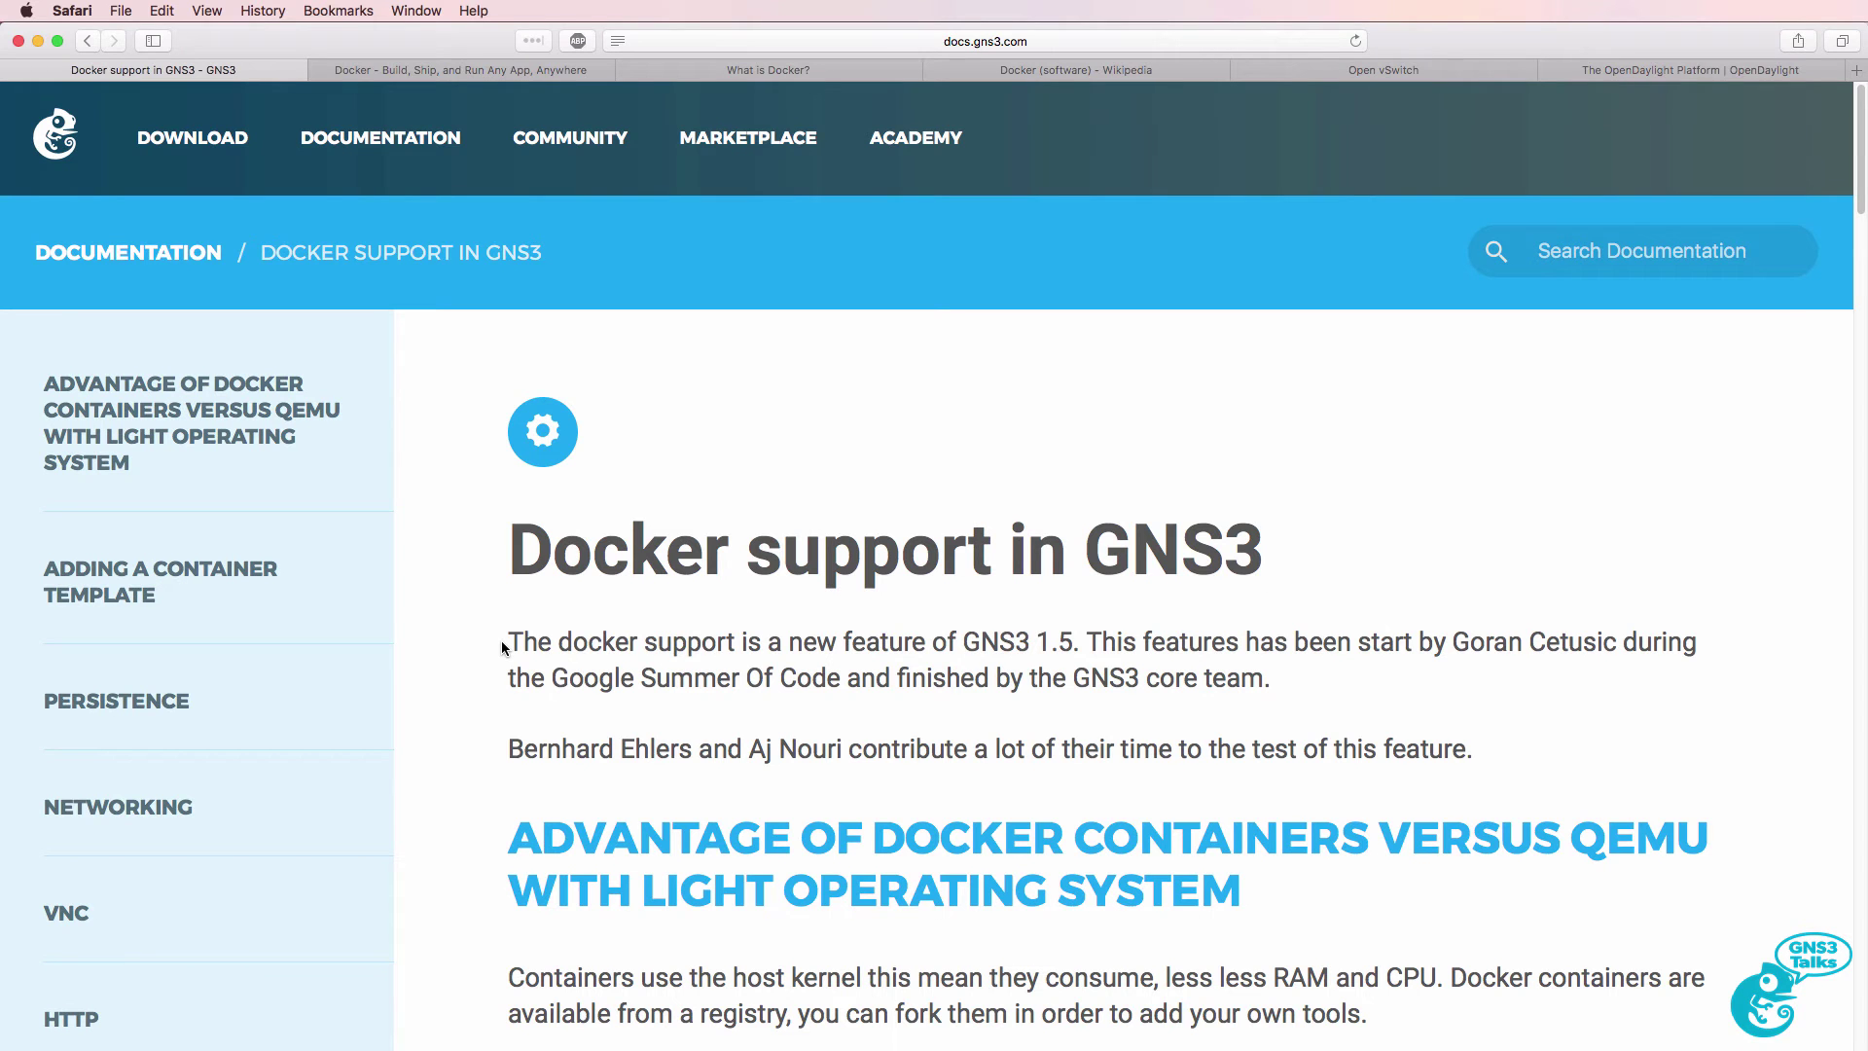
Highlight the Docker-support intro sentence on the GNS3 docs, then move to the OpenDaylight tab.
{"action": "left_click_drag", "start_coordinate": [503, 646], "coordinate": [1080, 641]}
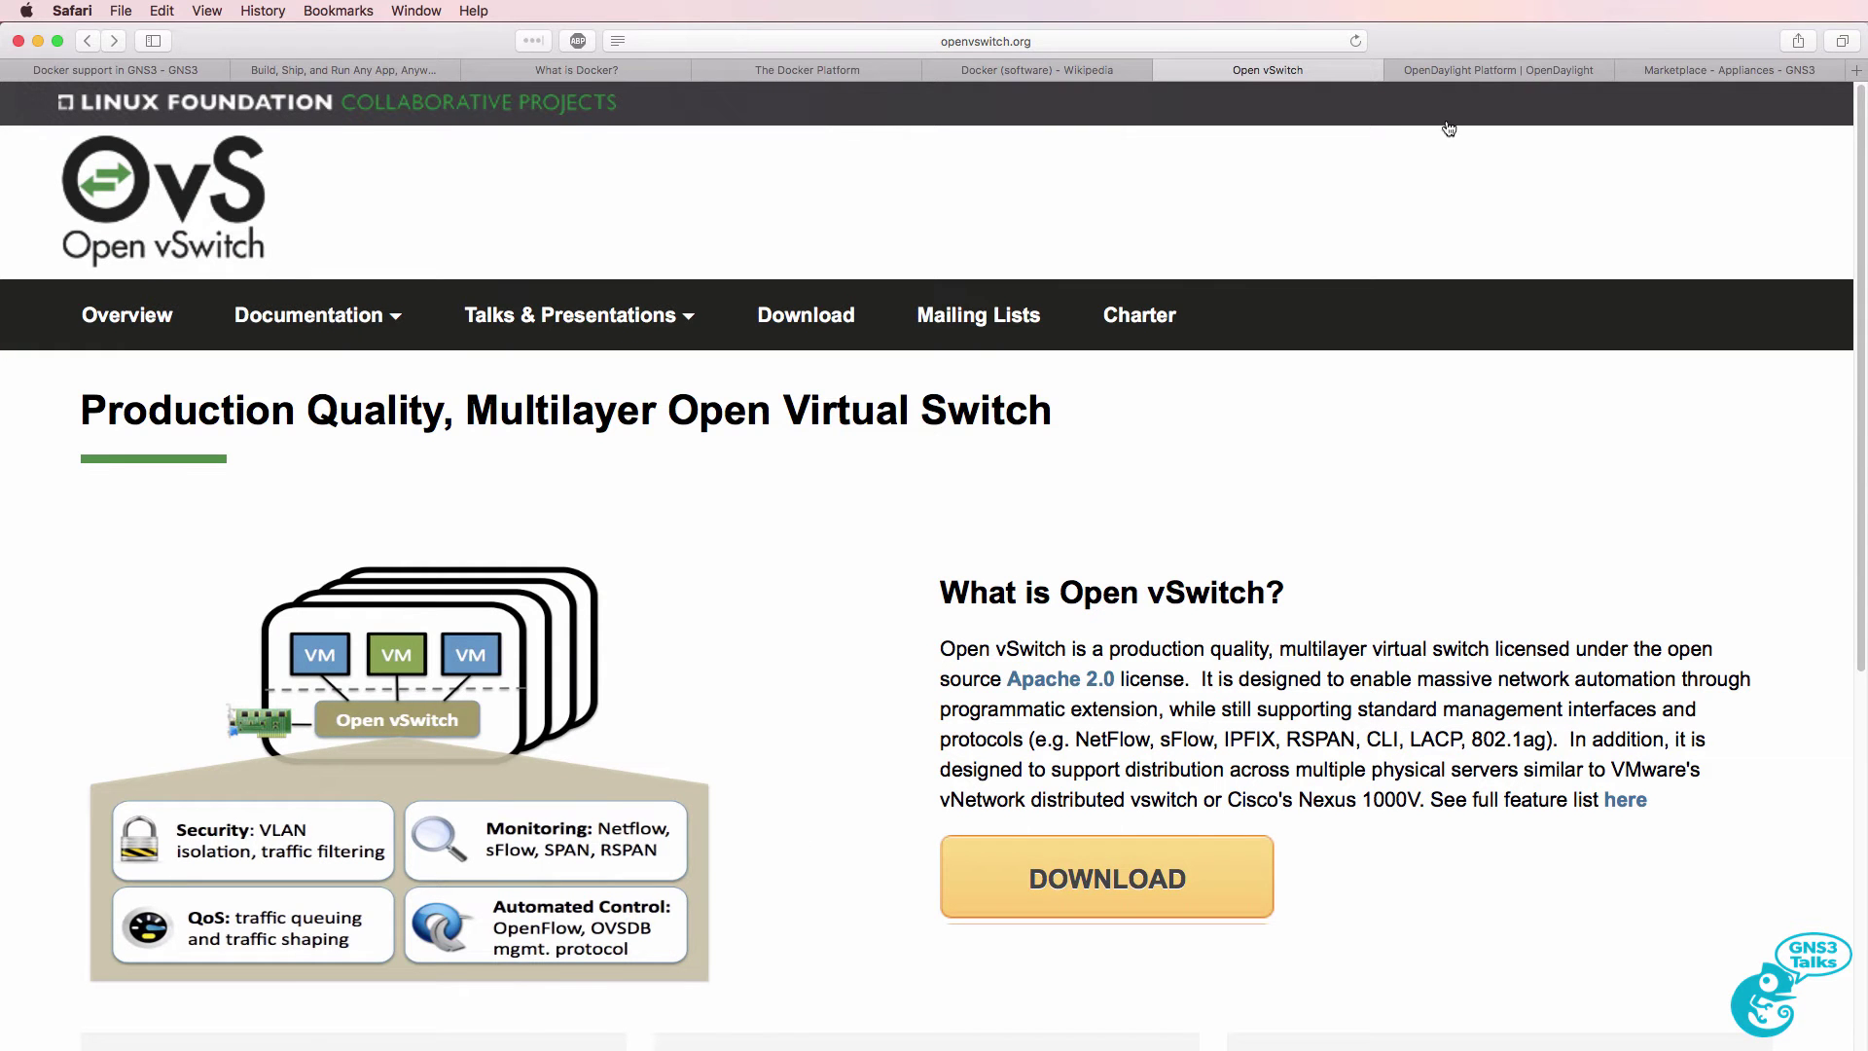
{"action": "left_click", "coordinate": [1493, 68]}
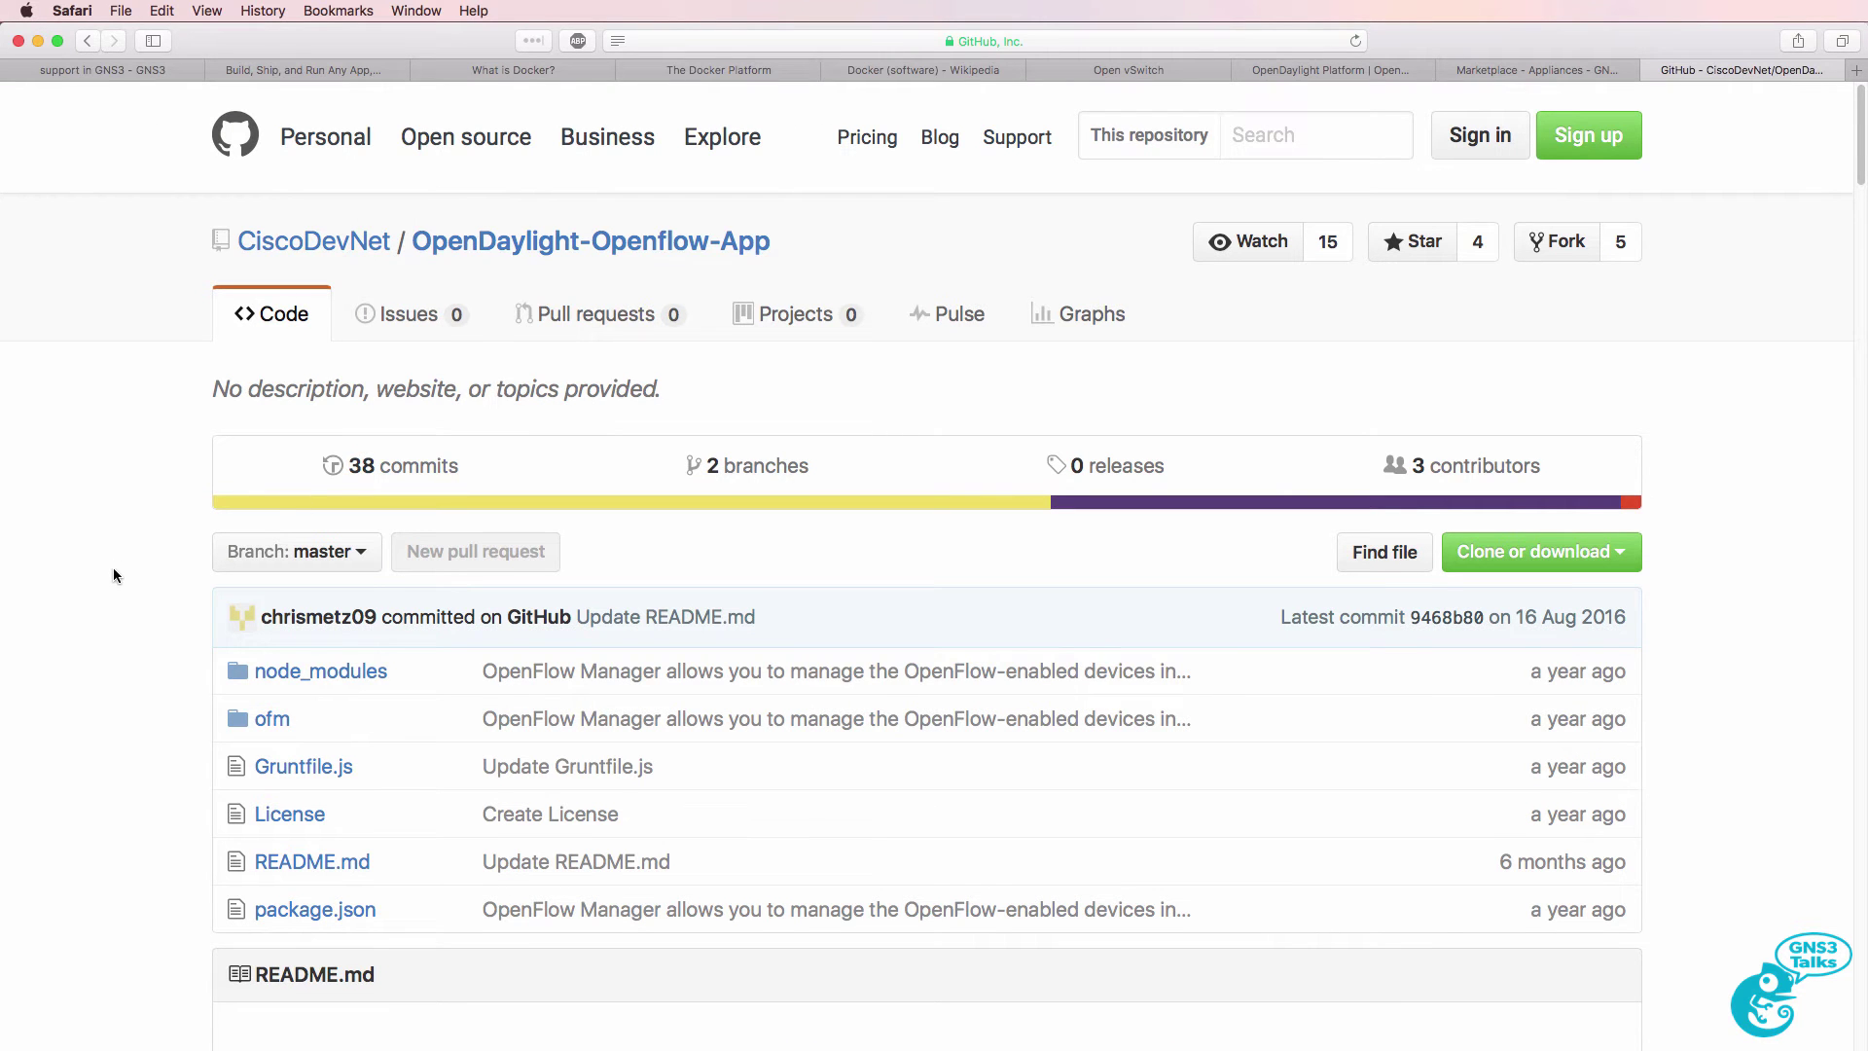
Scroll through the OpenFlow Manager README to the OFM architecture figure.
{"action": "scroll", "coordinate": [114, 575], "scroll_direction": "down", "scroll_amount": 10}
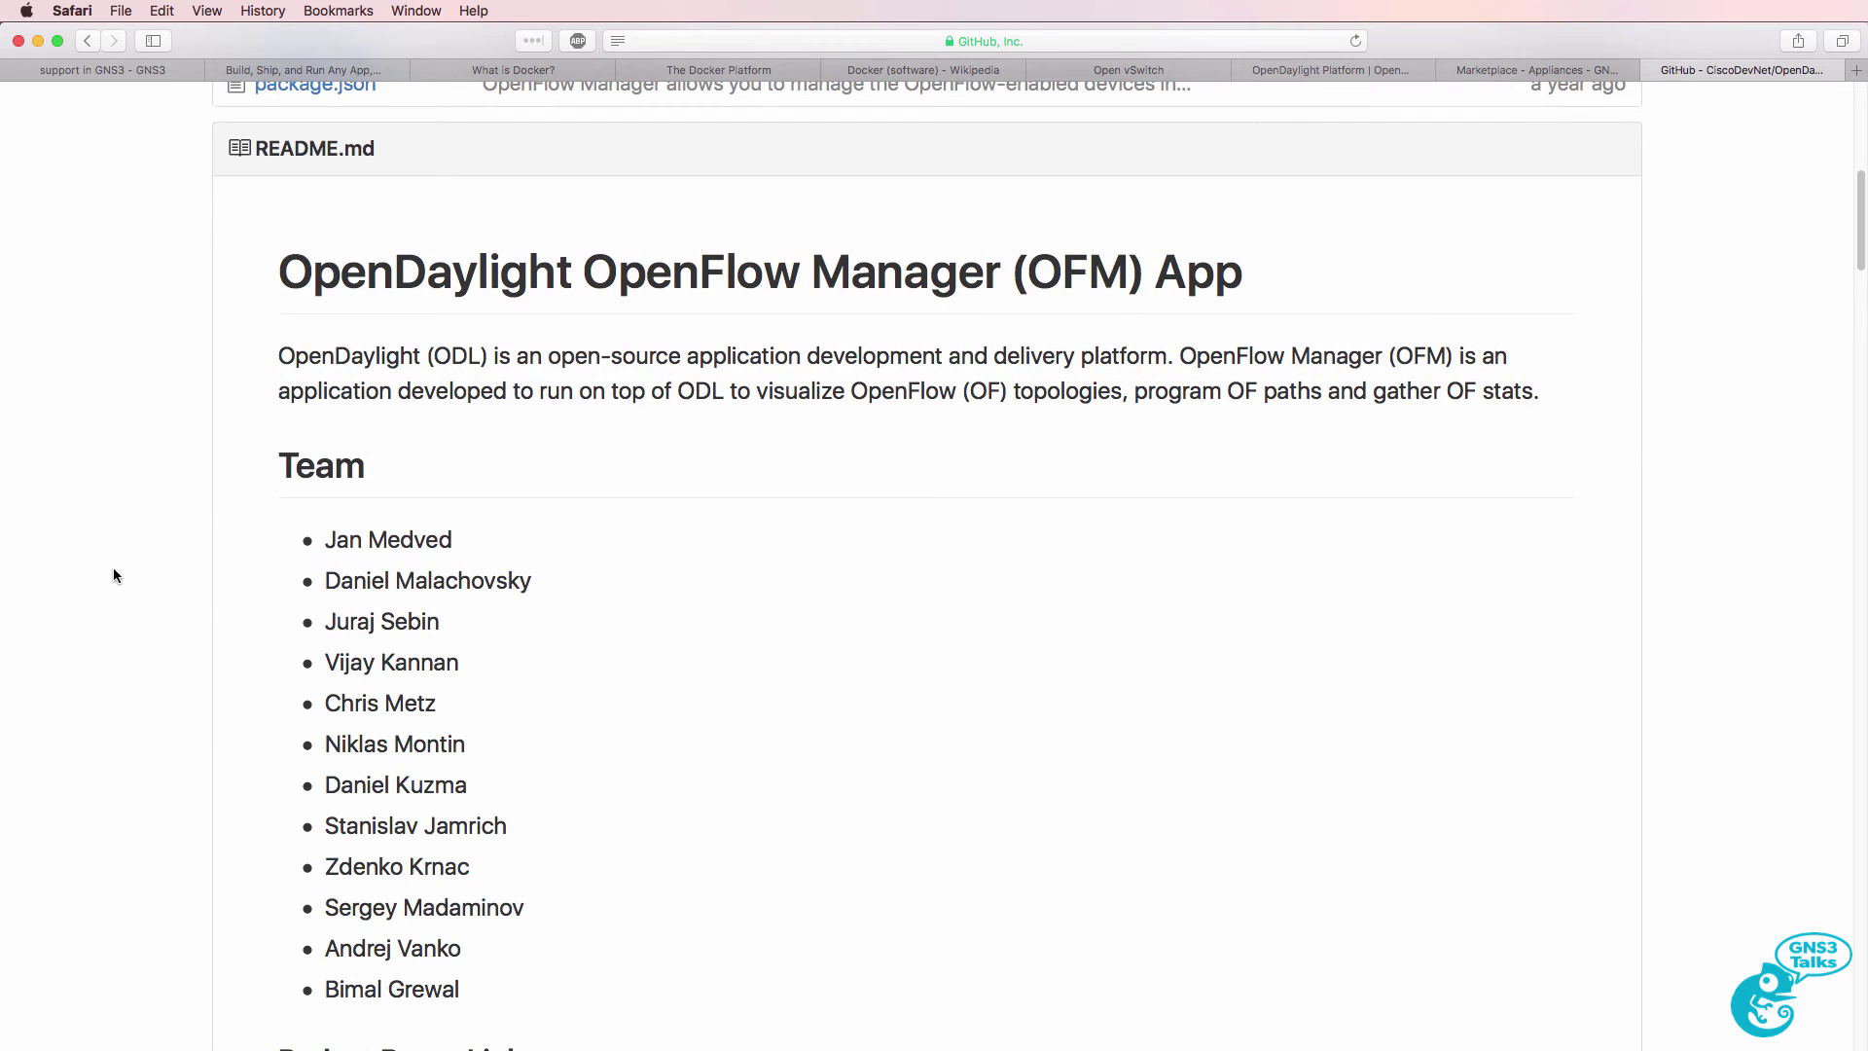
{"action": "scroll", "coordinate": [114, 575], "scroll_direction": "down", "scroll_amount": 15}
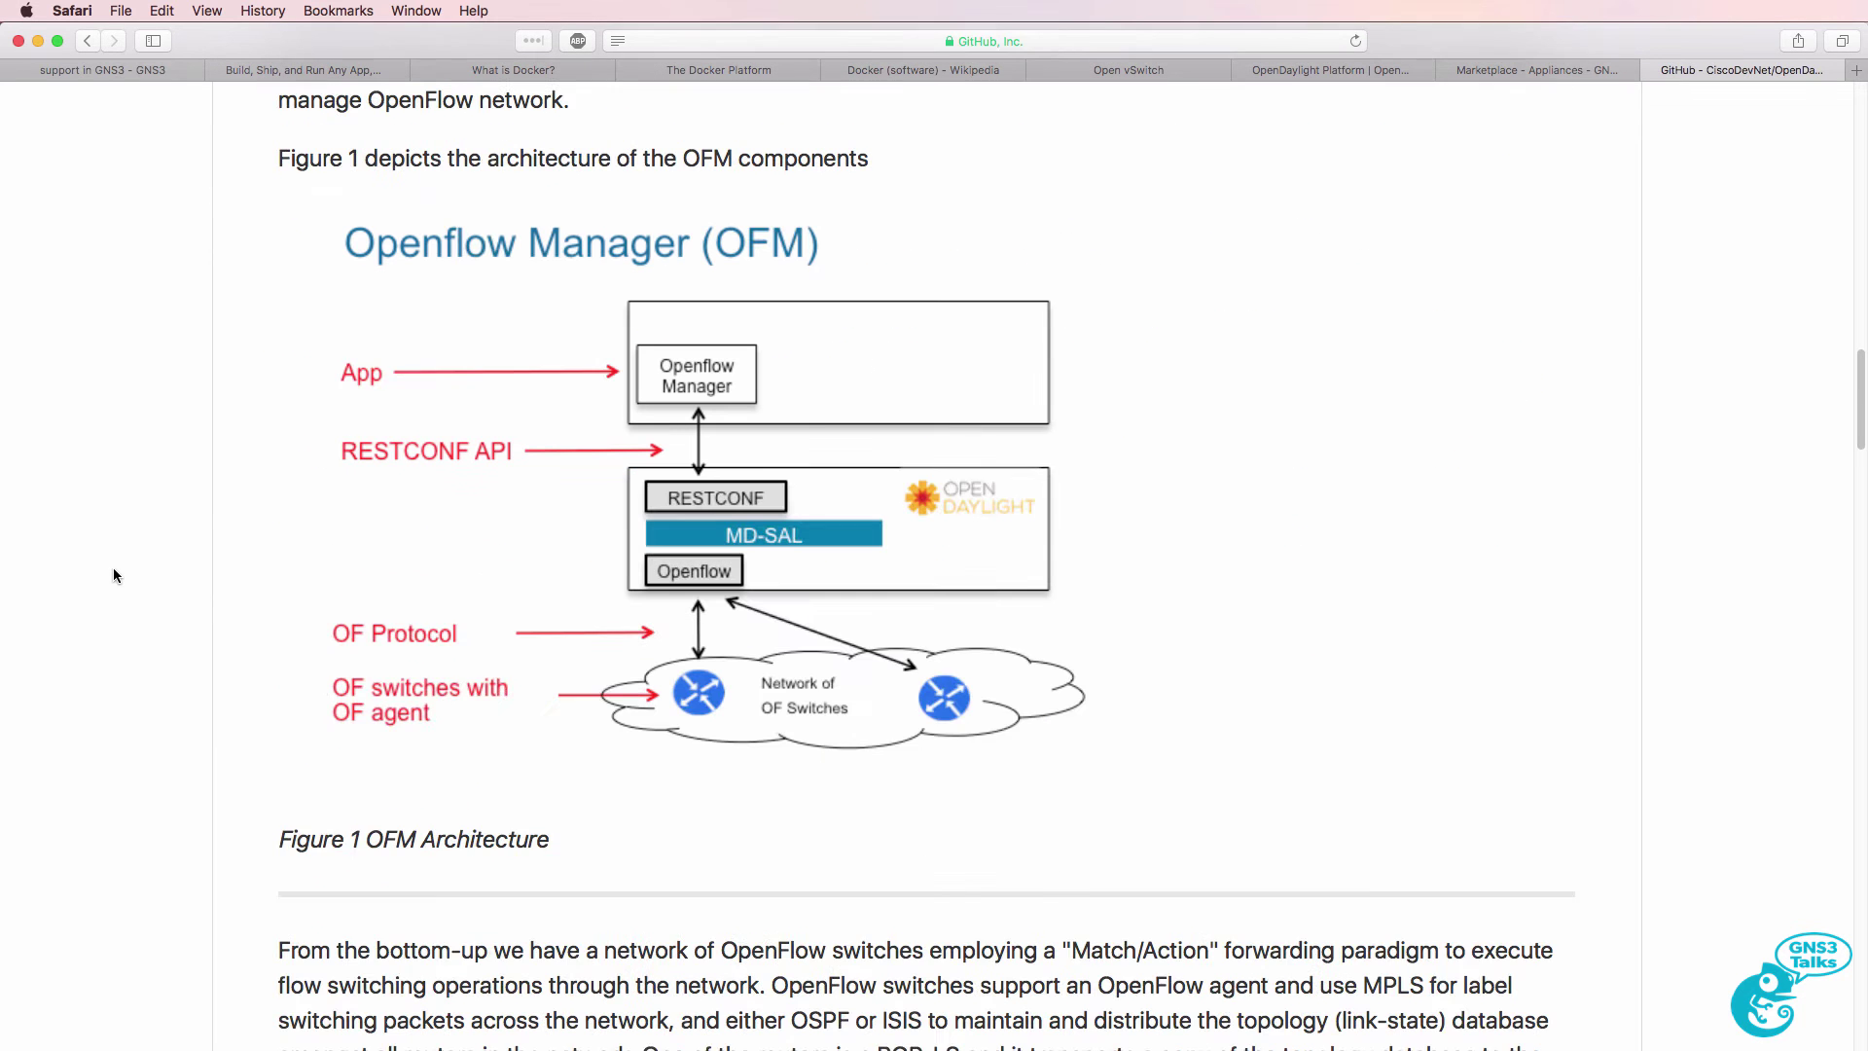
{"action": "scroll", "coordinate": [114, 575], "scroll_direction": "up", "scroll_amount": 1}
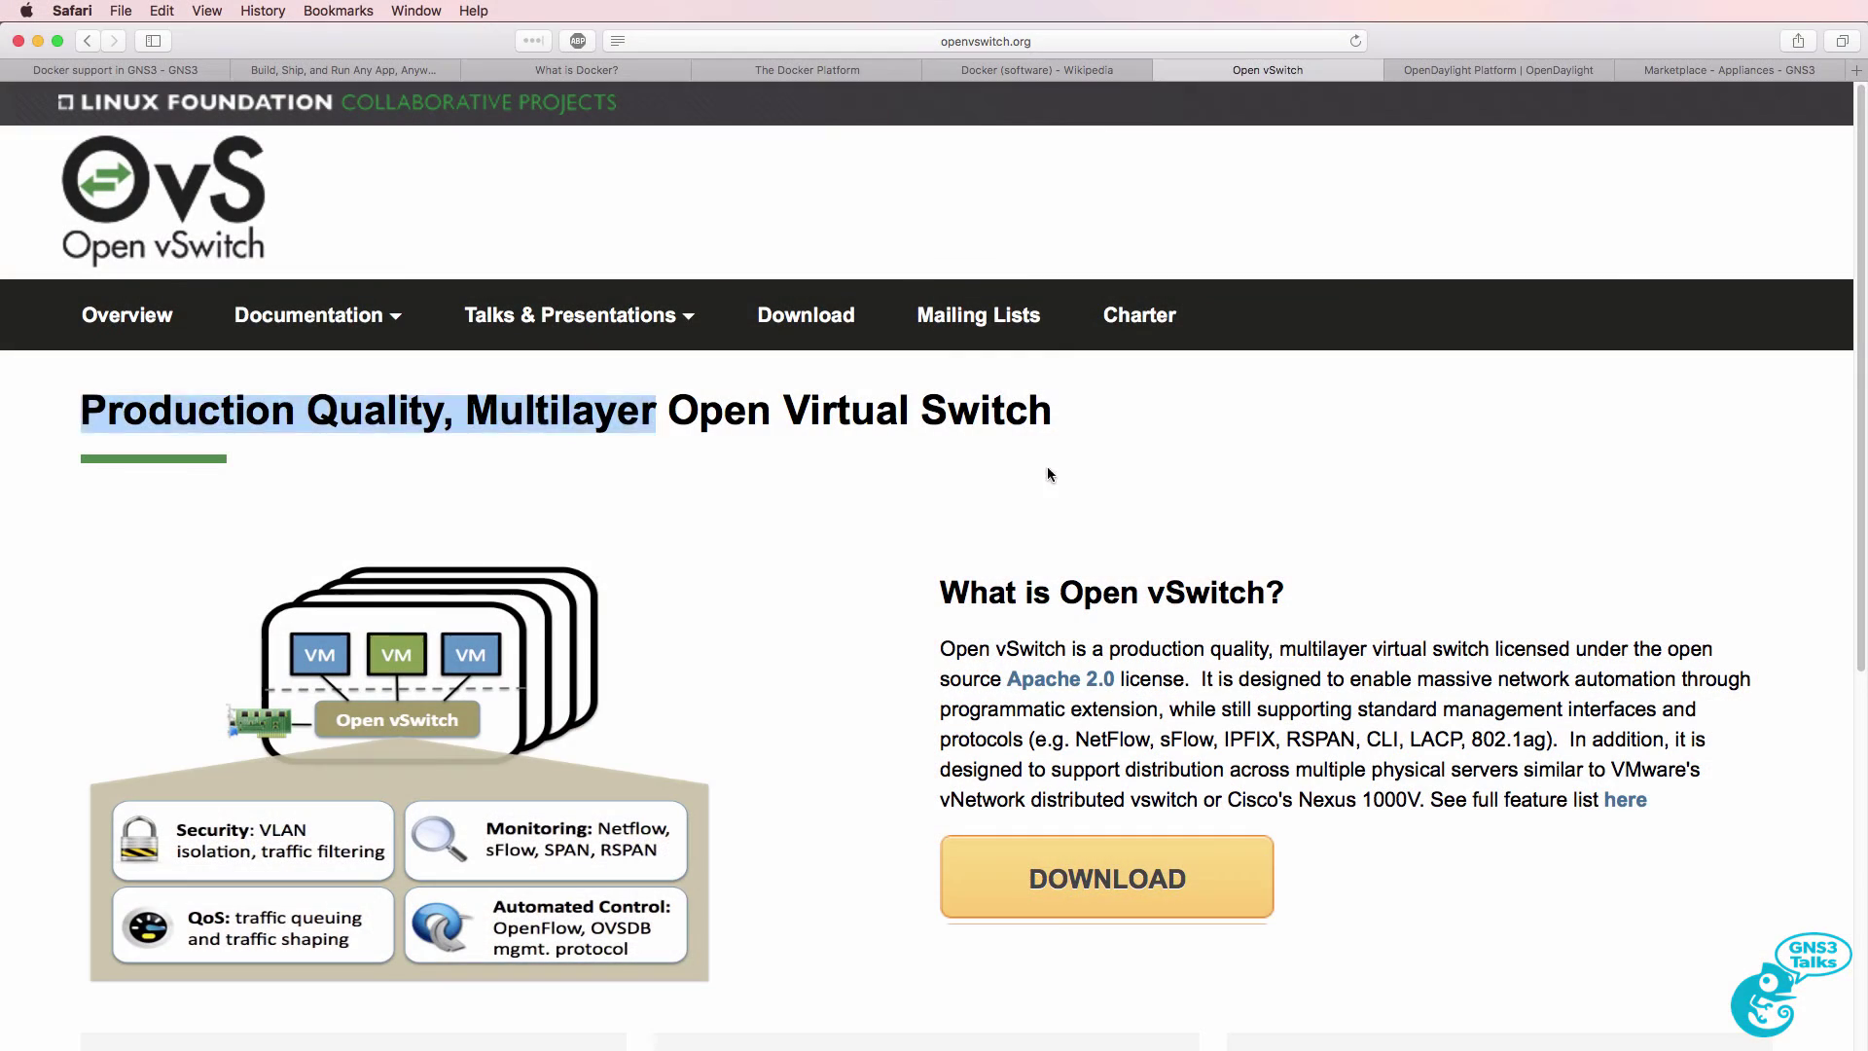
Highlight the full heading of the Open vSwitch page.
{"action": "left_click", "coordinate": [1047, 465]}
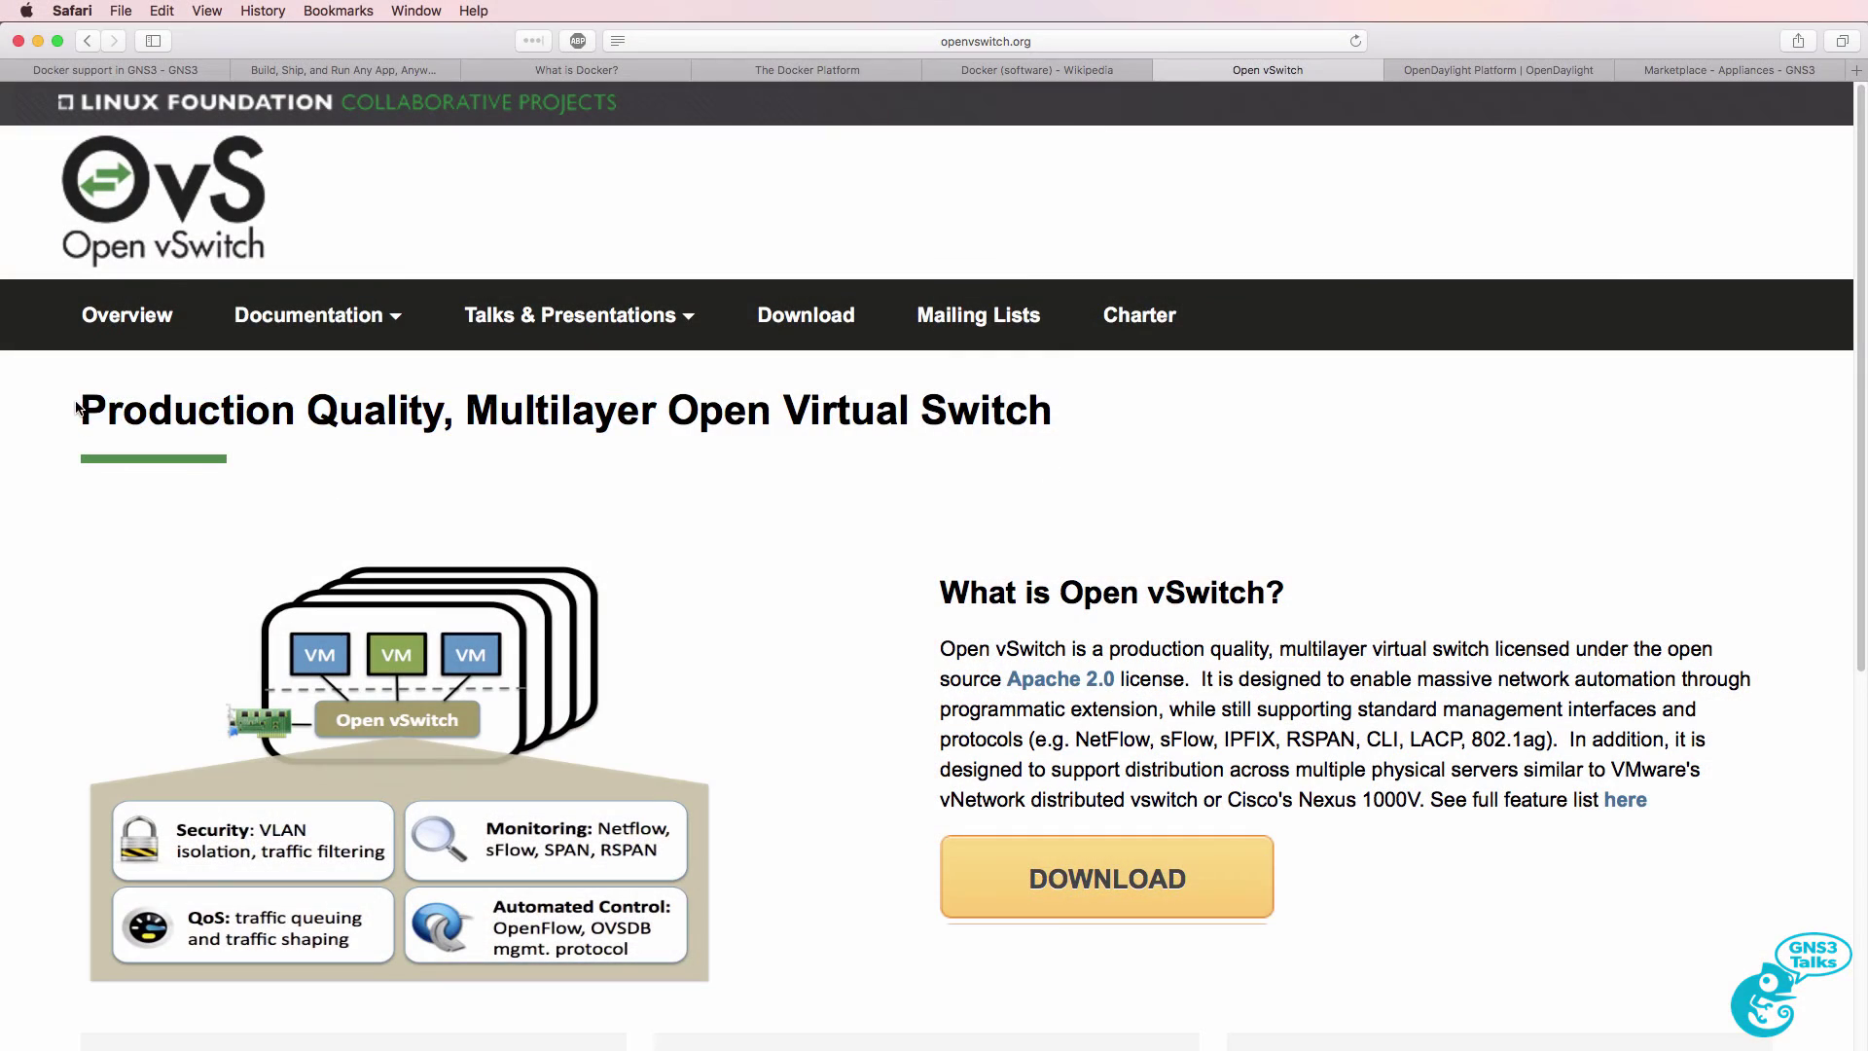
{"action": "left_click_drag", "start_coordinate": [78, 405], "coordinate": [1055, 405]}
{"action": "left_click", "coordinate": [1068, 404]}
{"action": "triple_click", "coordinate": [1046, 414]}
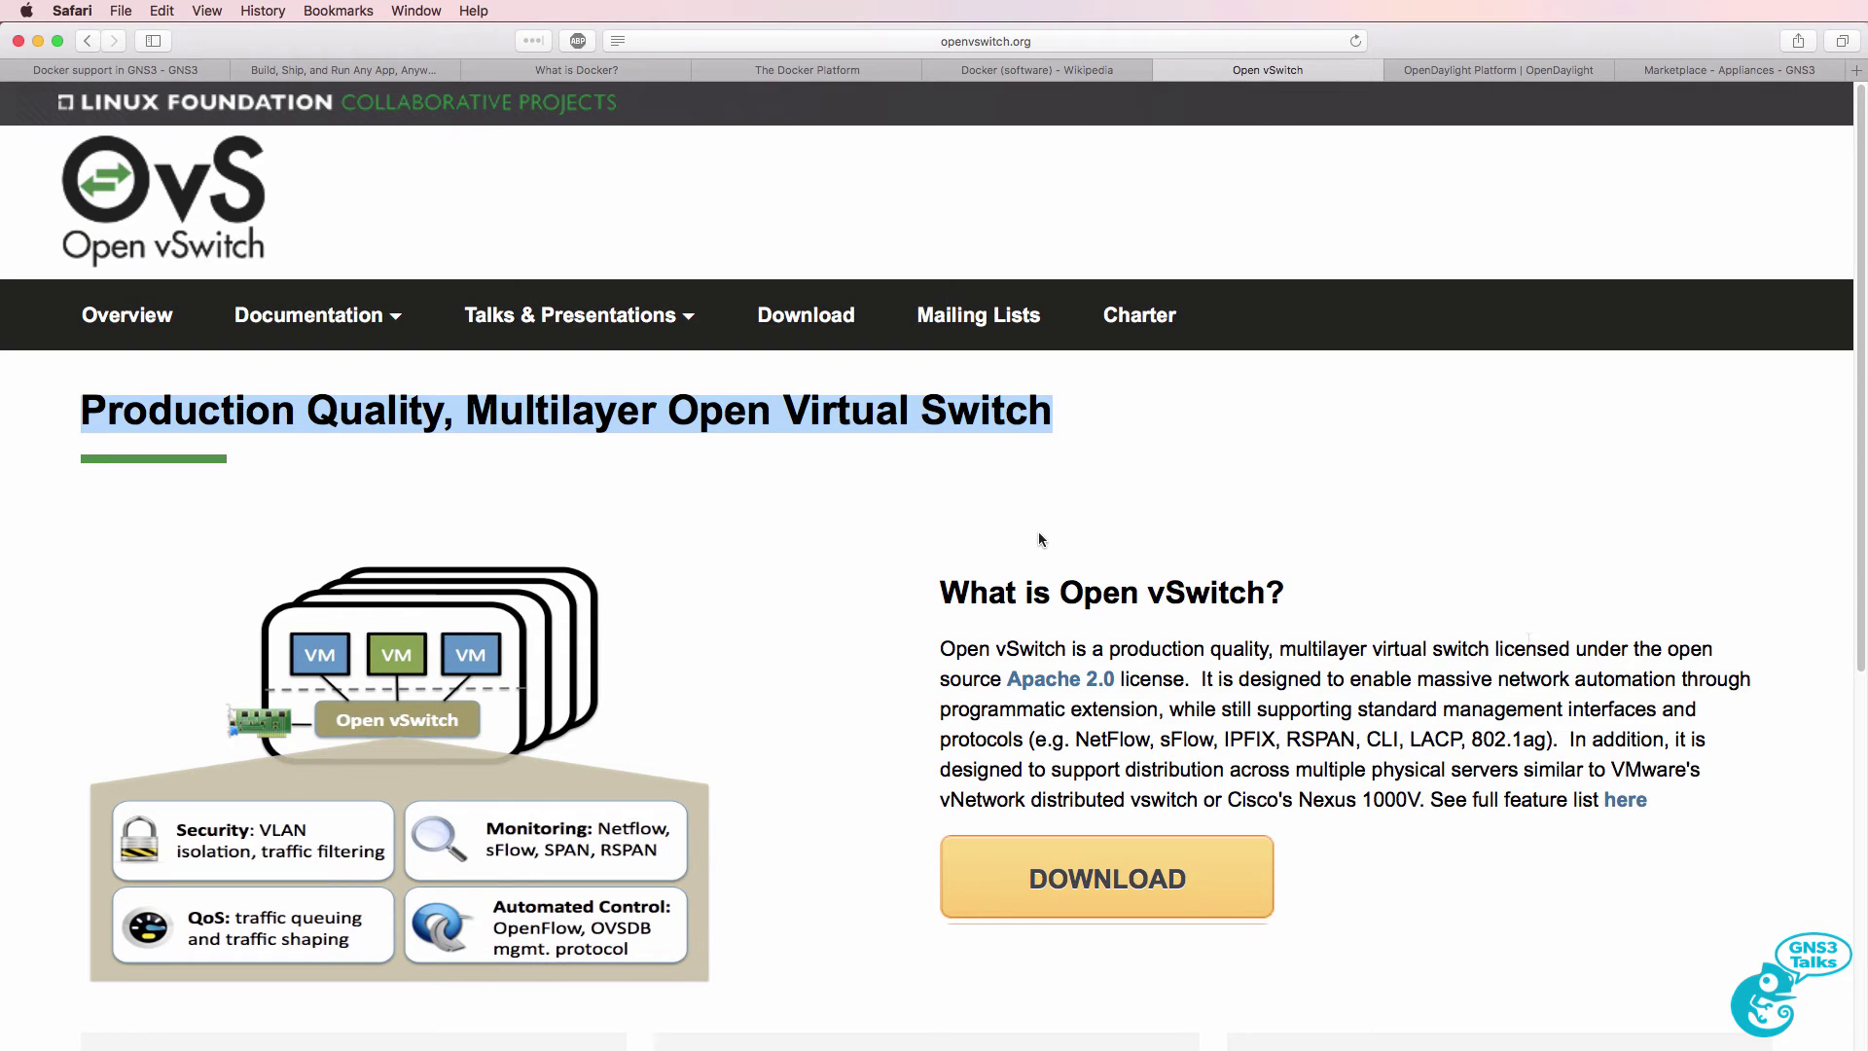
Highlight the Apache 2.0 licence, VMware vNetwork/Nexus 1000V comparison and management protocols list.
{"action": "left_click_drag", "start_coordinate": [1498, 648], "coordinate": [1196, 678]}
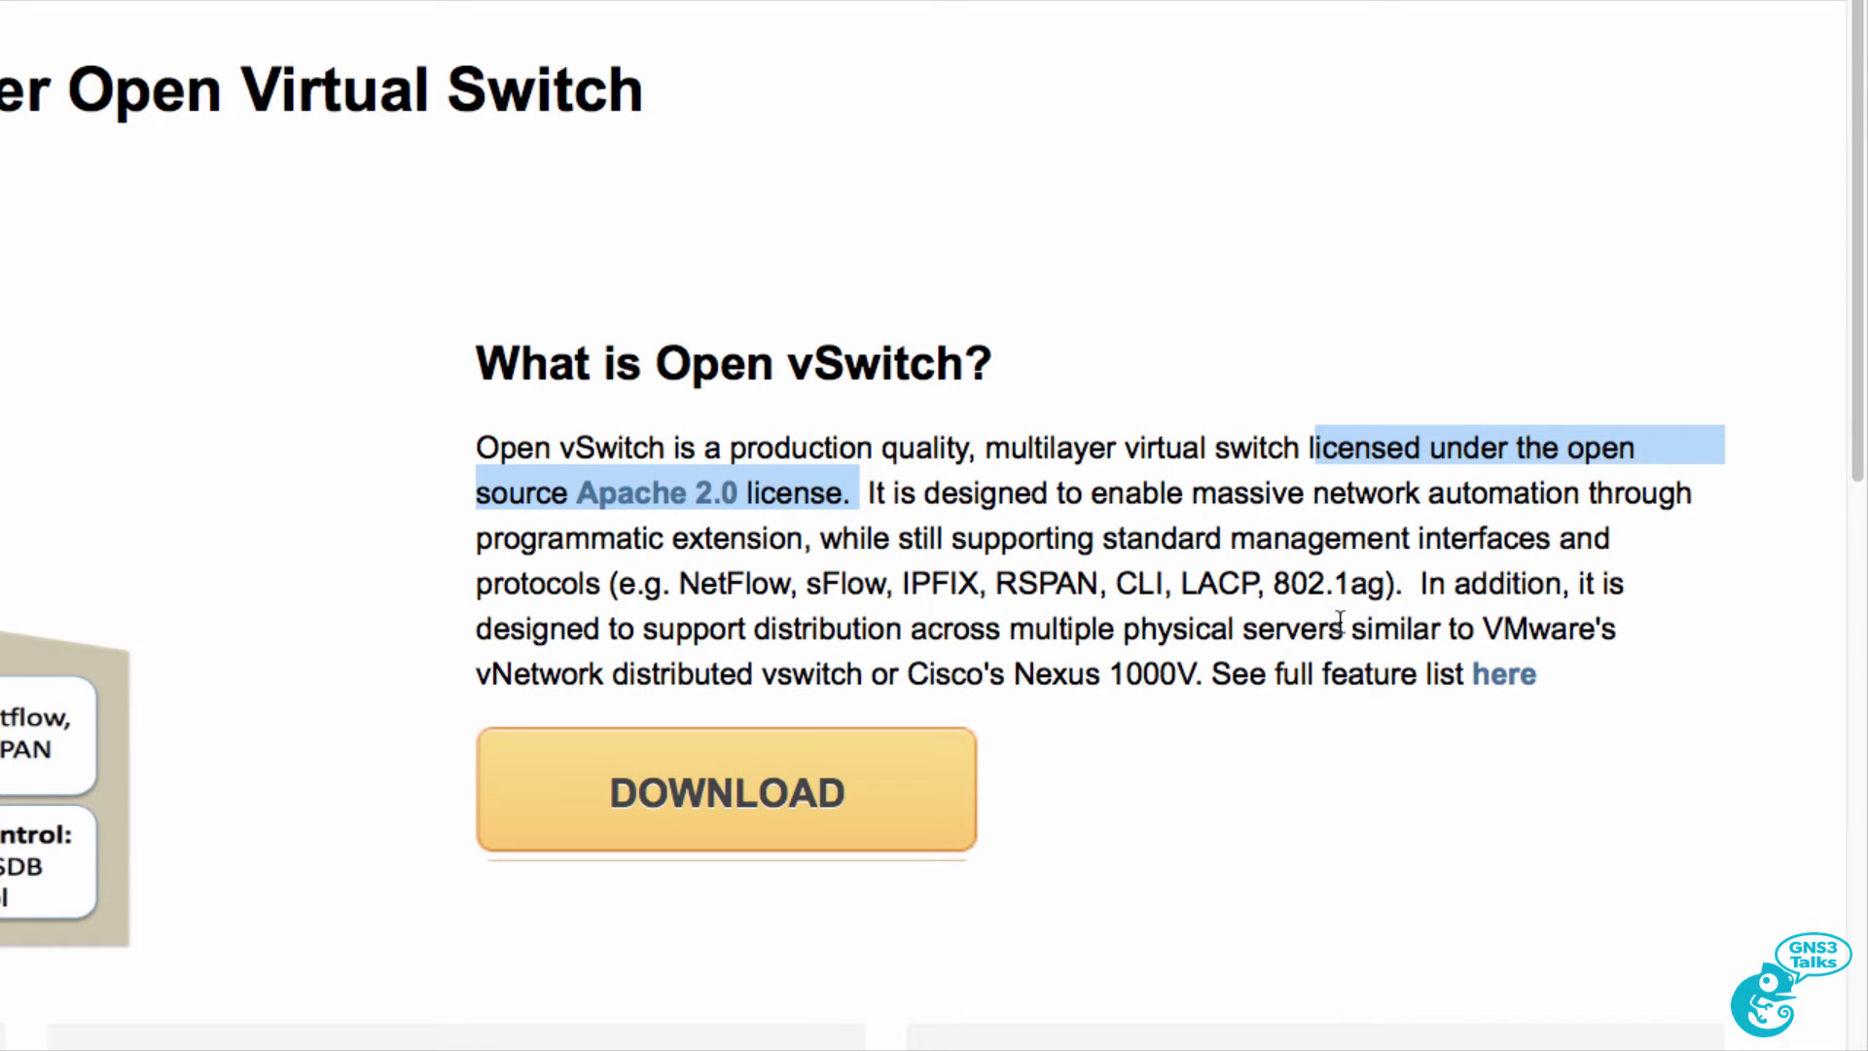
{"action": "left_click_drag", "start_coordinate": [1477, 629], "coordinate": [1206, 667]}
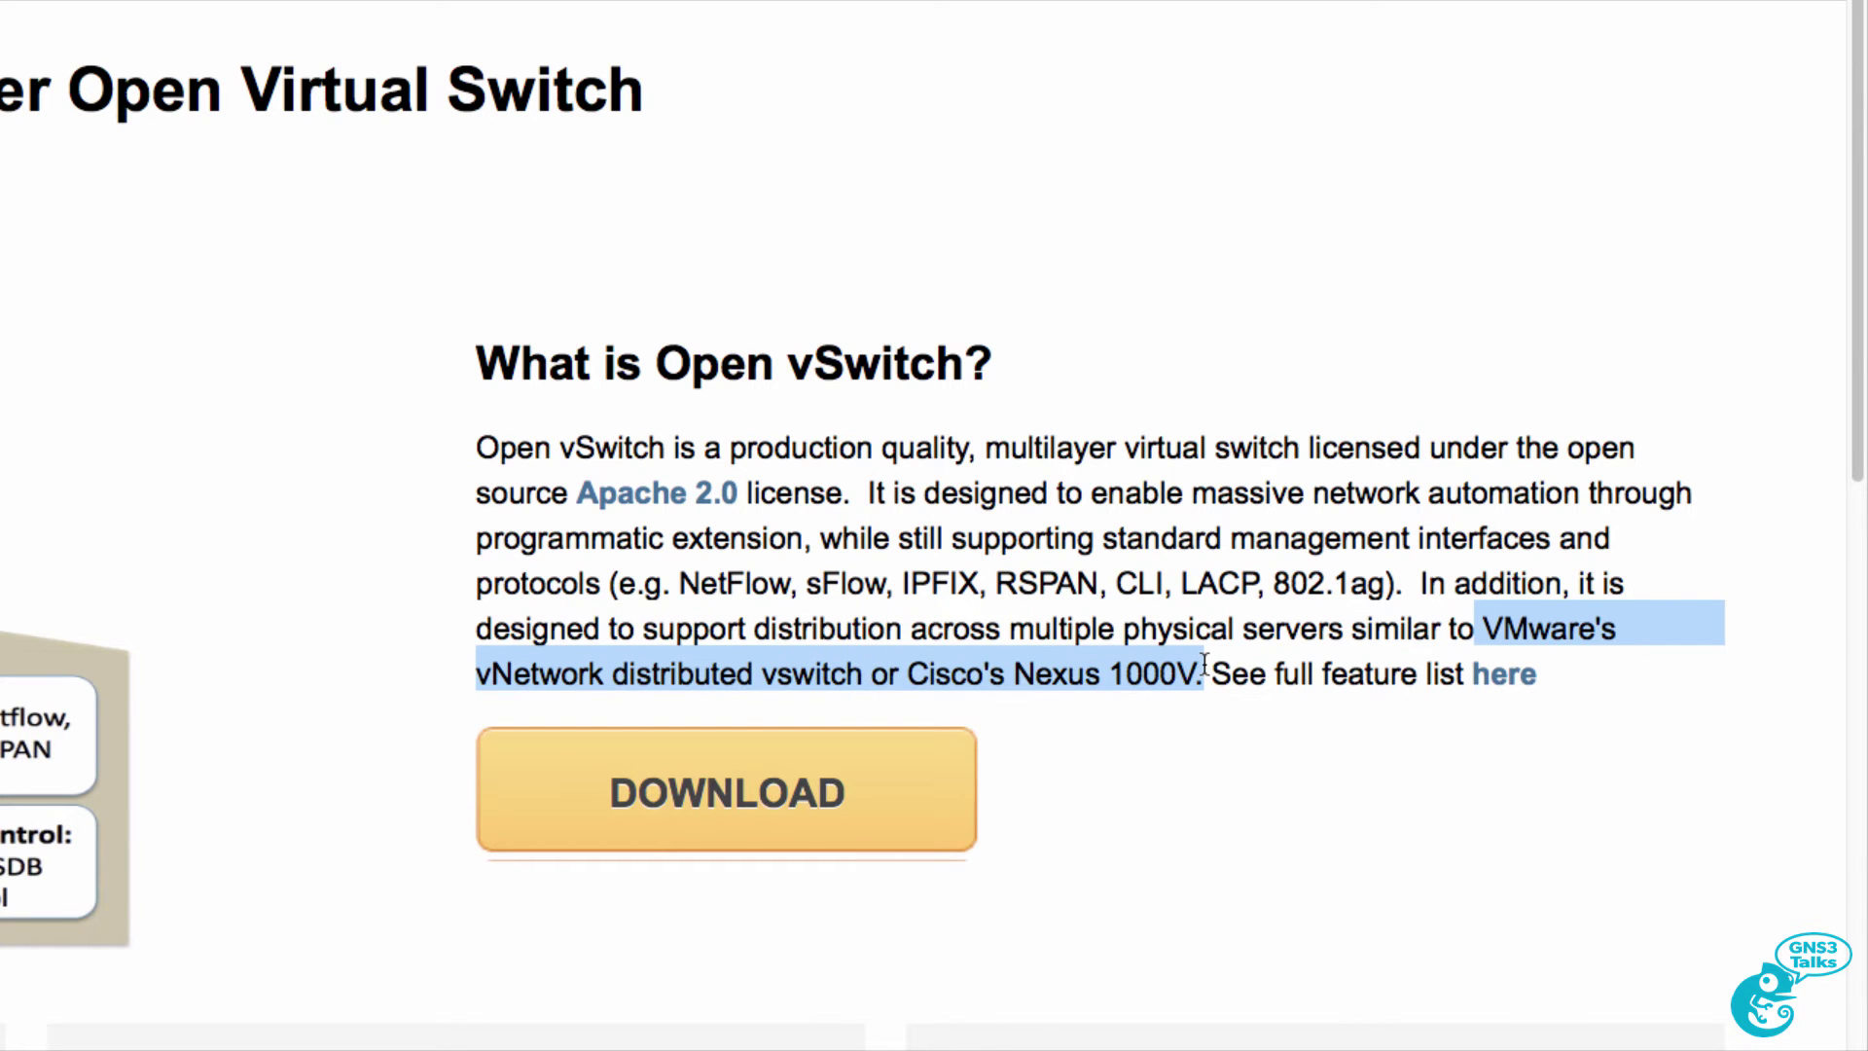
{"action": "left_click_drag", "start_coordinate": [678, 583], "coordinate": [1359, 598]}
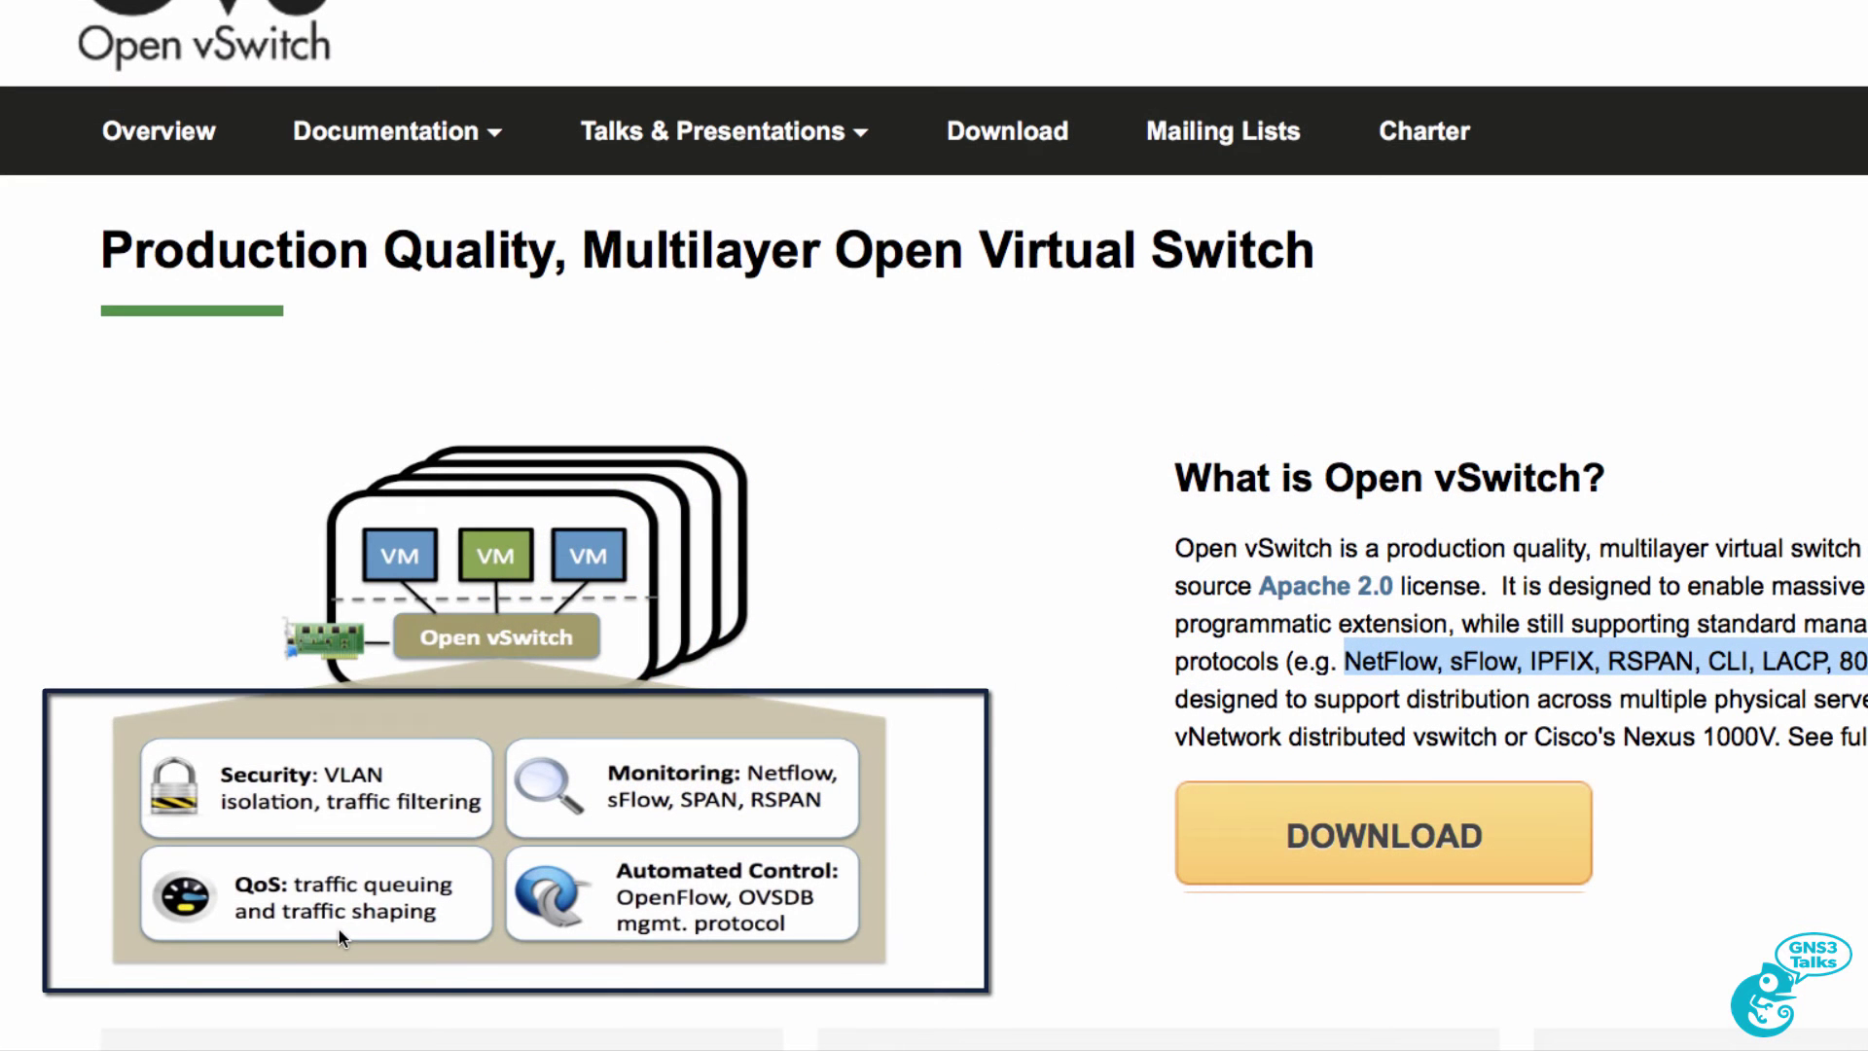
{"action": "left_click", "coordinate": [843, 900]}
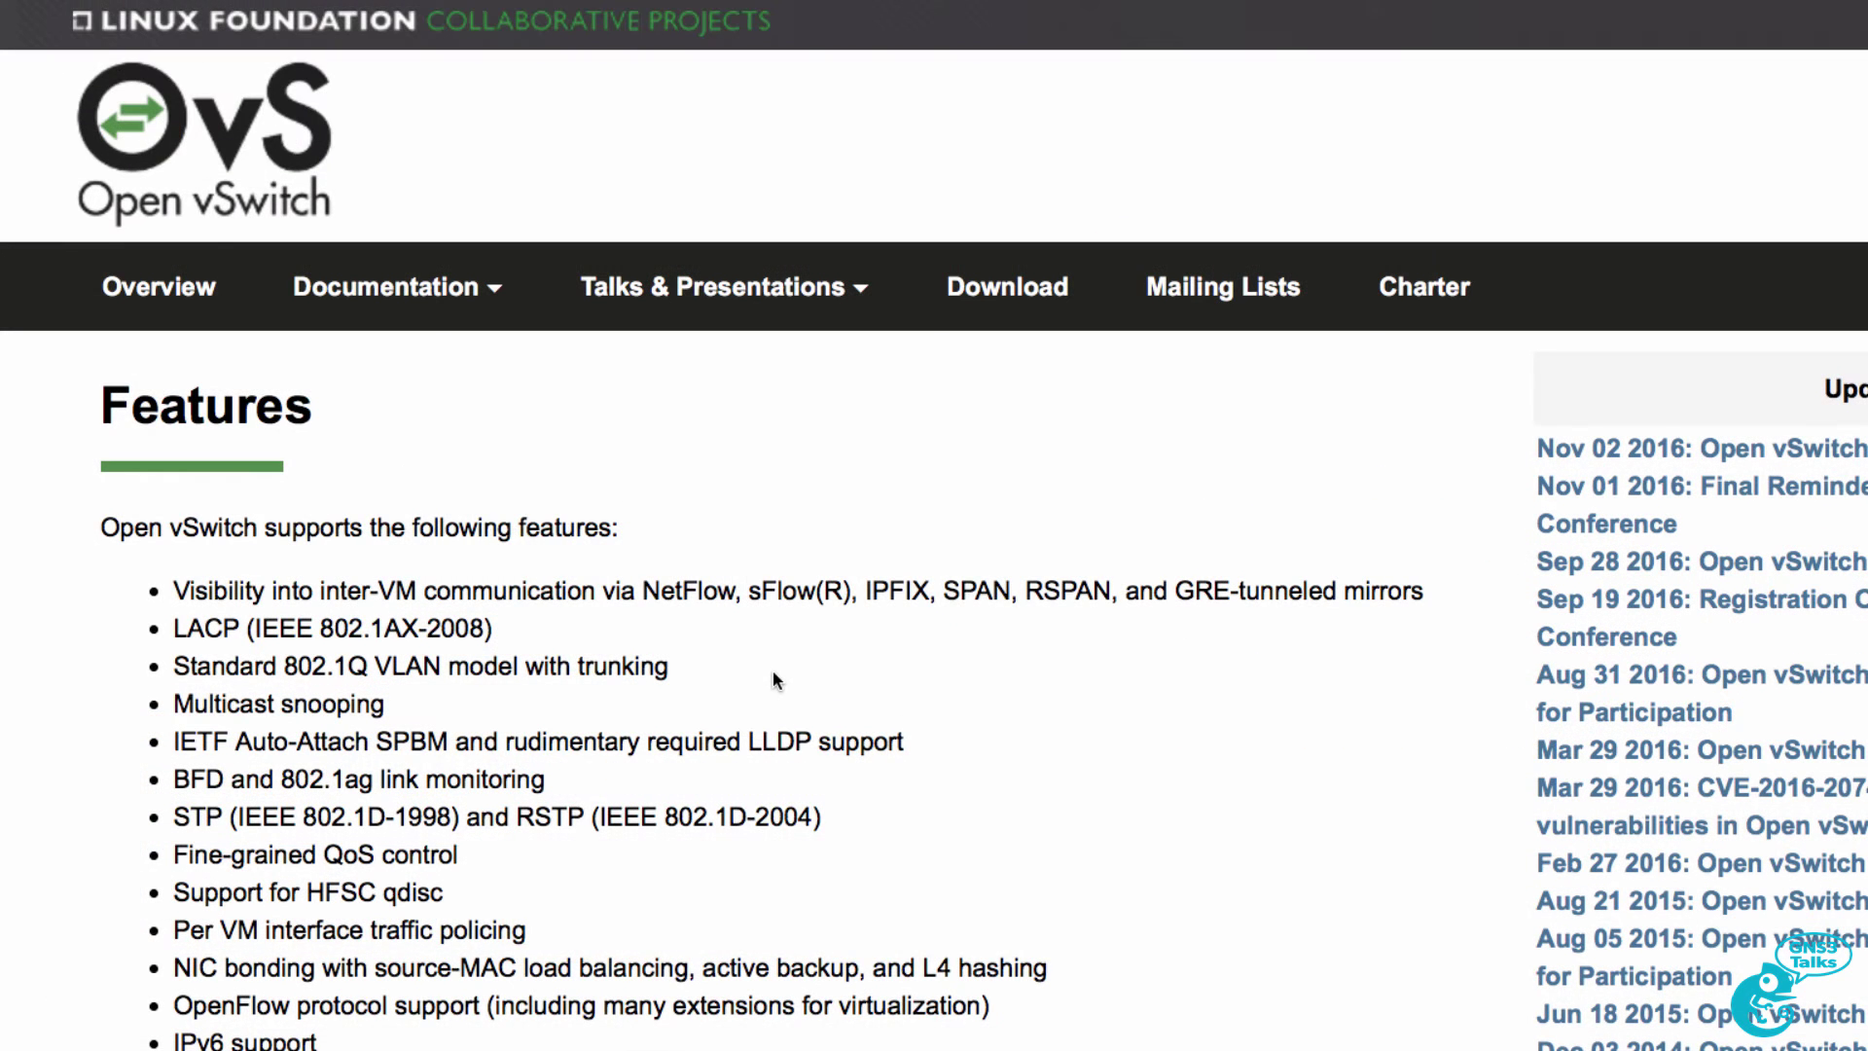
{"action": "scroll", "coordinate": [773, 669], "scroll_direction": "down", "scroll_amount": 3}
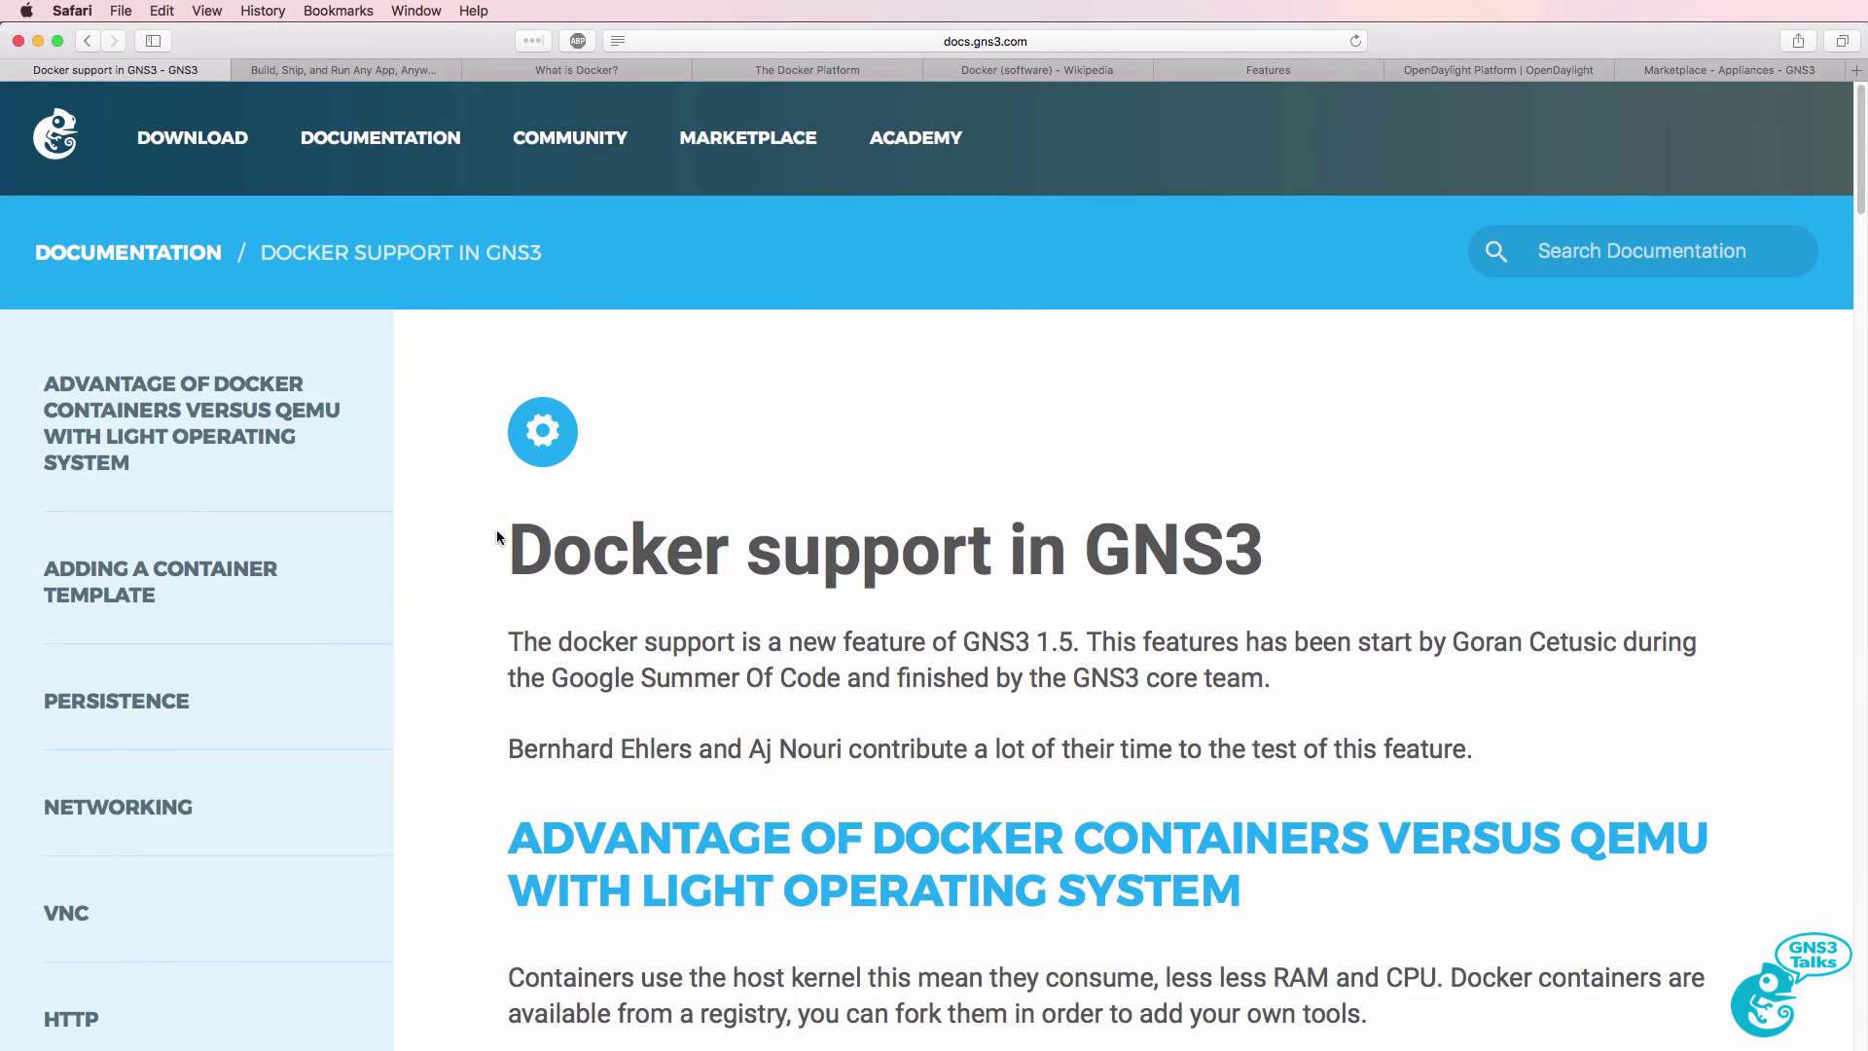
Highlight the Docker support in GNS3 heading and check the version in About GNS3.
{"action": "left_click_drag", "start_coordinate": [499, 534], "coordinate": [1302, 565]}
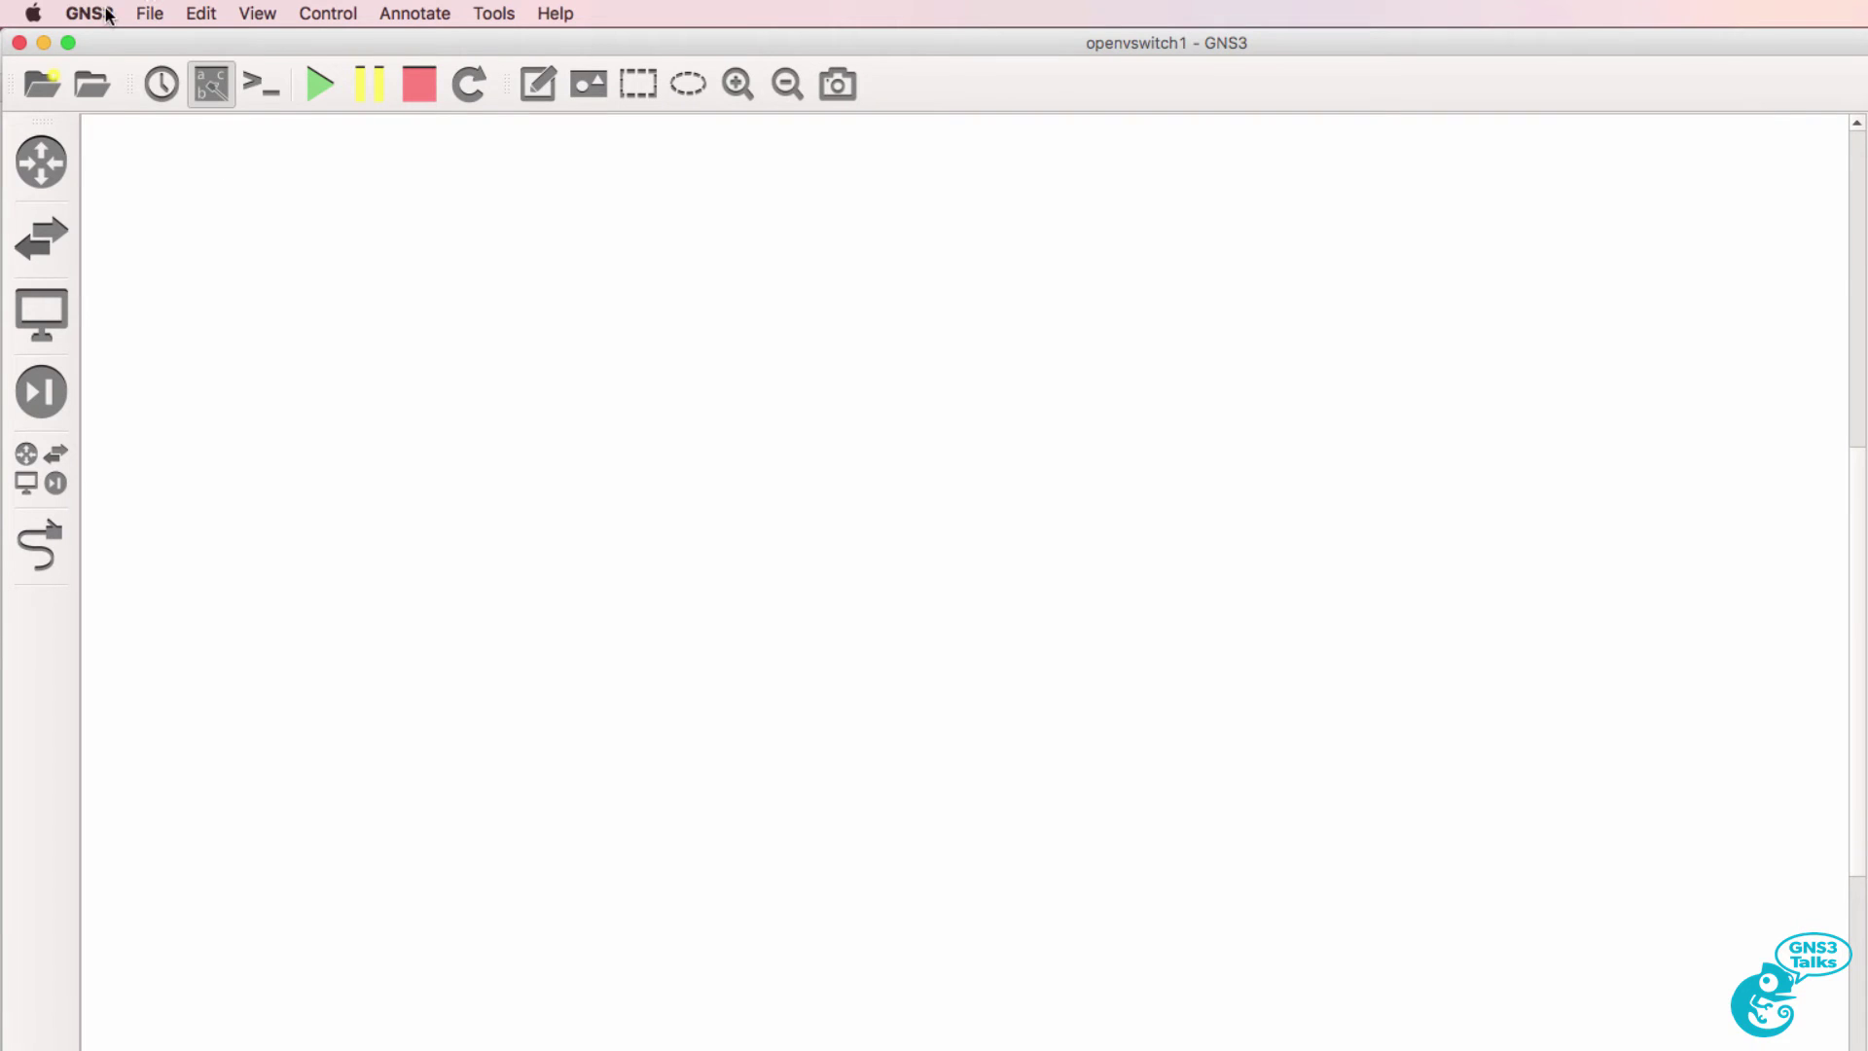
{"action": "left_click", "coordinate": [108, 15]}
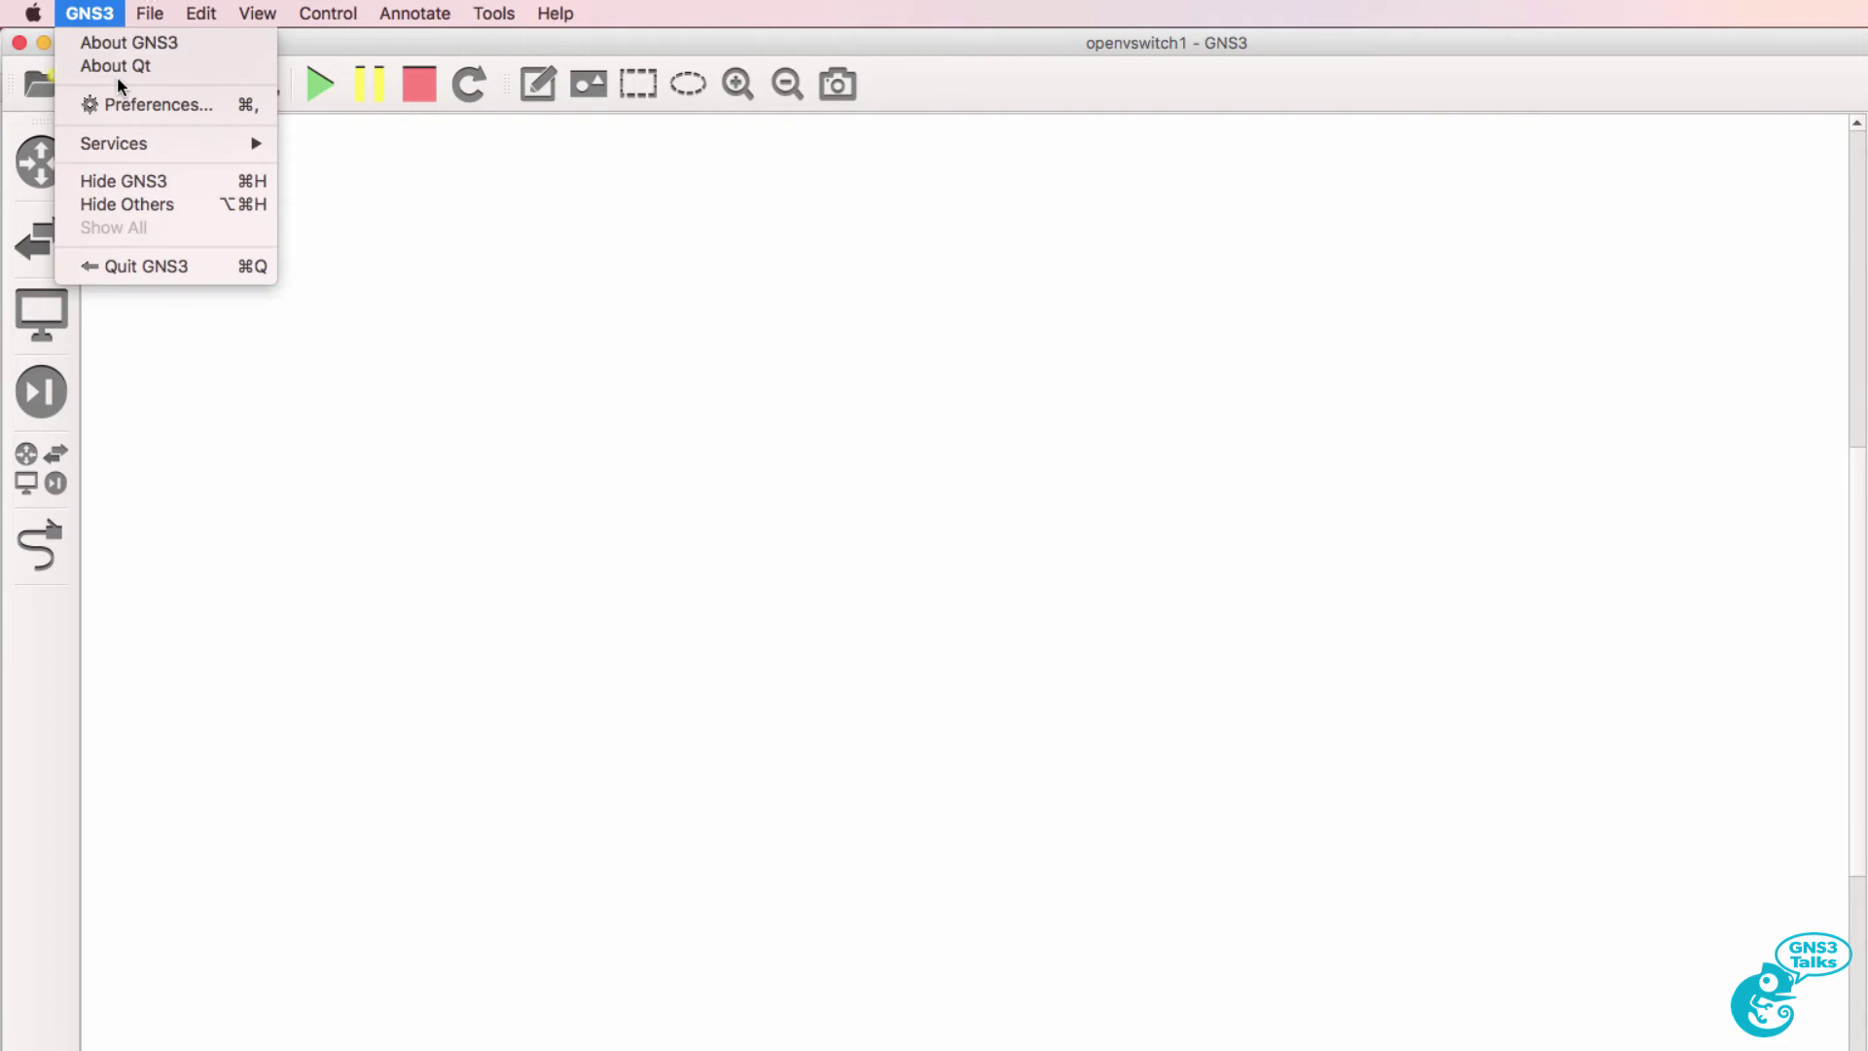
{"action": "left_click", "coordinate": [115, 45]}
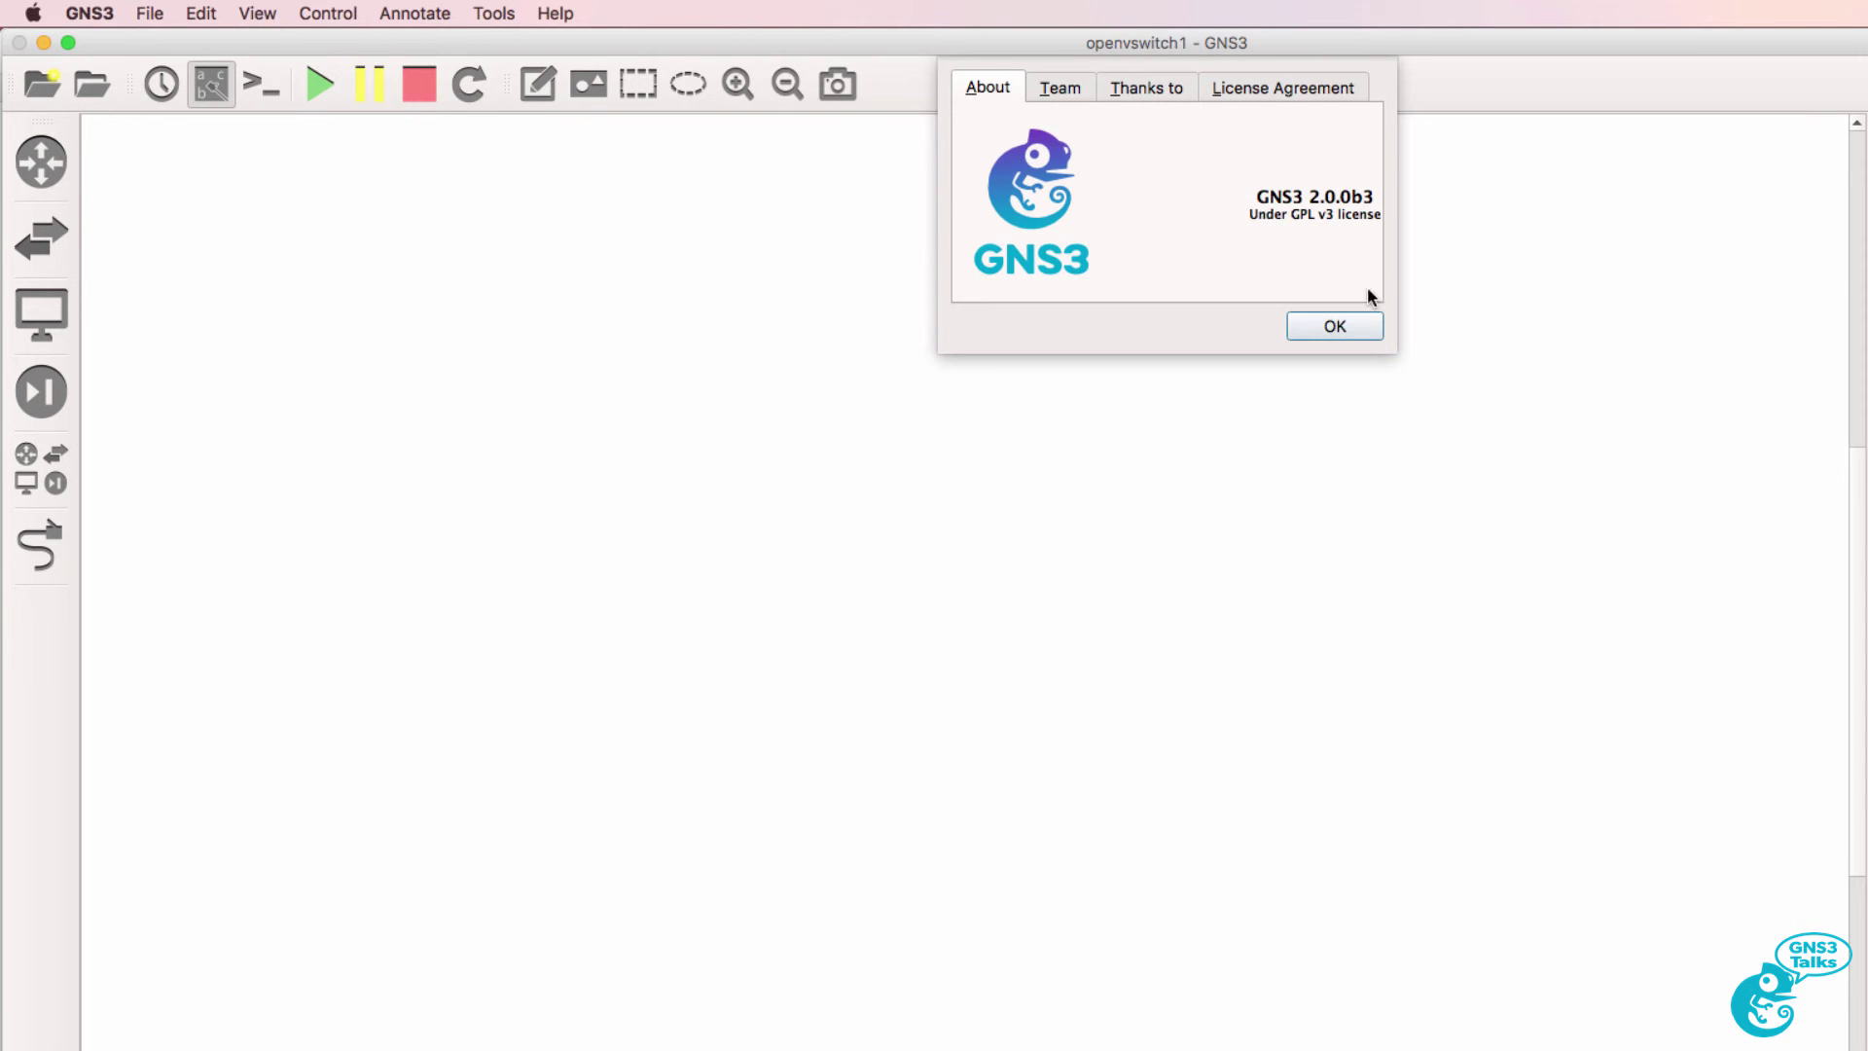
{"action": "left_click", "coordinate": [1334, 325]}
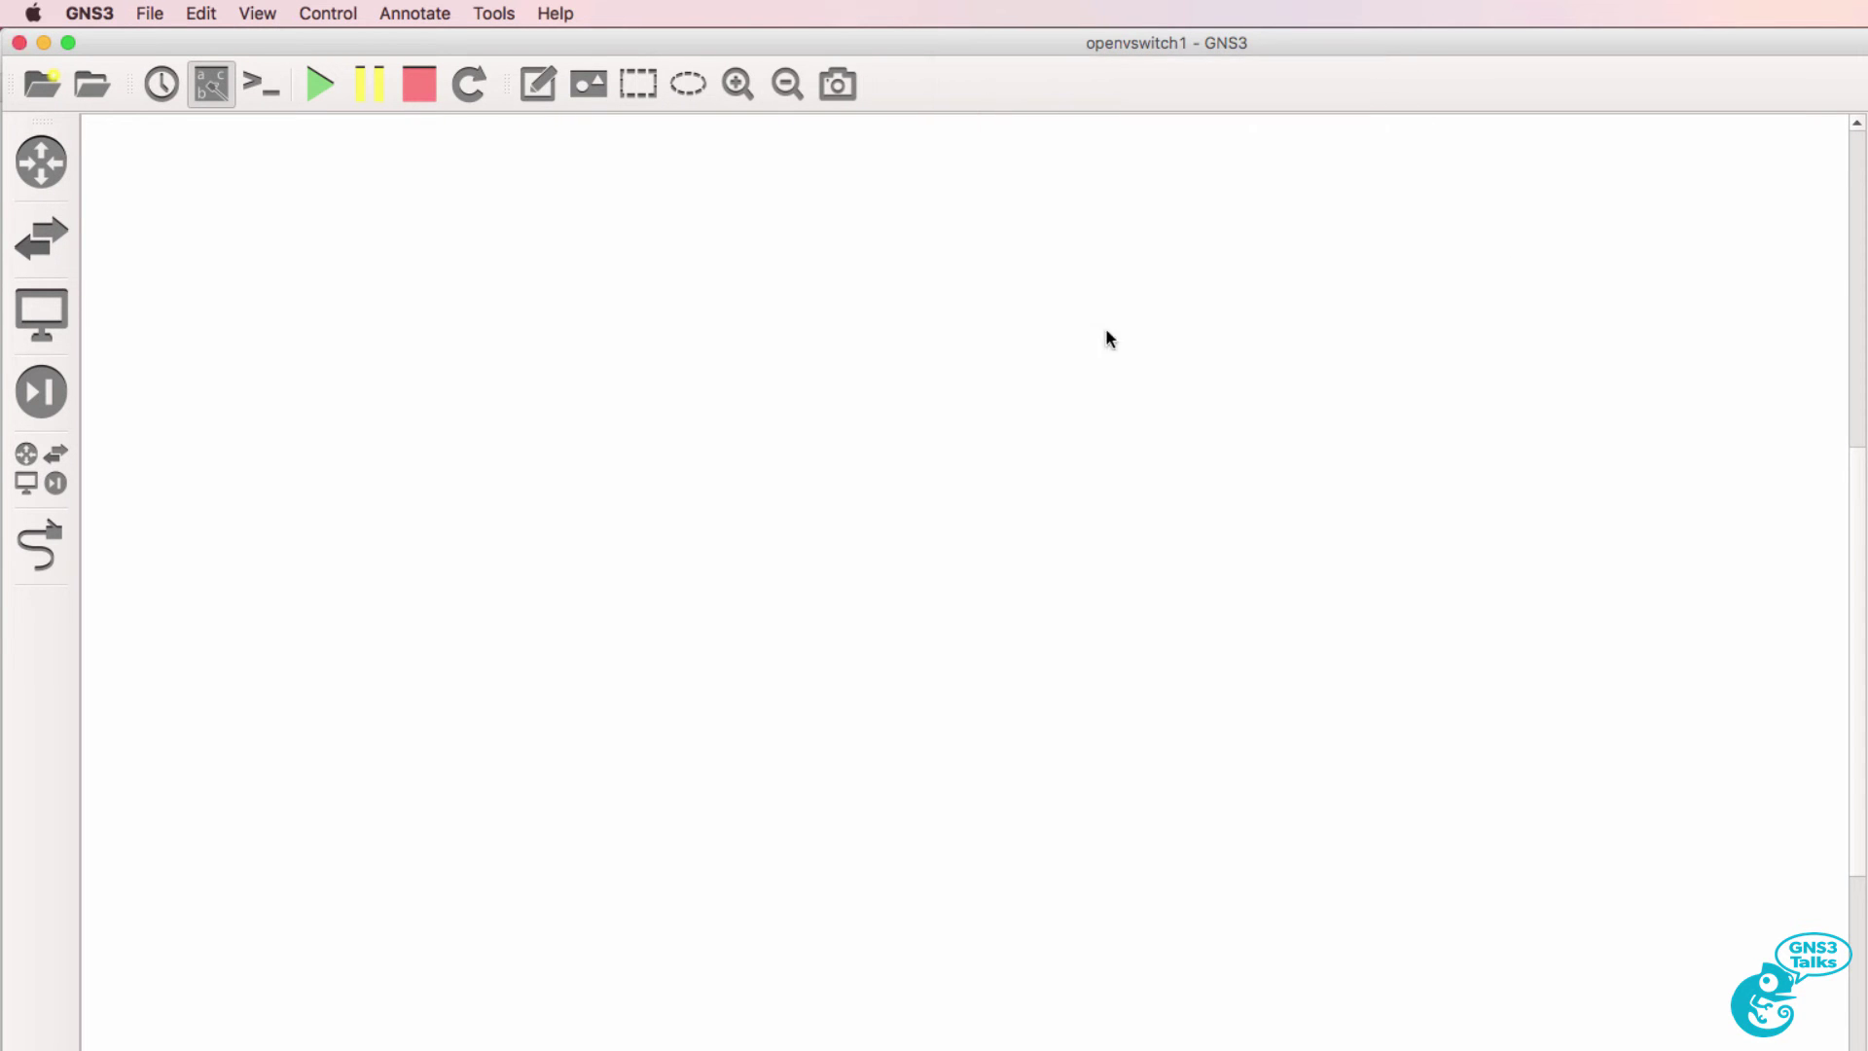
Open GNS3 Preferences at the Docker Containers template settings.
{"action": "left_click", "coordinate": [100, 14]}
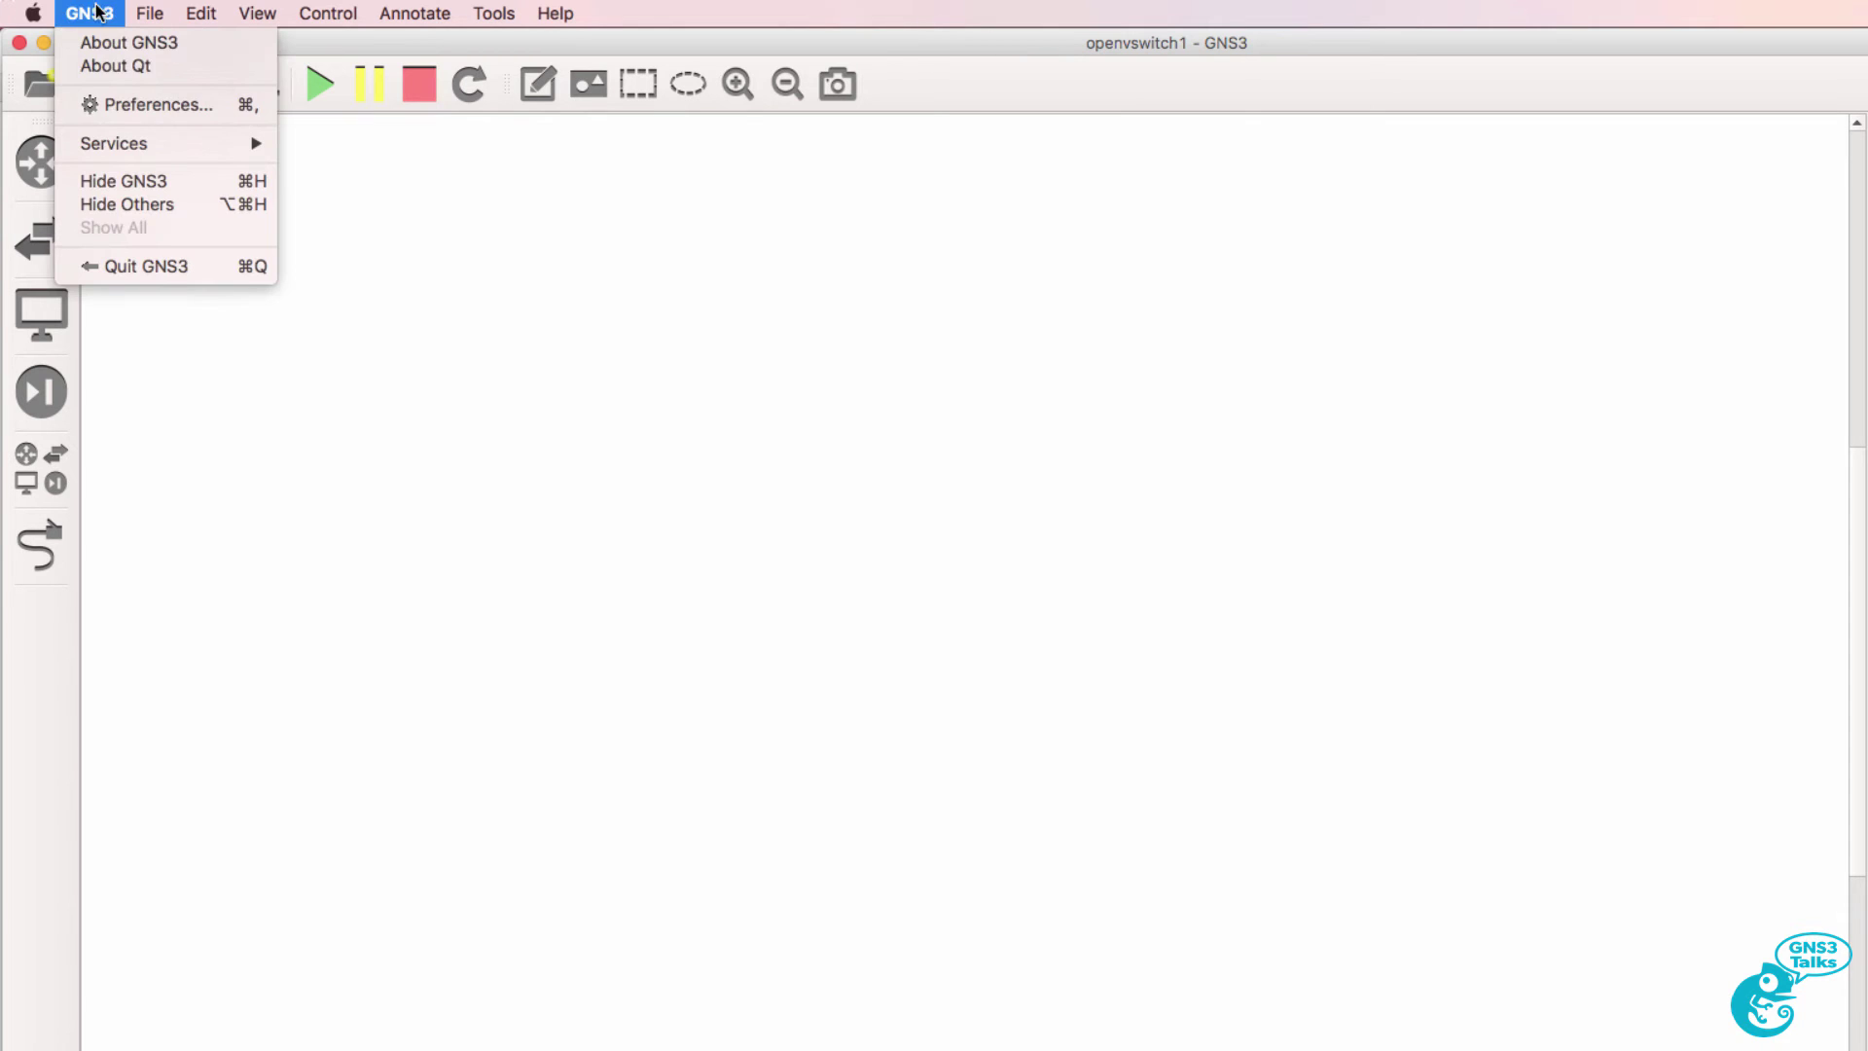
{"action": "left_click", "coordinate": [108, 101]}
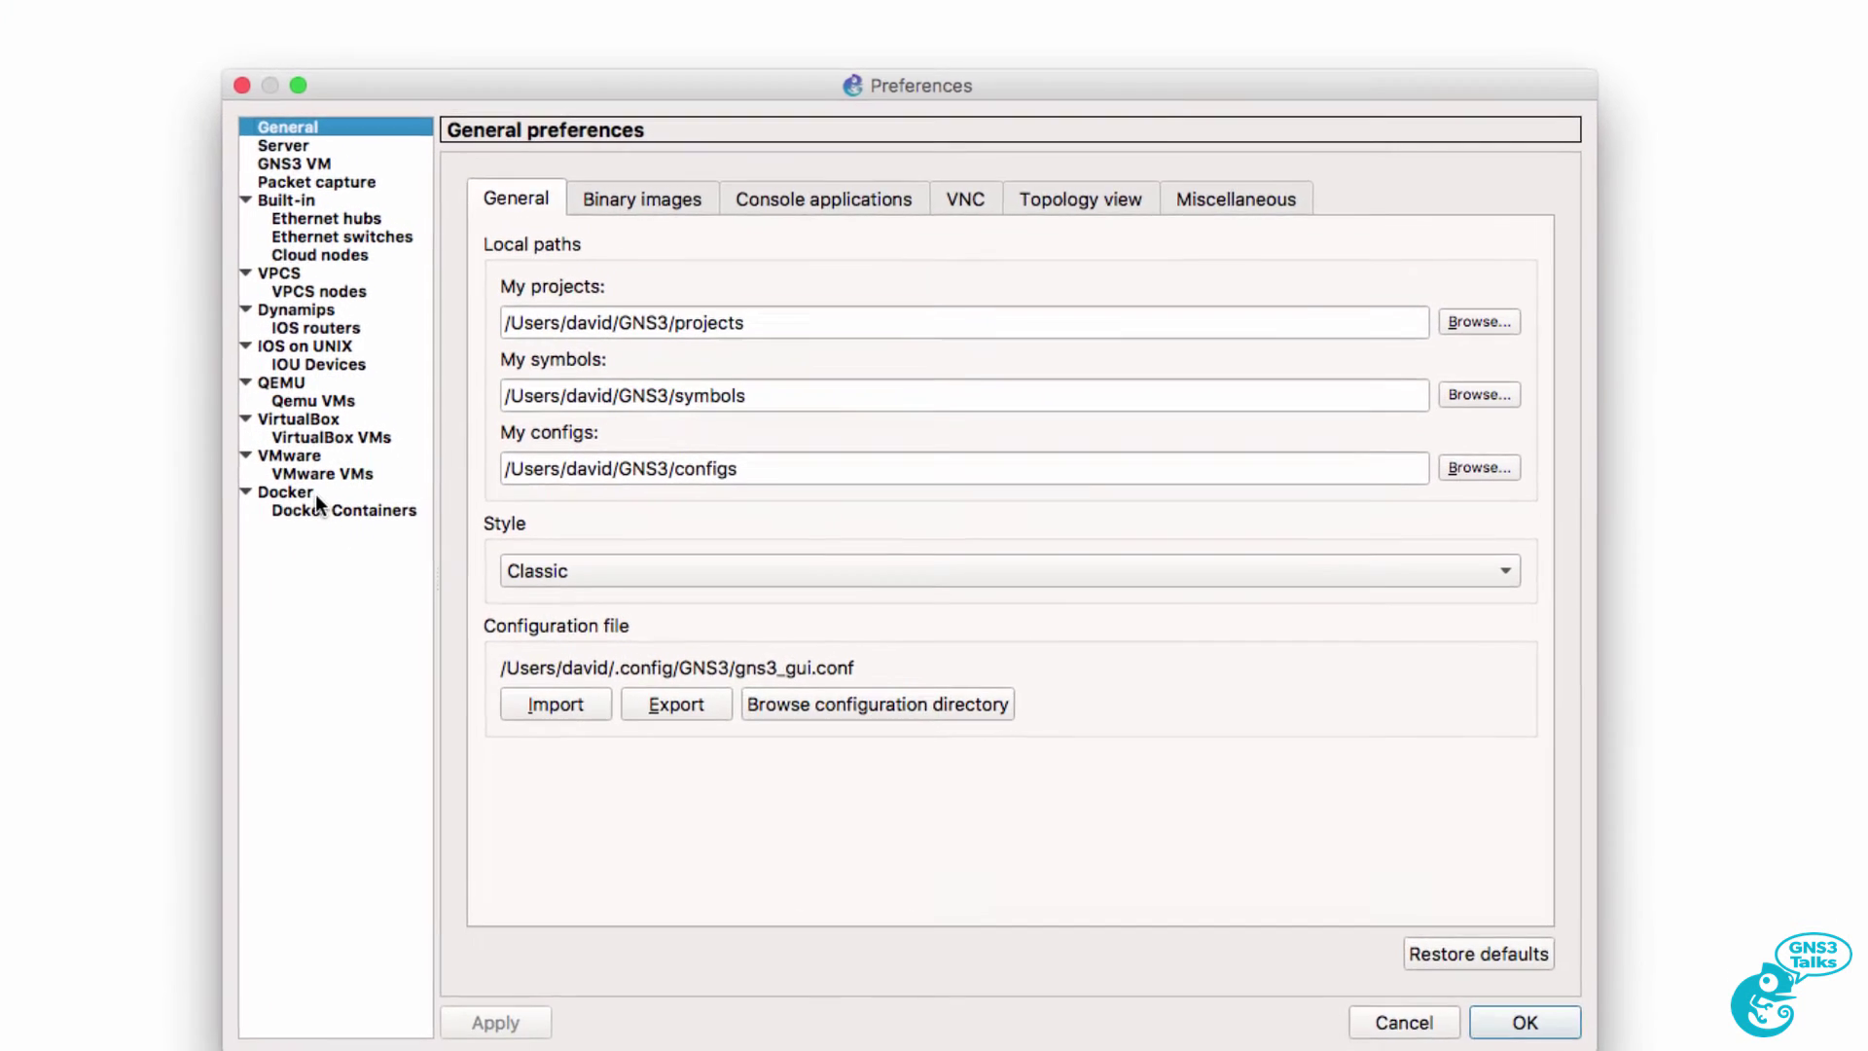
{"action": "left_click", "coordinate": [435, 629]}
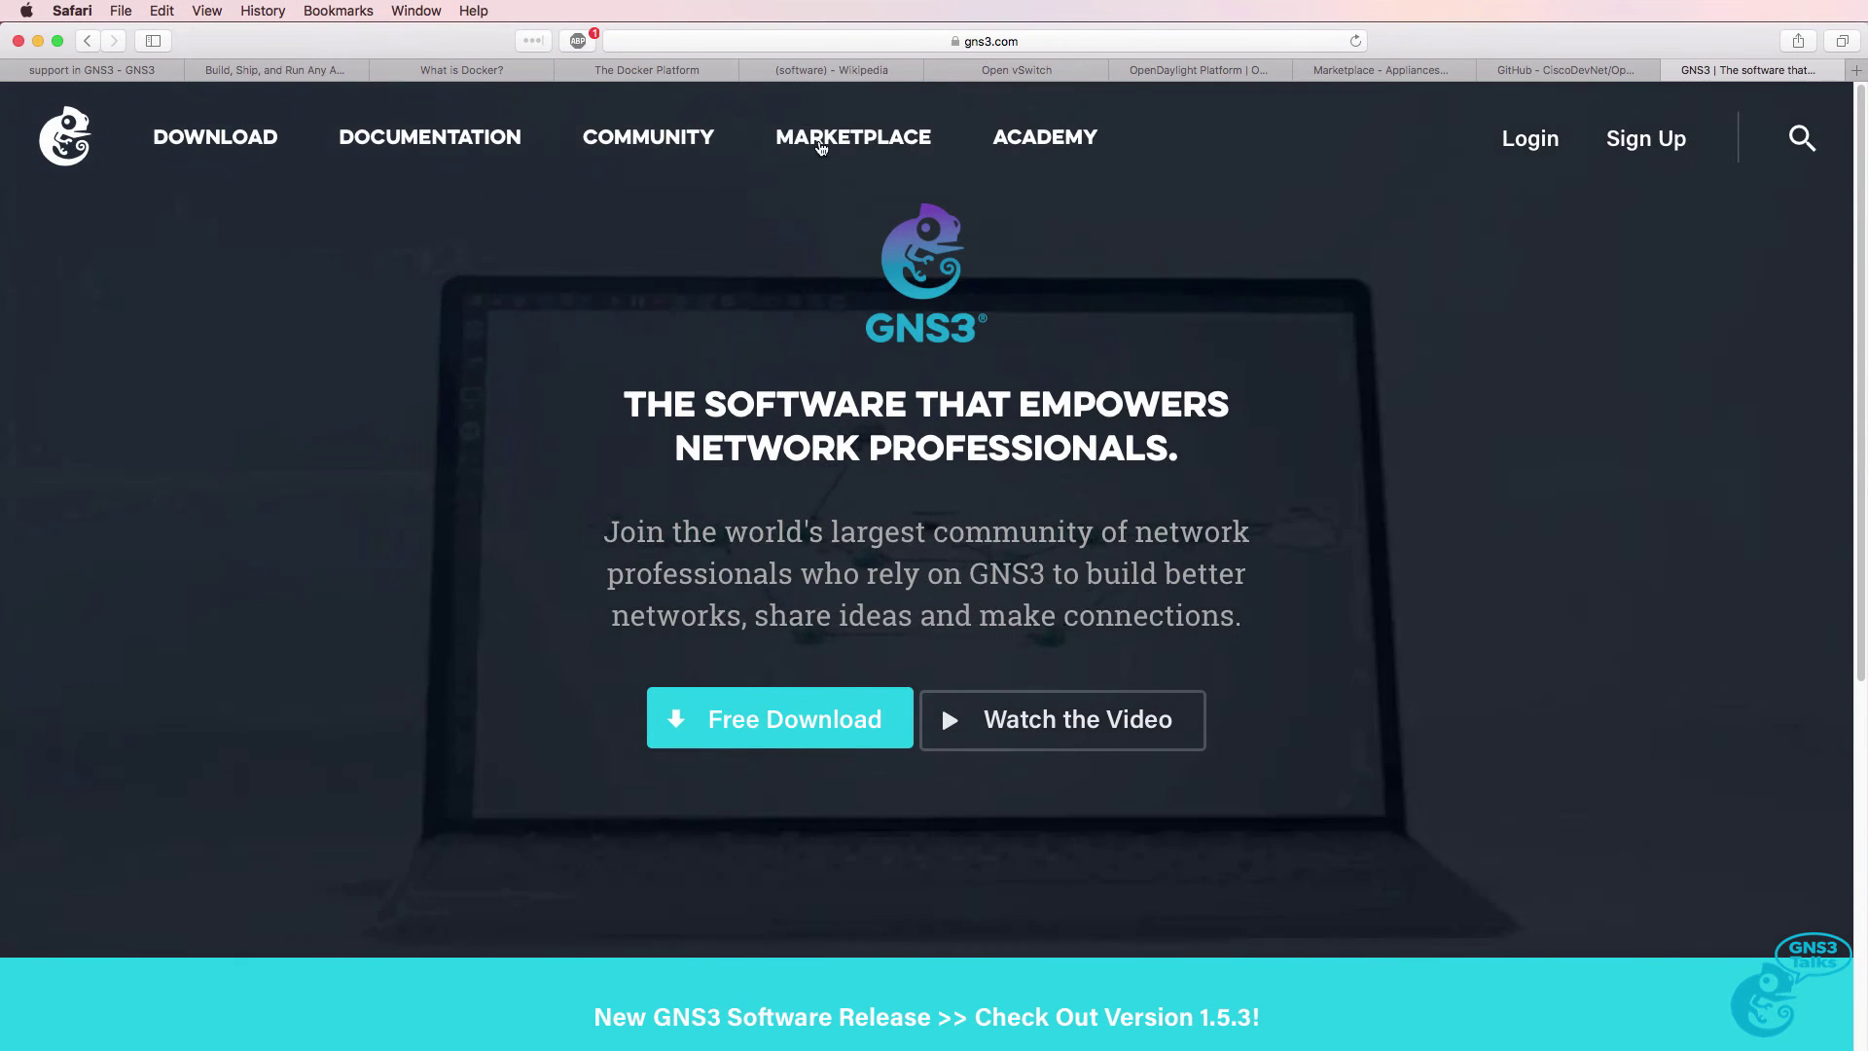
Search the GNS3 Marketplace appliances for 'open'.
{"action": "left_click", "coordinate": [823, 141]}
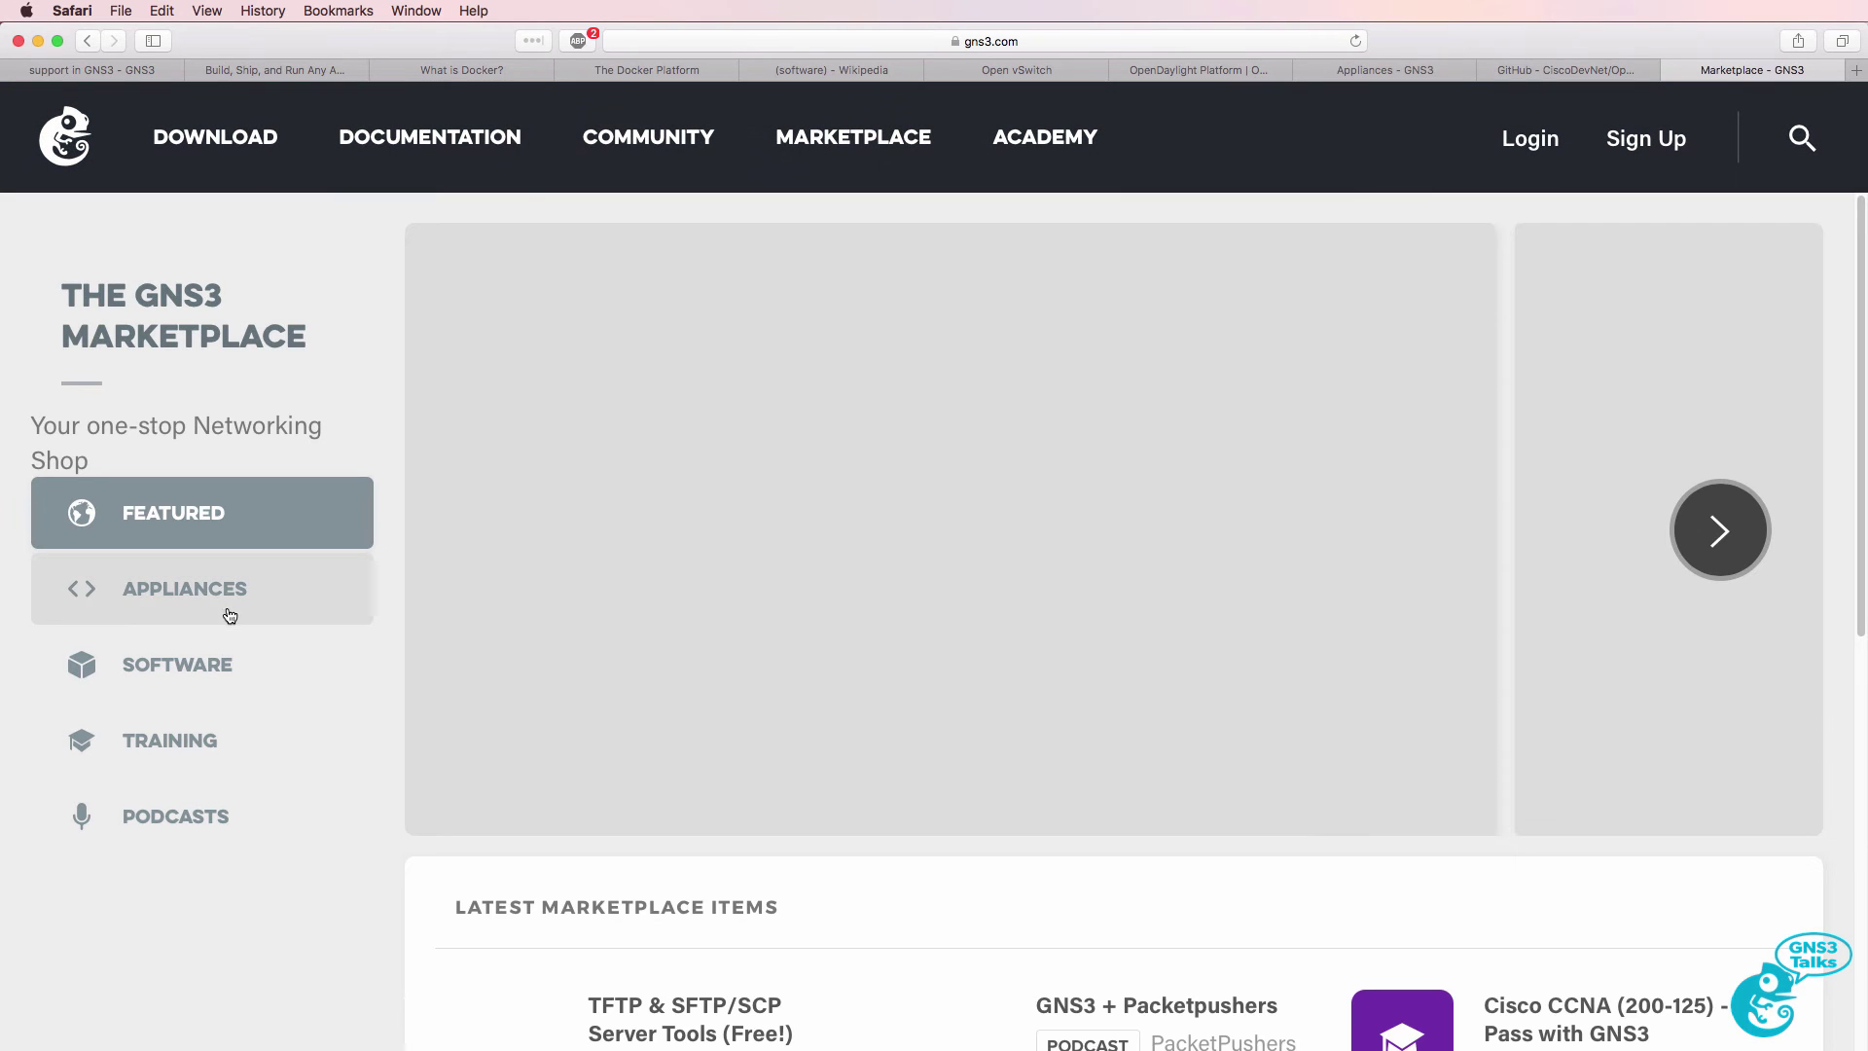
{"action": "left_click", "coordinate": [226, 601]}
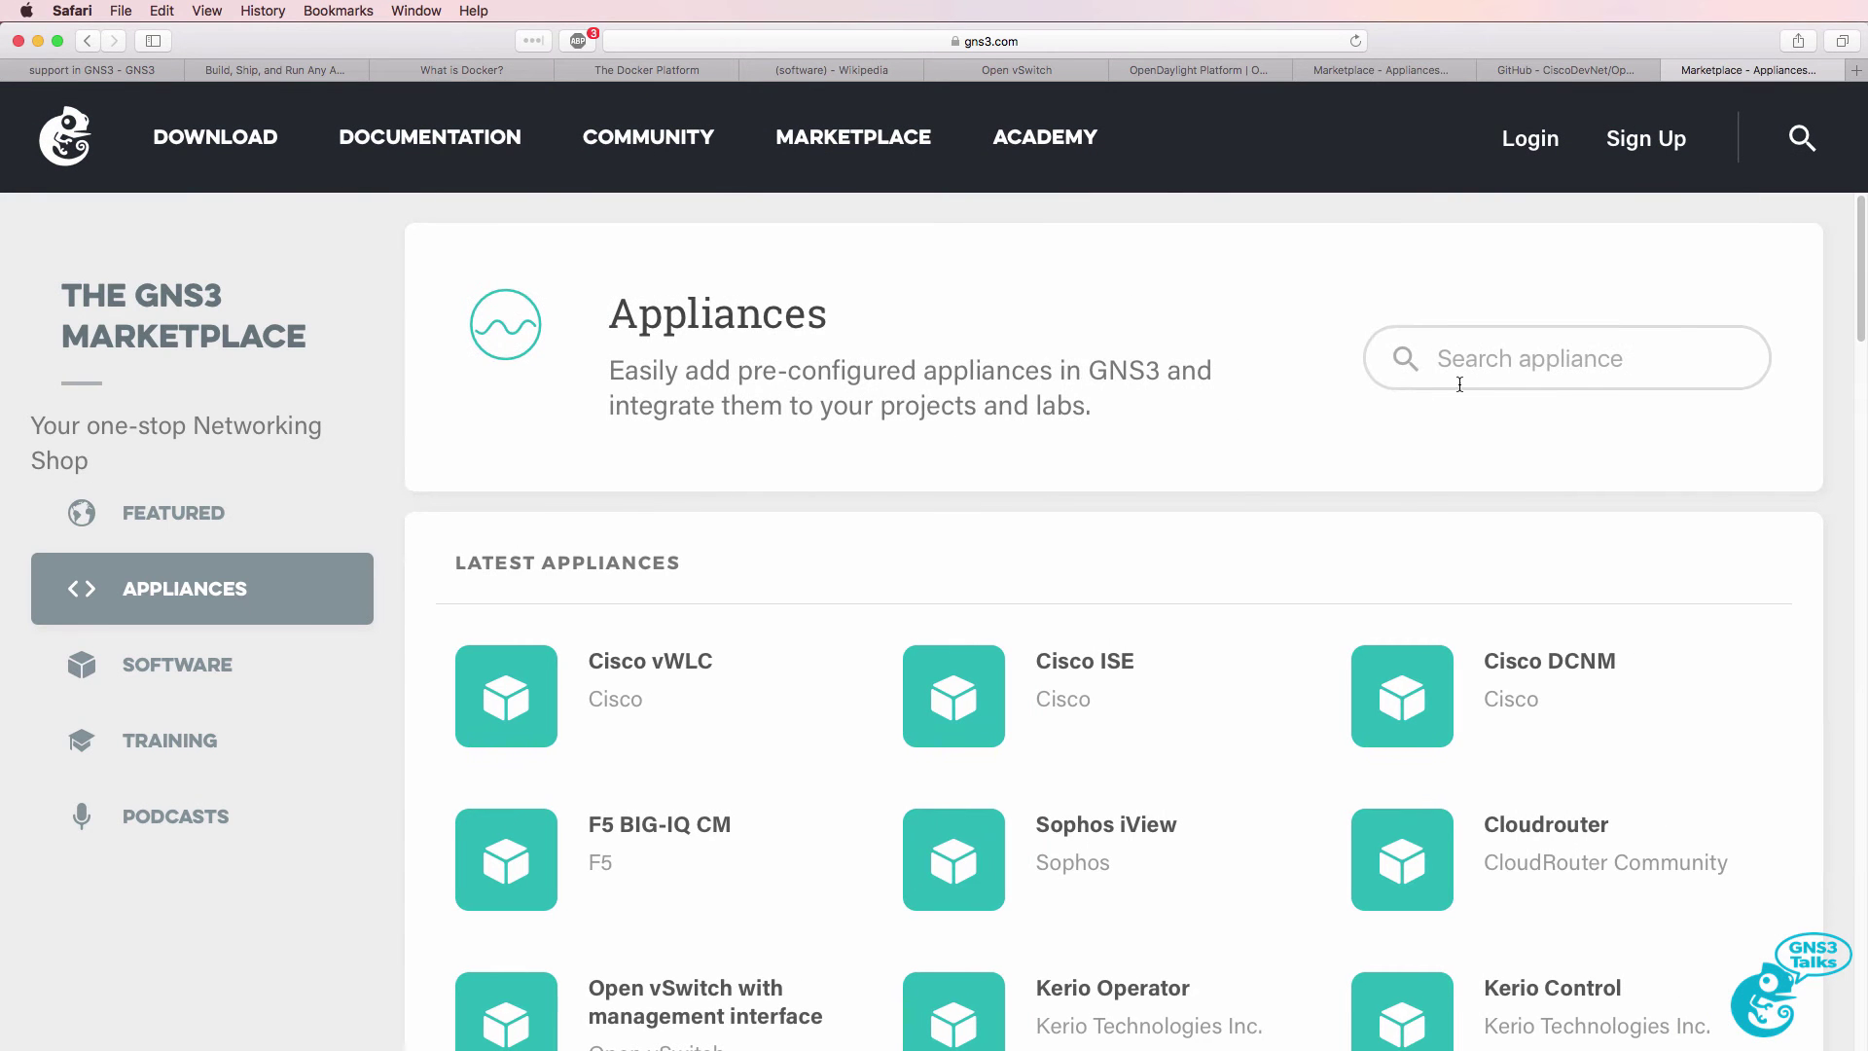
{"action": "left_click", "coordinate": [1459, 372]}
{"action": "type", "text": "openv"}
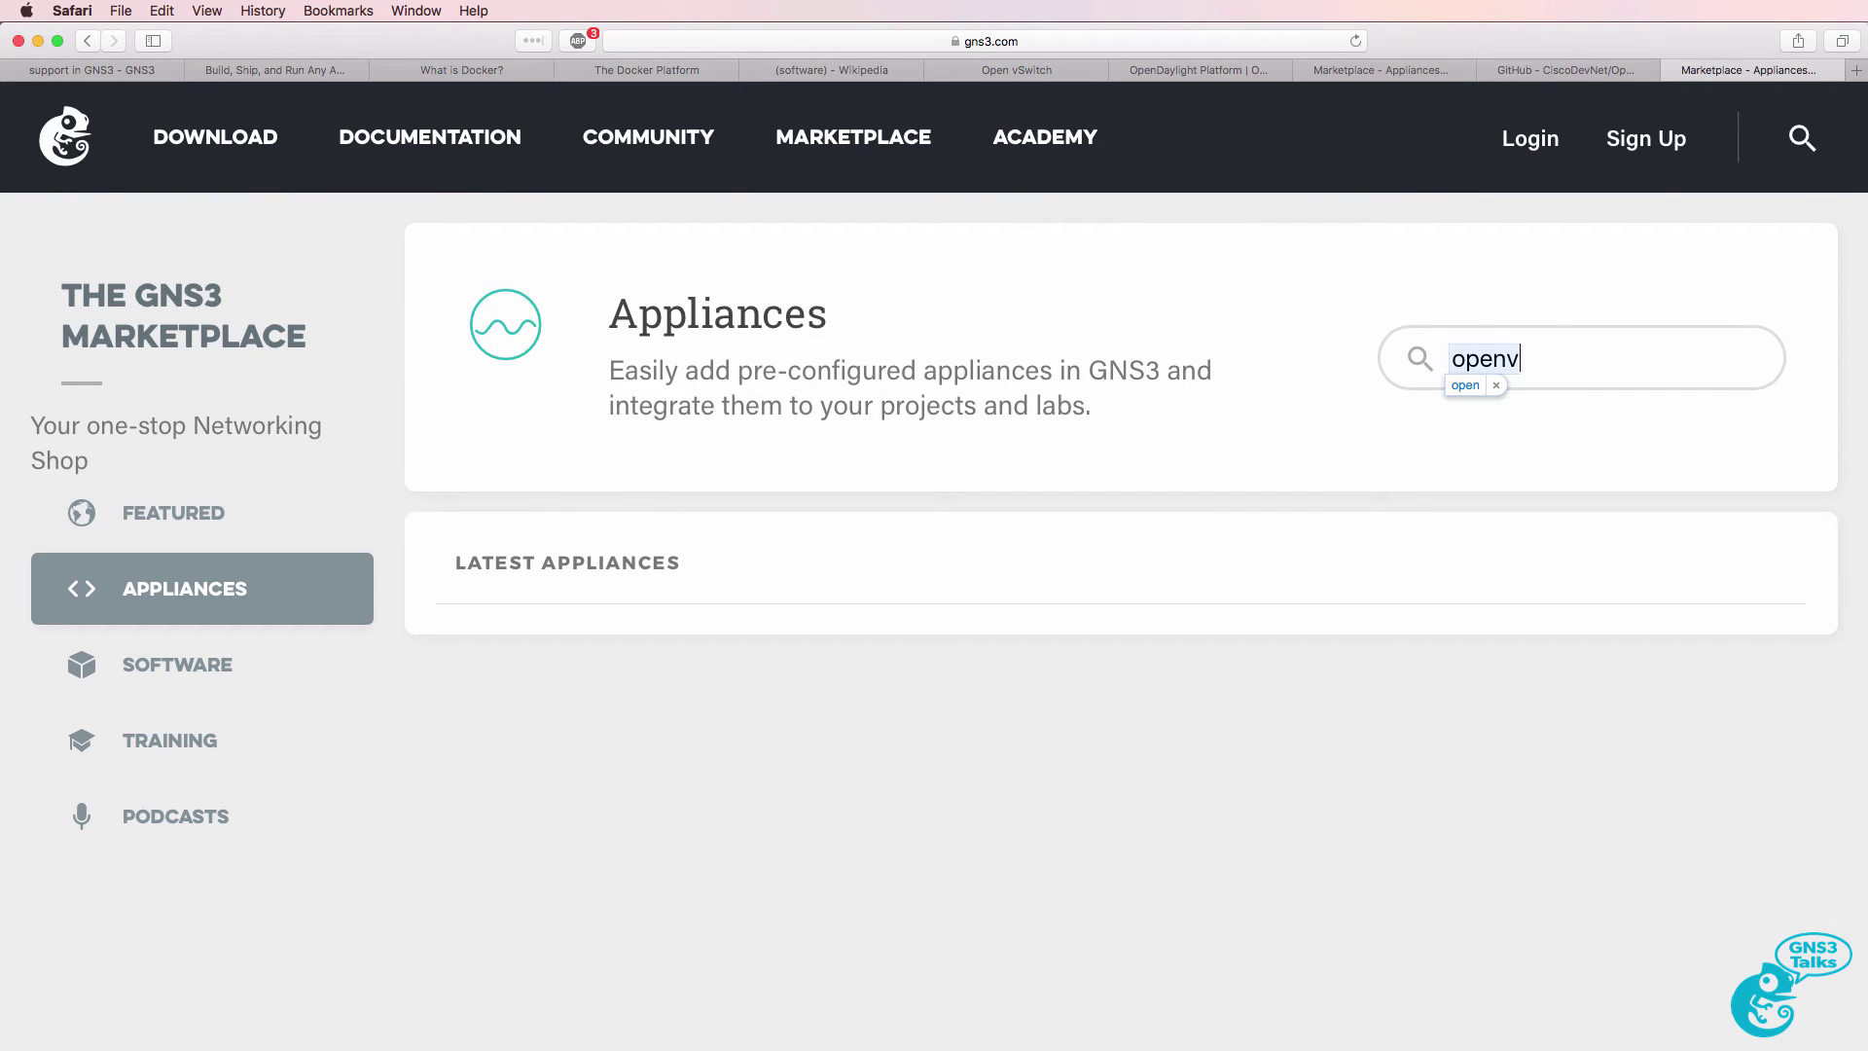
{"action": "key", "text": "BackSpace"}
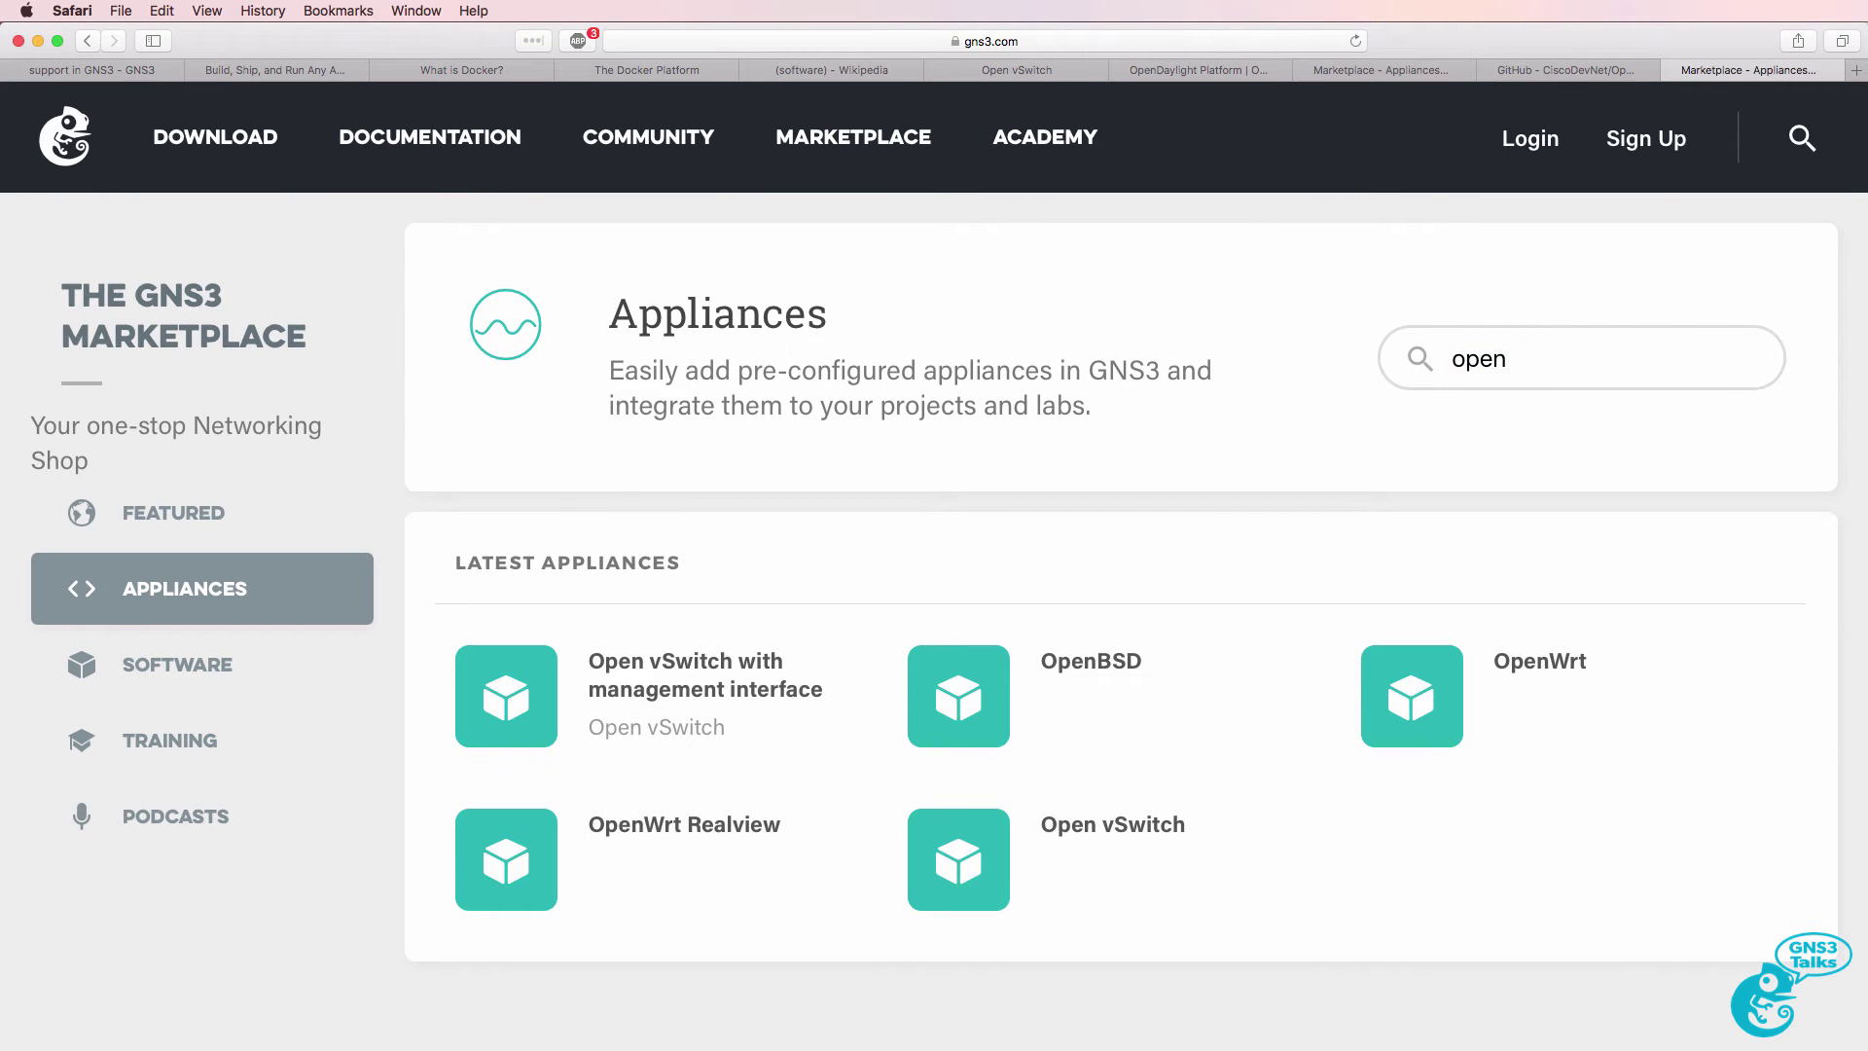
Open 'Open vSwitch with management interface' and highlight its eth0 and Nexus 1000V description.
{"action": "left_click", "coordinate": [710, 685]}
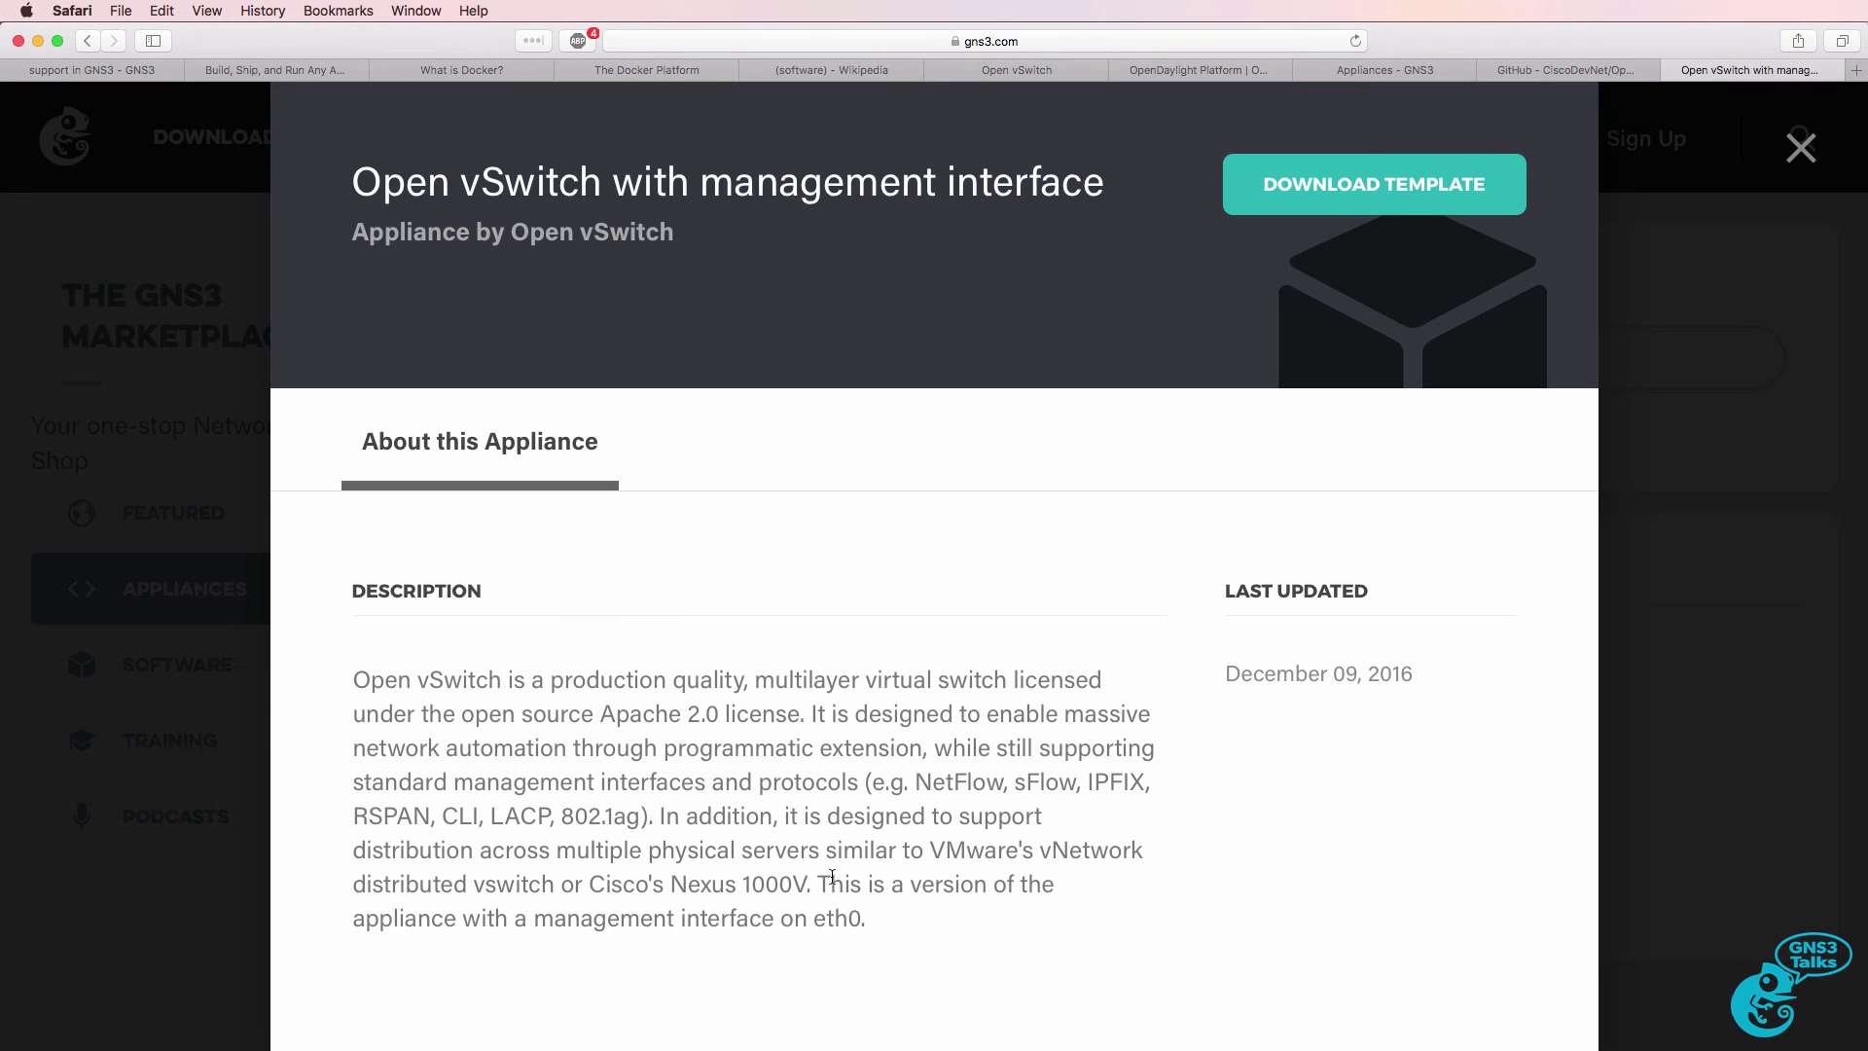
{"action": "left_click_drag", "start_coordinate": [819, 883], "coordinate": [905, 927]}
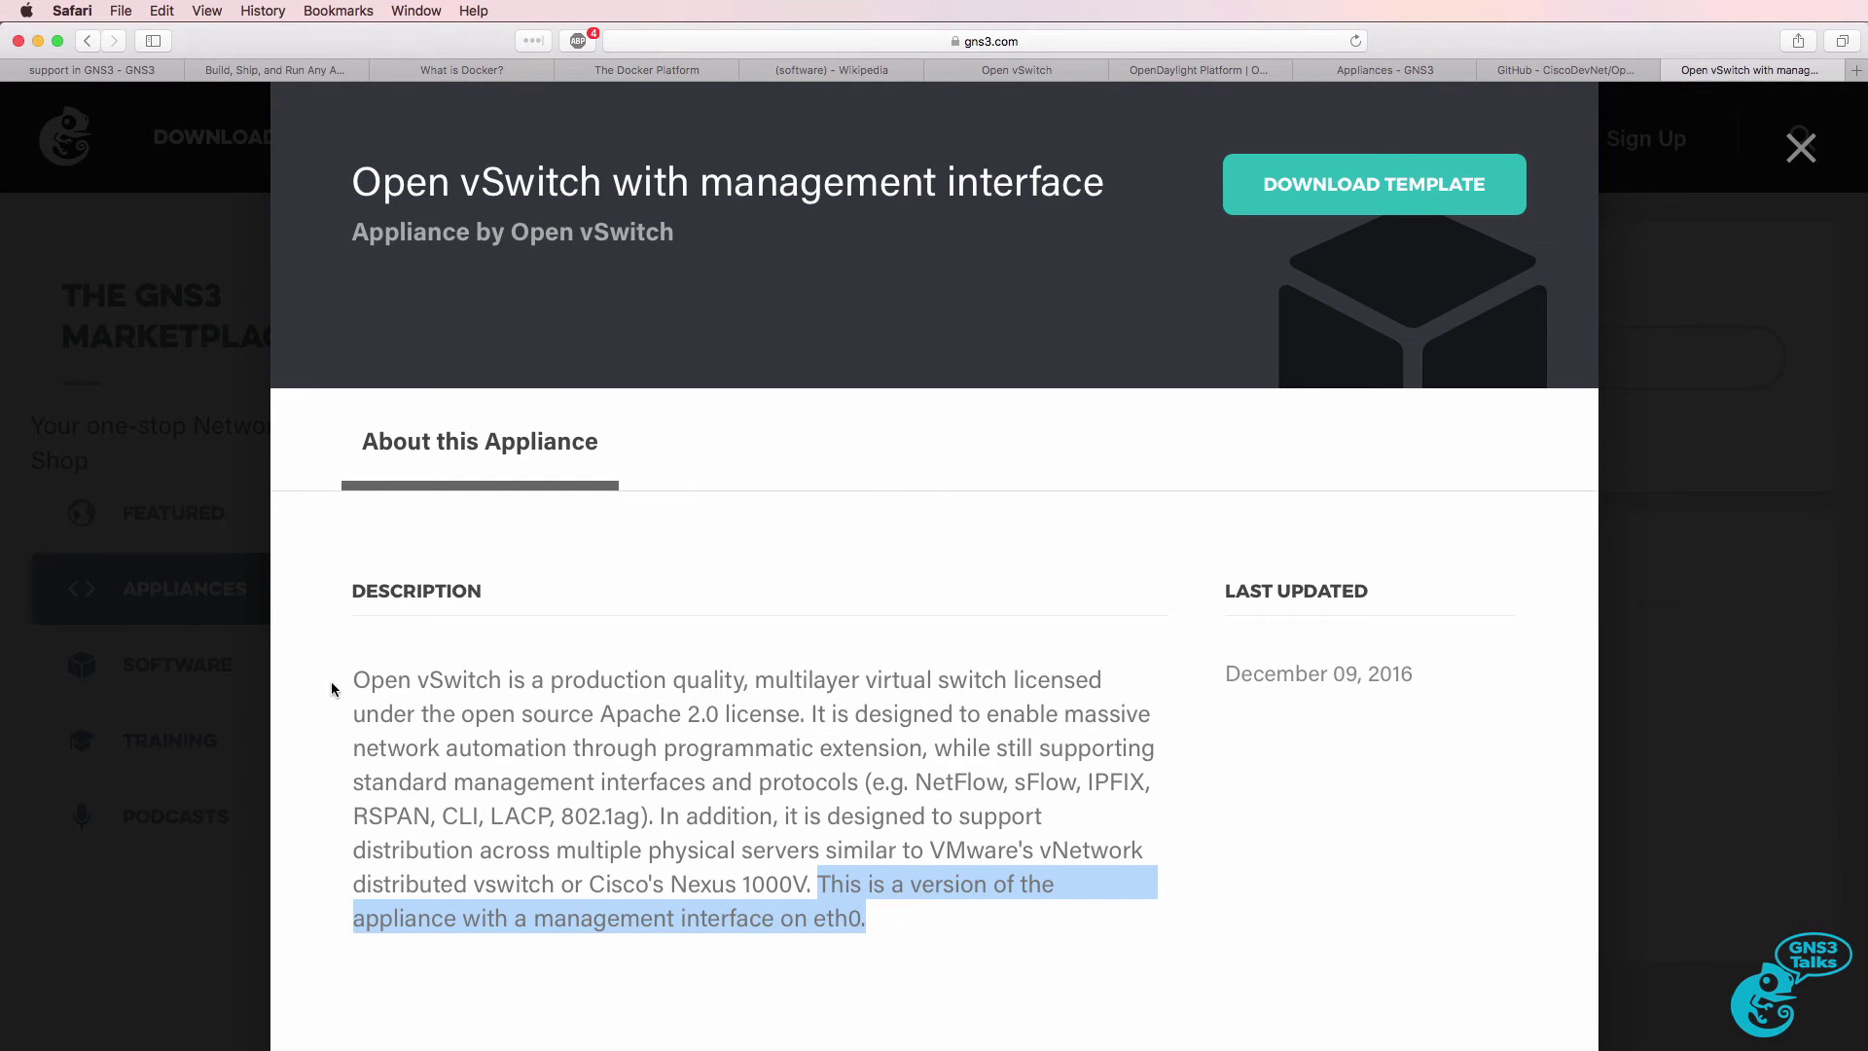
{"action": "left_click_drag", "start_coordinate": [347, 676], "coordinate": [810, 878]}
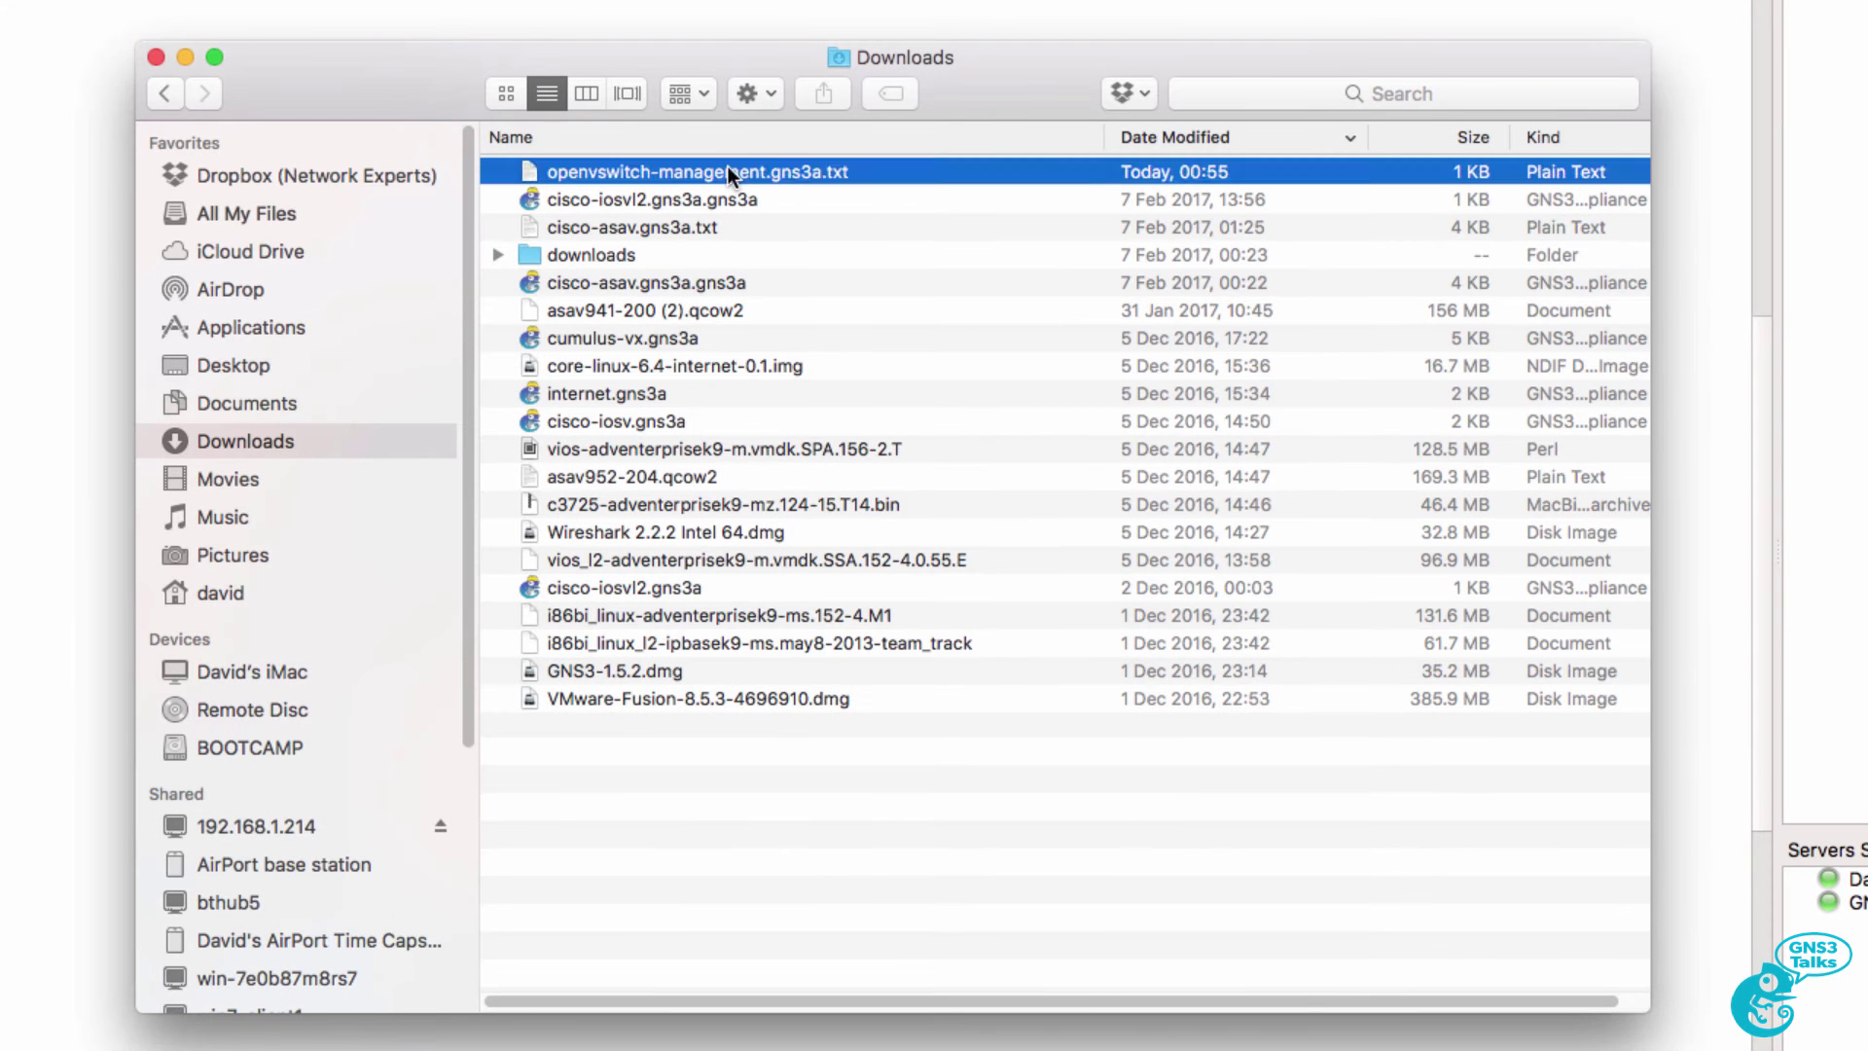
Rename the download to openvswitch-management.gns3a, dropping .txt and keeping the .gns3a extension.
{"action": "key", "text": "Return"}
{"action": "key", "text": "Right"}
{"action": "key", "text": "Right"}
{"action": "key", "text": "Right"}
{"action": "key", "text": "Right"}
{"action": "key", "text": "Right"}
{"action": "key", "text": "BackSpace"}
{"action": "key", "text": "BackSpace"}
{"action": "key", "text": "BackSpace"}
{"action": "key", "text": "BackSpace"}
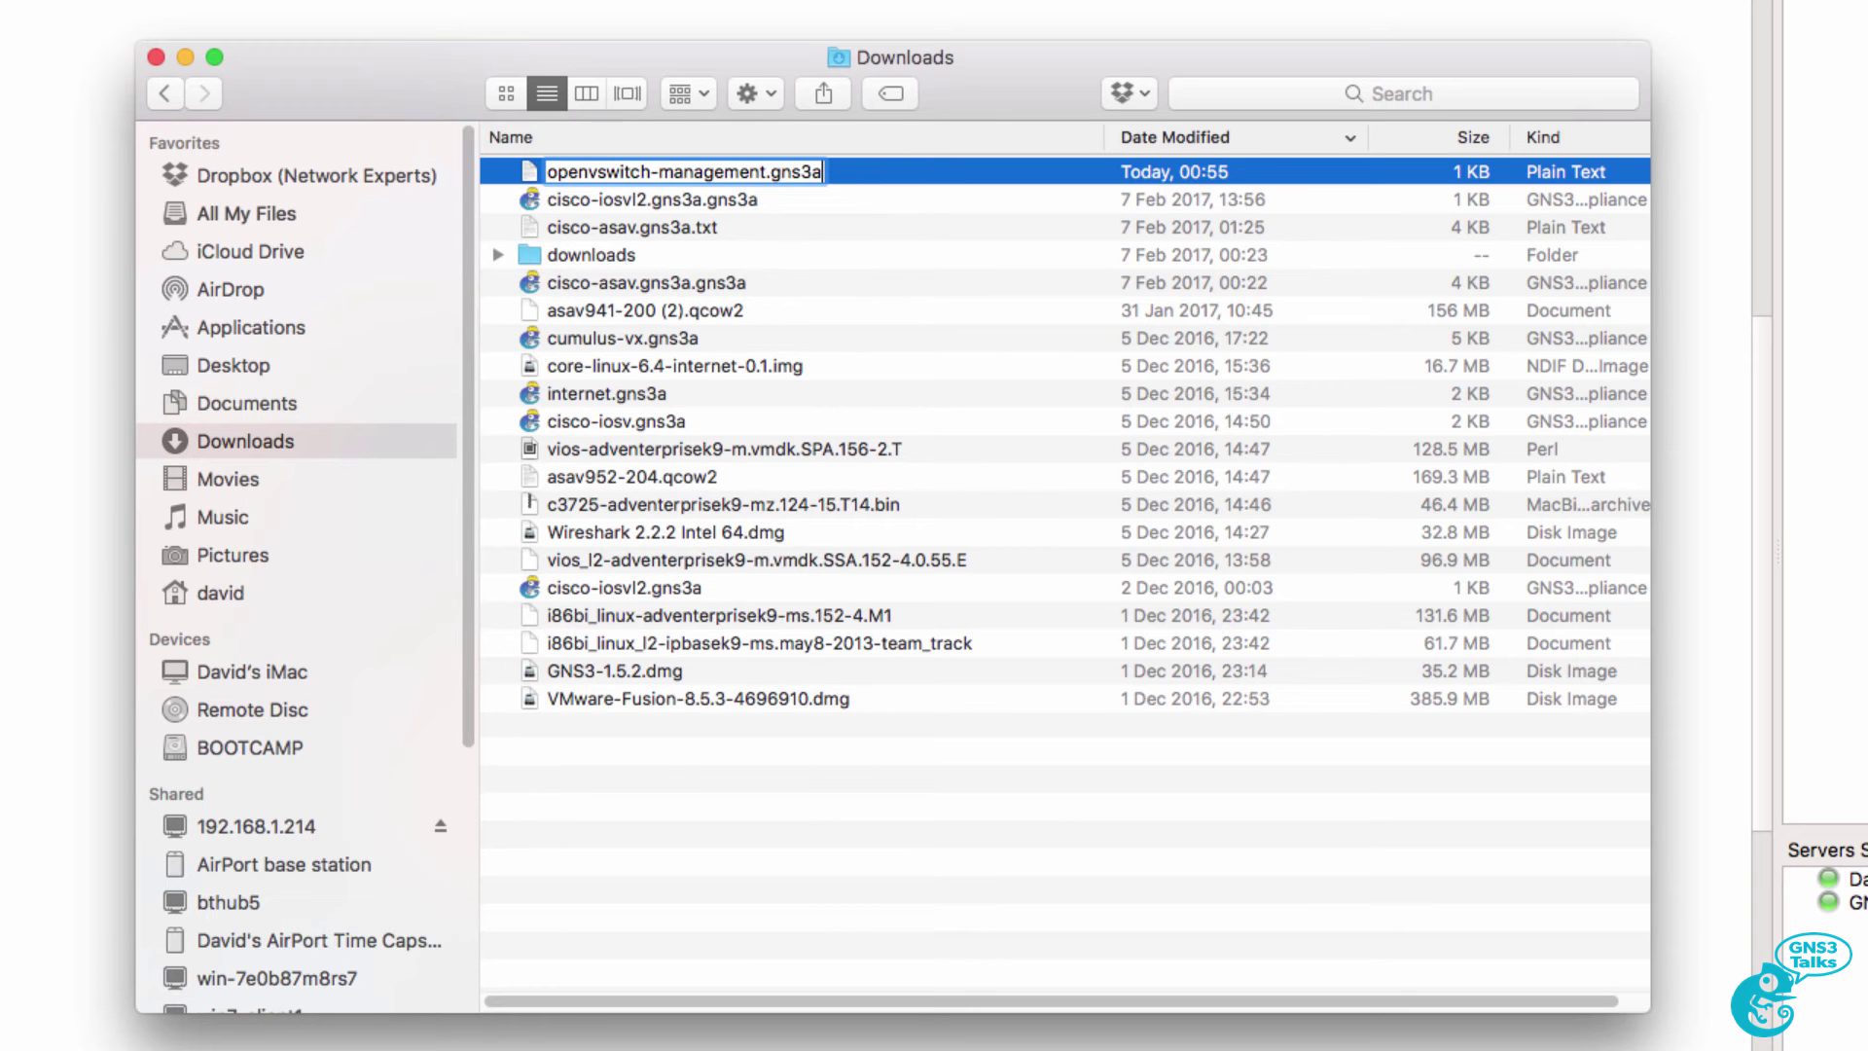
{"action": "key", "text": "Return"}
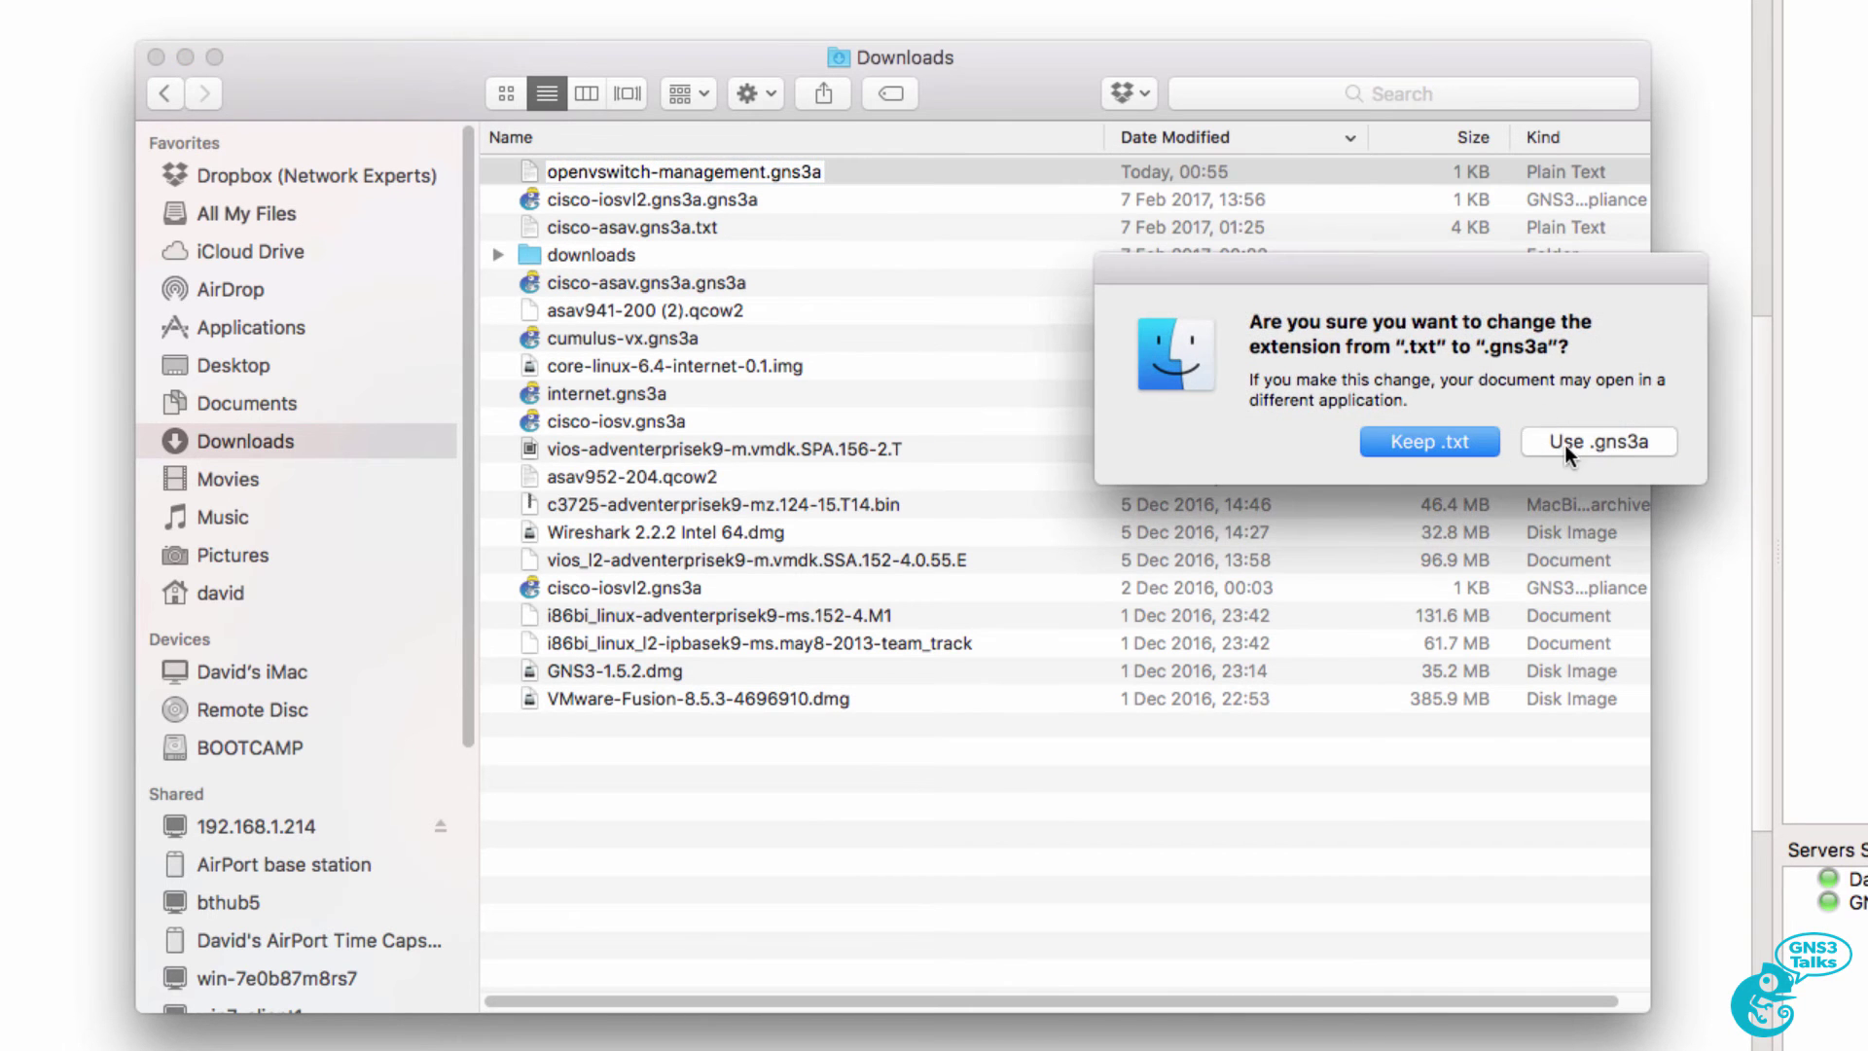
{"action": "left_click", "coordinate": [1564, 446]}
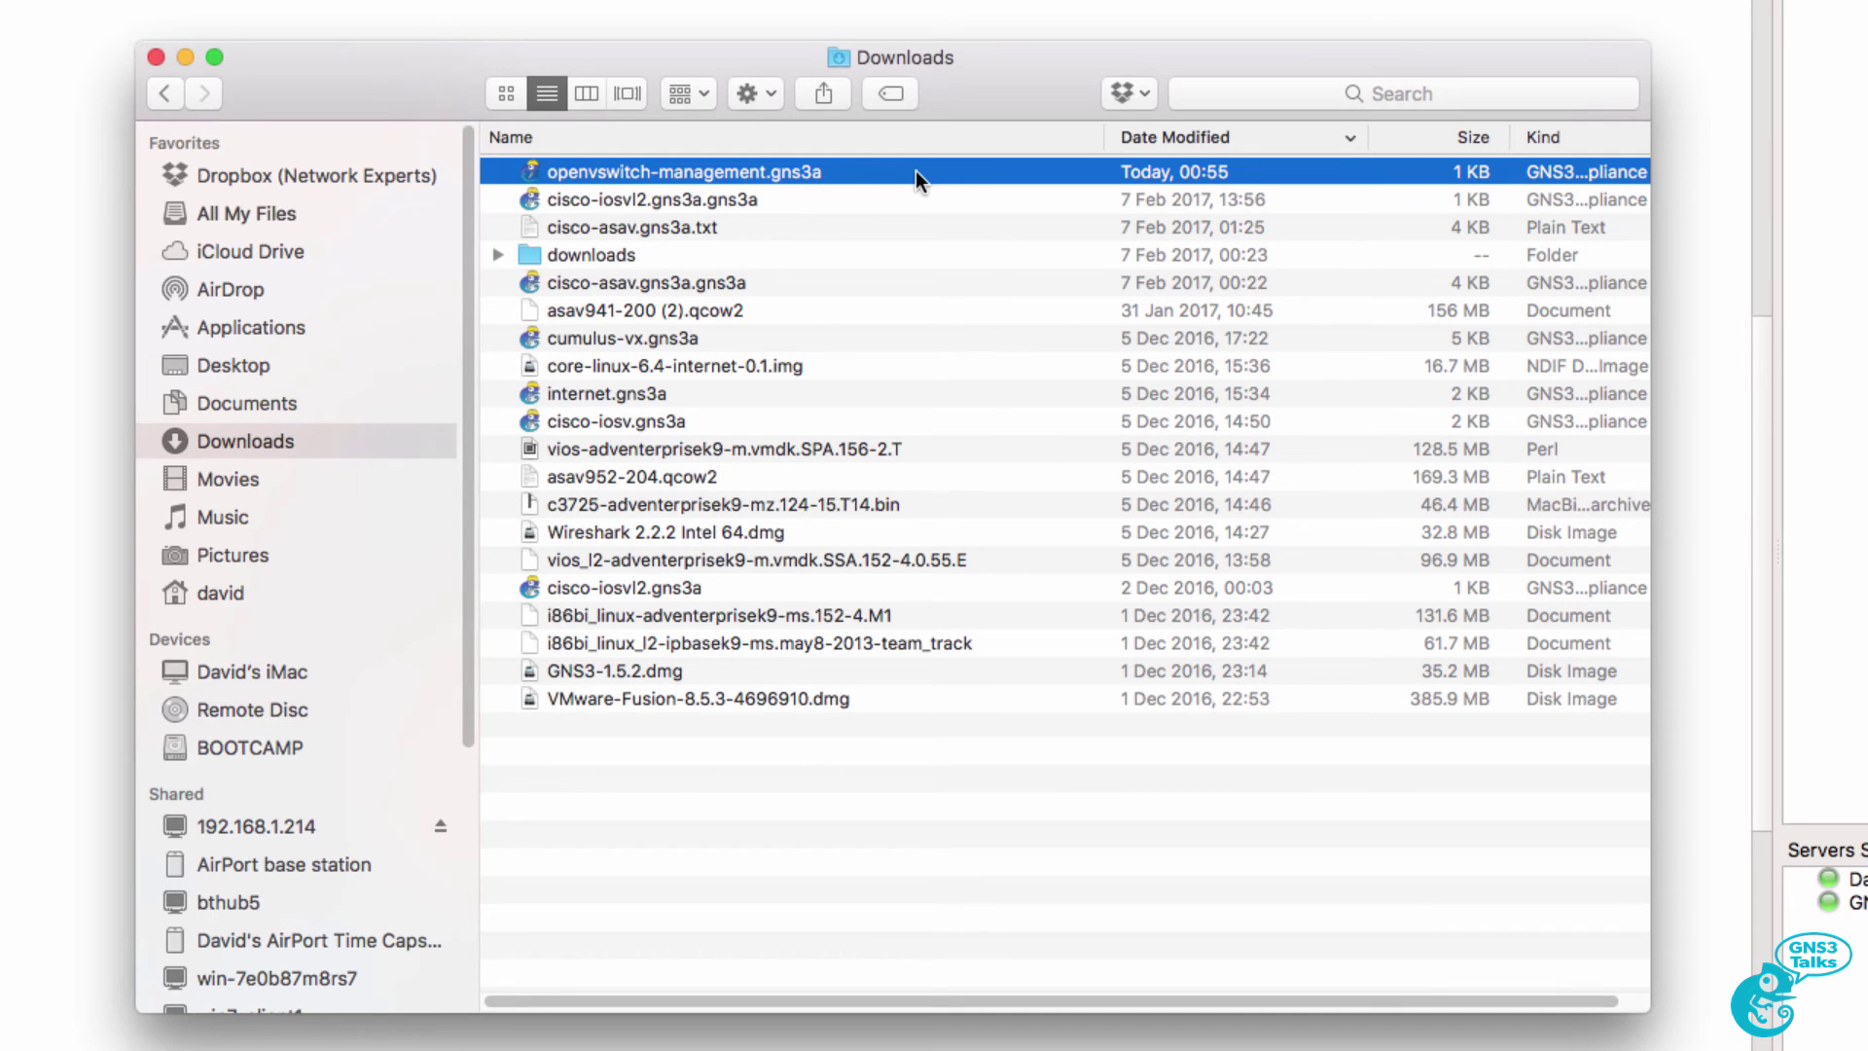
Import openvswitch-management.gns3a from Downloads via File > Import appliance.
{"action": "left_click", "coordinate": [114, 49]}
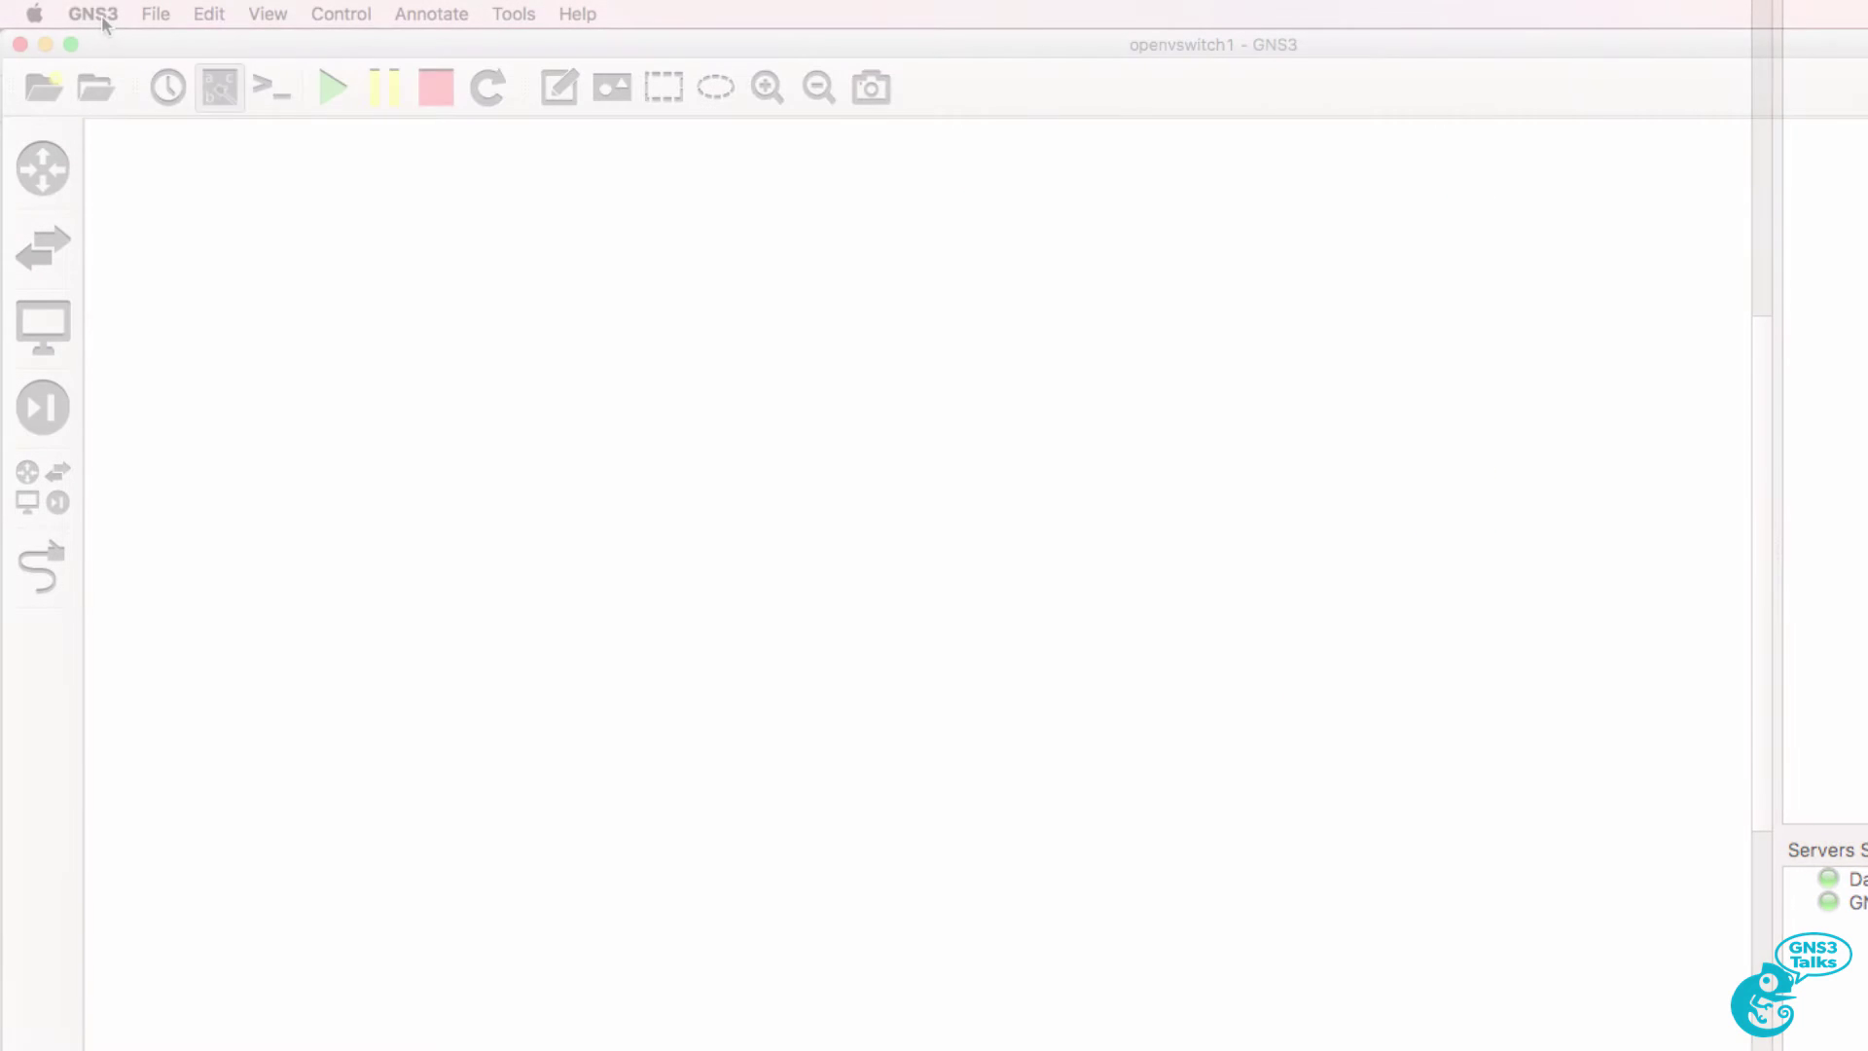
{"action": "left_click", "coordinate": [93, 13]}
{"action": "left_click", "coordinate": [102, 16]}
{"action": "left_click", "coordinate": [151, 12]}
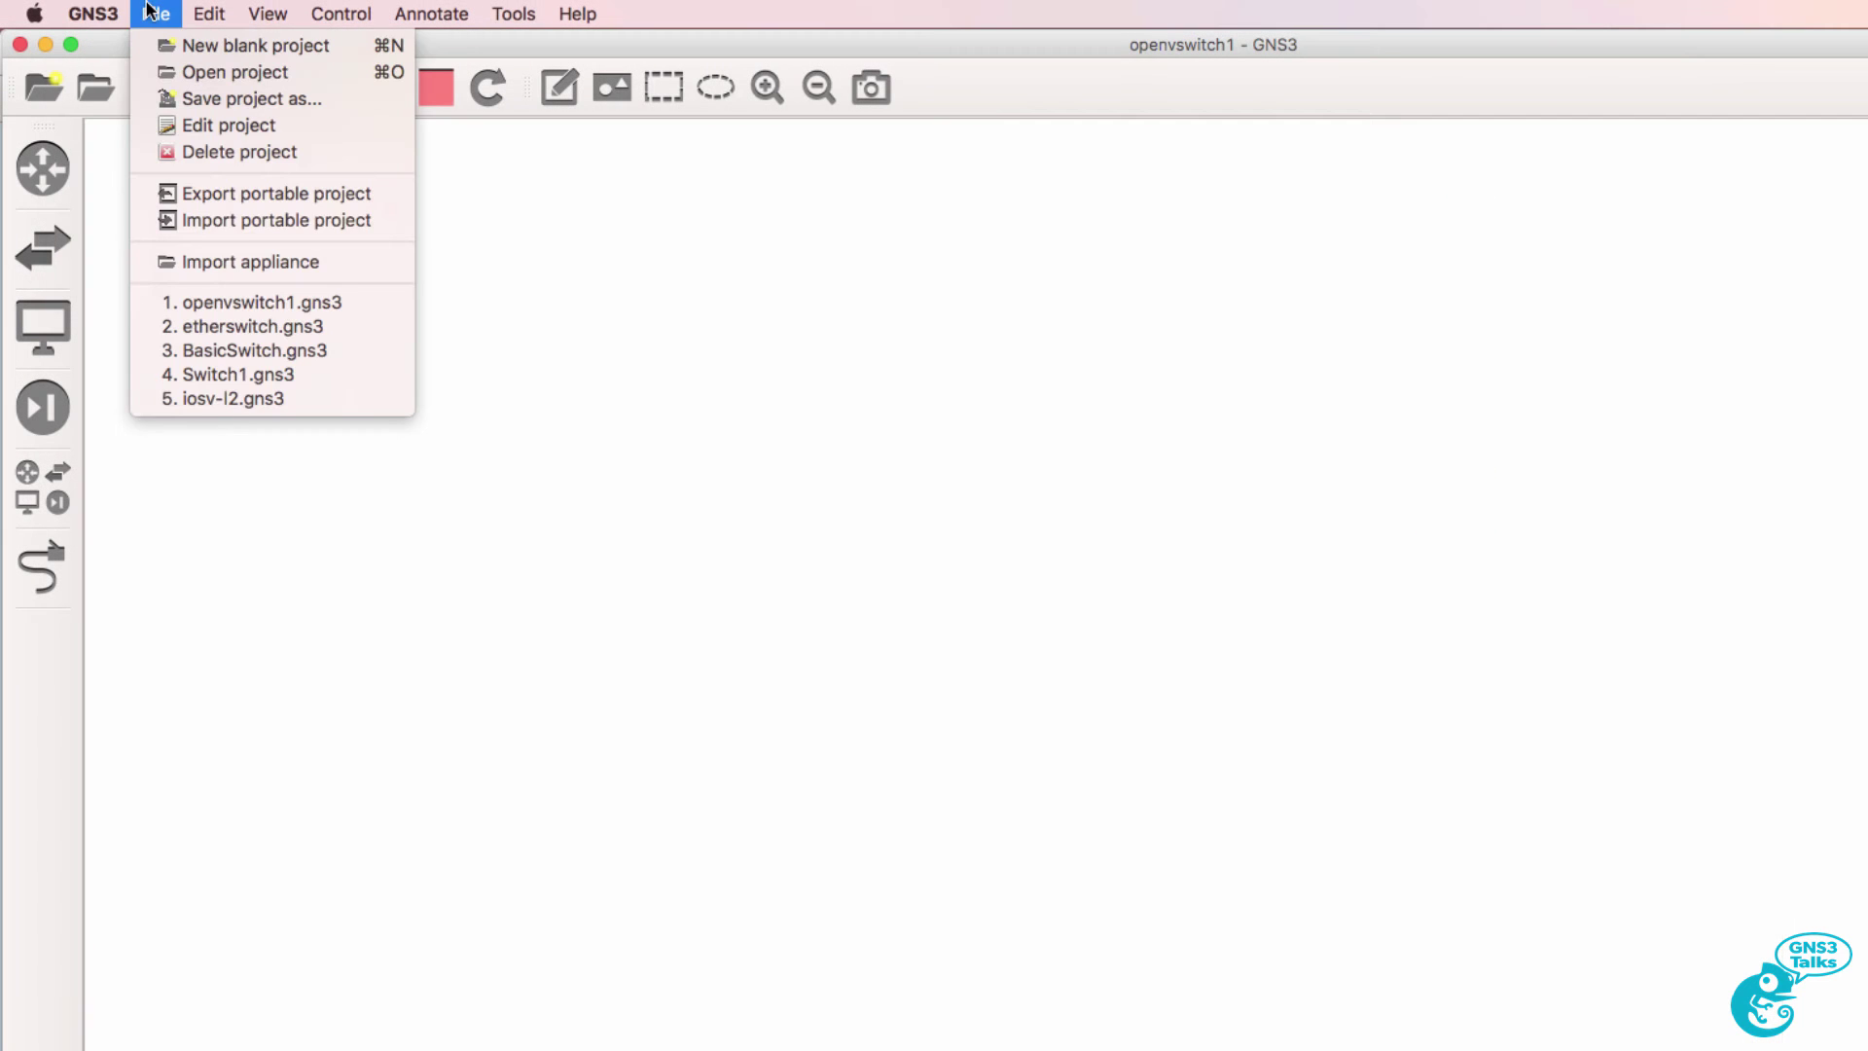
{"action": "left_click", "coordinate": [254, 259]}
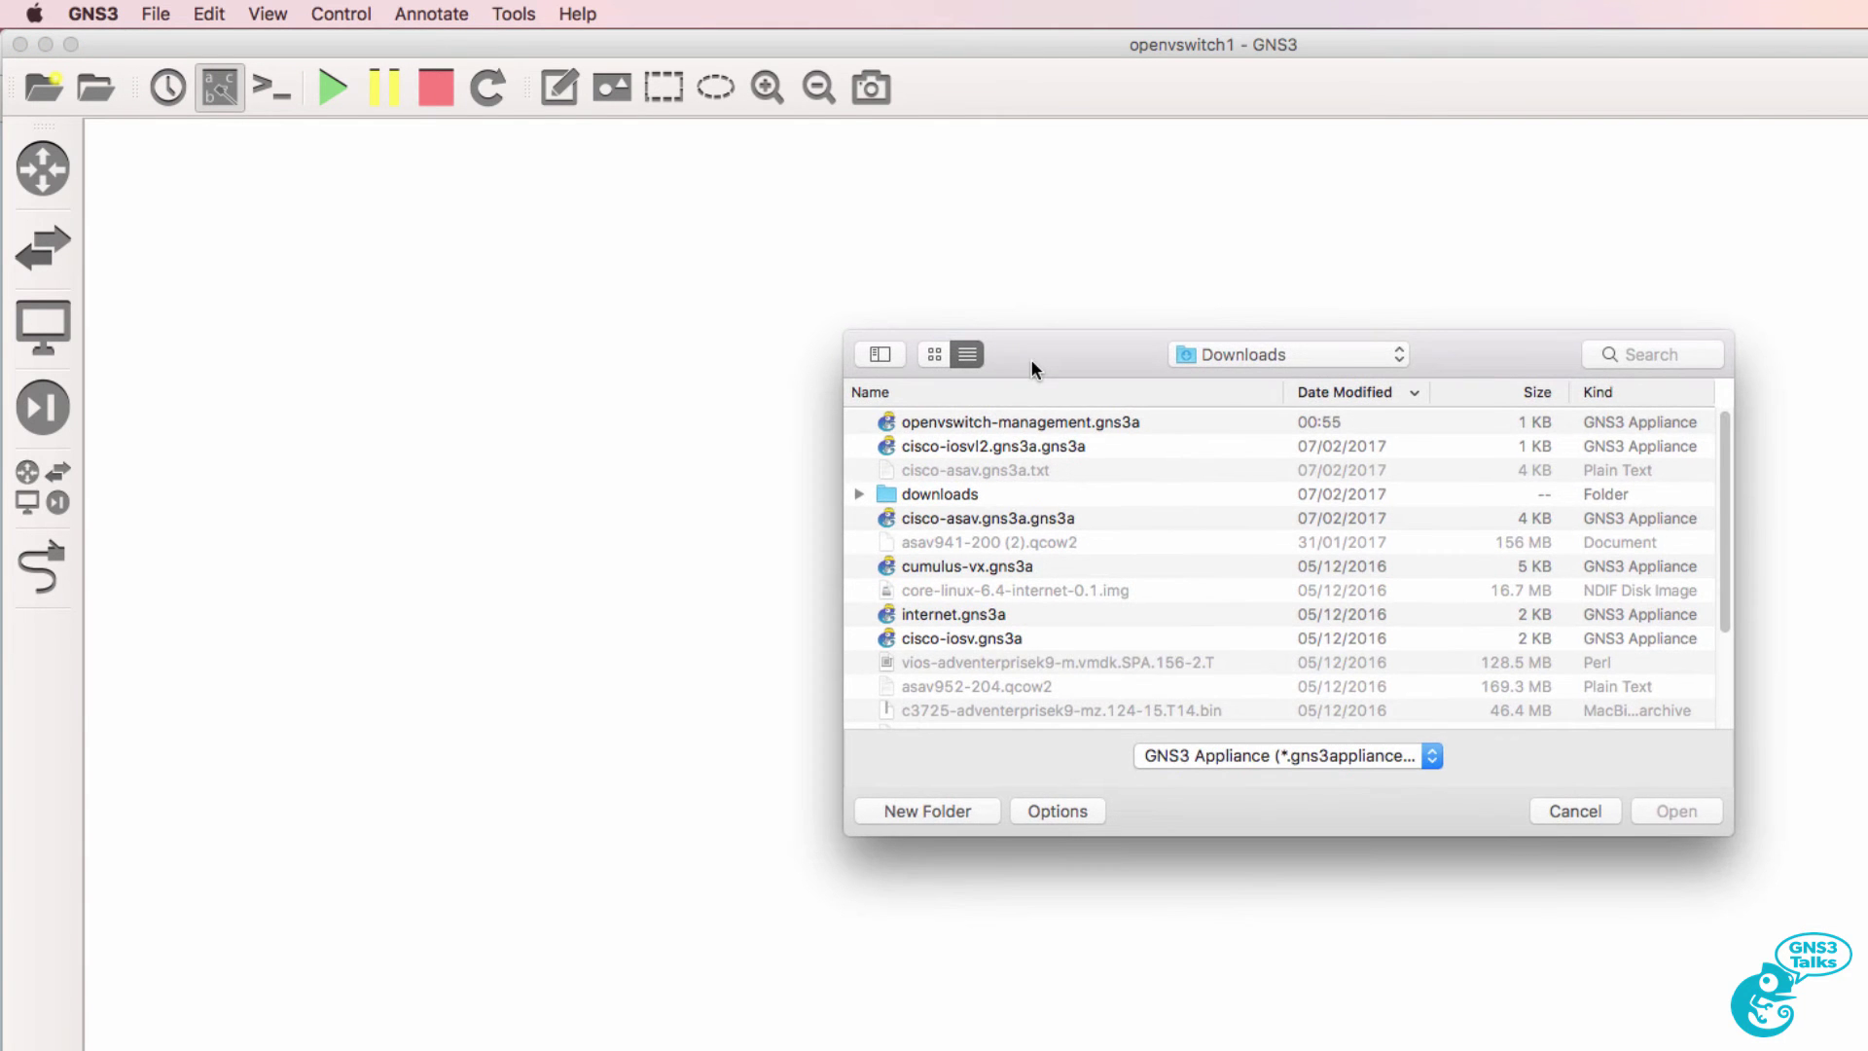
{"action": "left_click", "coordinate": [1044, 422]}
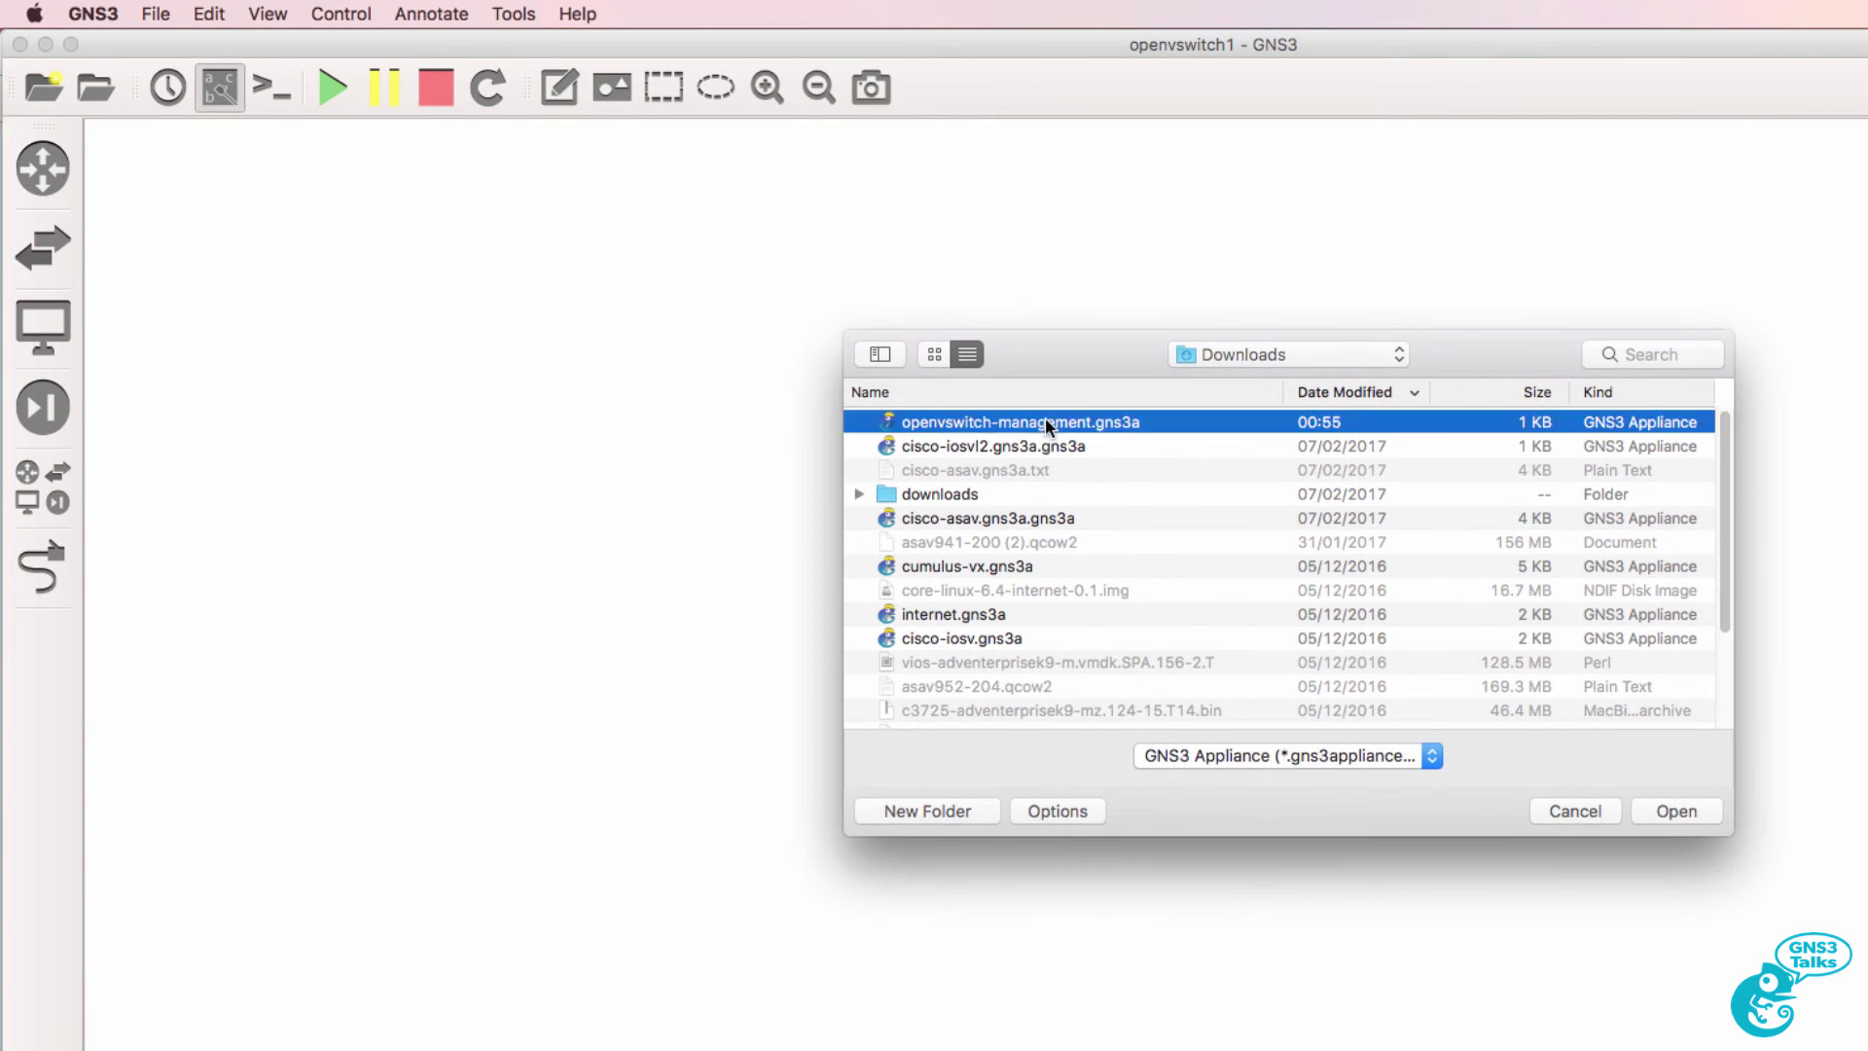
{"action": "left_click", "coordinate": [1668, 812]}
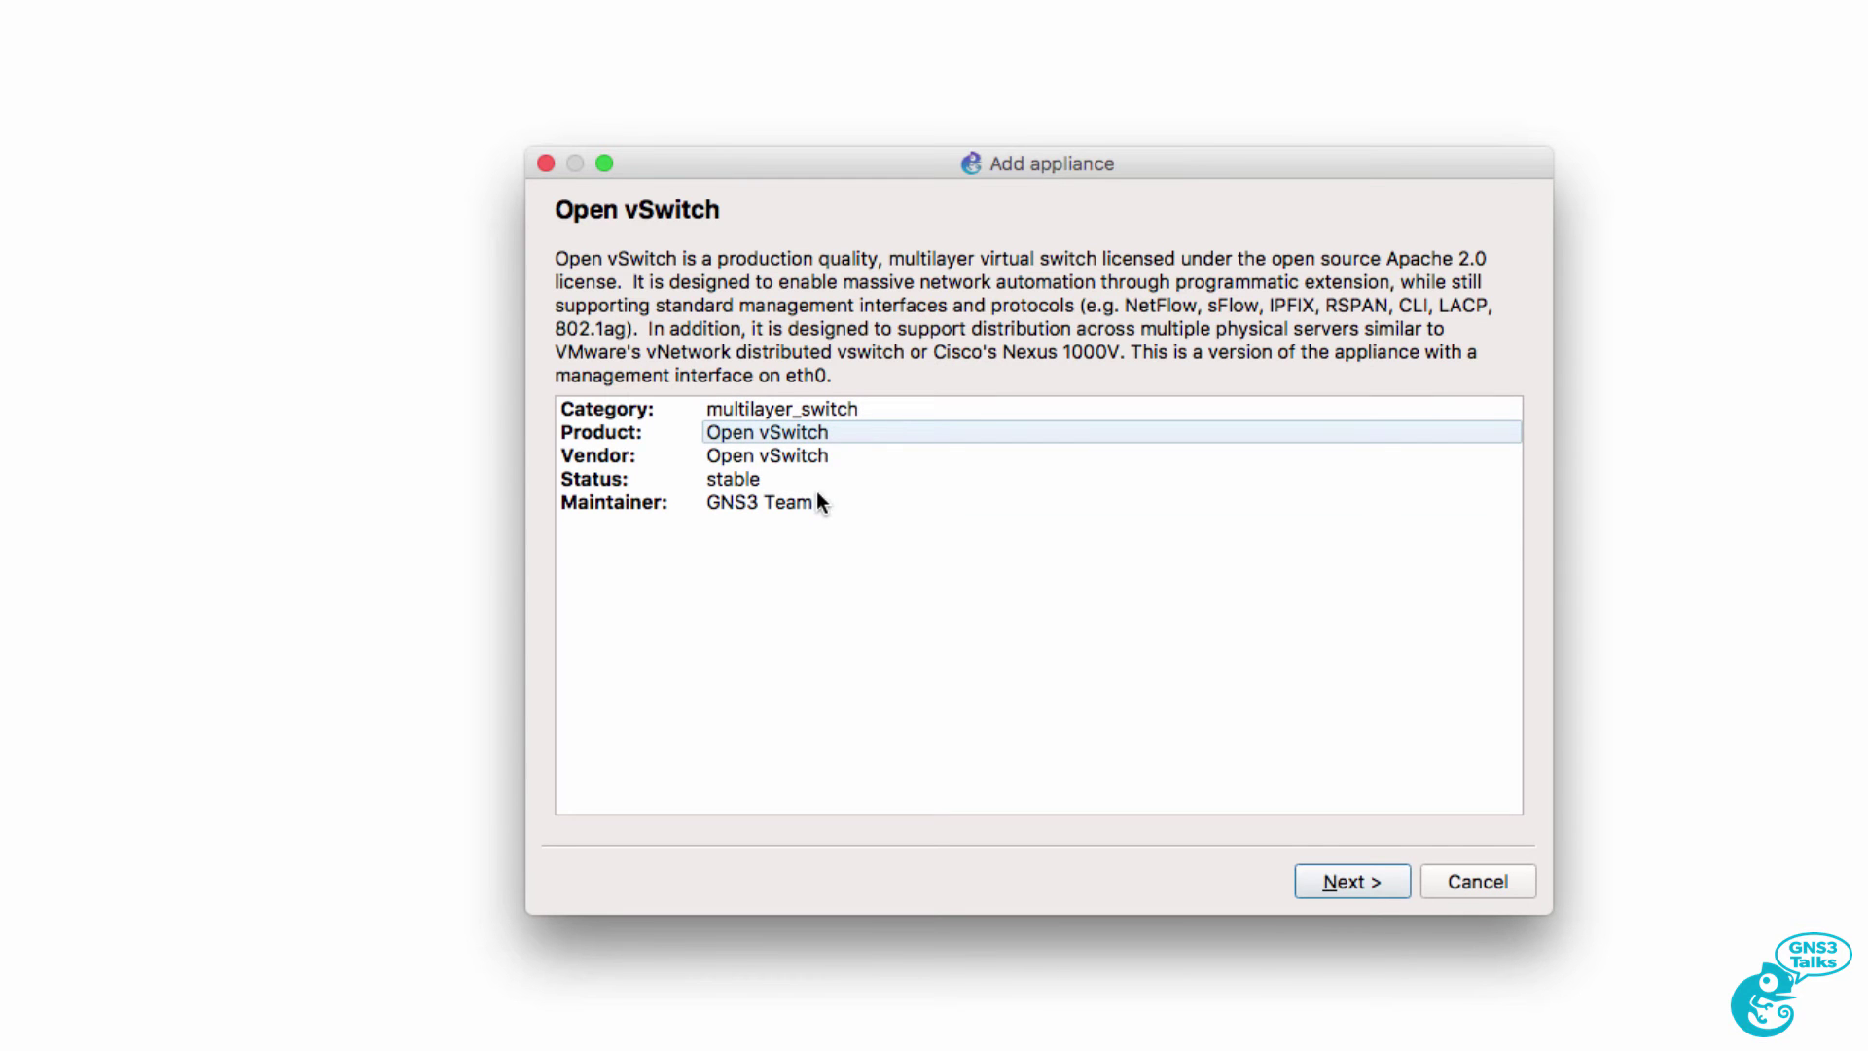
Advance the wizard past the description, keeping the GNS3 VM server, and accept the summary.
{"action": "left_click", "coordinate": [1322, 885]}
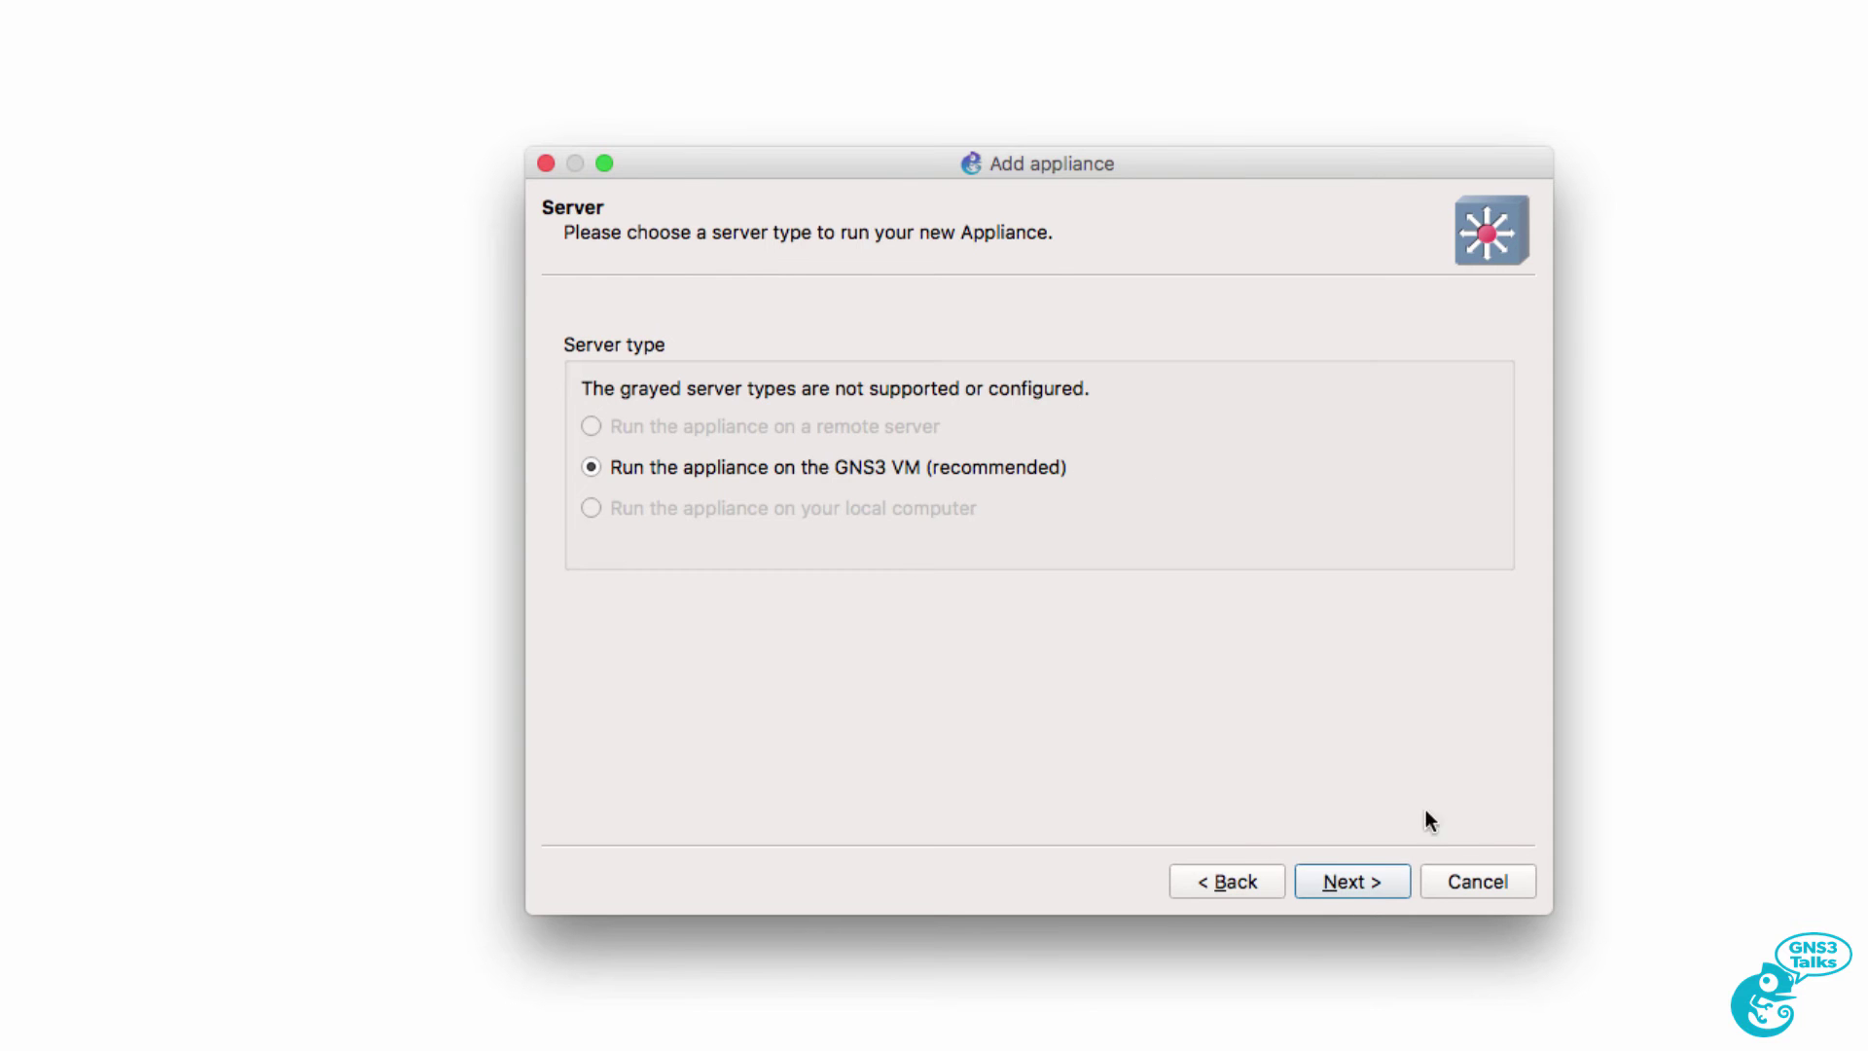
{"action": "left_click", "coordinate": [1358, 893]}
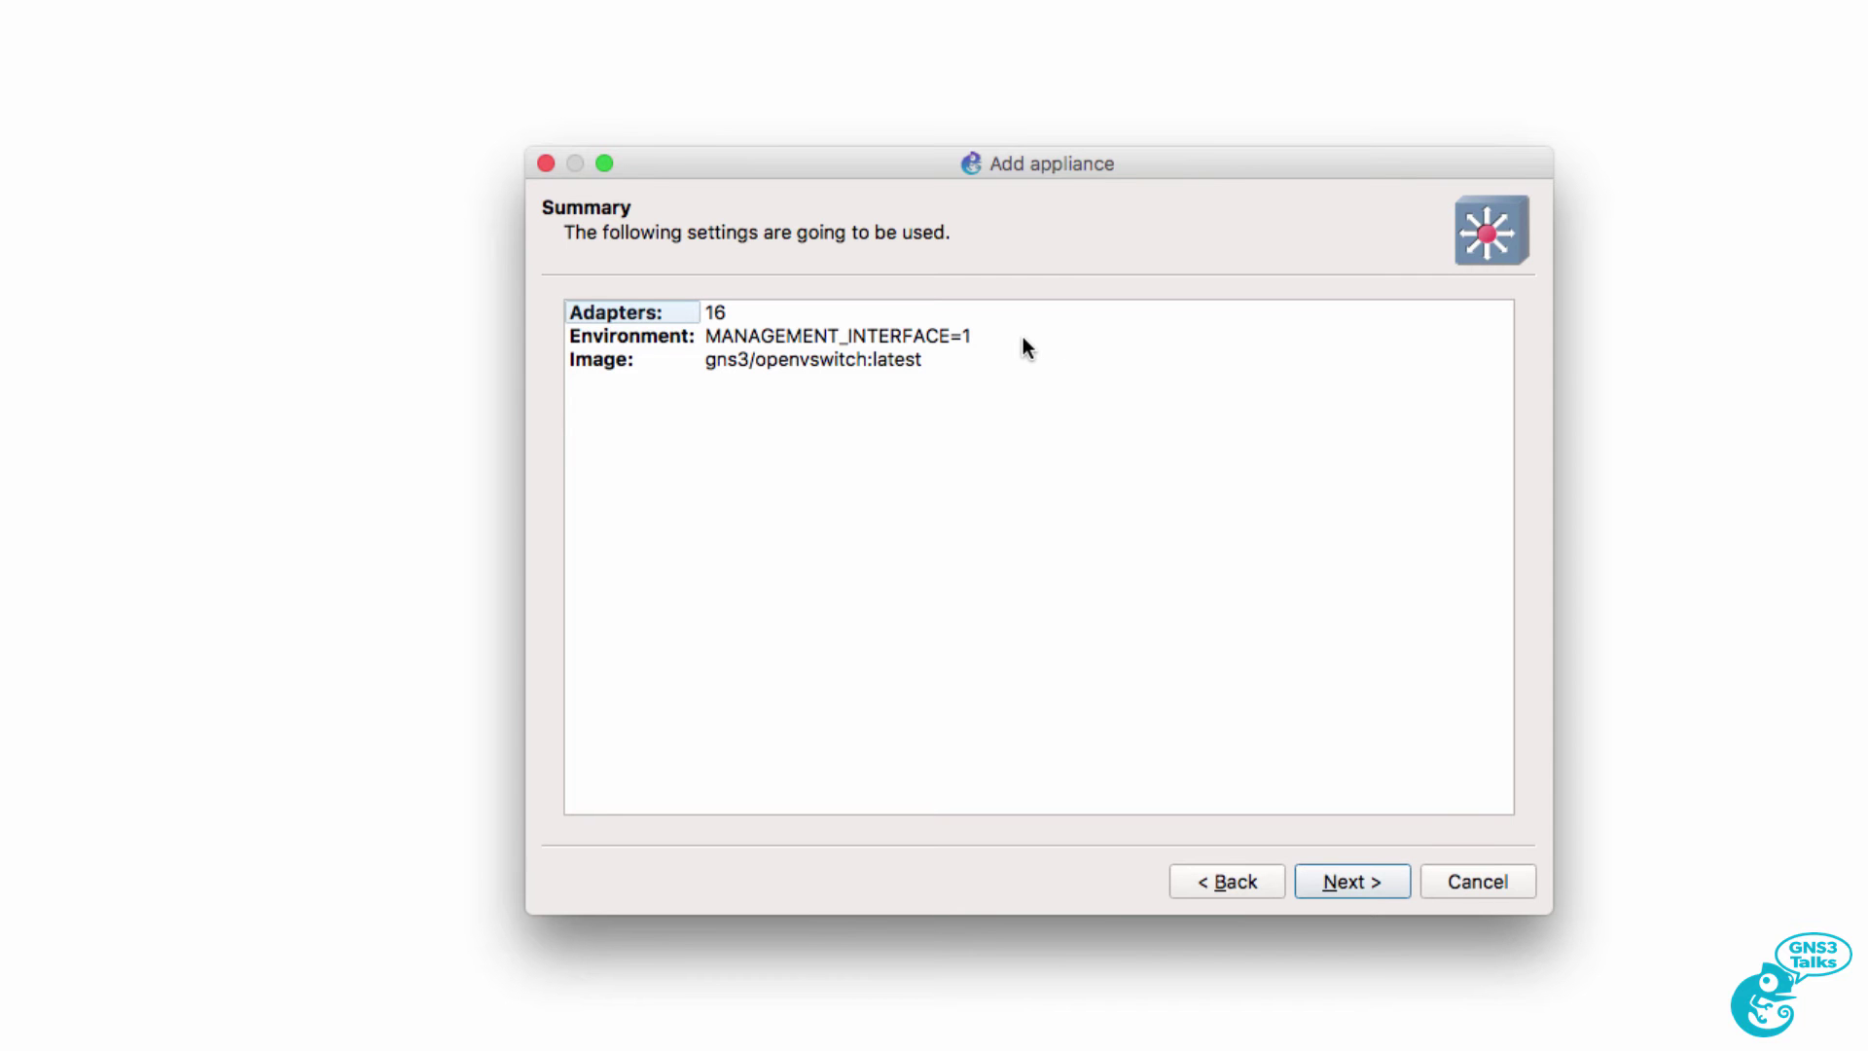
{"action": "left_click", "coordinate": [1325, 882]}
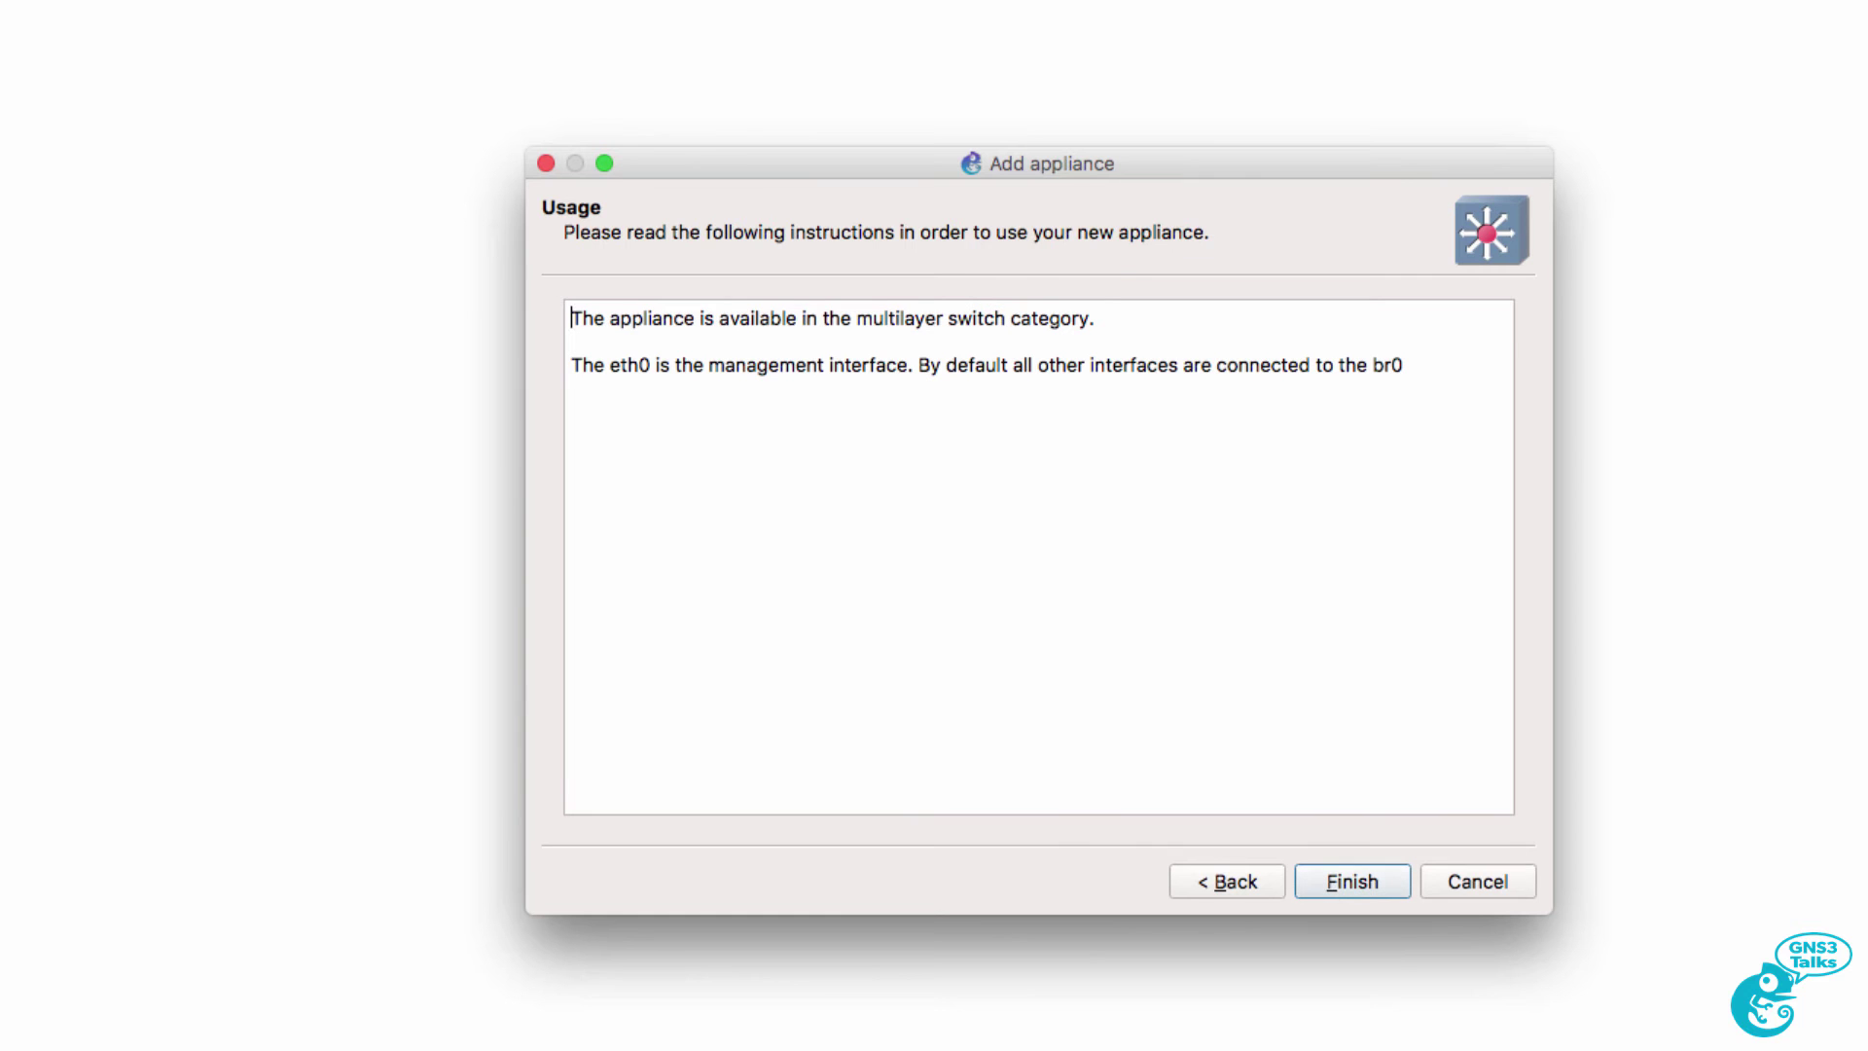
Highlight the usage notes on eth0 management and br0 interfaces, then finish installing.
{"action": "left_click_drag", "start_coordinate": [569, 324], "coordinate": [1139, 330]}
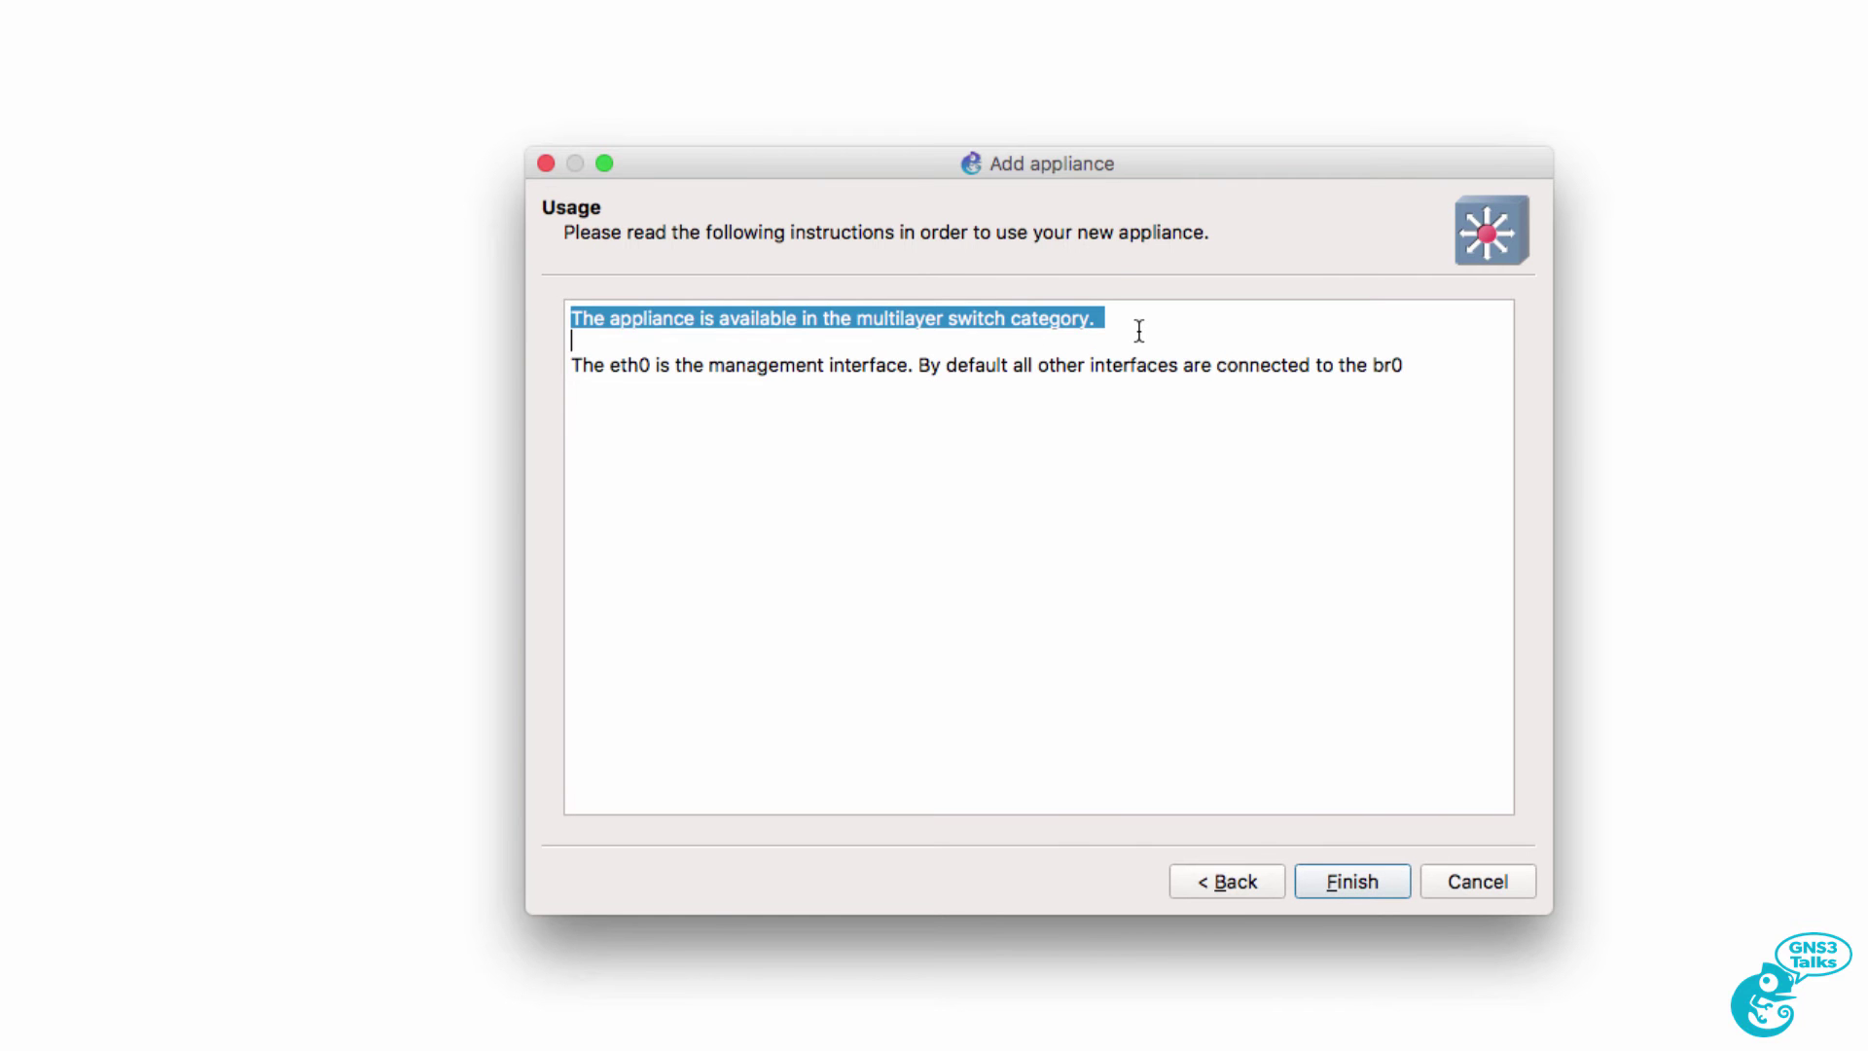
{"action": "left_click_drag", "start_coordinate": [570, 365], "coordinate": [1480, 366]}
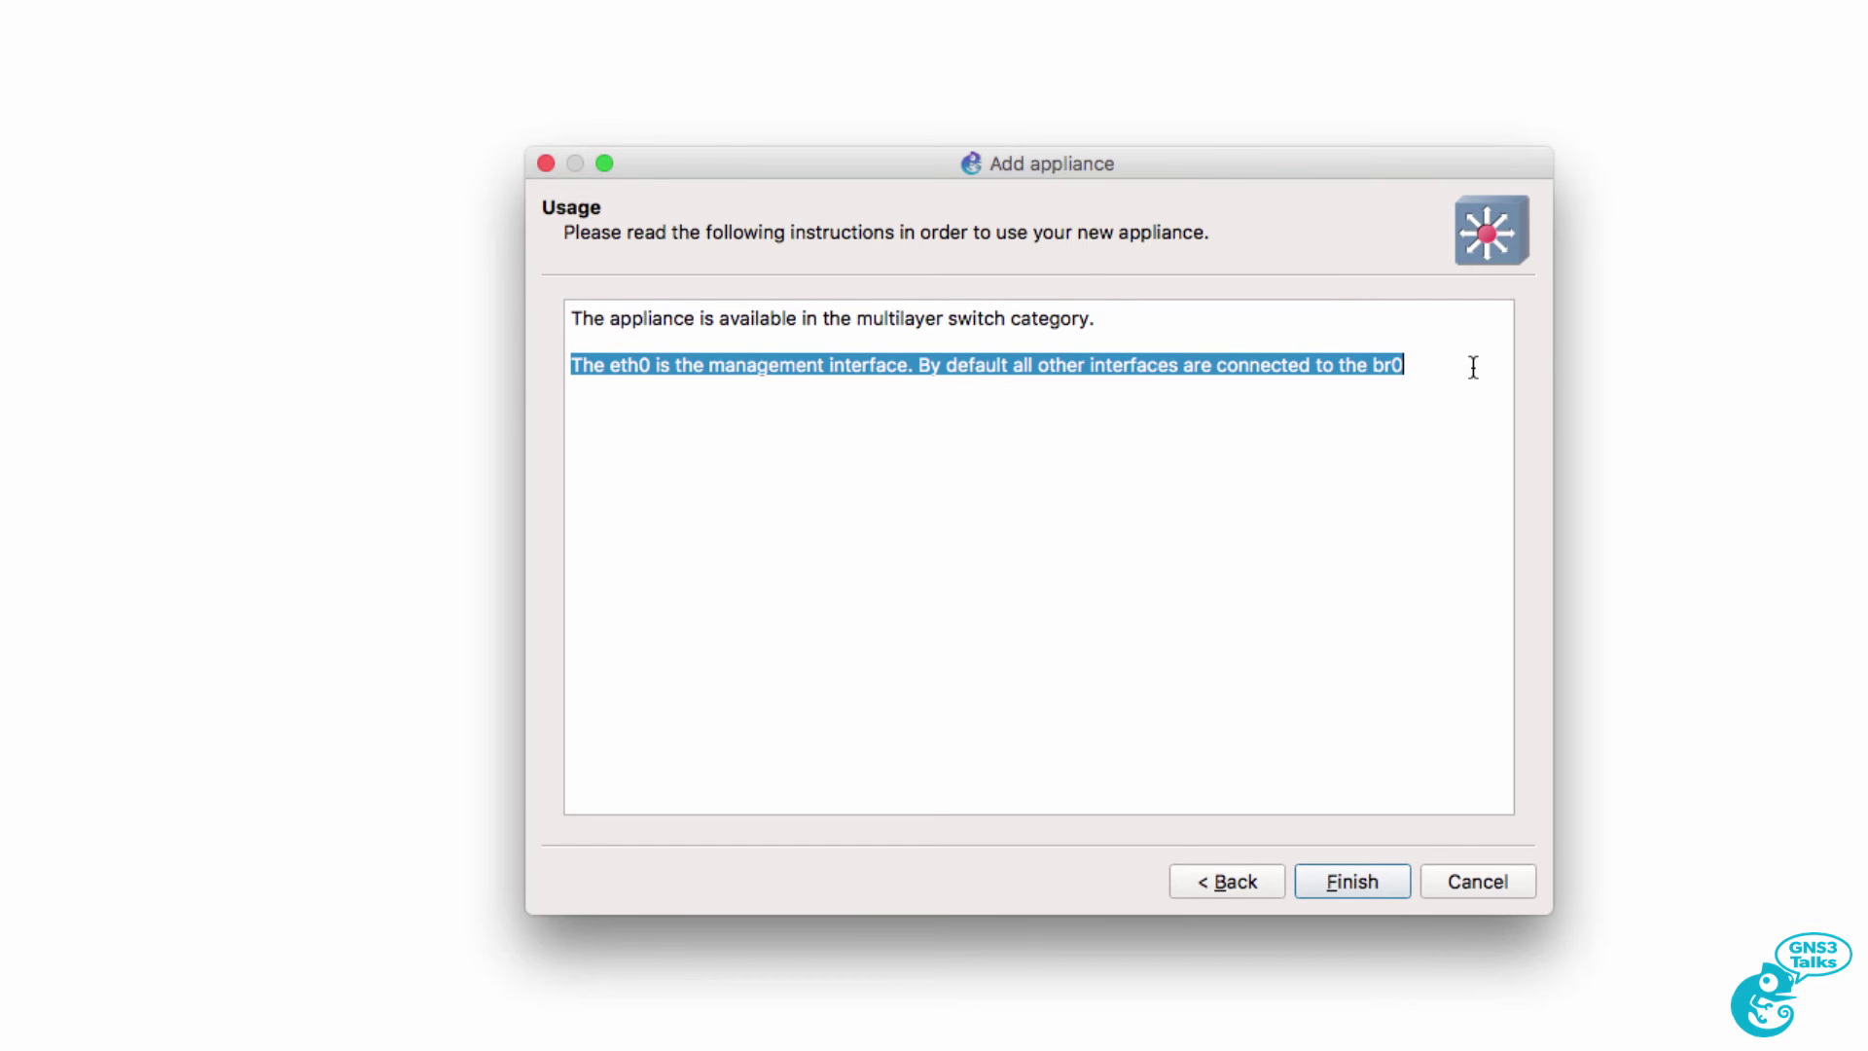
{"action": "left_click", "coordinate": [1168, 368]}
{"action": "left_click_drag", "start_coordinate": [918, 368], "coordinate": [1375, 373]}
{"action": "left_click", "coordinate": [1405, 388]}
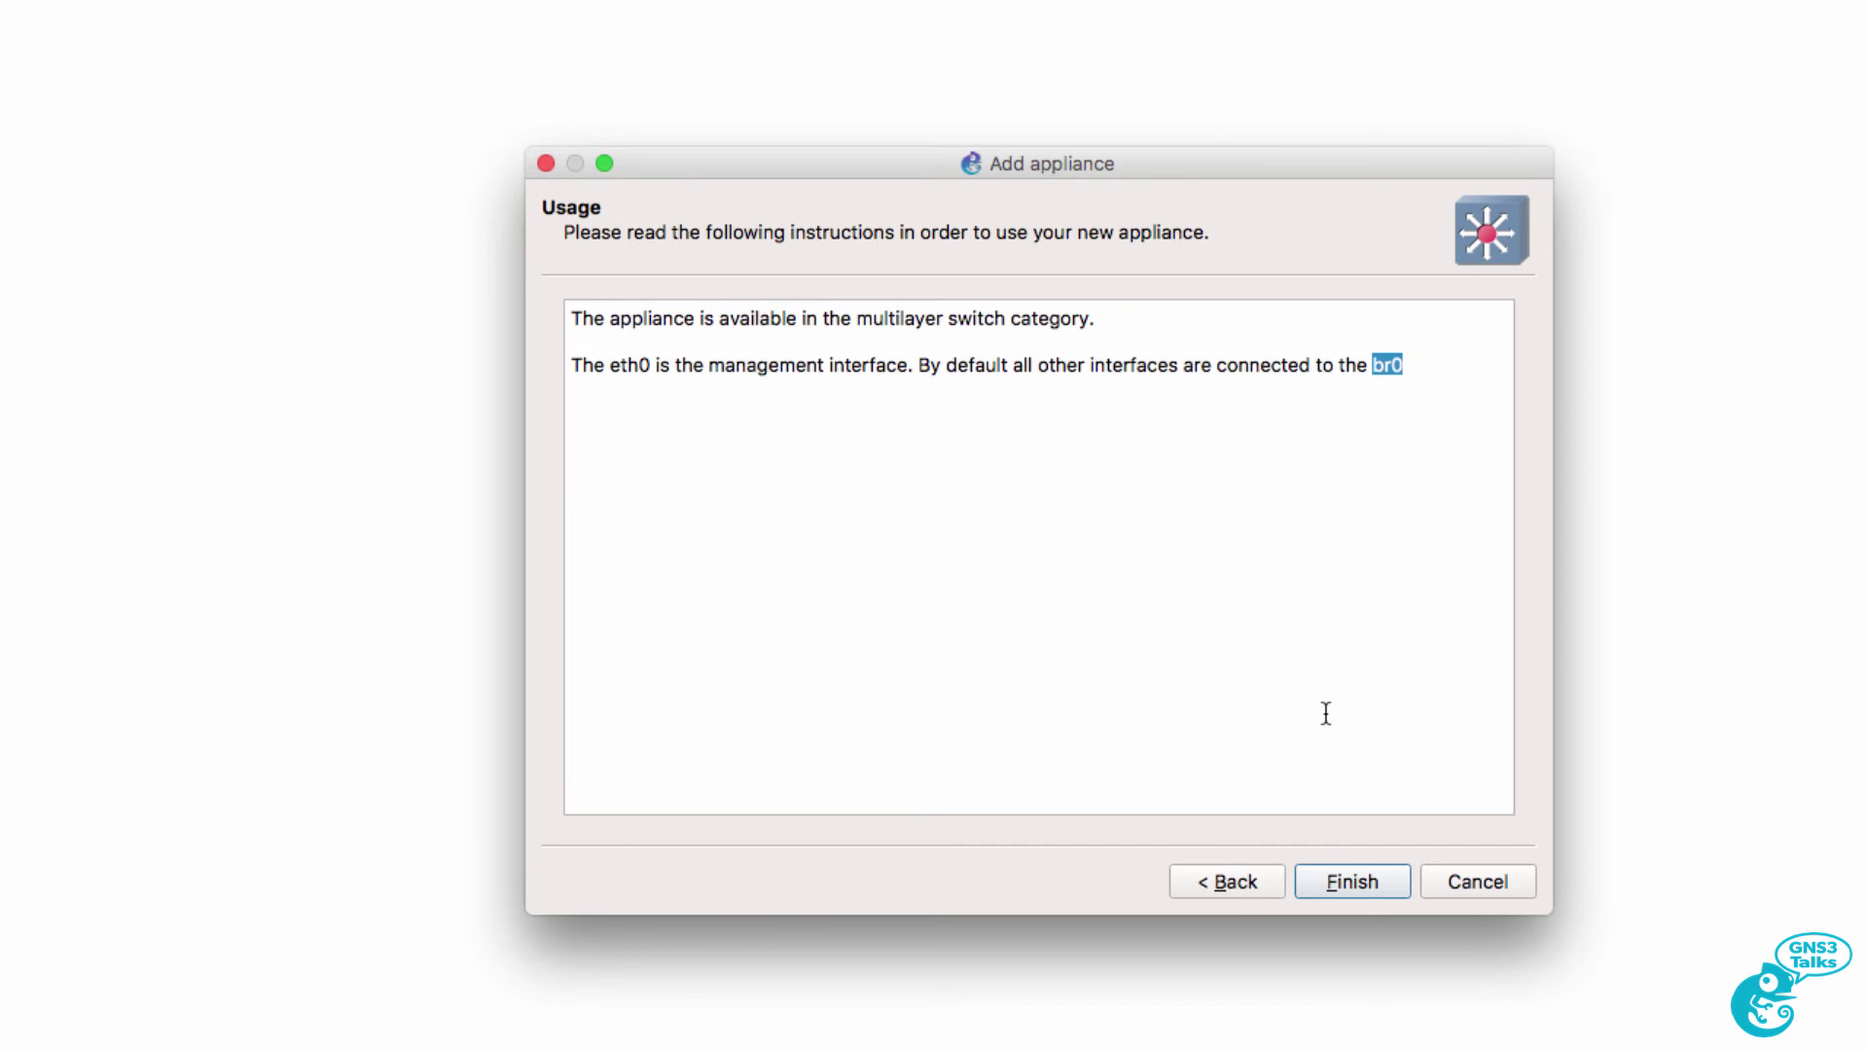
{"action": "left_click", "coordinate": [1327, 871]}
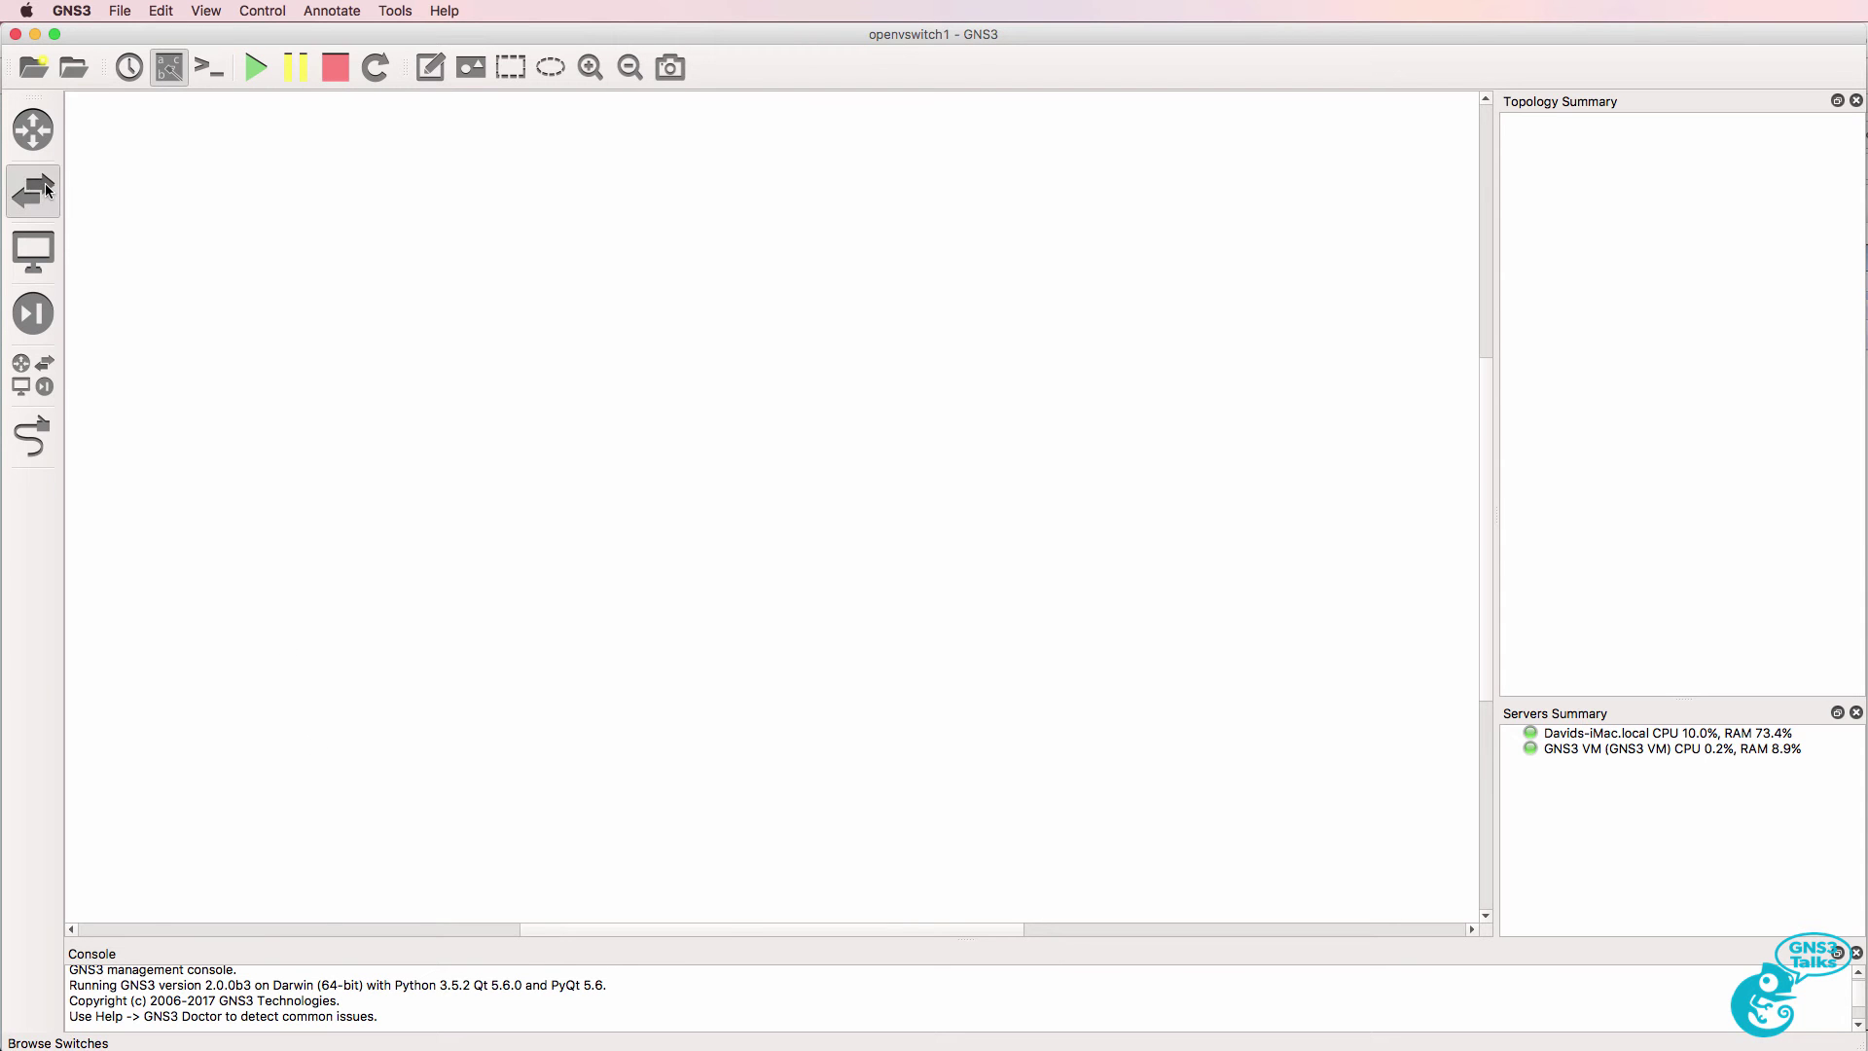
Place an Open vSwitch management switch on the canvas.
{"action": "left_click", "coordinate": [42, 187]}
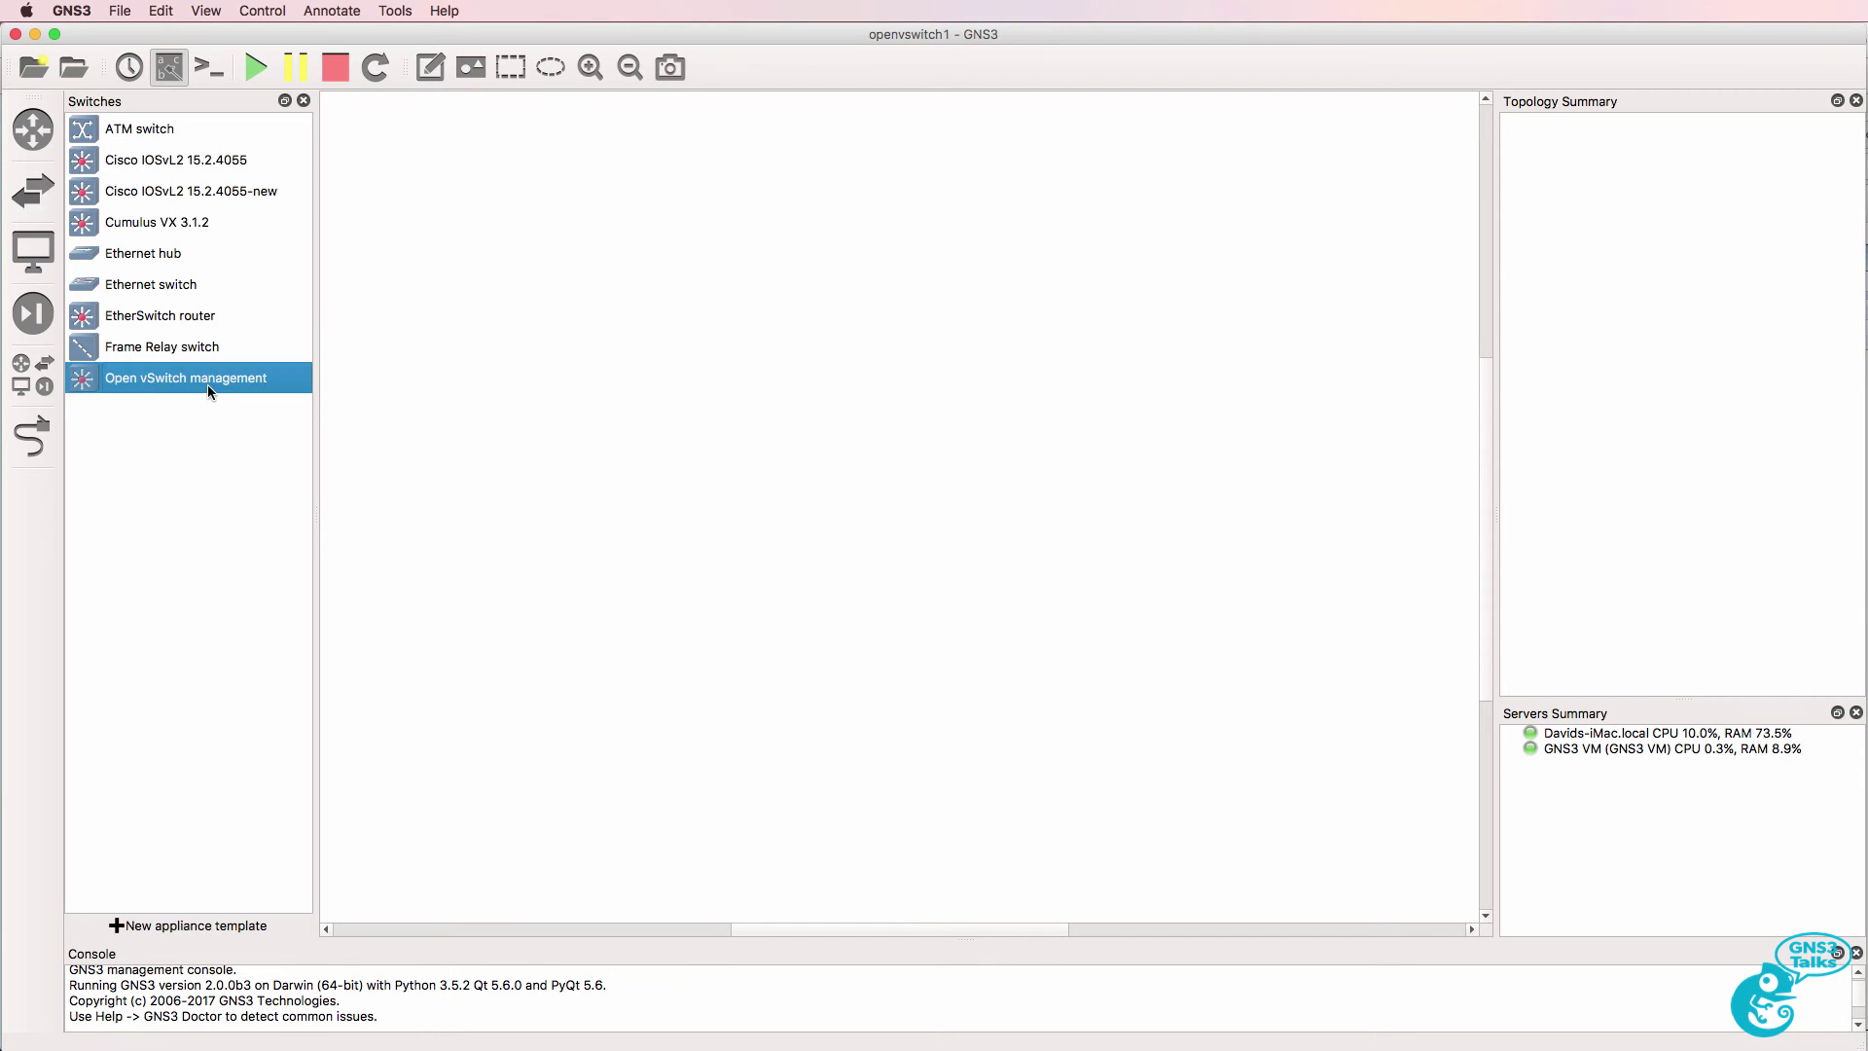
{"action": "left_click", "coordinate": [143, 381]}
{"action": "left_click_drag", "start_coordinate": [141, 384], "coordinate": [801, 295]}
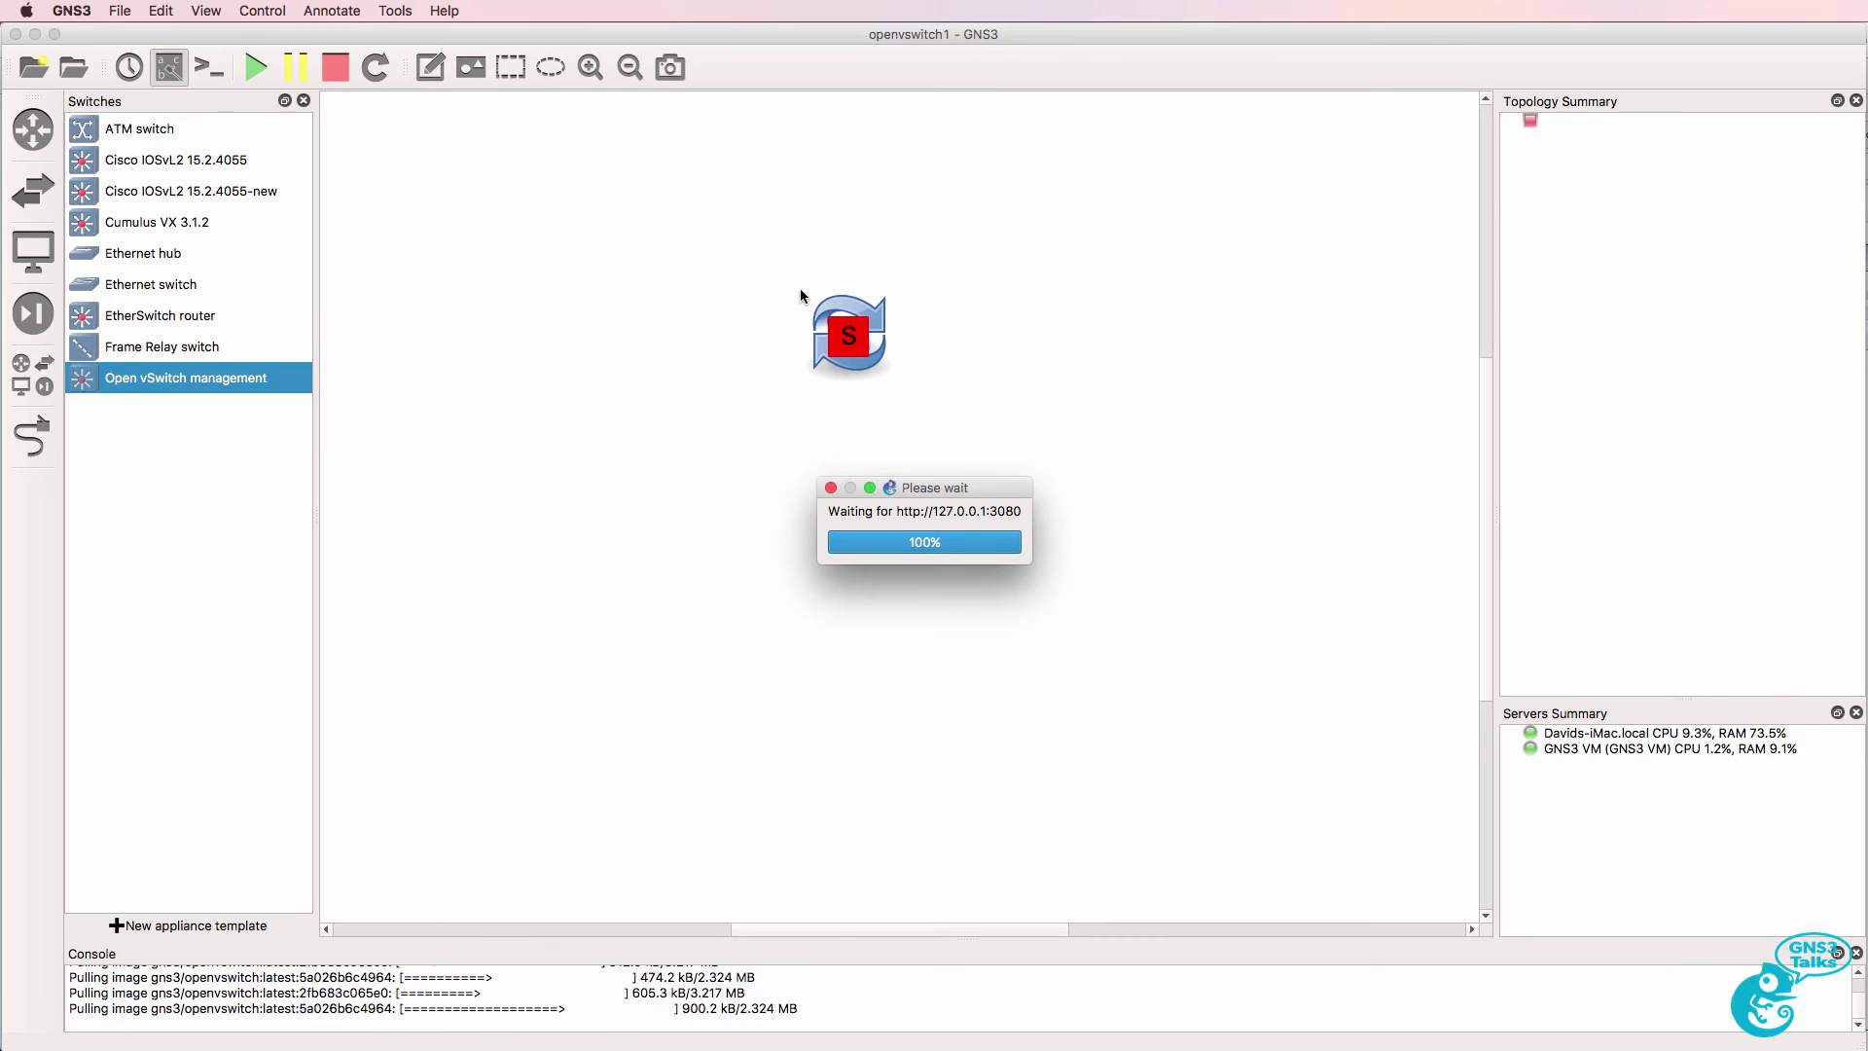
Enlarge the console to confirm the gns3/openvswitch:latest image pull succeeded, then shrink it back.
{"action": "left_click_drag", "start_coordinate": [921, 937], "coordinate": [922, 831]}
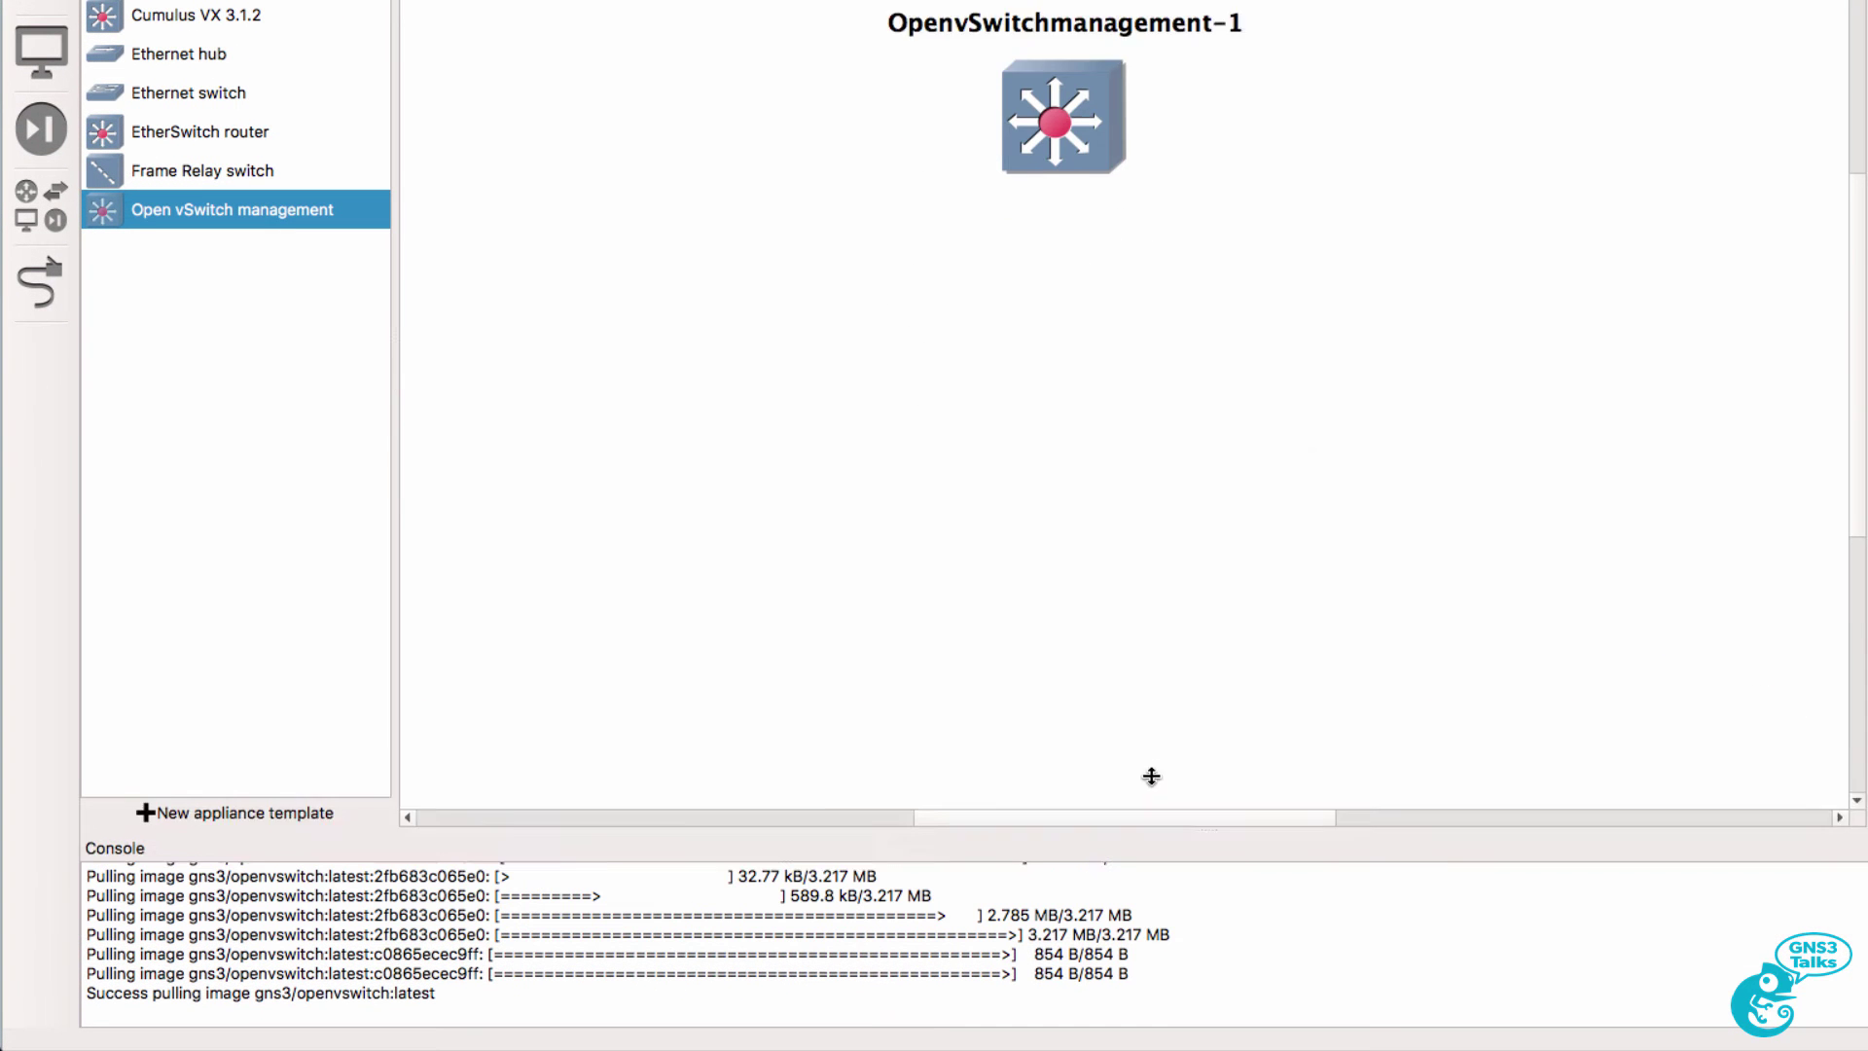
{"action": "left_click_drag", "start_coordinate": [1151, 775], "coordinate": [1142, 476]}
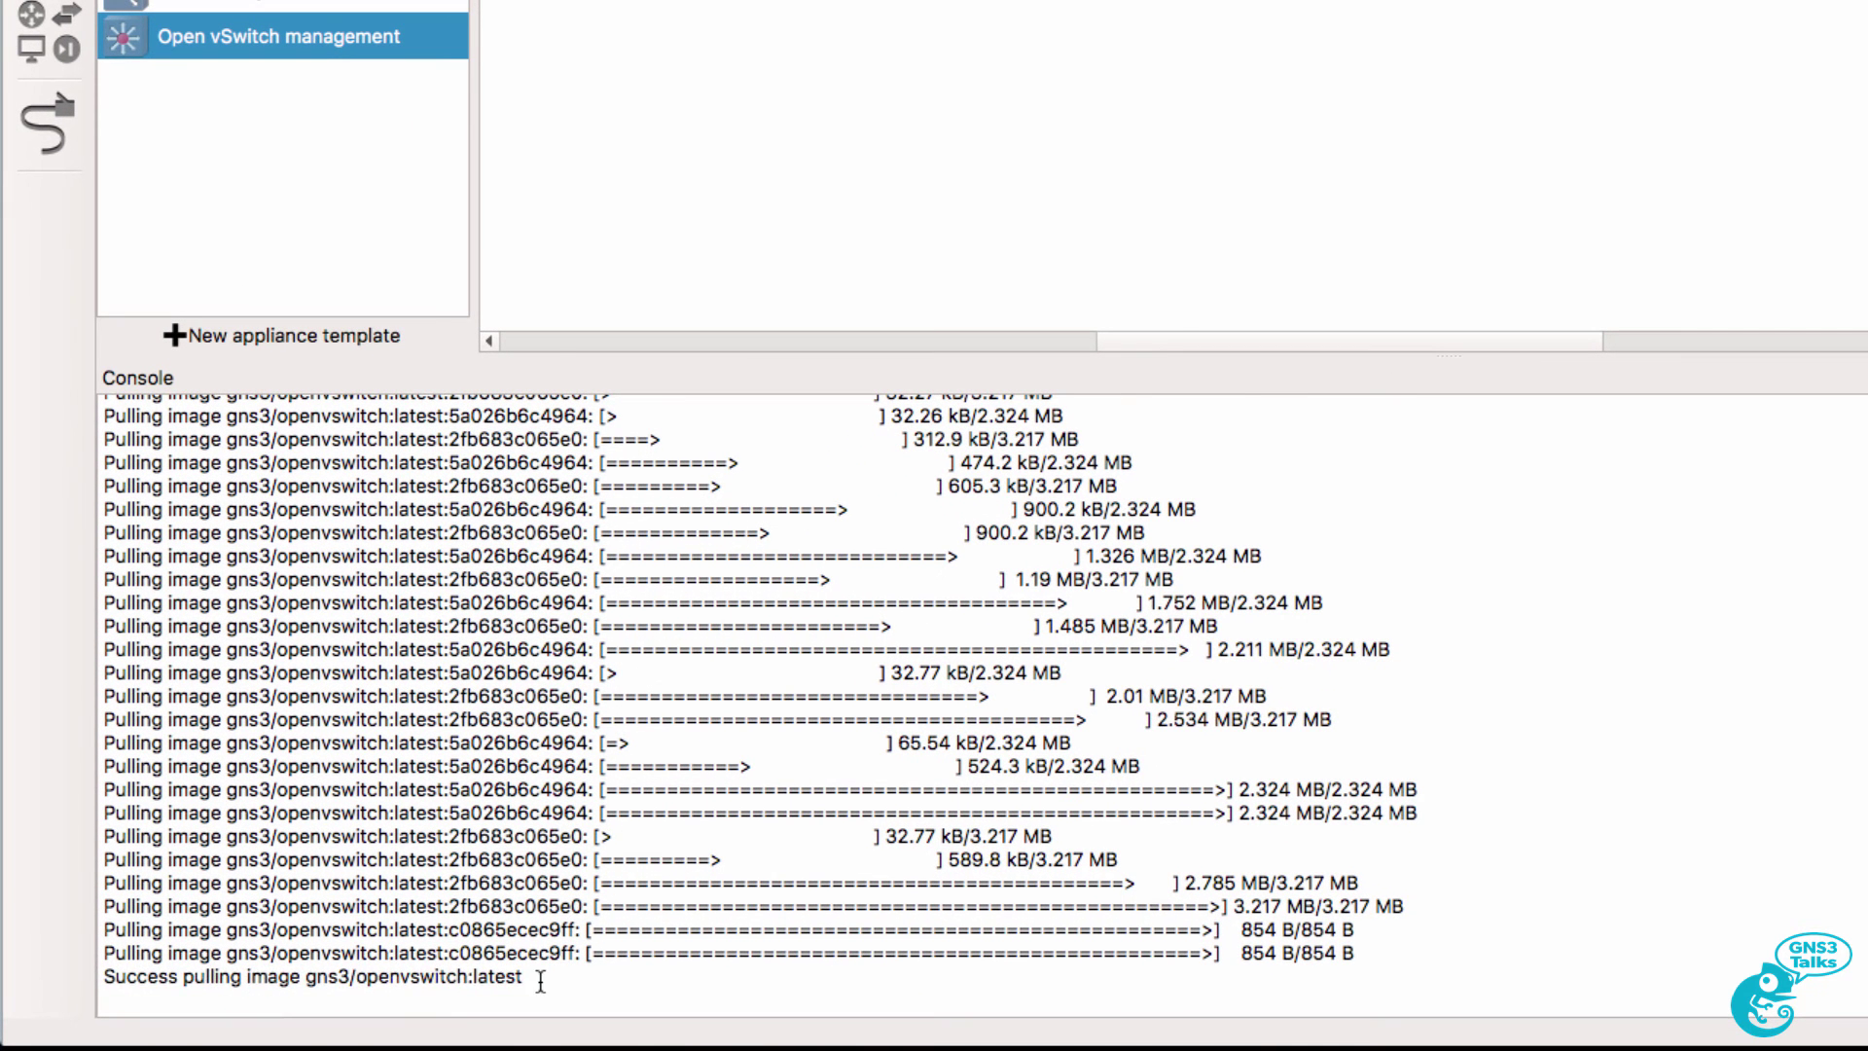
{"action": "left_click_drag", "start_coordinate": [483, 992], "coordinate": [89, 971]}
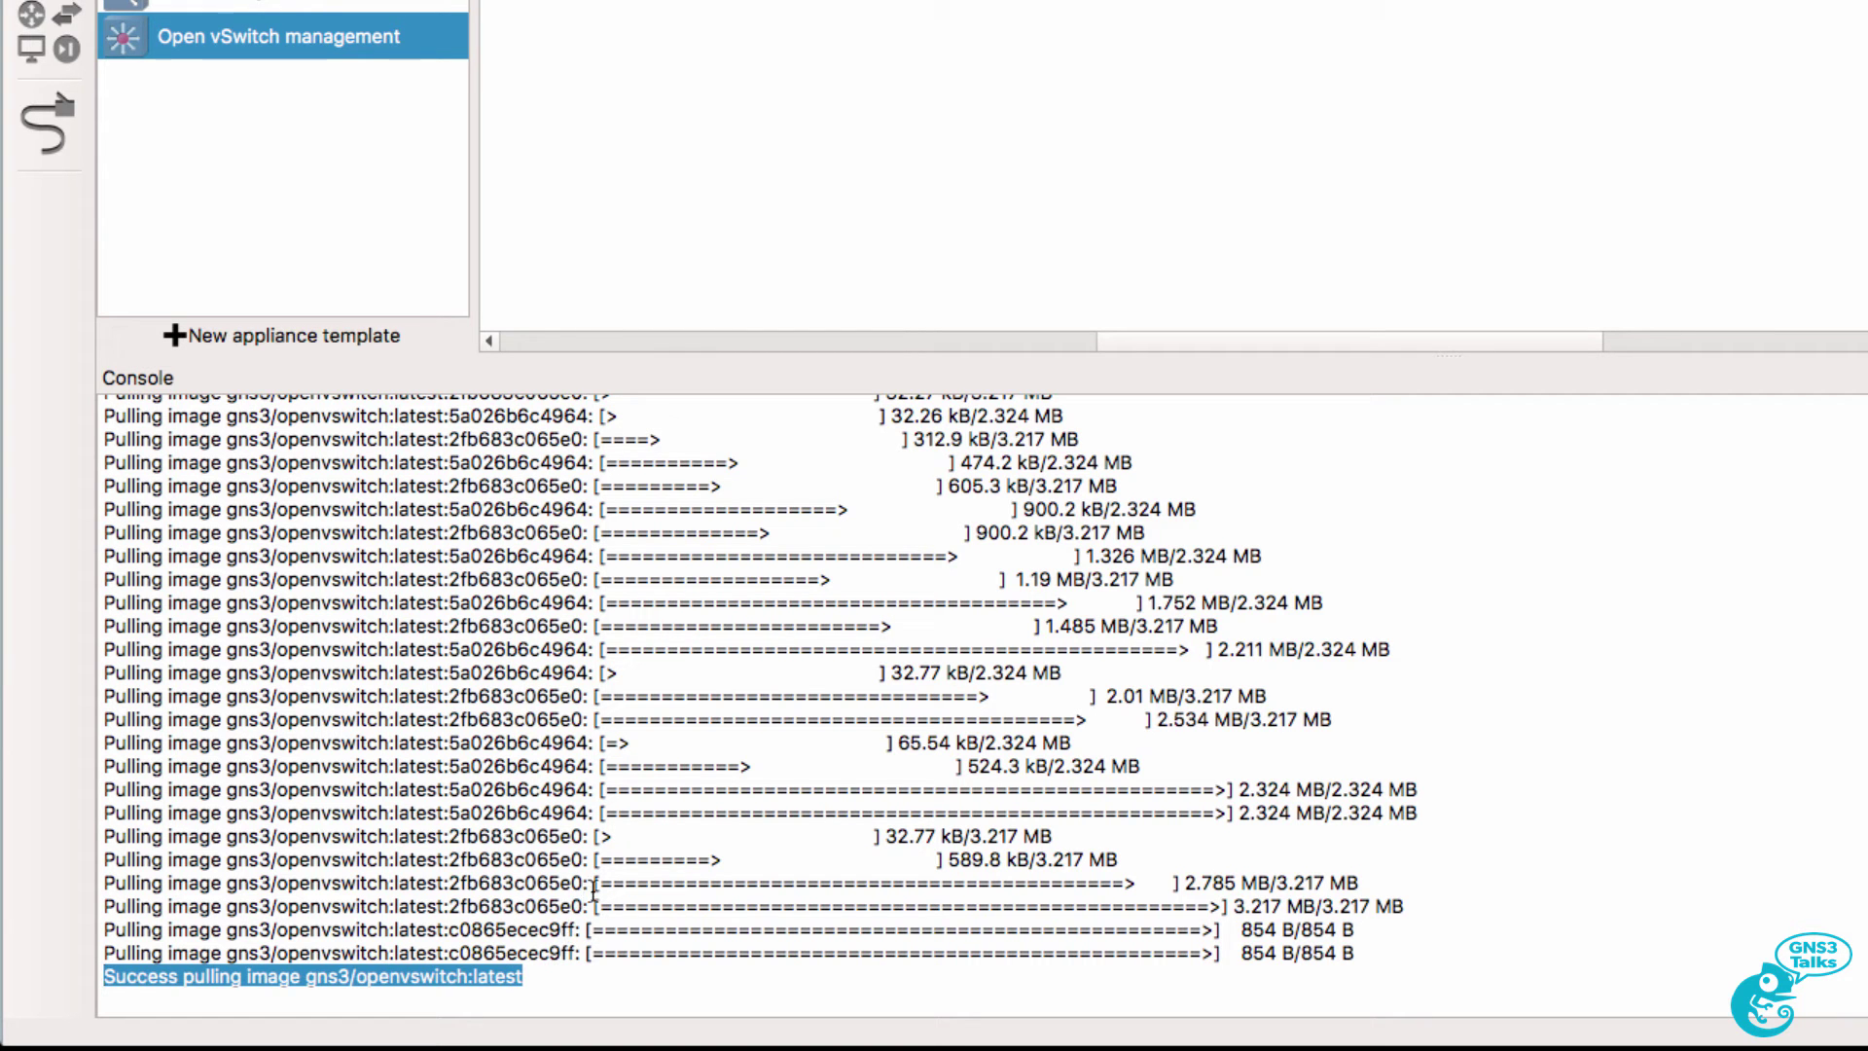
{"action": "left_click_drag", "start_coordinate": [1007, 358], "coordinate": [1048, 864]}
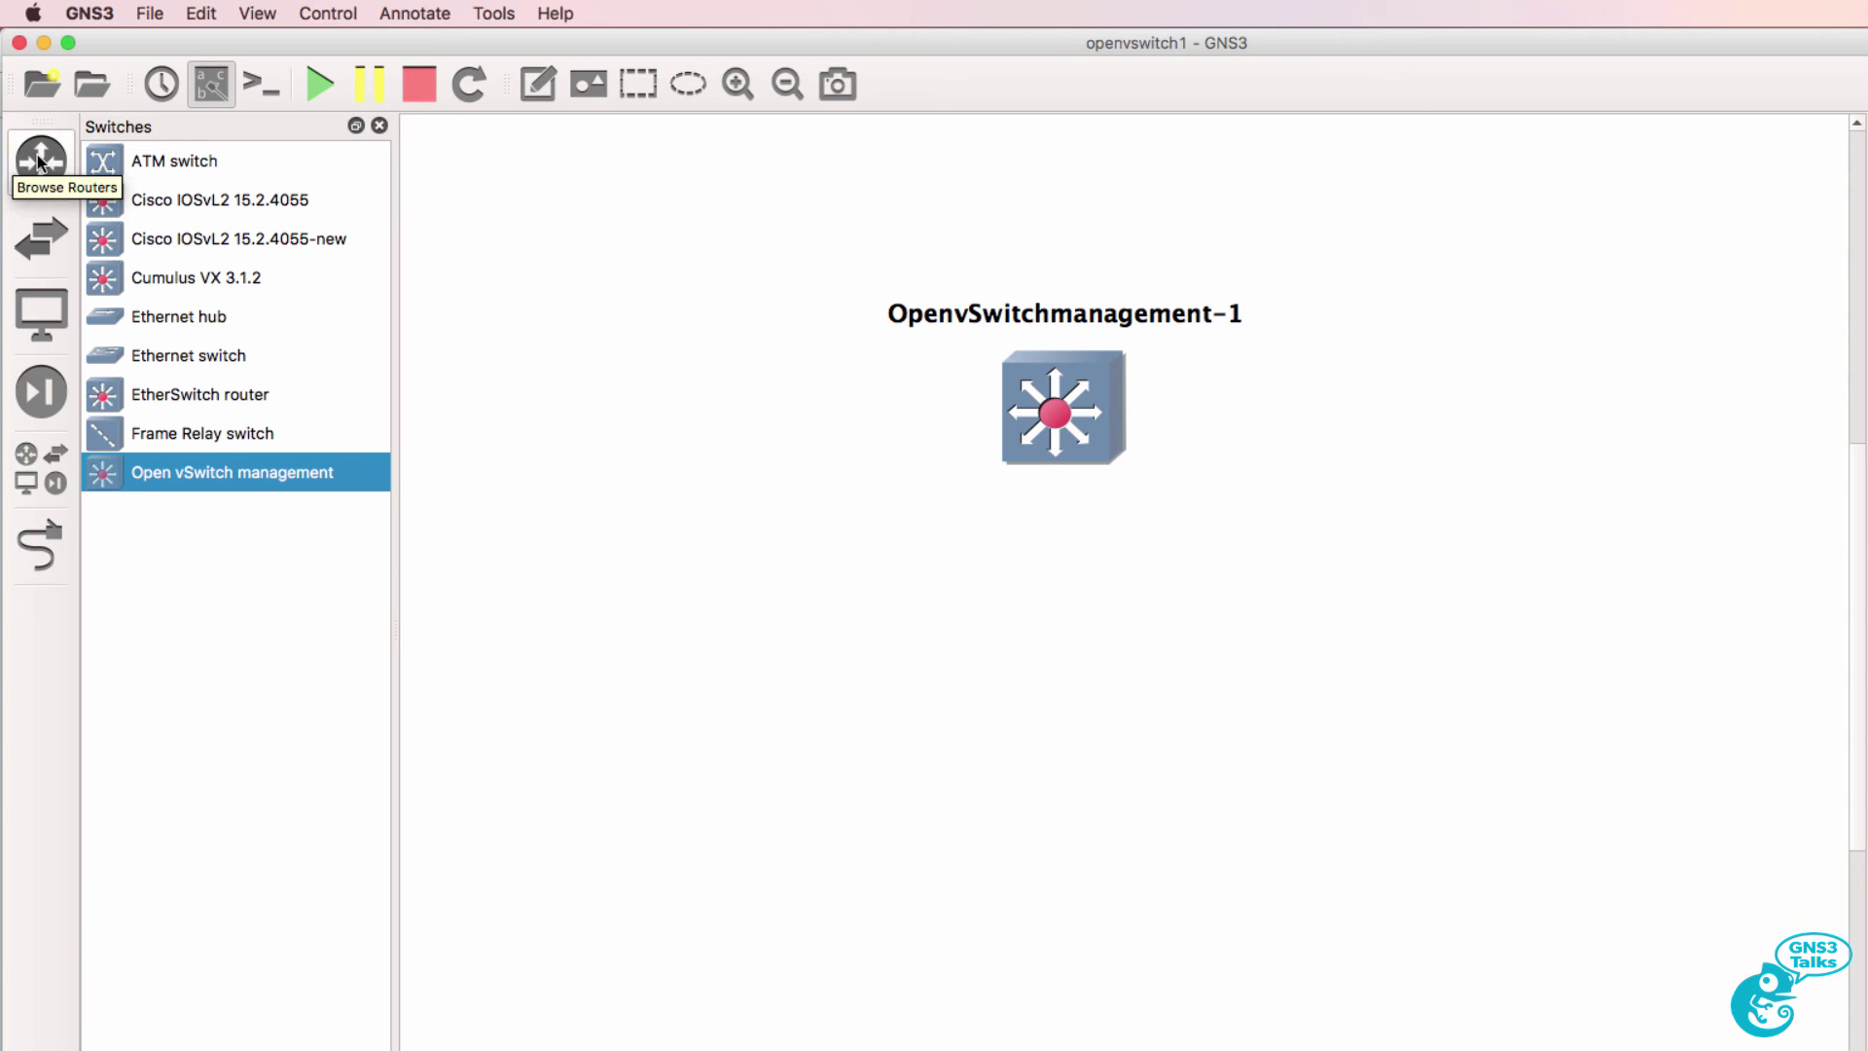
Place two c3725 routers, R1 and R2, on either side of the switch.
{"action": "left_click", "coordinate": [39, 161]}
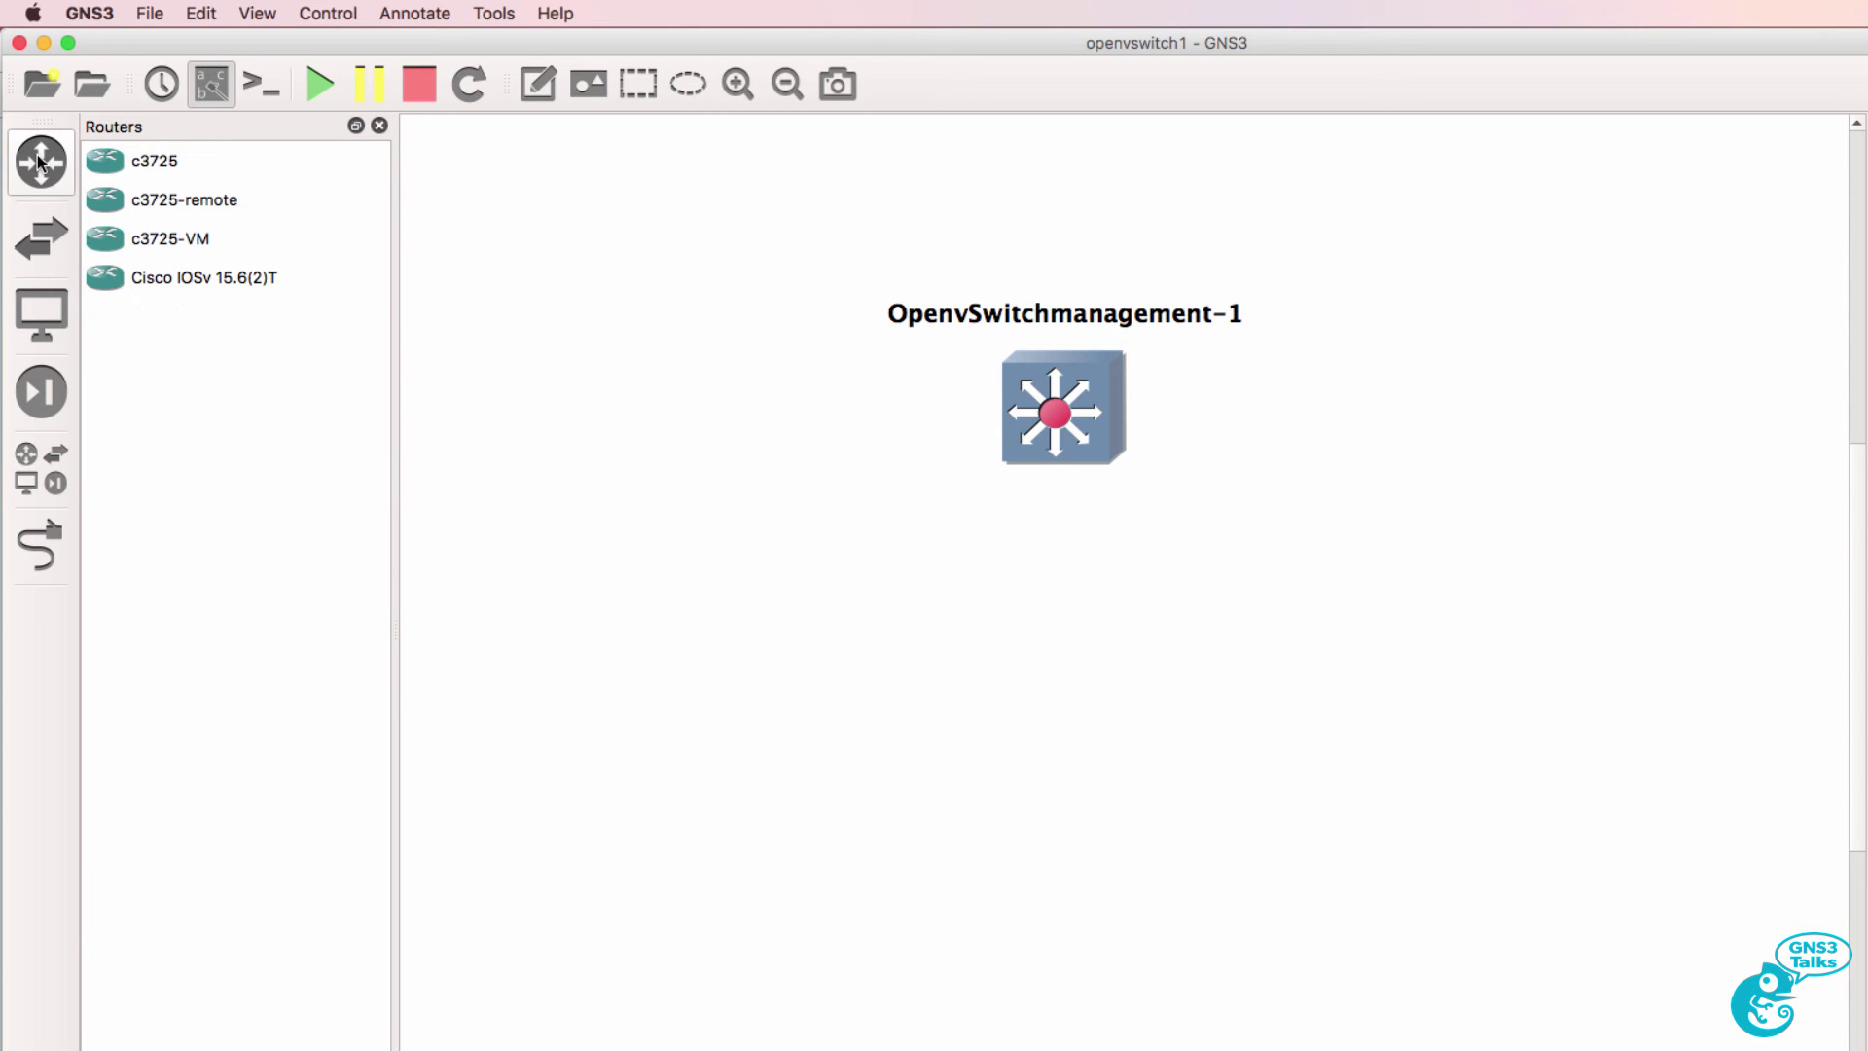
{"action": "left_click_drag", "start_coordinate": [155, 239], "coordinate": [633, 395]}
{"action": "left_click_drag", "start_coordinate": [330, 253], "coordinate": [1468, 426]}
{"action": "left_click_drag", "start_coordinate": [728, 481], "coordinate": [635, 435]}
{"action": "mouse_move", "coordinate": [616, 434]}
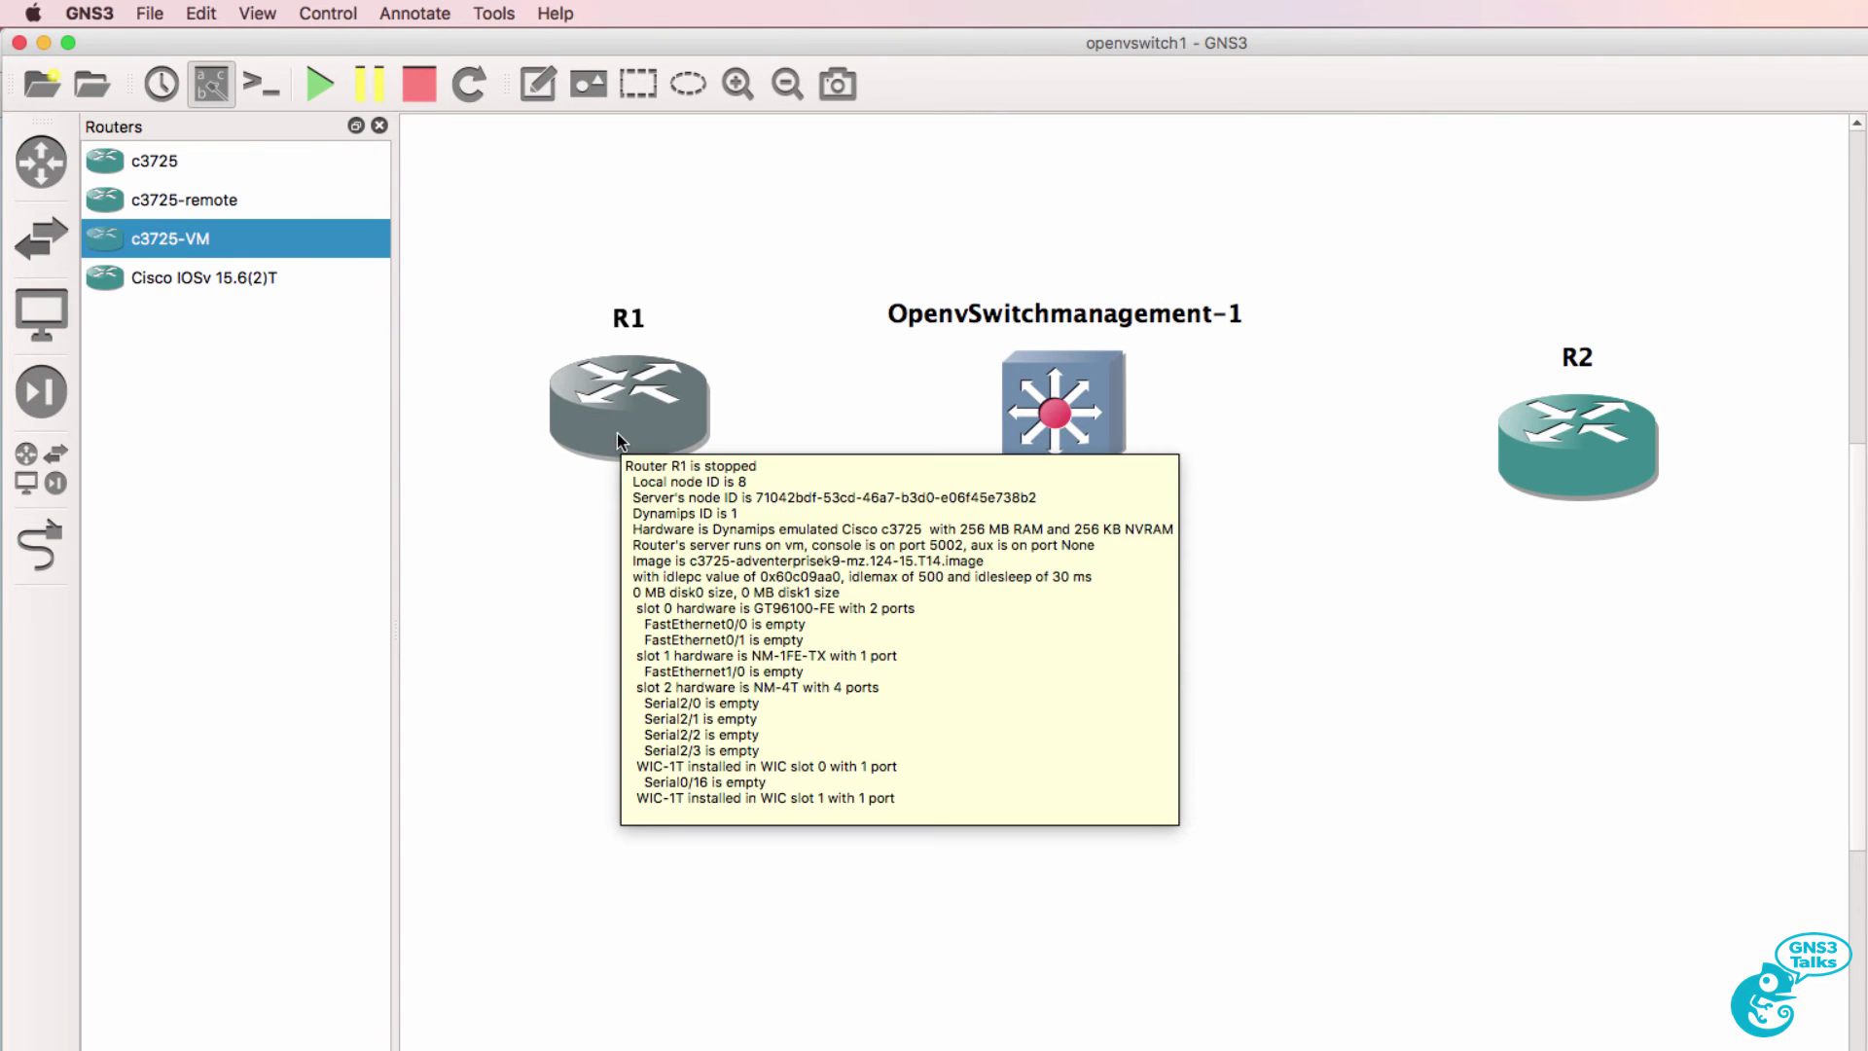
{"action": "left_click", "coordinate": [379, 125]}
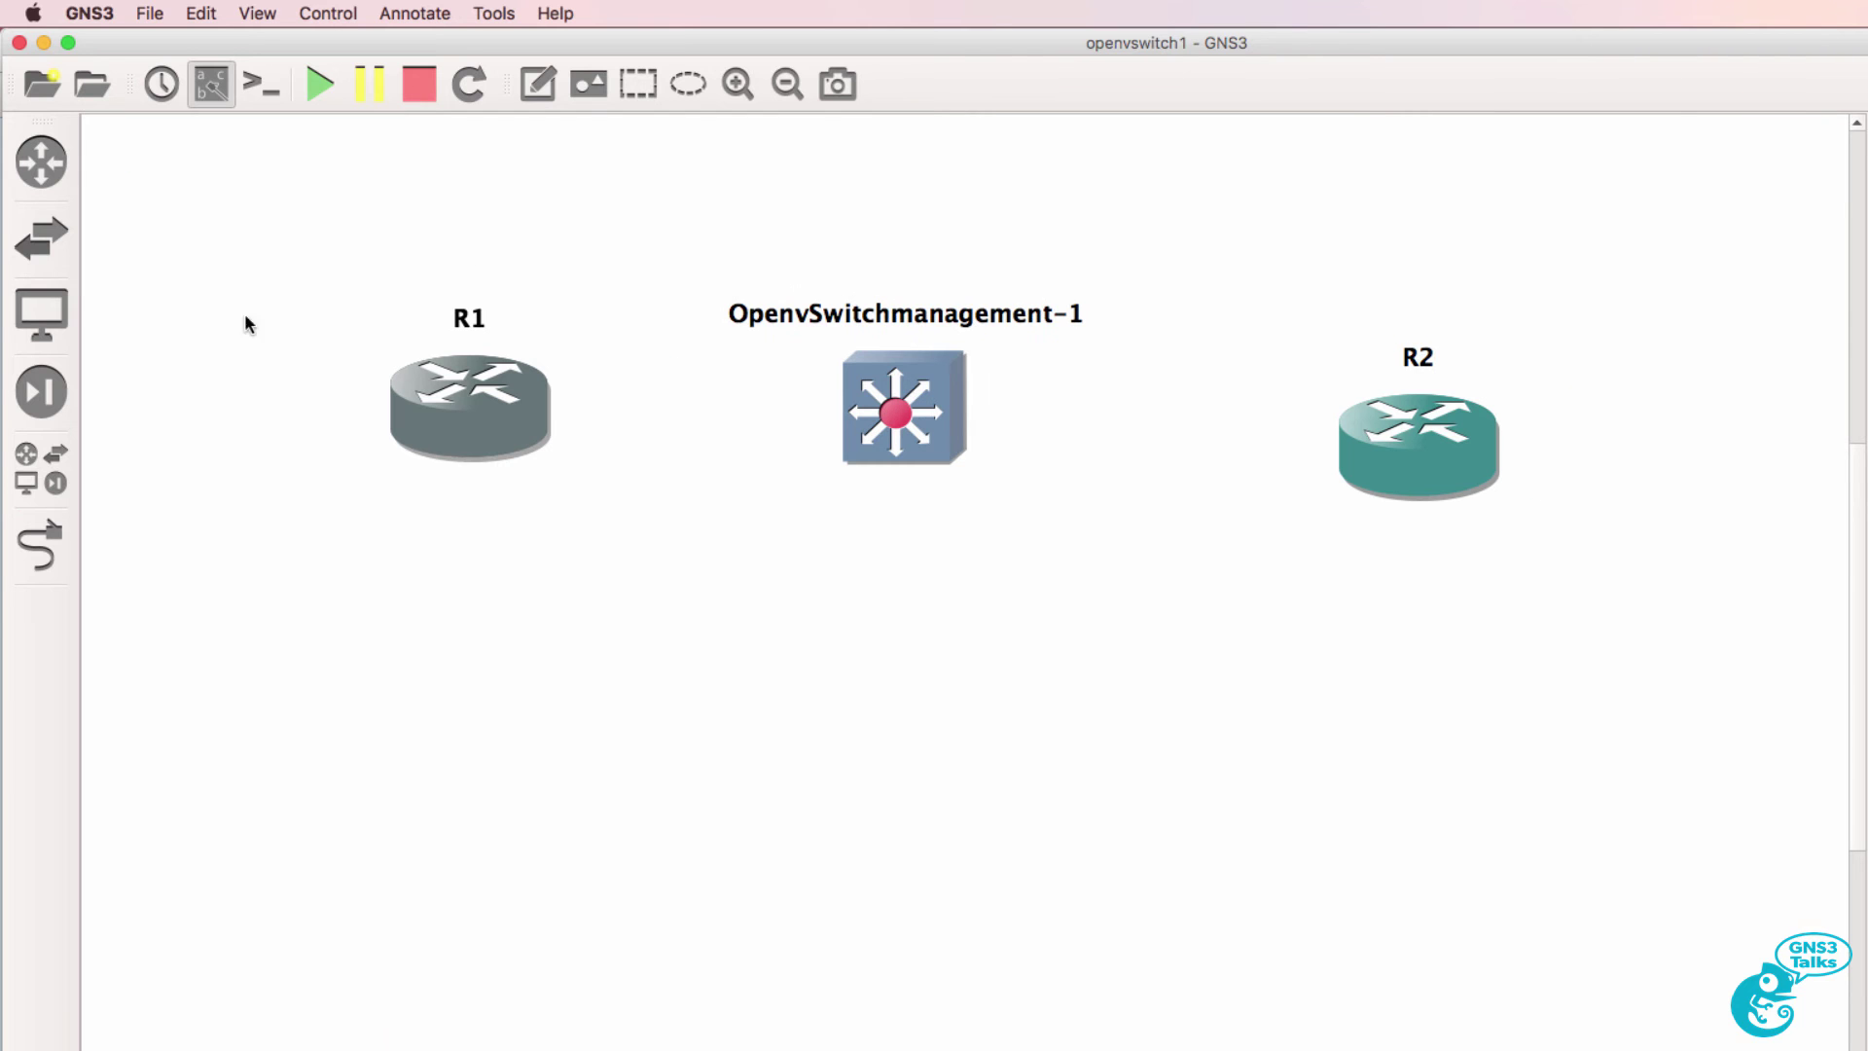
Link R1 f0/0 to switch eth1 and switch eth2 to R2 f0/0.
{"action": "left_click", "coordinate": [41, 545]}
{"action": "left_click", "coordinate": [451, 408]}
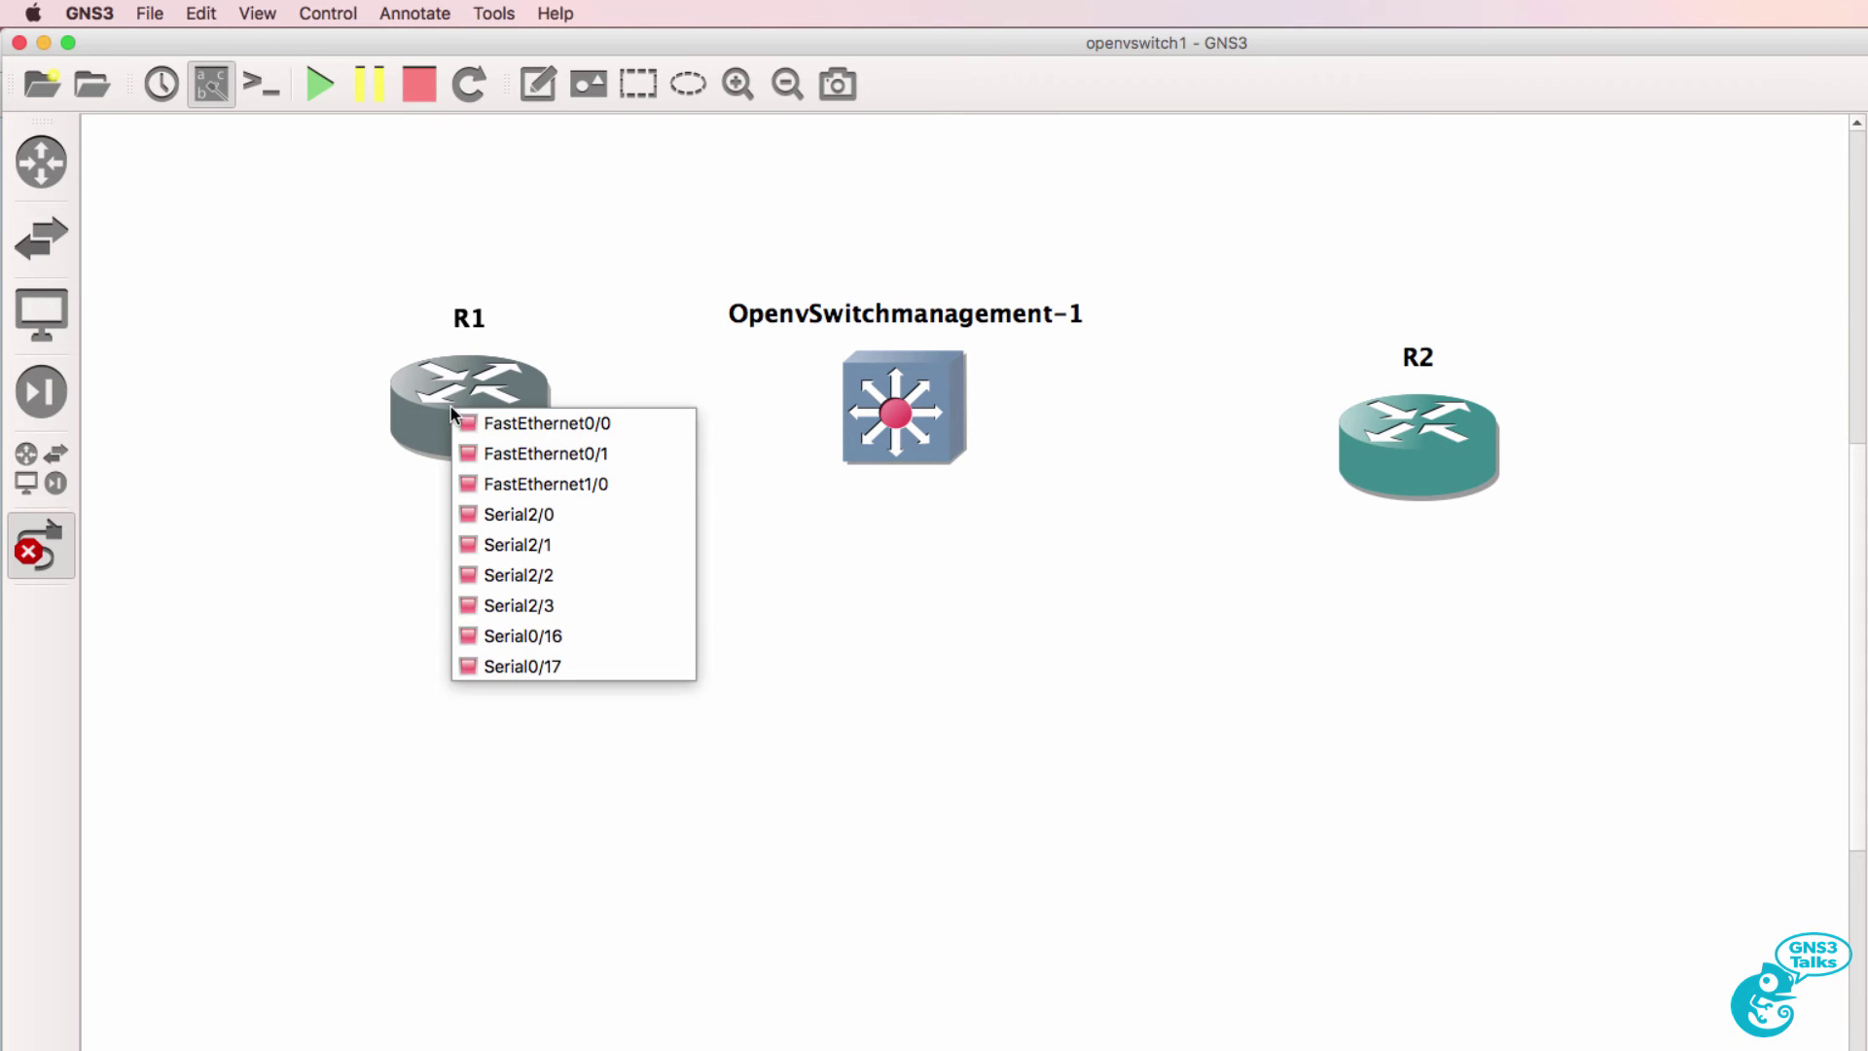
{"action": "left_click", "coordinate": [516, 424]}
{"action": "left_click", "coordinate": [886, 400]}
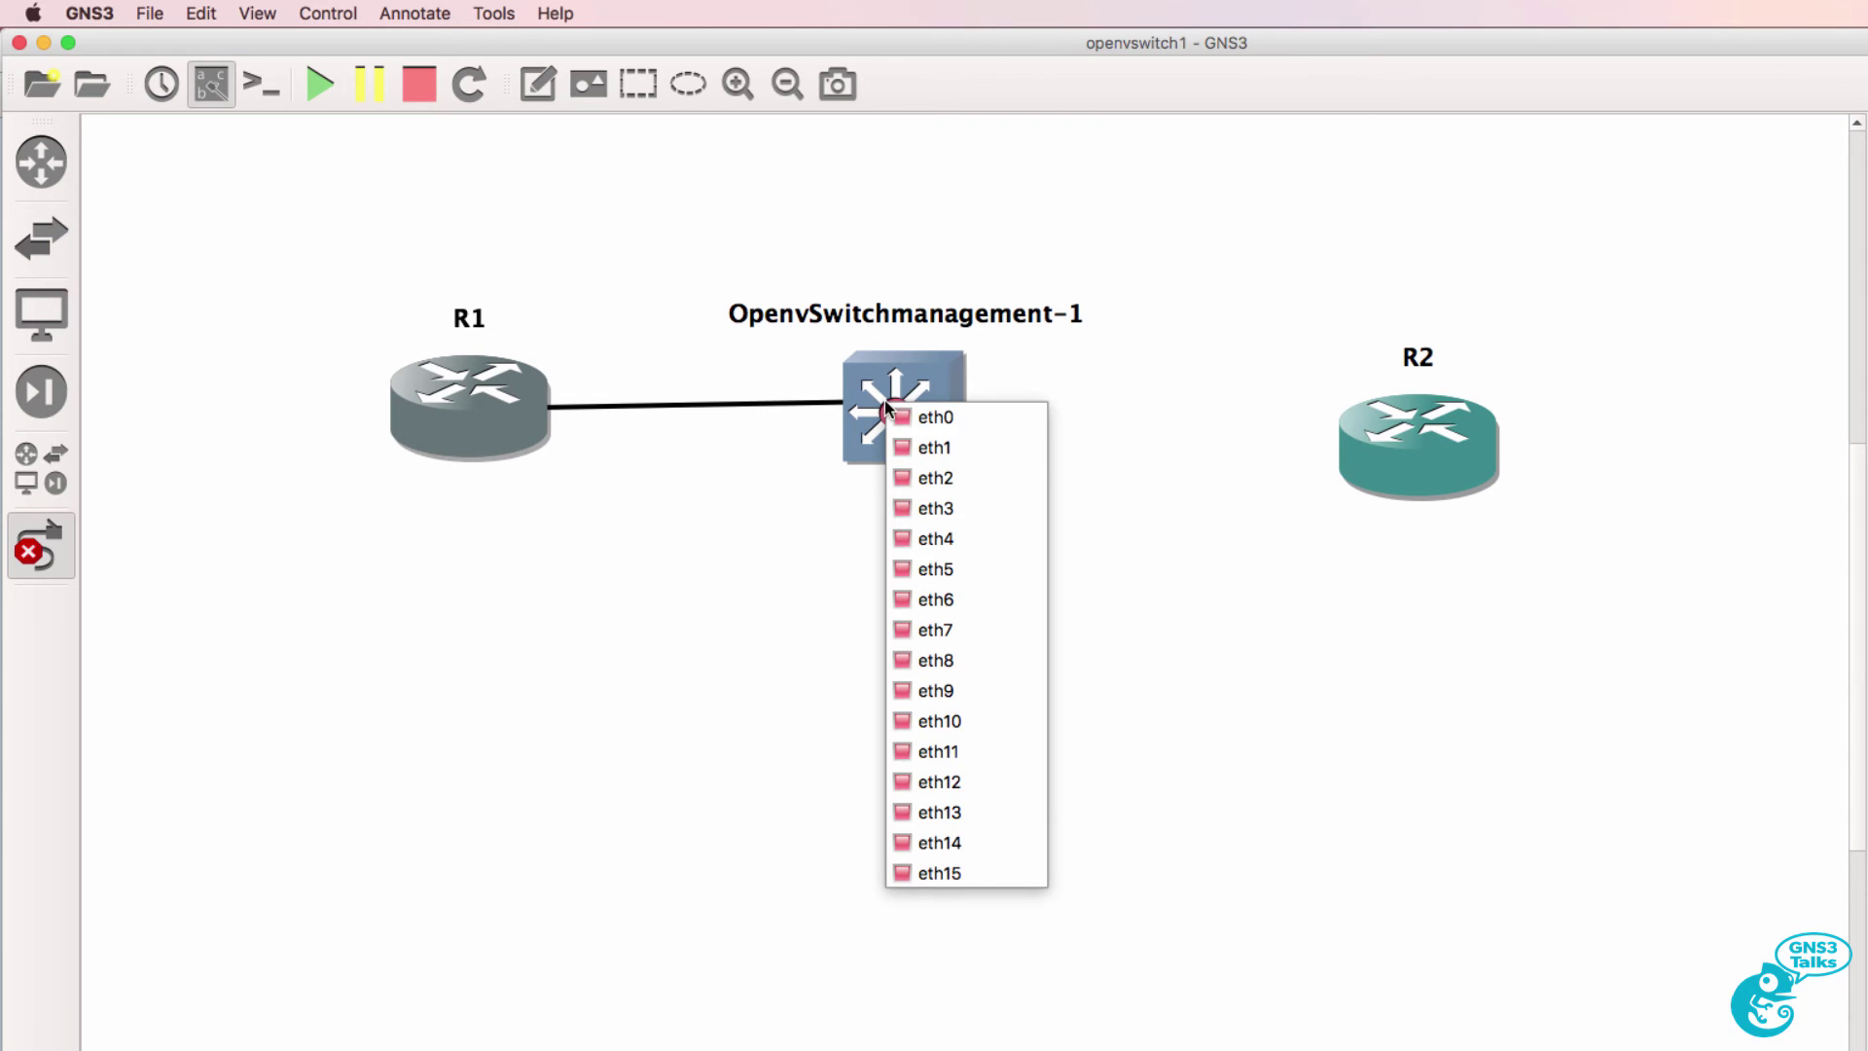
{"action": "left_click", "coordinate": [978, 448]}
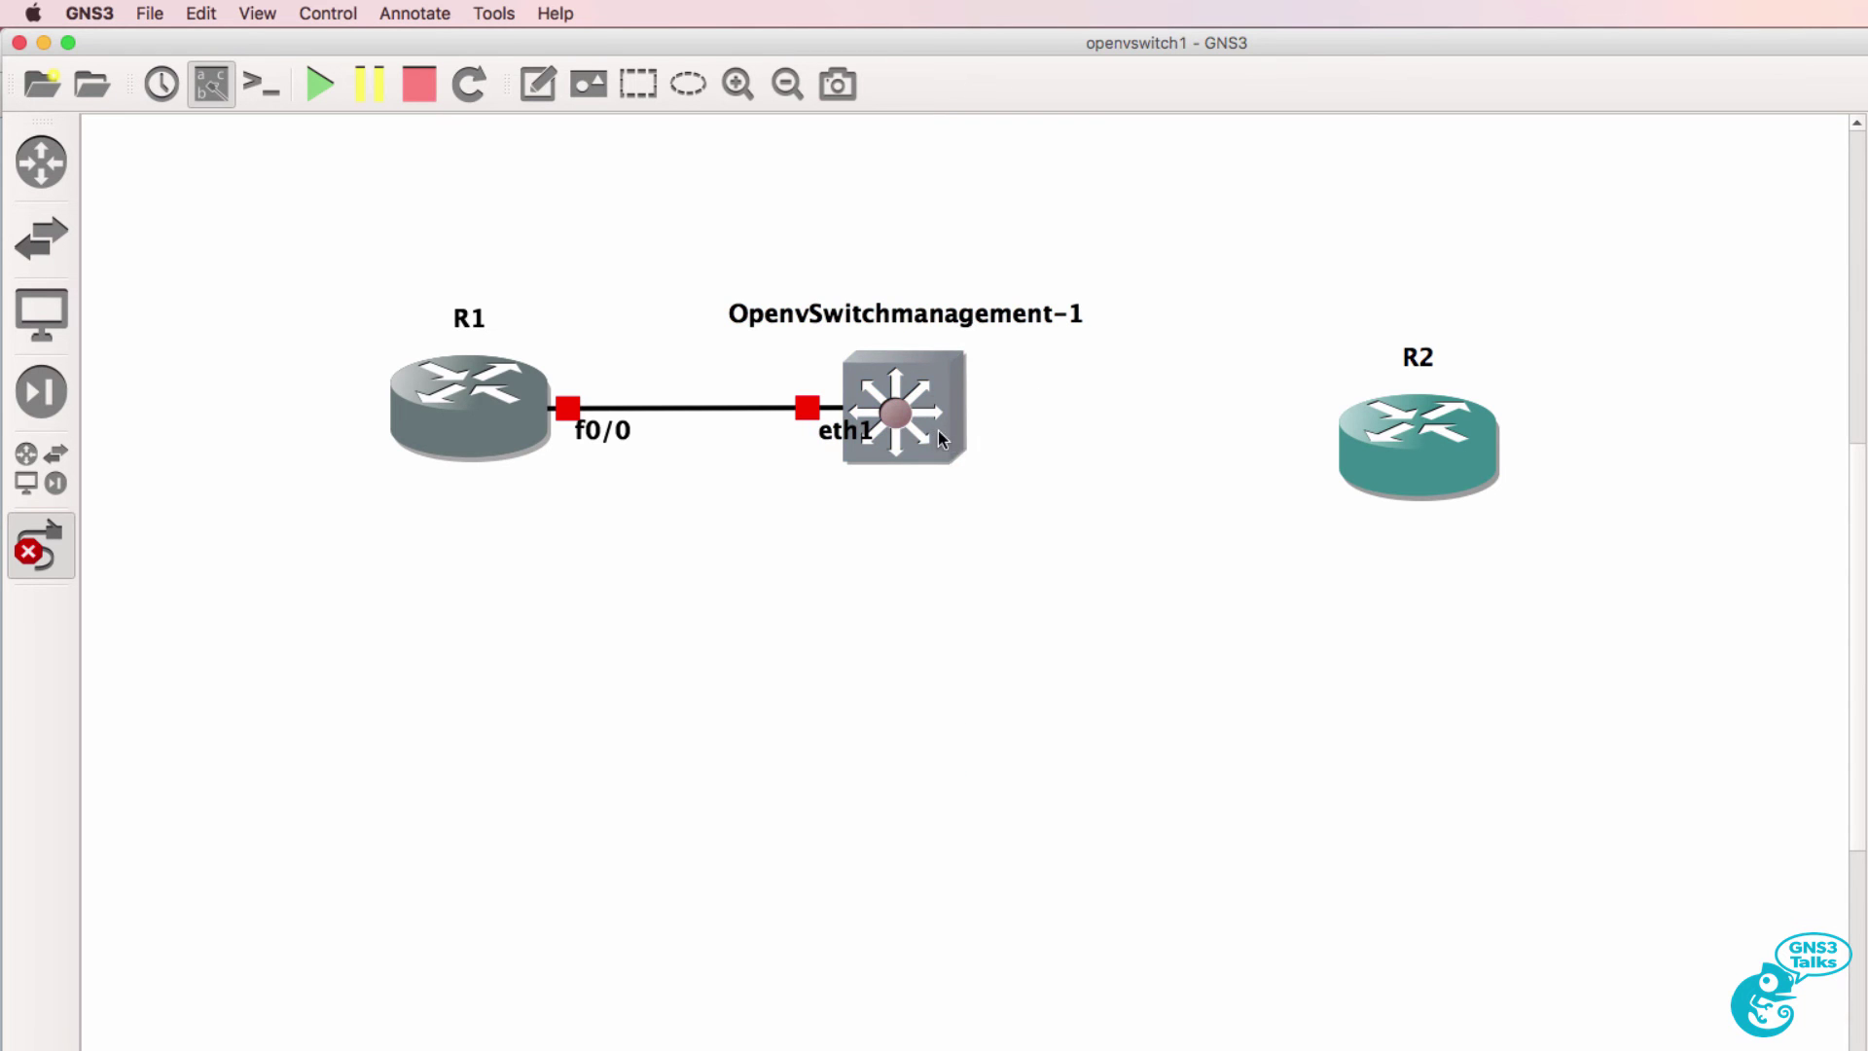
{"action": "left_click", "coordinate": [941, 432]}
{"action": "left_click", "coordinate": [1041, 507]}
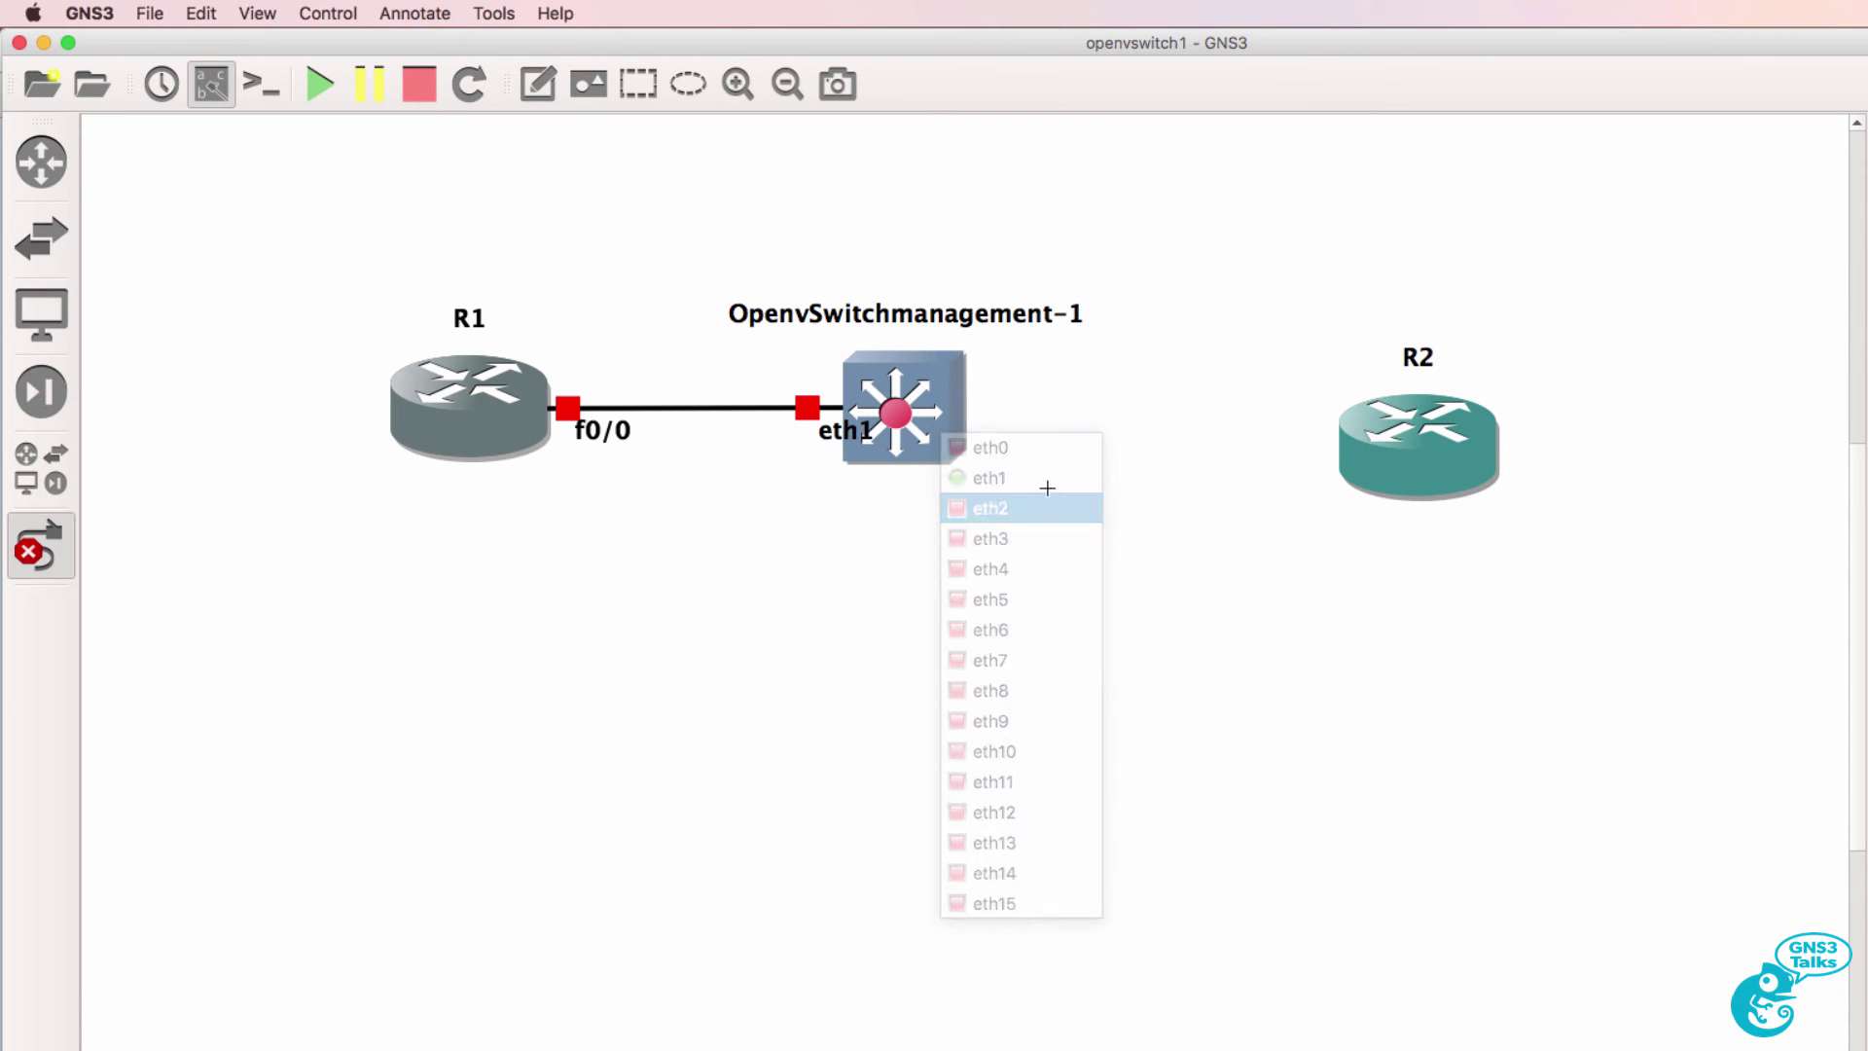
{"action": "left_click", "coordinate": [1456, 430]}
{"action": "left_click", "coordinate": [1491, 455]}
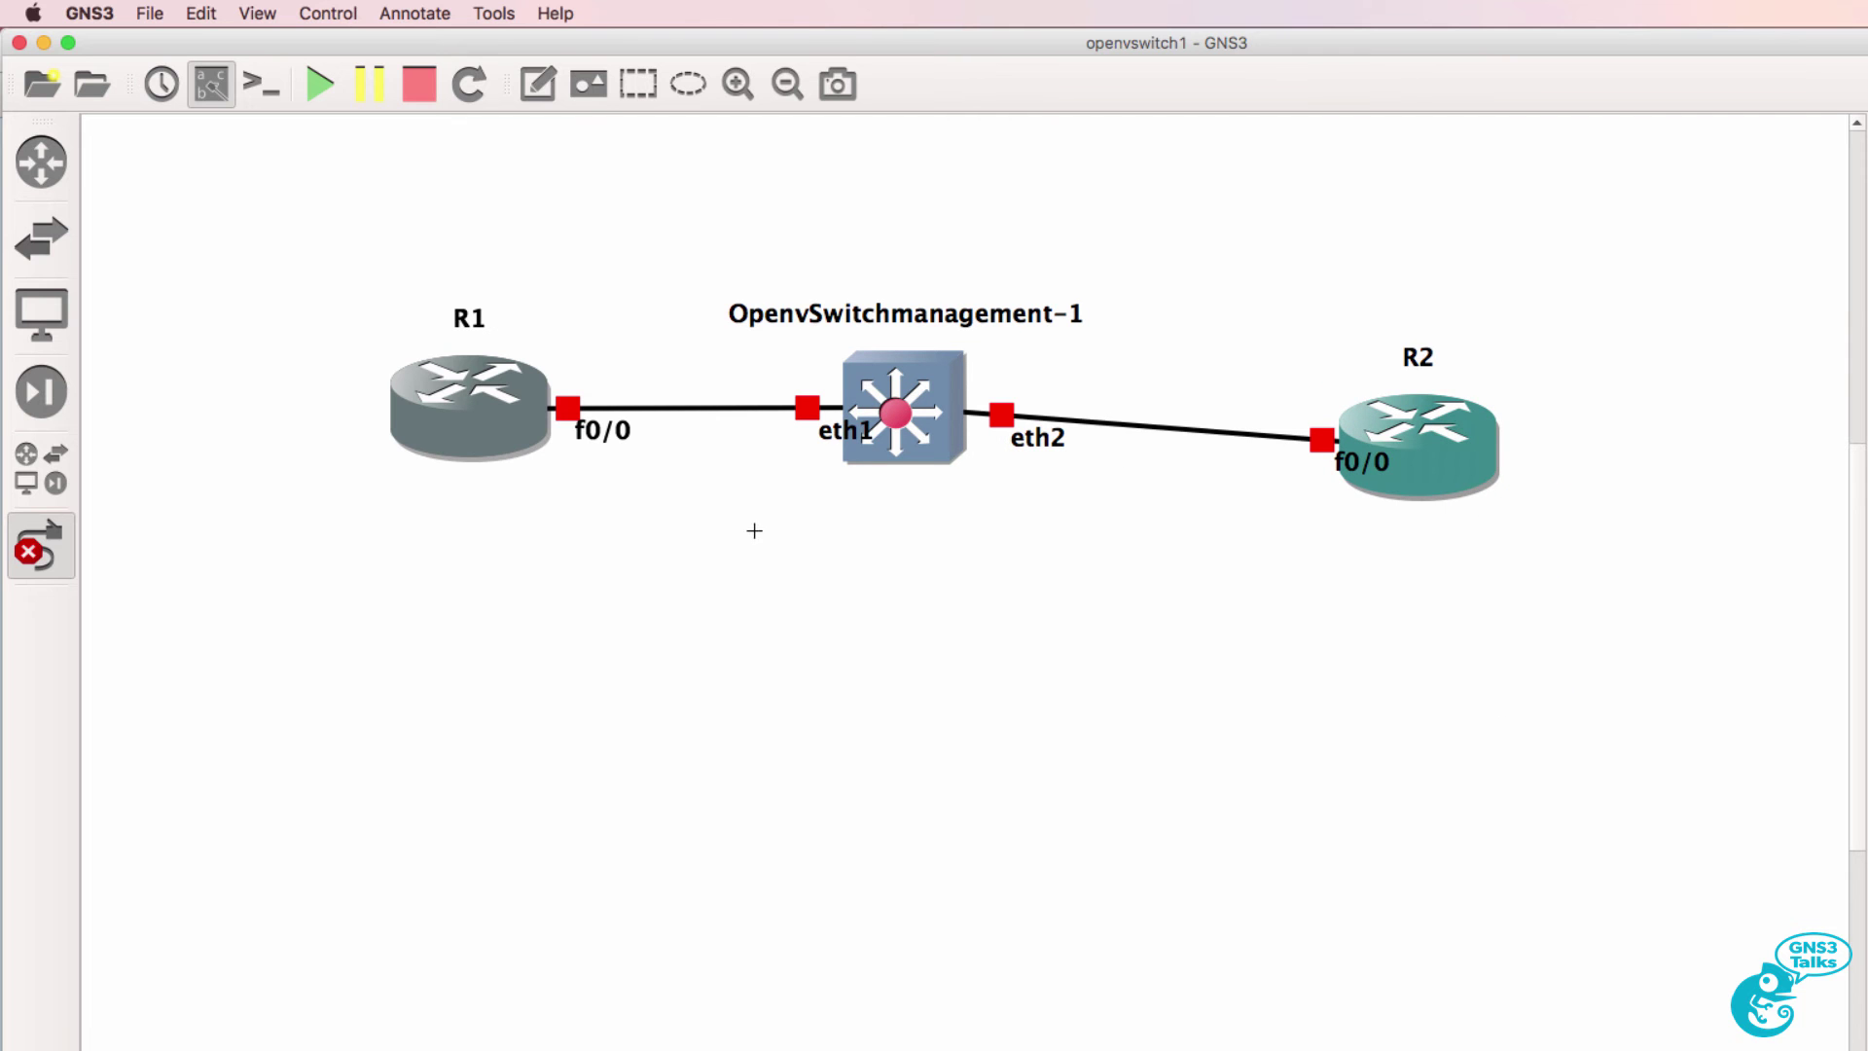
{"action": "left_click", "coordinate": [49, 550]}
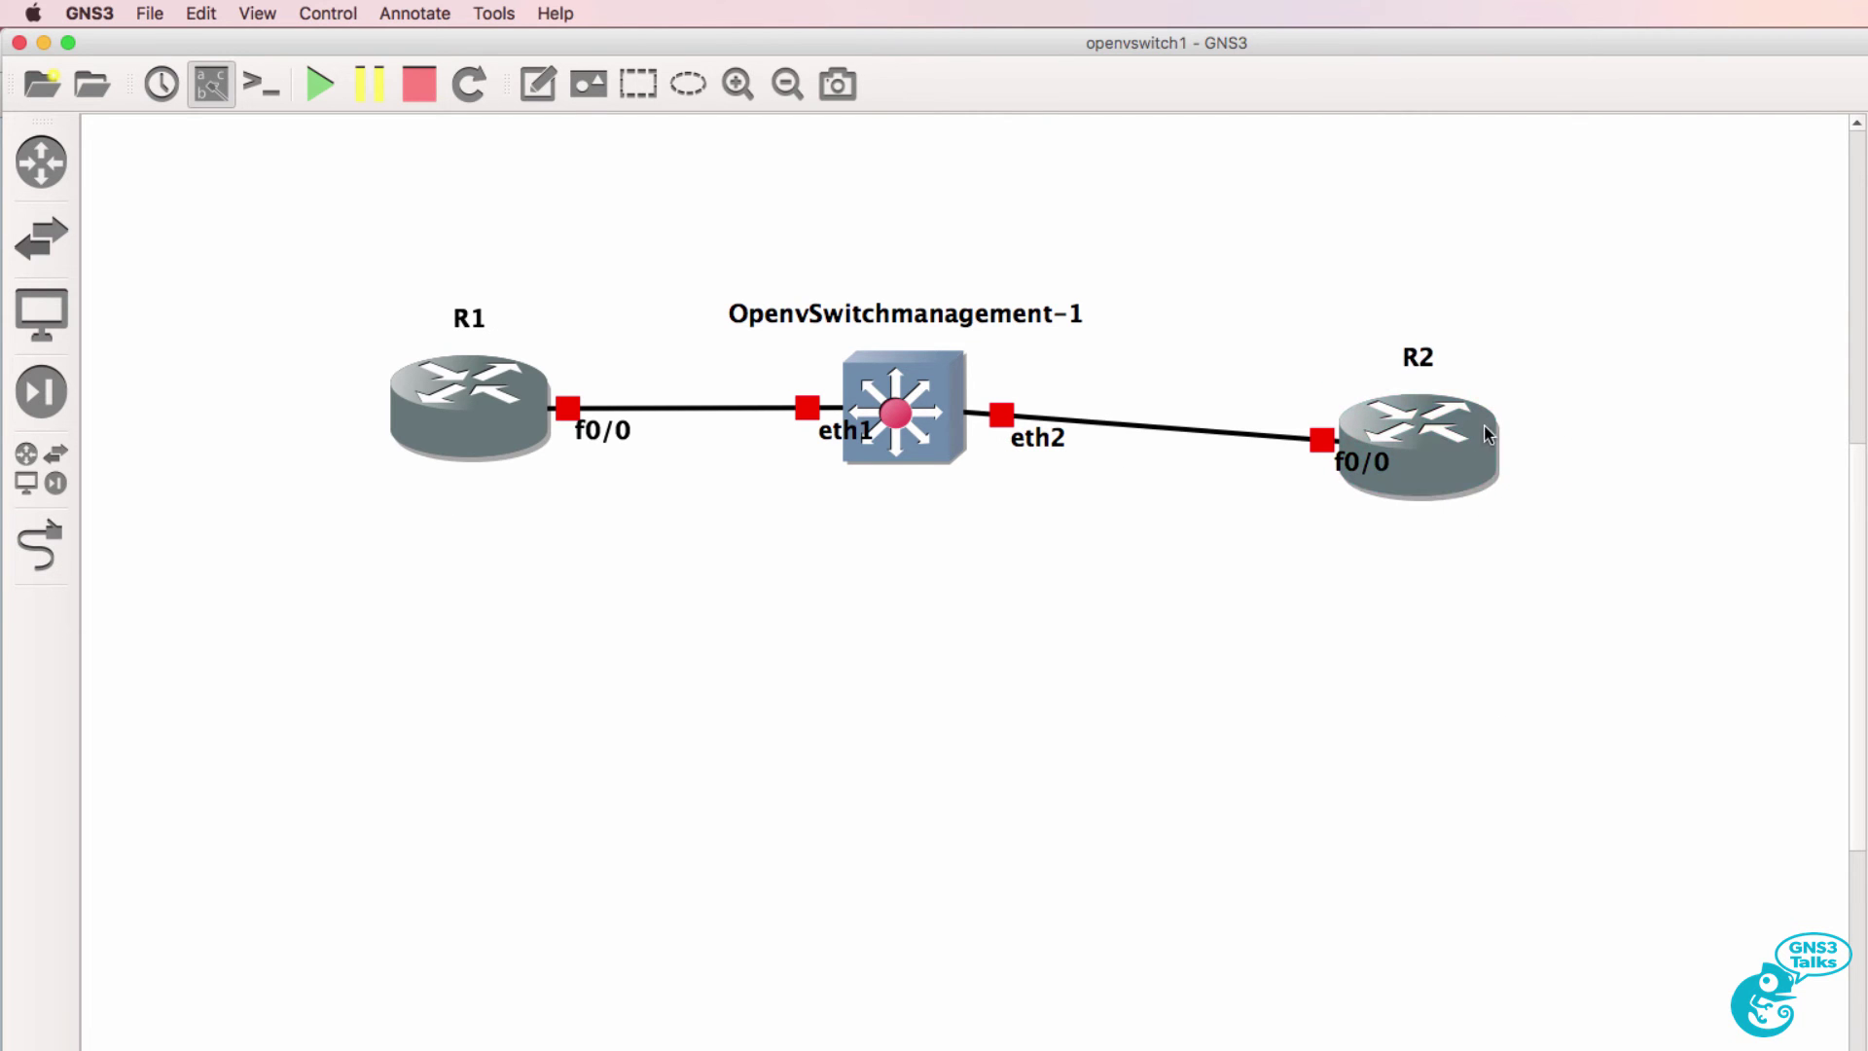
Line R2 up with the switch and R1, and reposition the eth1 and f0/0 labels.
{"action": "left_click_drag", "start_coordinate": [1478, 436], "coordinate": [1449, 390]}
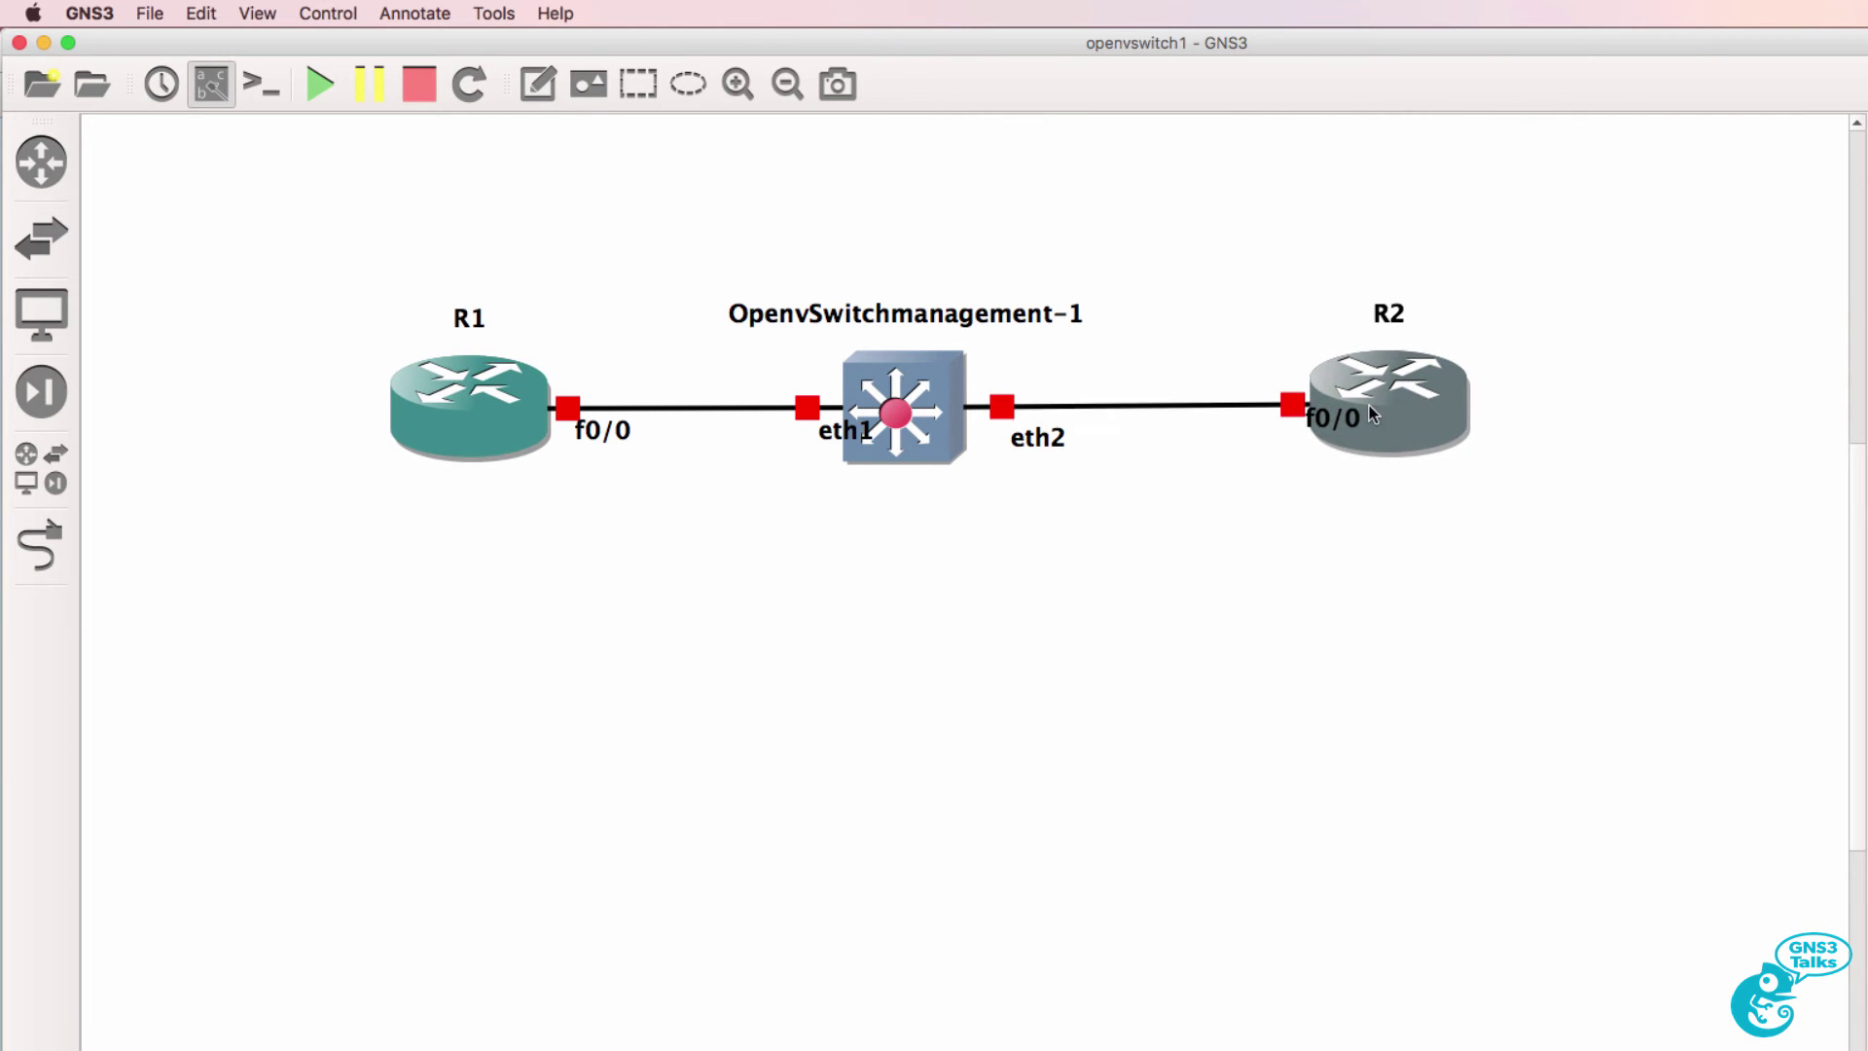
{"action": "left_click_drag", "start_coordinate": [1348, 420], "coordinate": [1287, 440]}
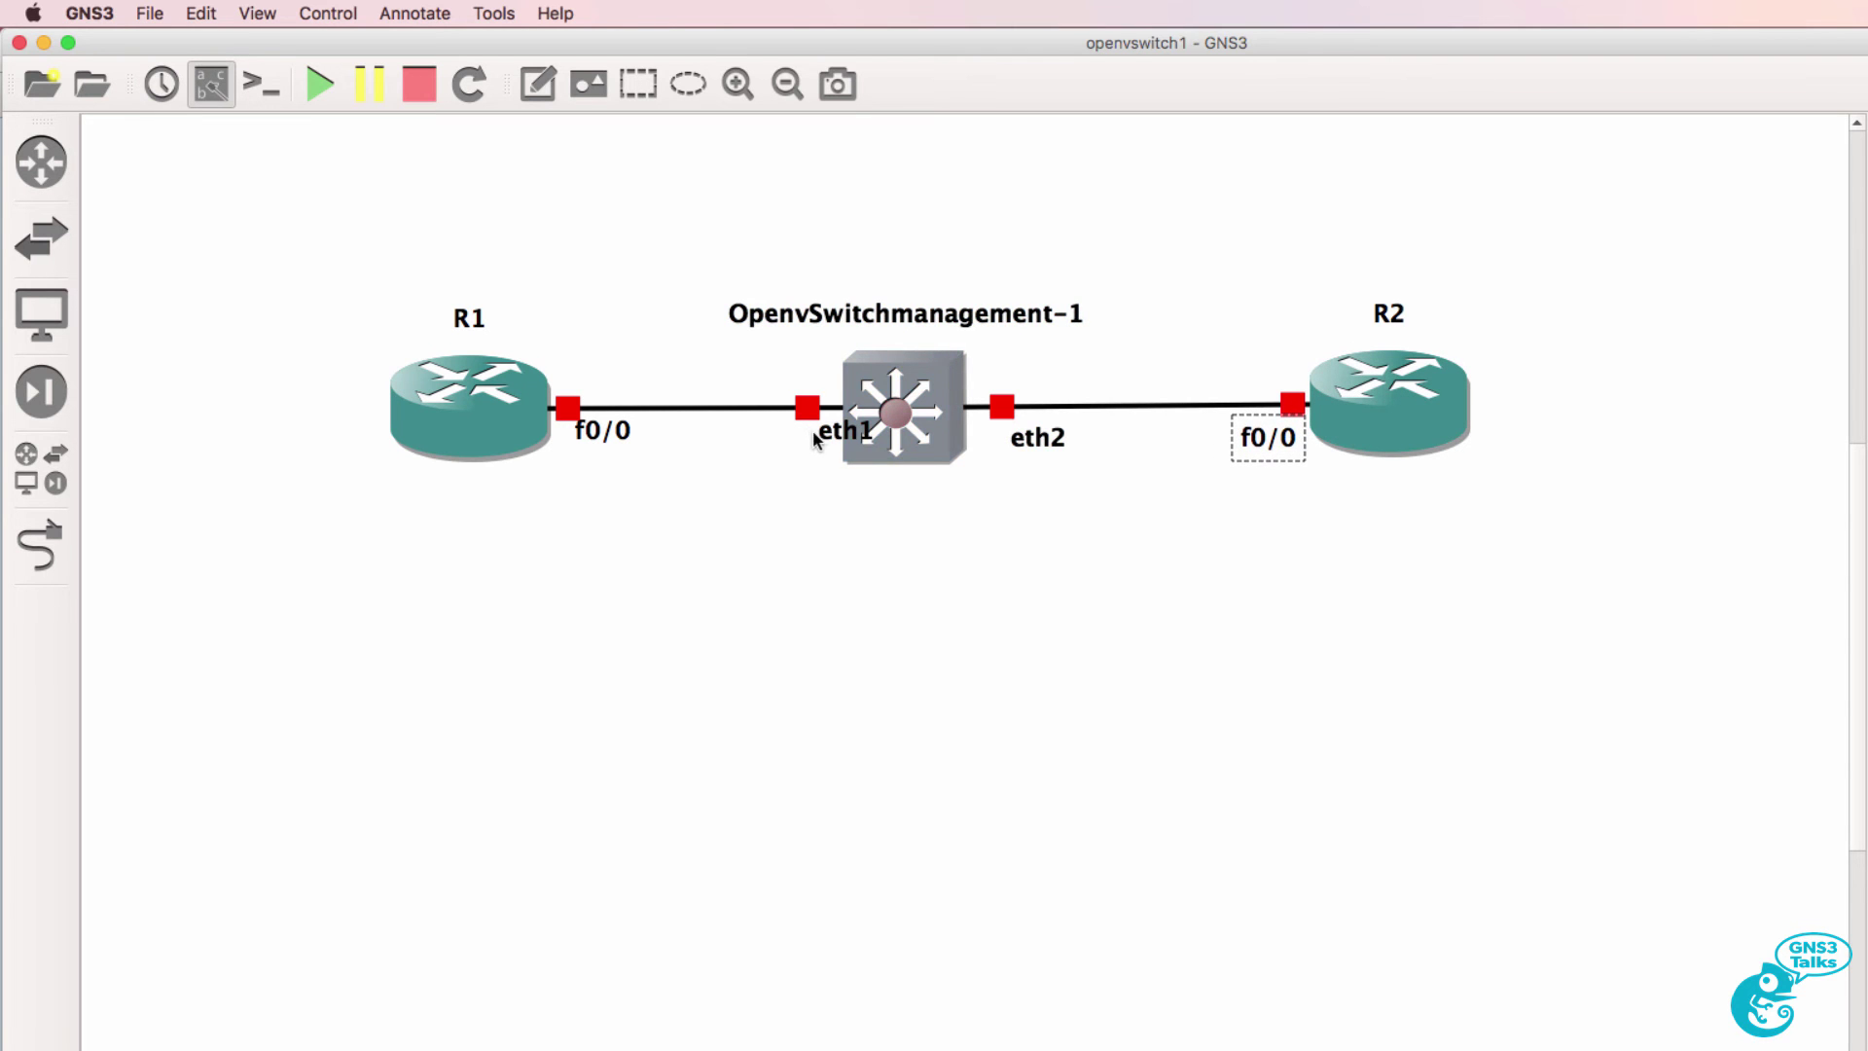
{"action": "left_click_drag", "start_coordinate": [845, 431], "coordinate": [803, 435]}
{"action": "left_click_drag", "start_coordinate": [596, 450], "coordinate": [582, 465]}
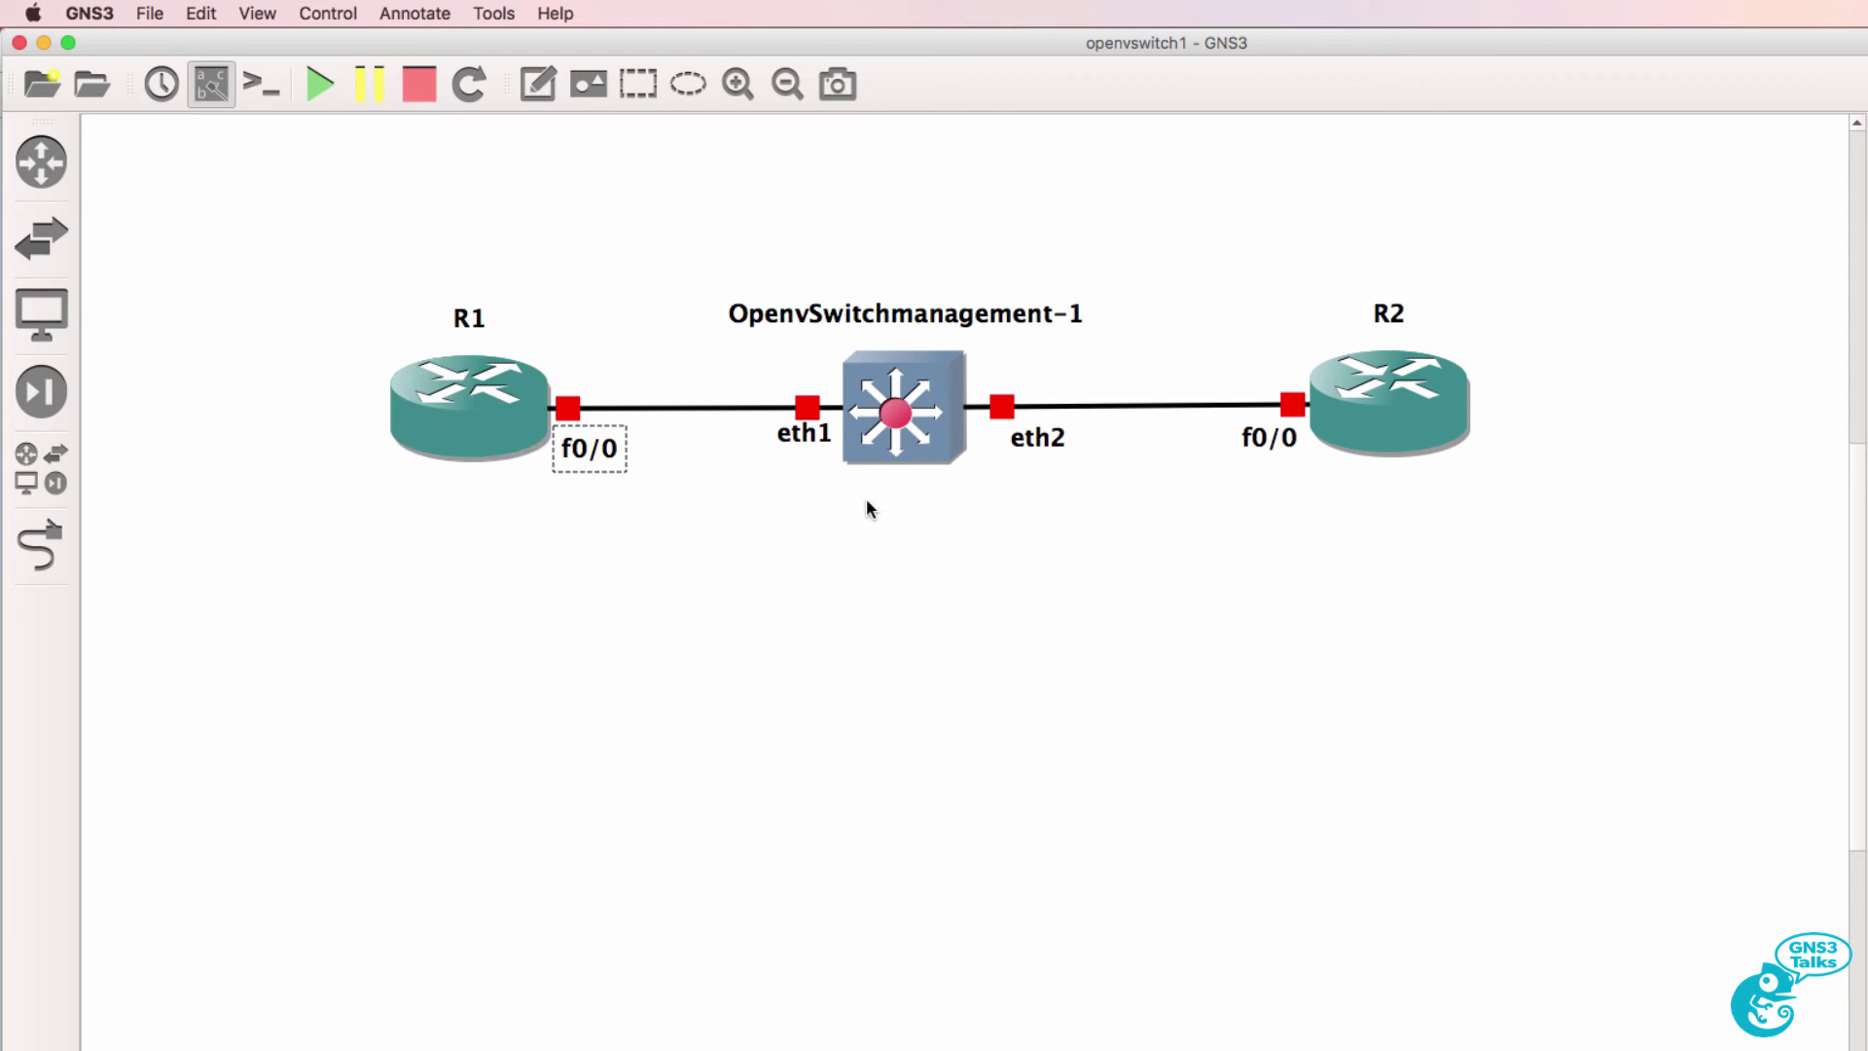
{"action": "left_click_drag", "start_coordinate": [1859, 702], "coordinate": [1861, 749]}
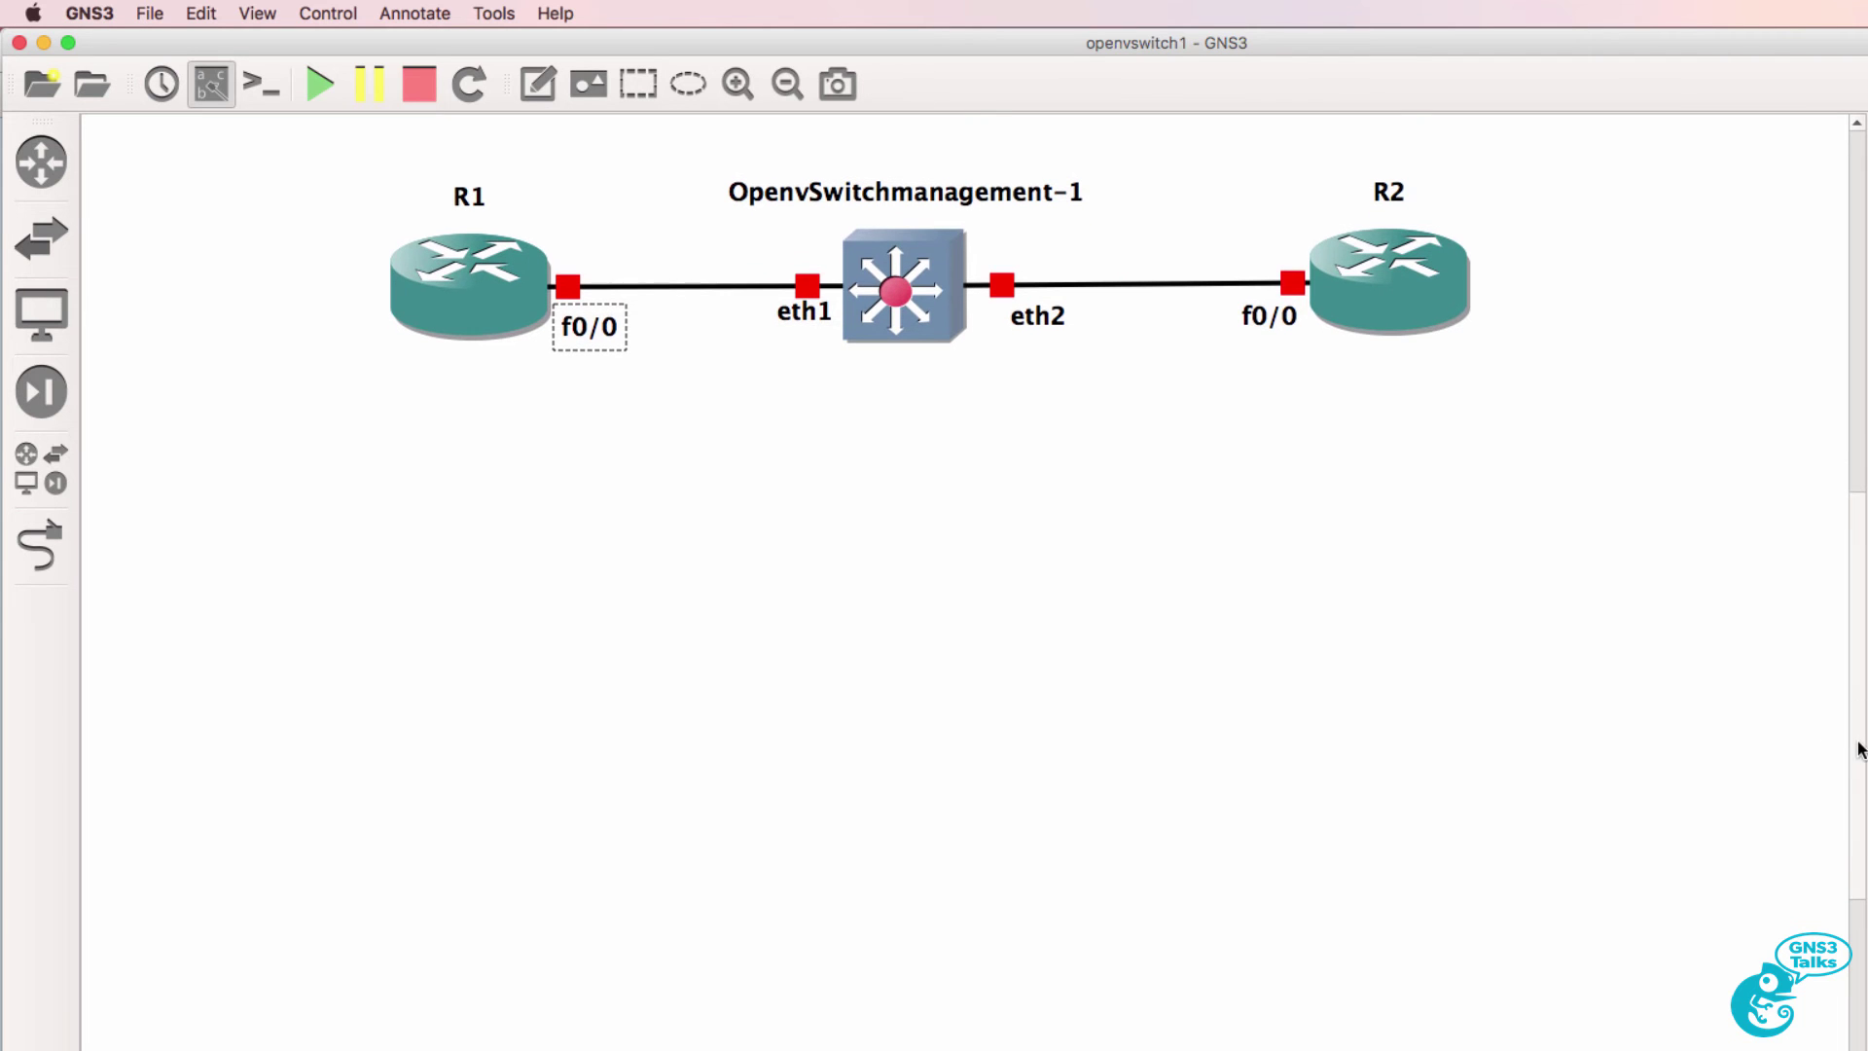
Start all devices, open consoles to R1, R2 and the switch, and run ifconfig on the switch.
{"action": "left_click", "coordinate": [322, 85]}
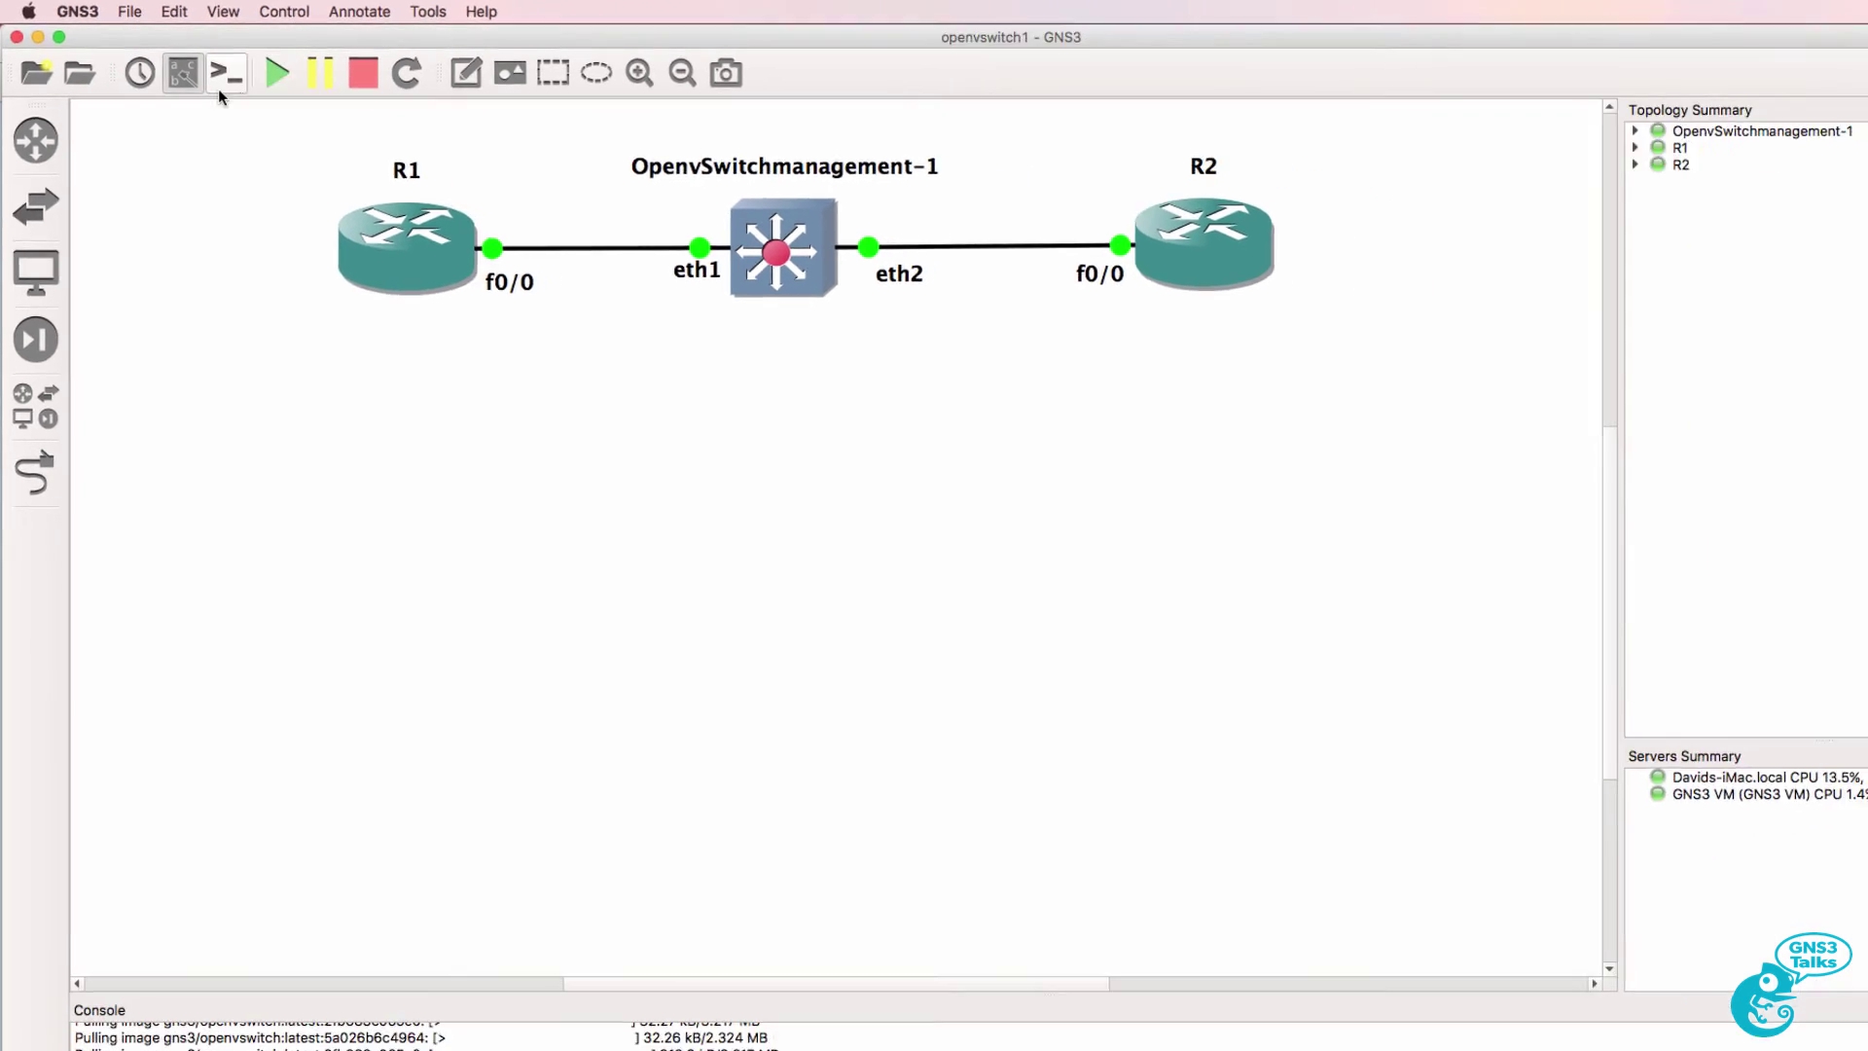
{"action": "left_click", "coordinate": [206, 70]}
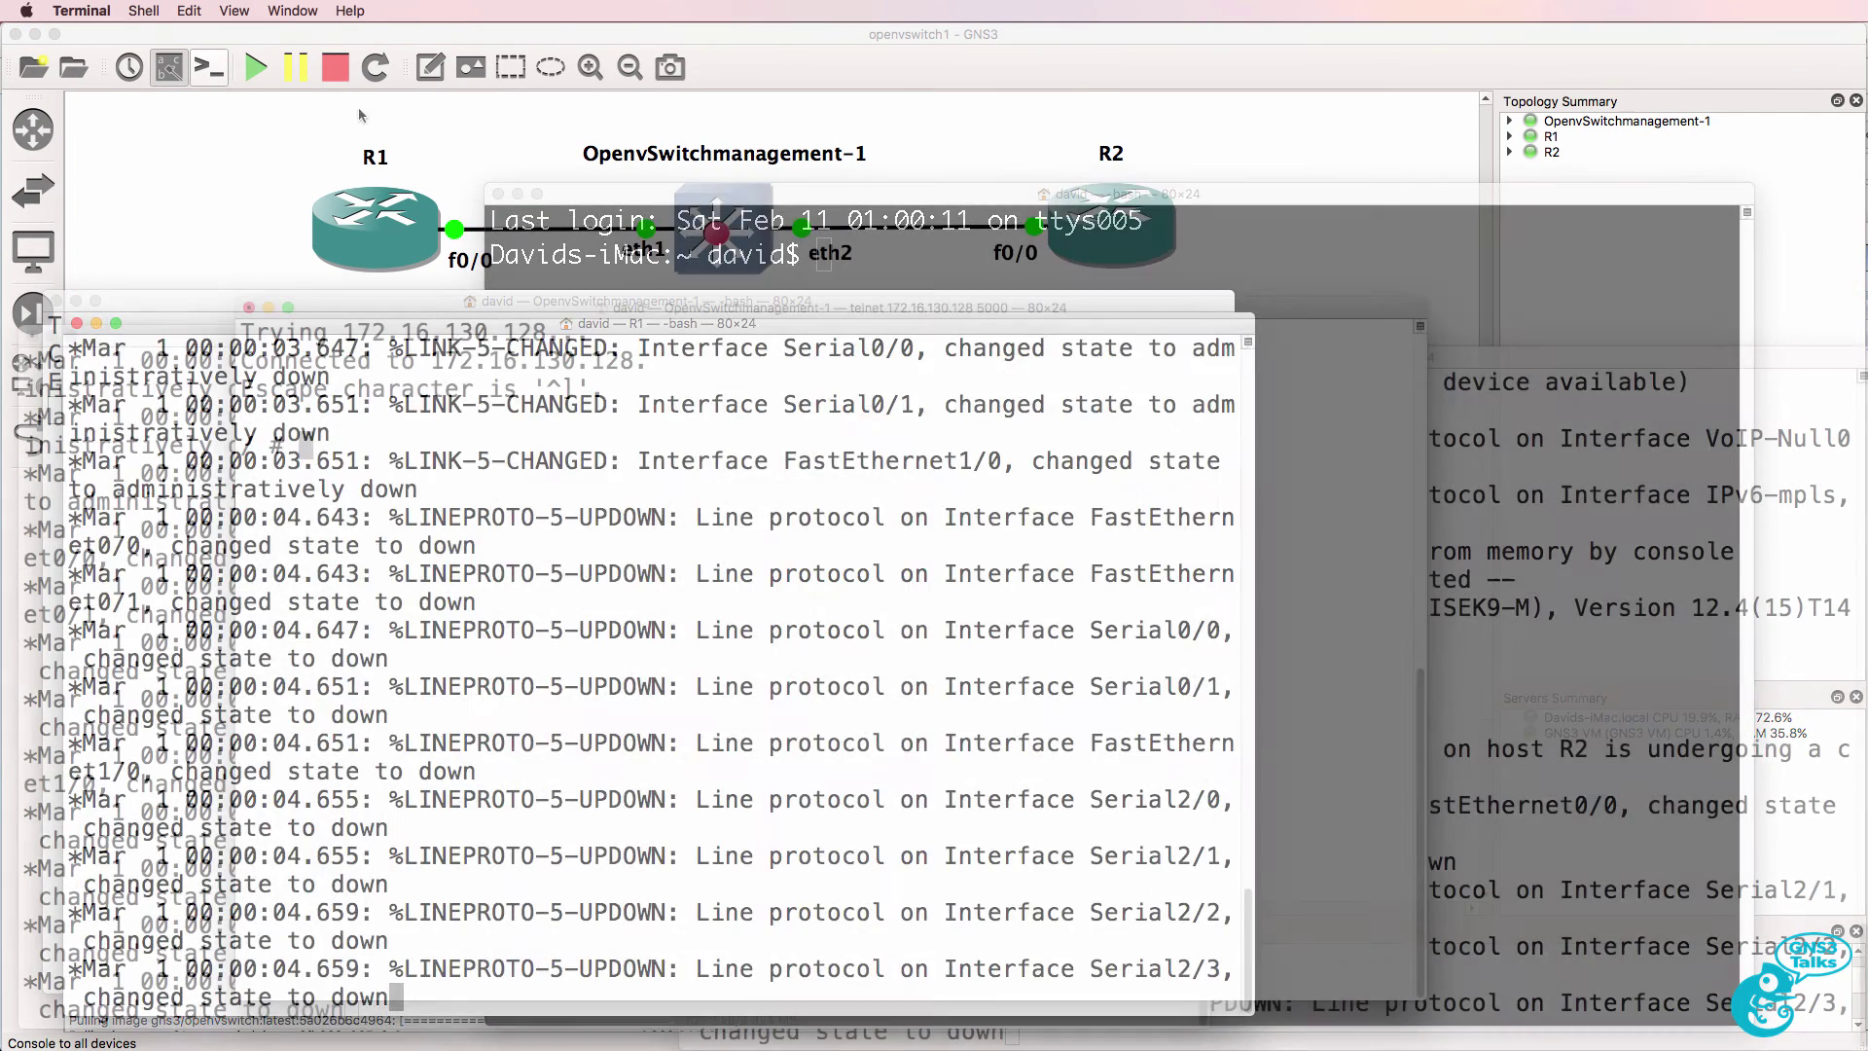
{"action": "type", "text": "ifconfig"}
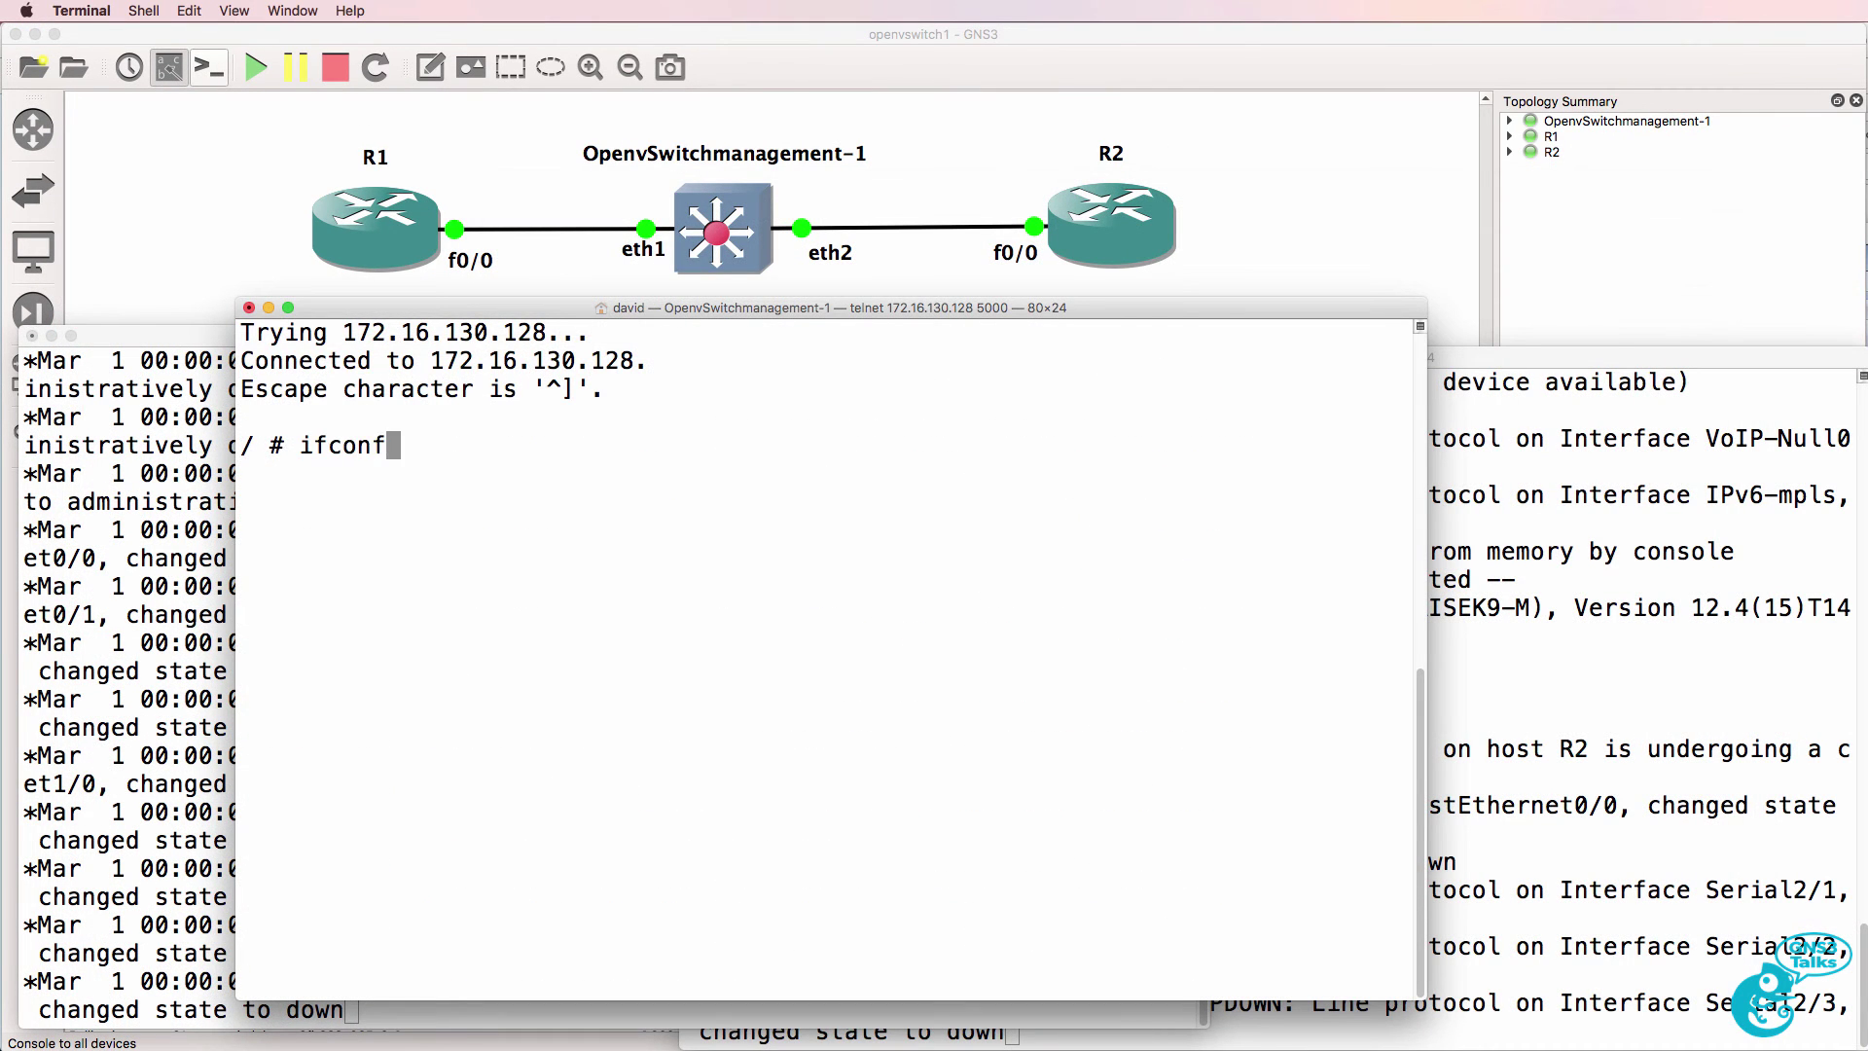
{"action": "key", "text": "Return"}
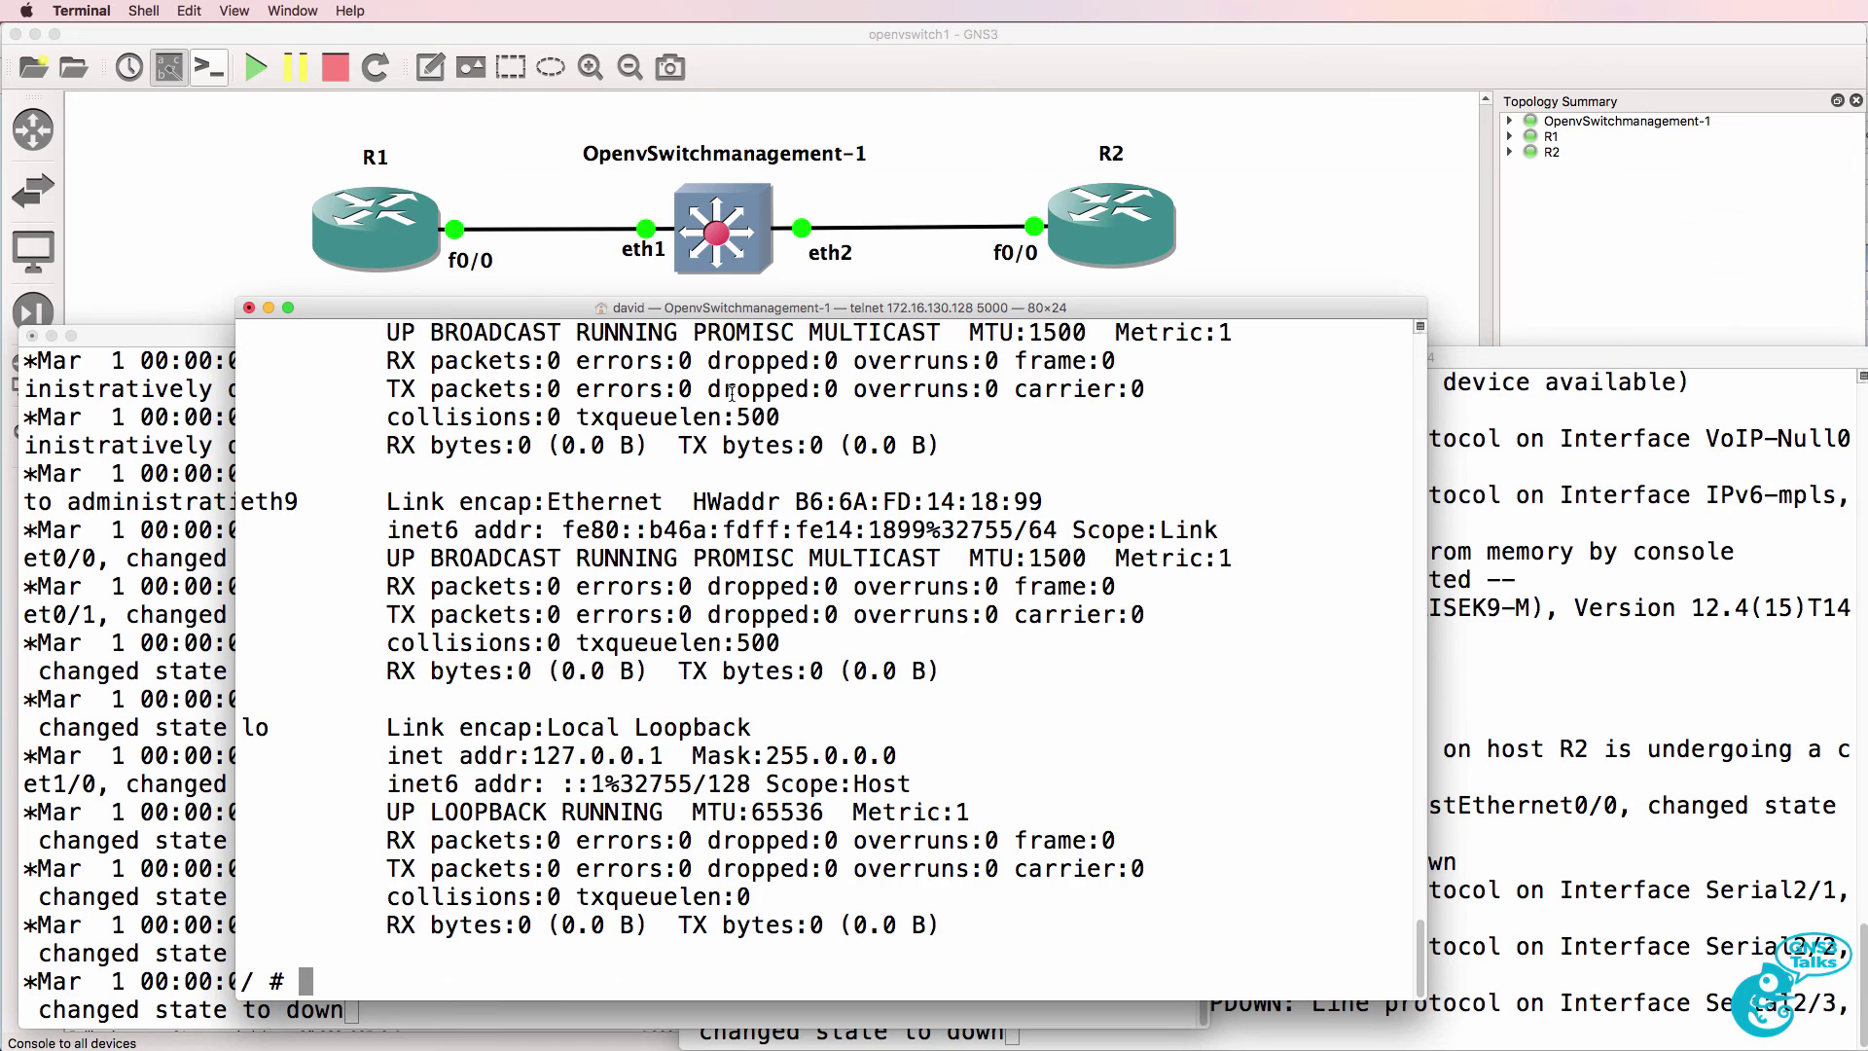
Scroll the ifconfig output back up to the br0 interface and highlight its name.
{"action": "scroll", "coordinate": [731, 396], "scroll_direction": "up", "scroll_amount": 12}
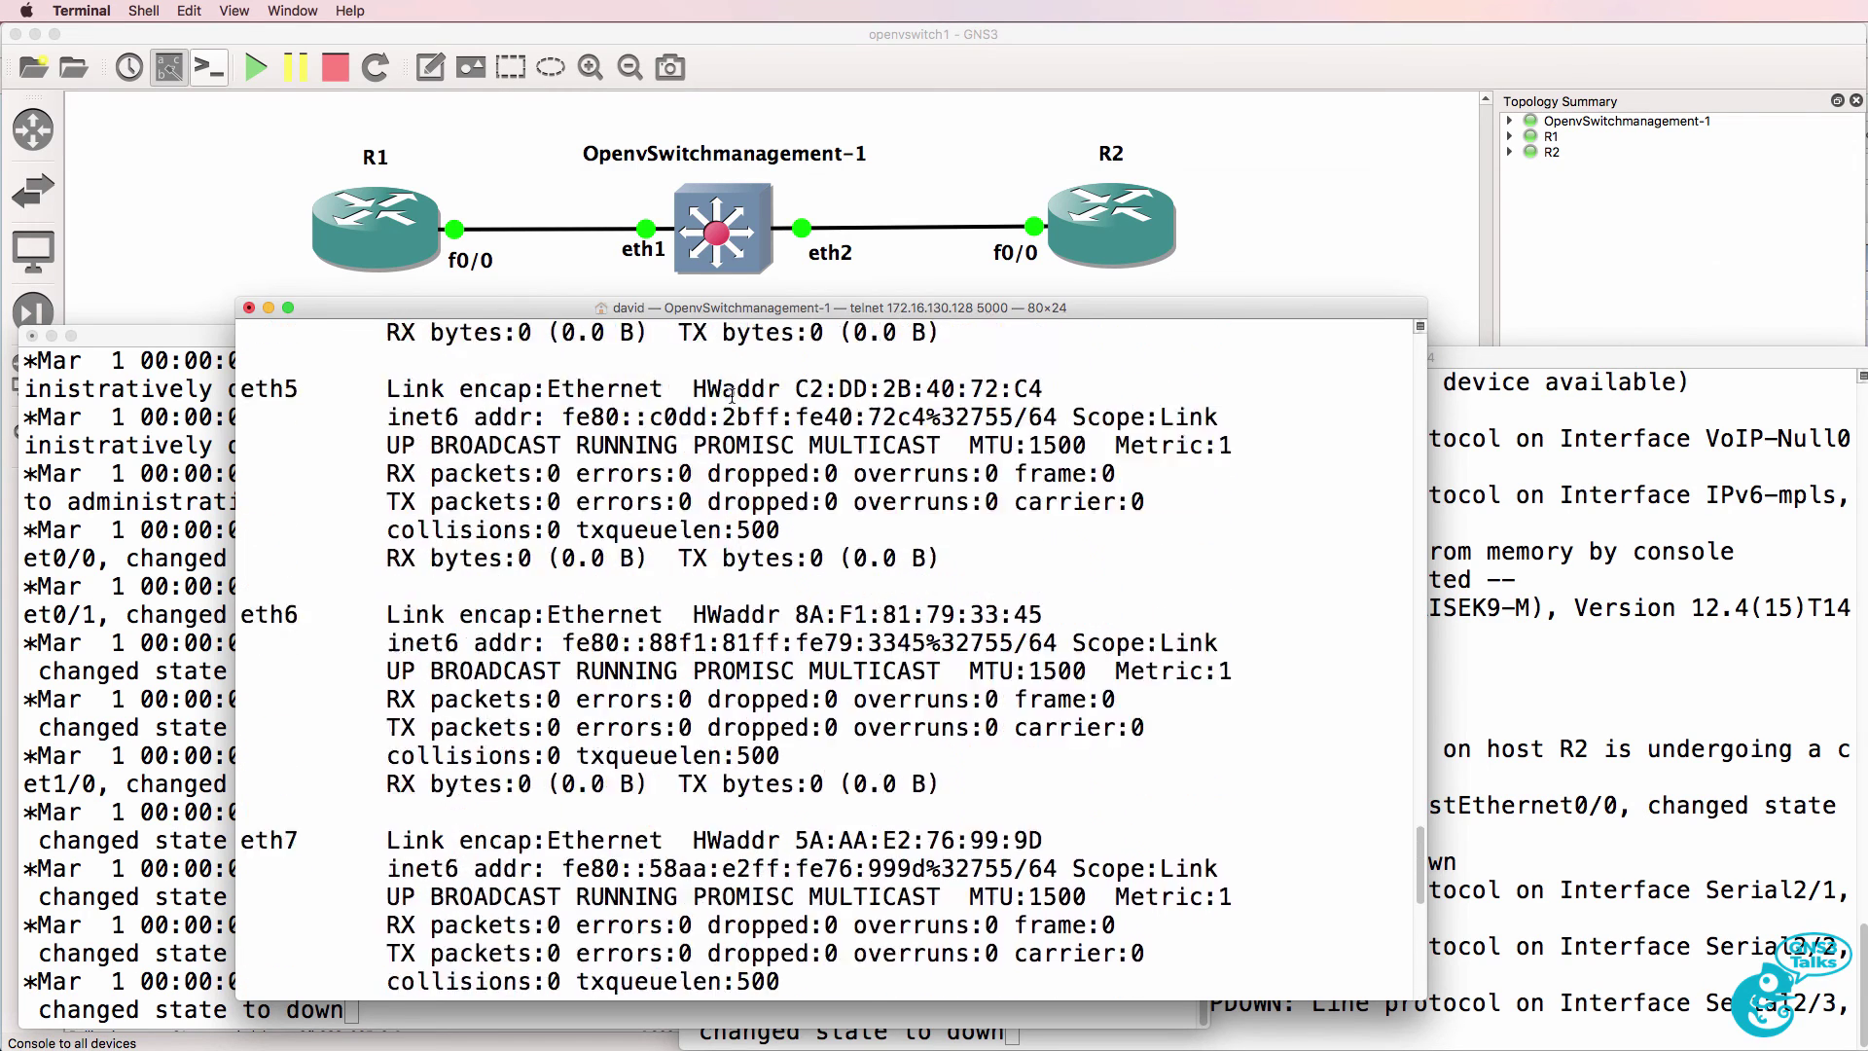
{"action": "scroll", "coordinate": [732, 395], "scroll_direction": "up", "scroll_amount": 15}
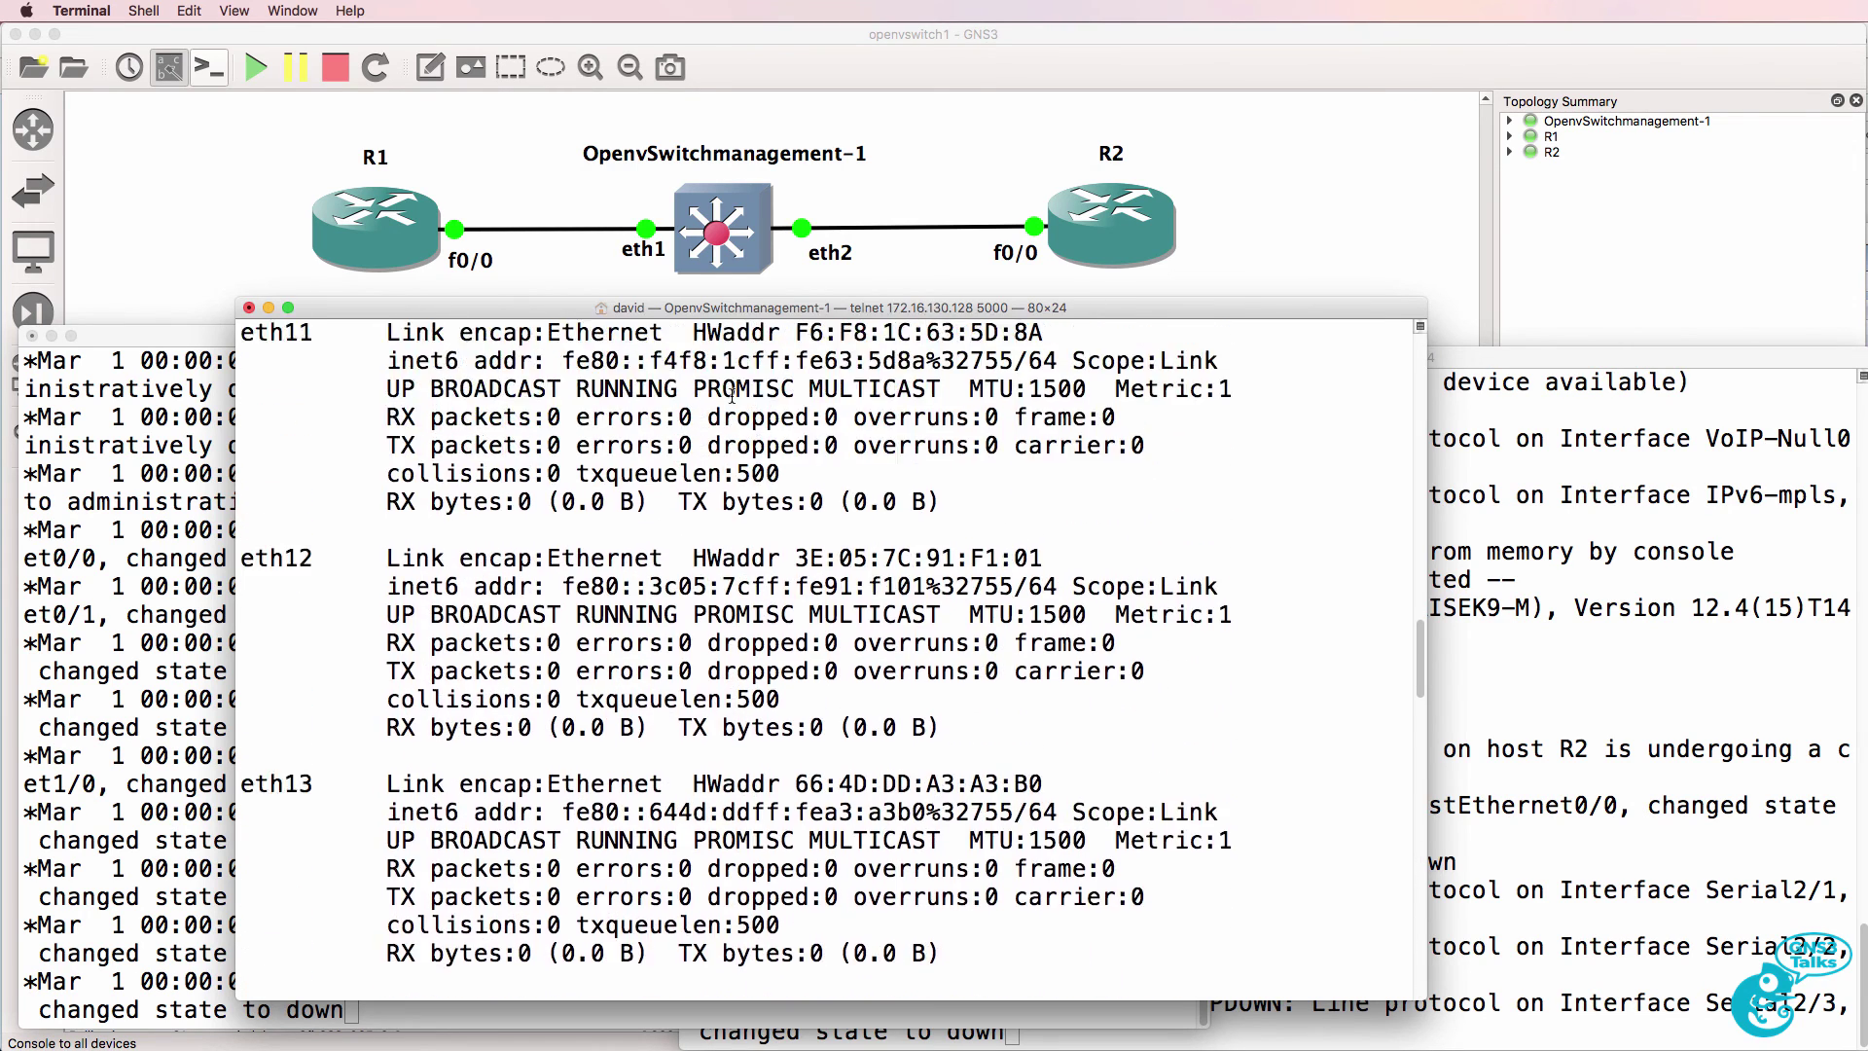
{"action": "scroll", "coordinate": [732, 395], "scroll_direction": "up", "scroll_amount": 6}
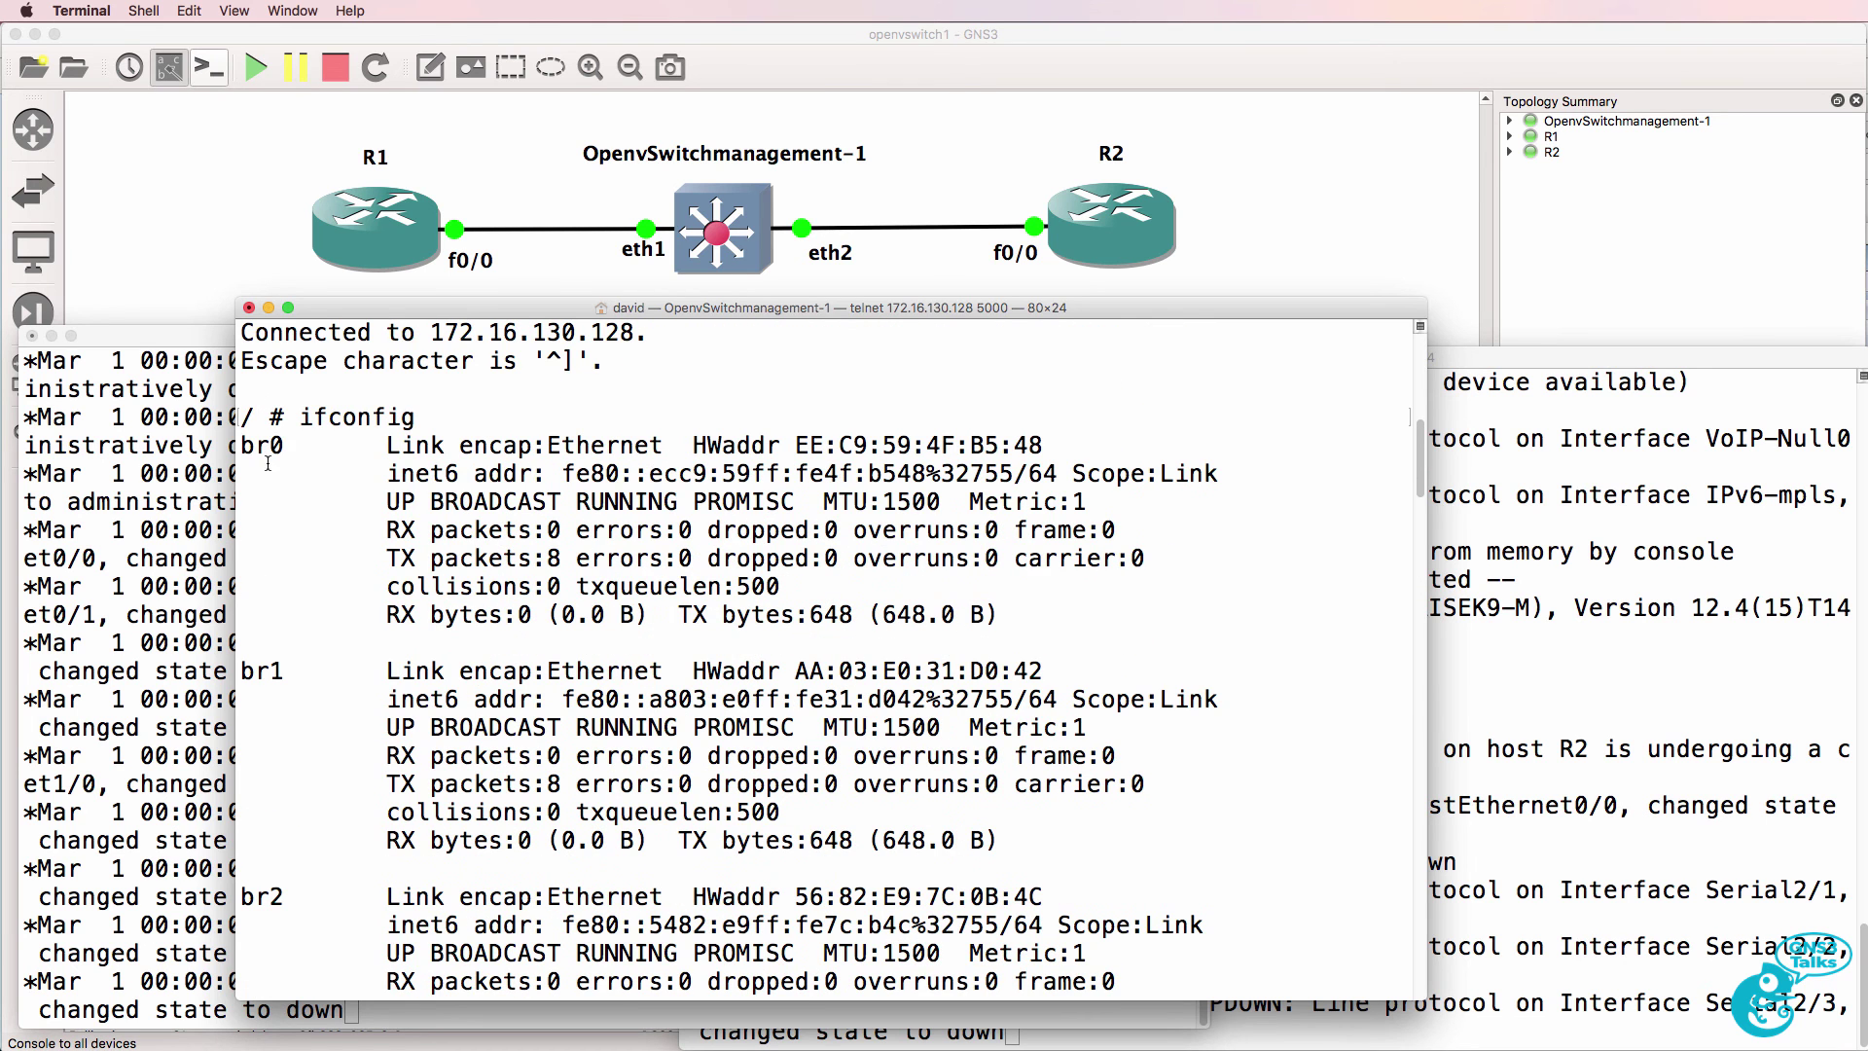
{"action": "left_click_drag", "start_coordinate": [299, 442], "coordinate": [241, 443]}
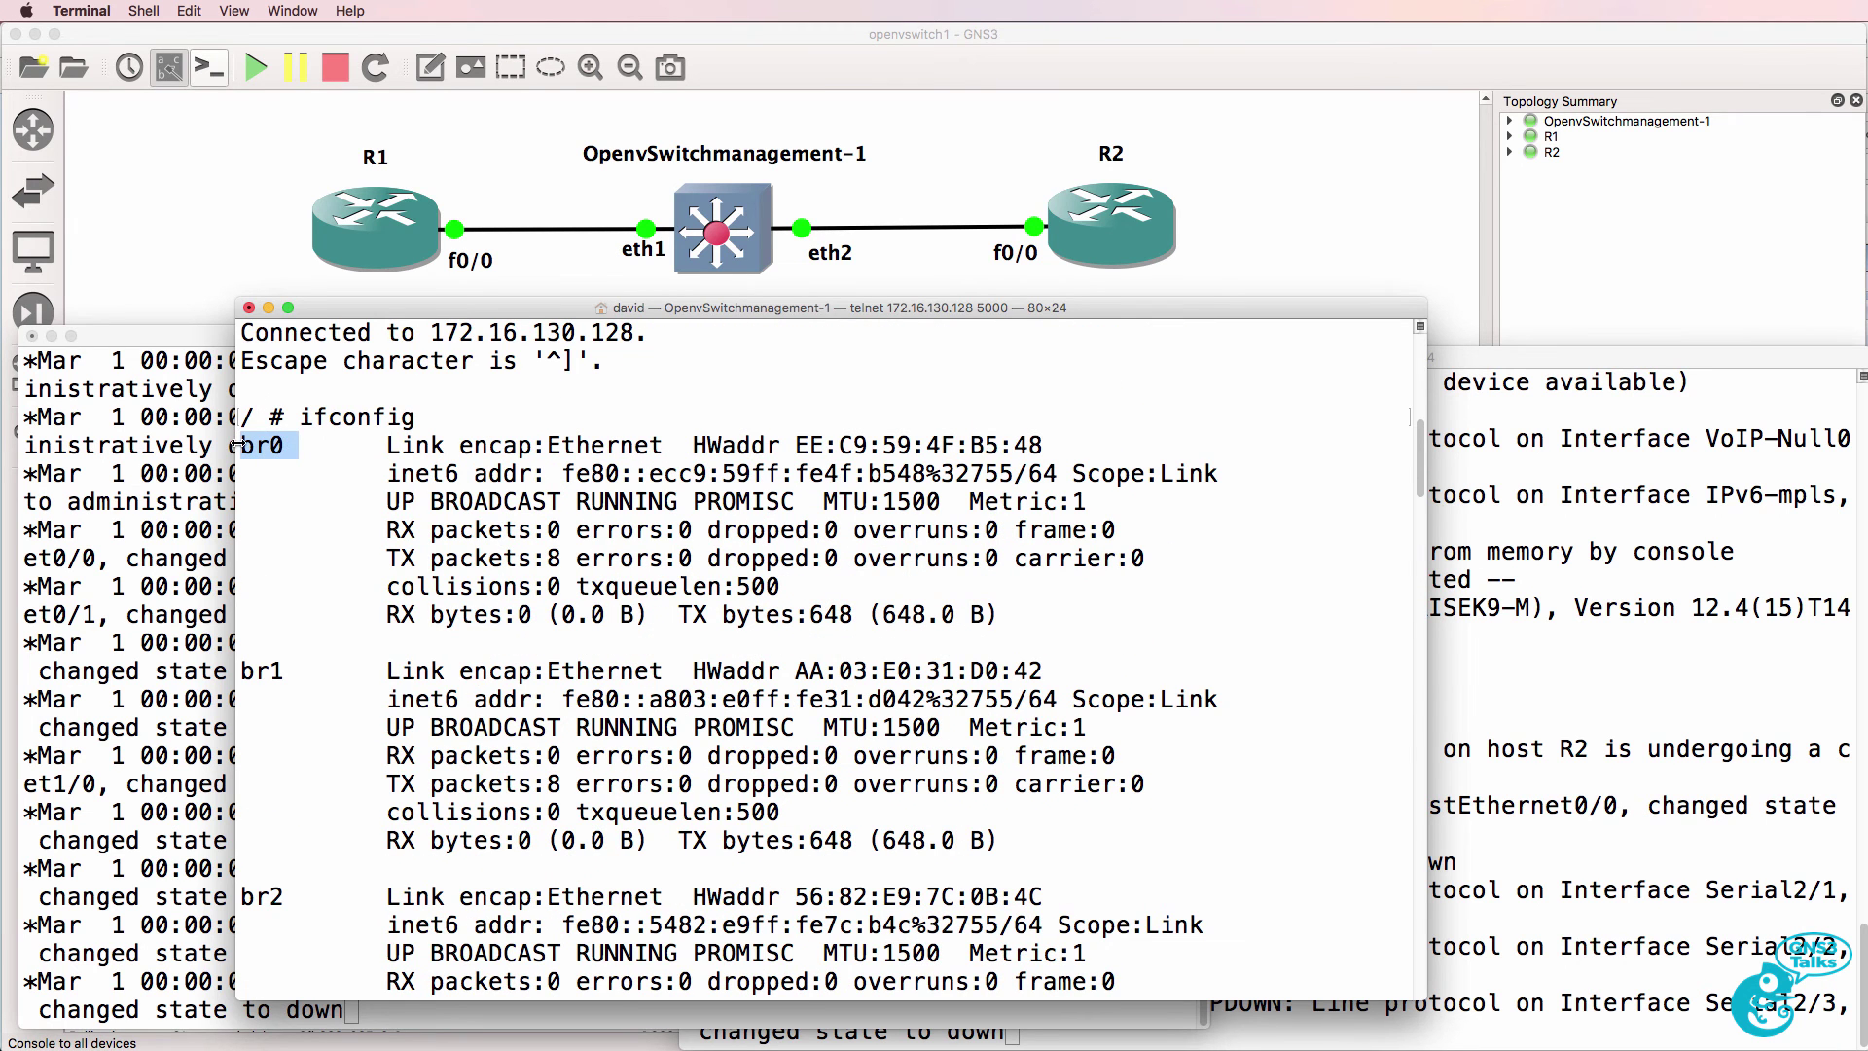
Run ovs-vsctl show in the switch console.
{"action": "key", "text": "Return"}
{"action": "type", "text": "ovs-v"}
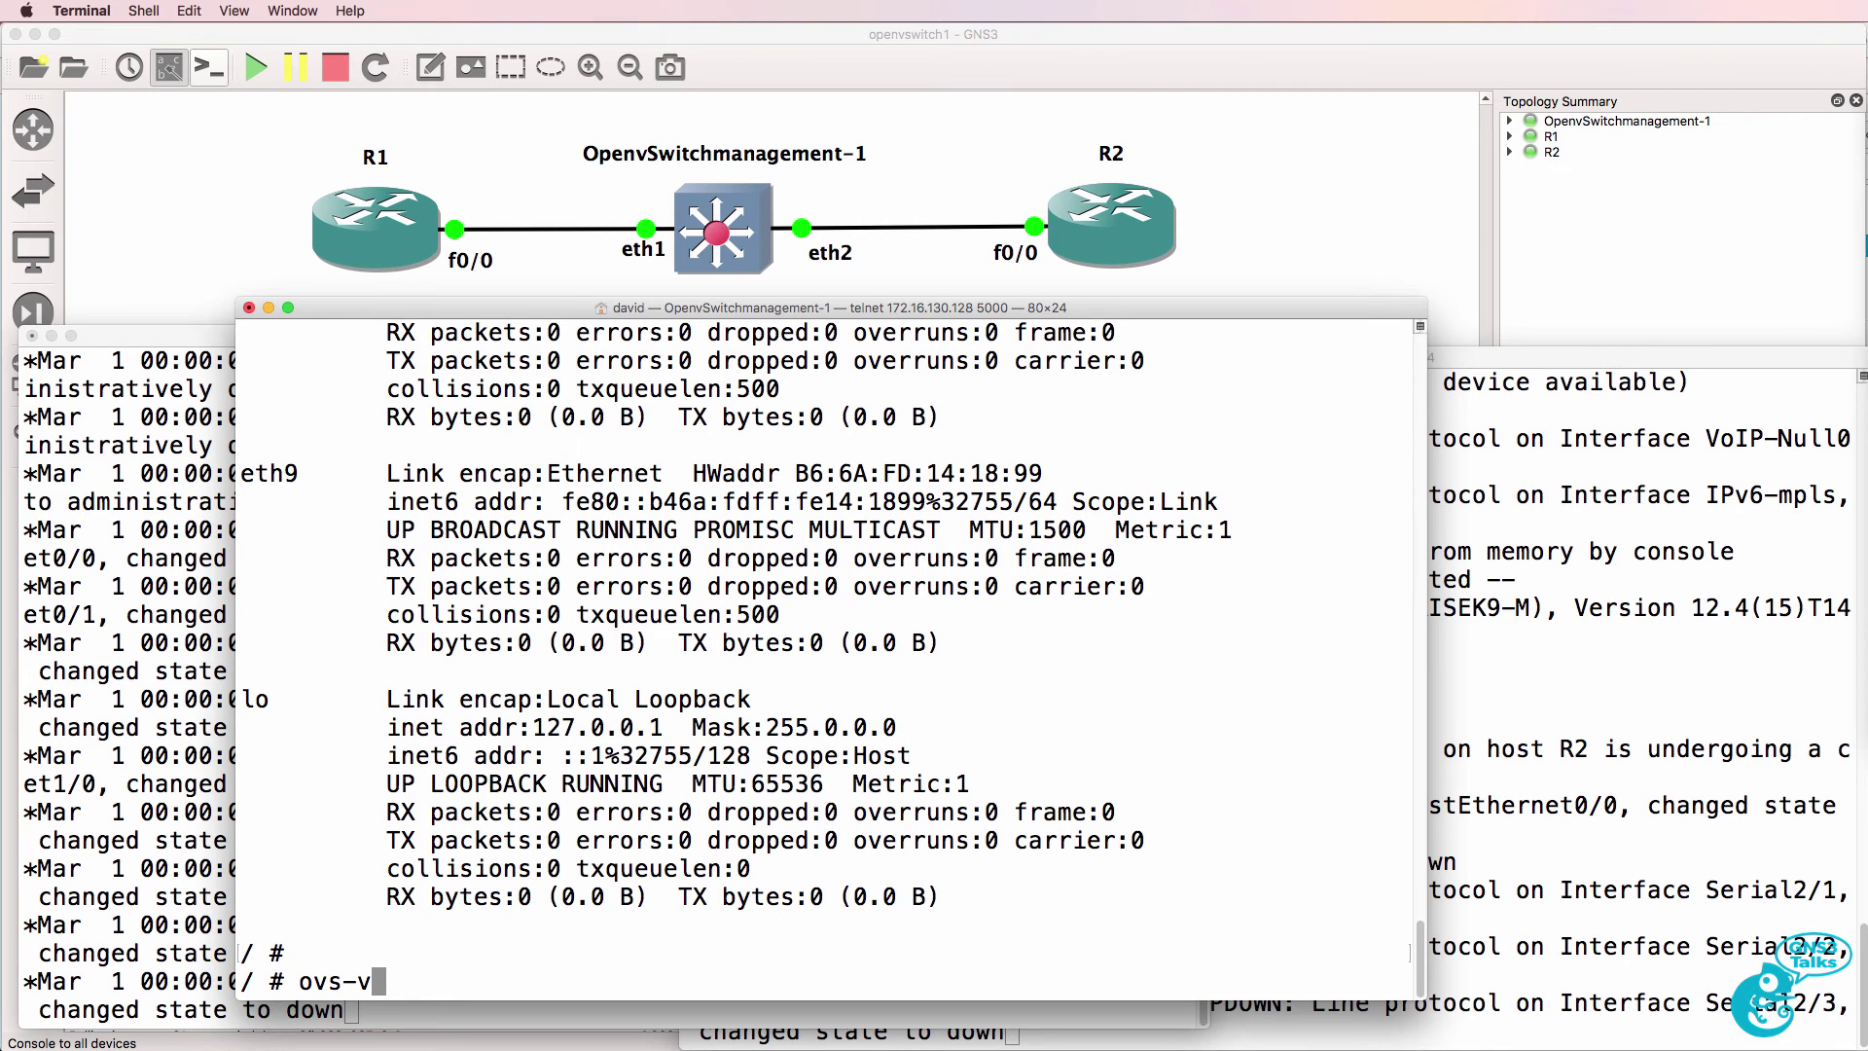
{"action": "type", "text": "sctl show"}
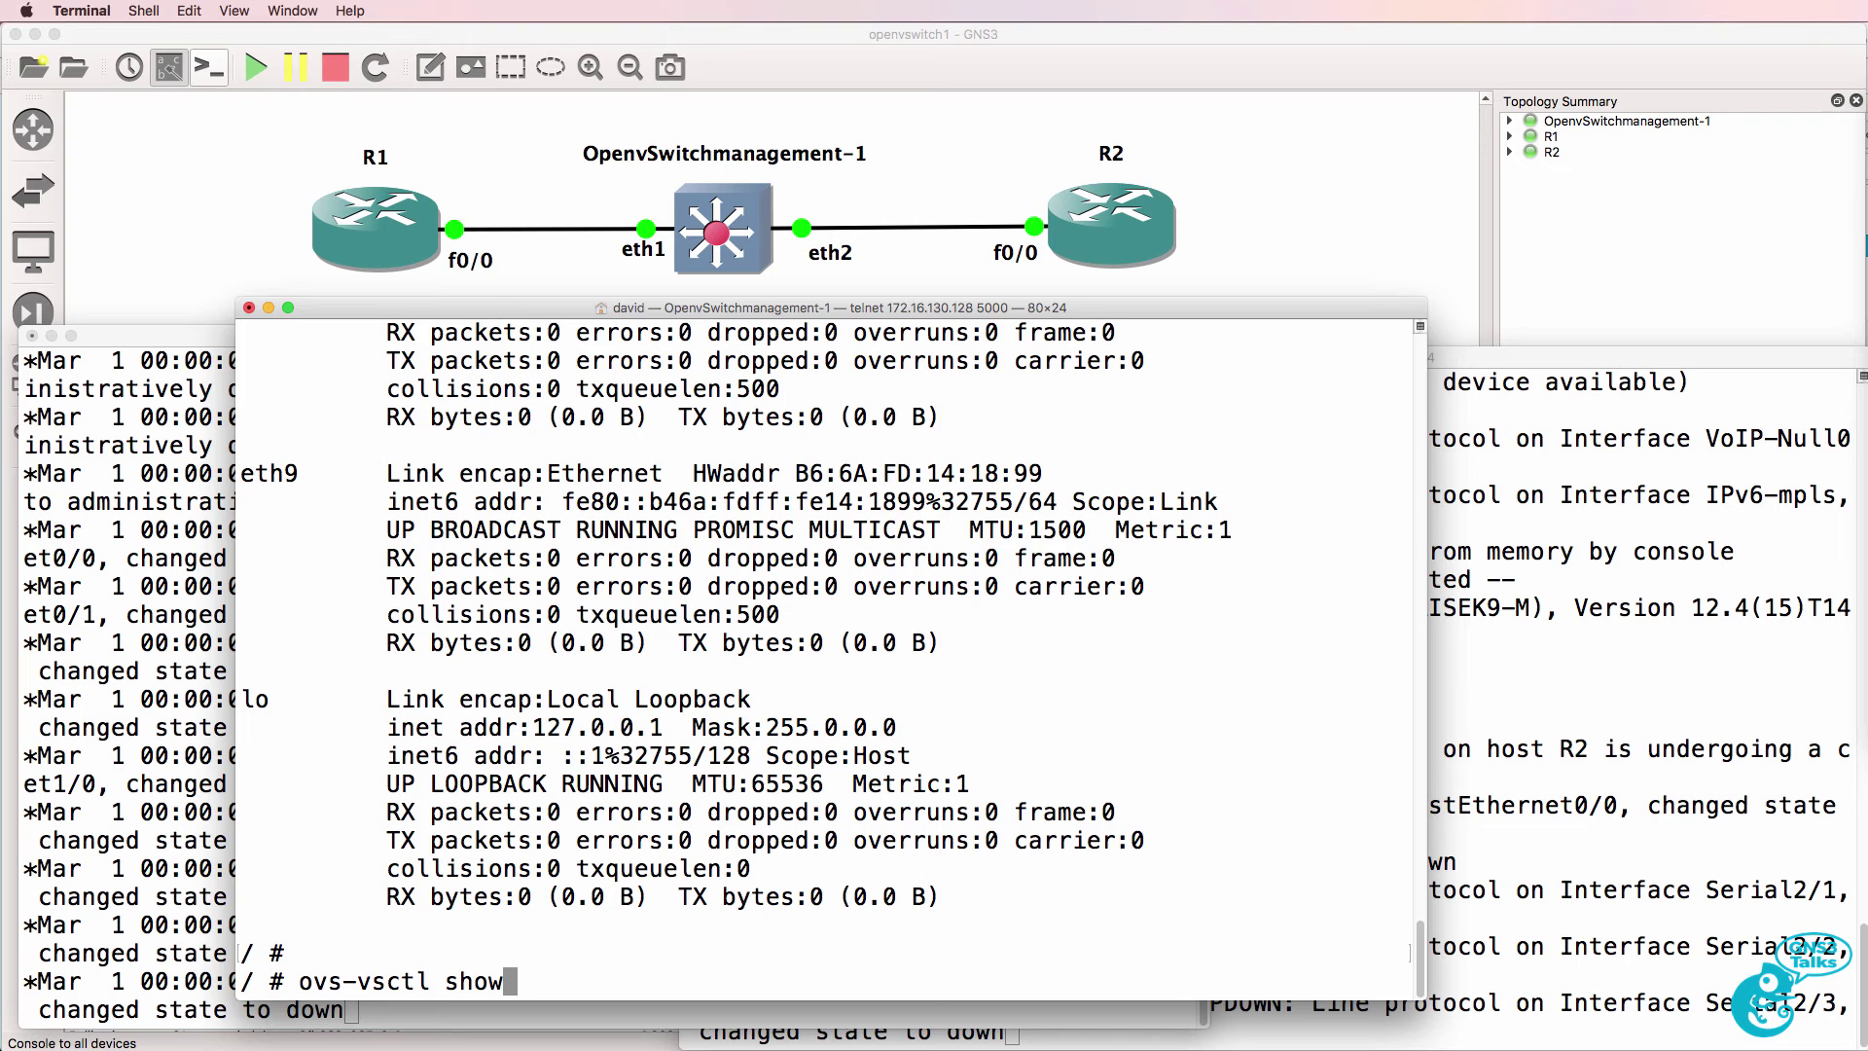
{"action": "key", "text": "Return"}
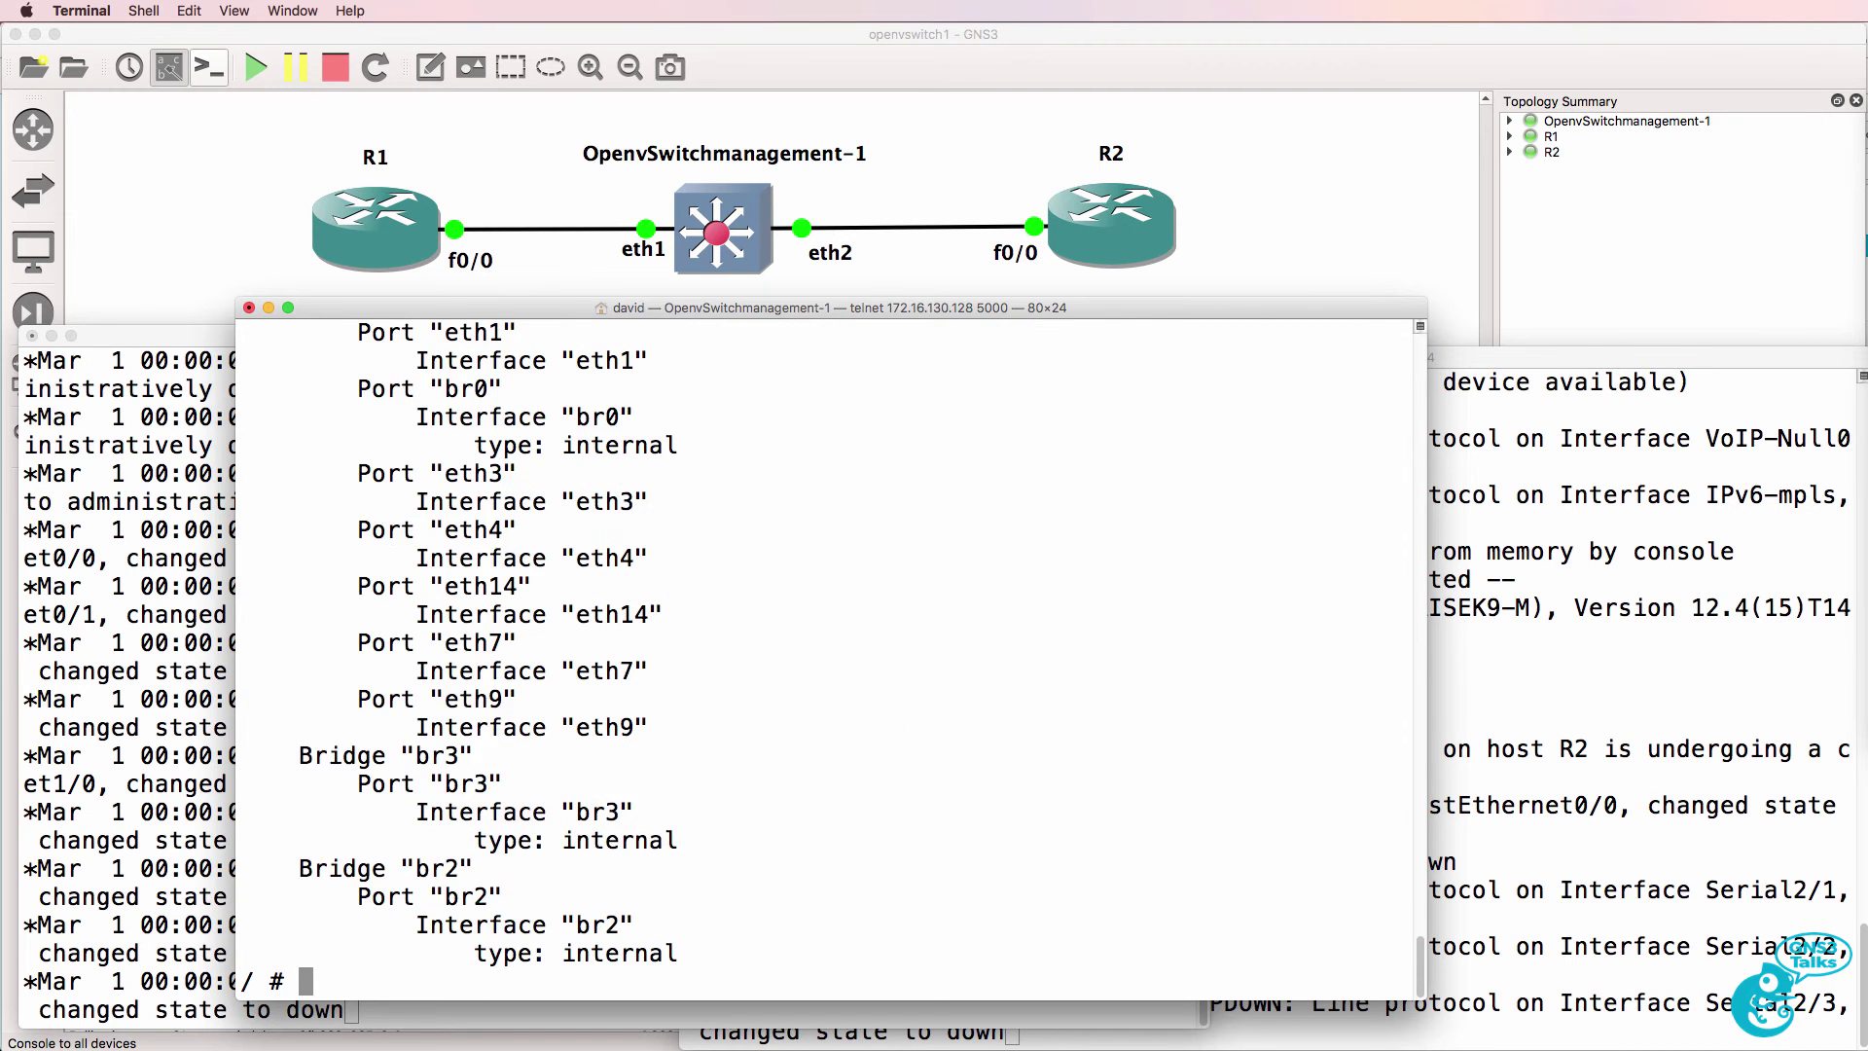
Review bridge br0 and its eth ports, marking br0 as an internal port, then scroll through bridges br2 and br3.
{"action": "scroll", "coordinate": [827, 657], "scroll_direction": "up", "scroll_amount": 10}
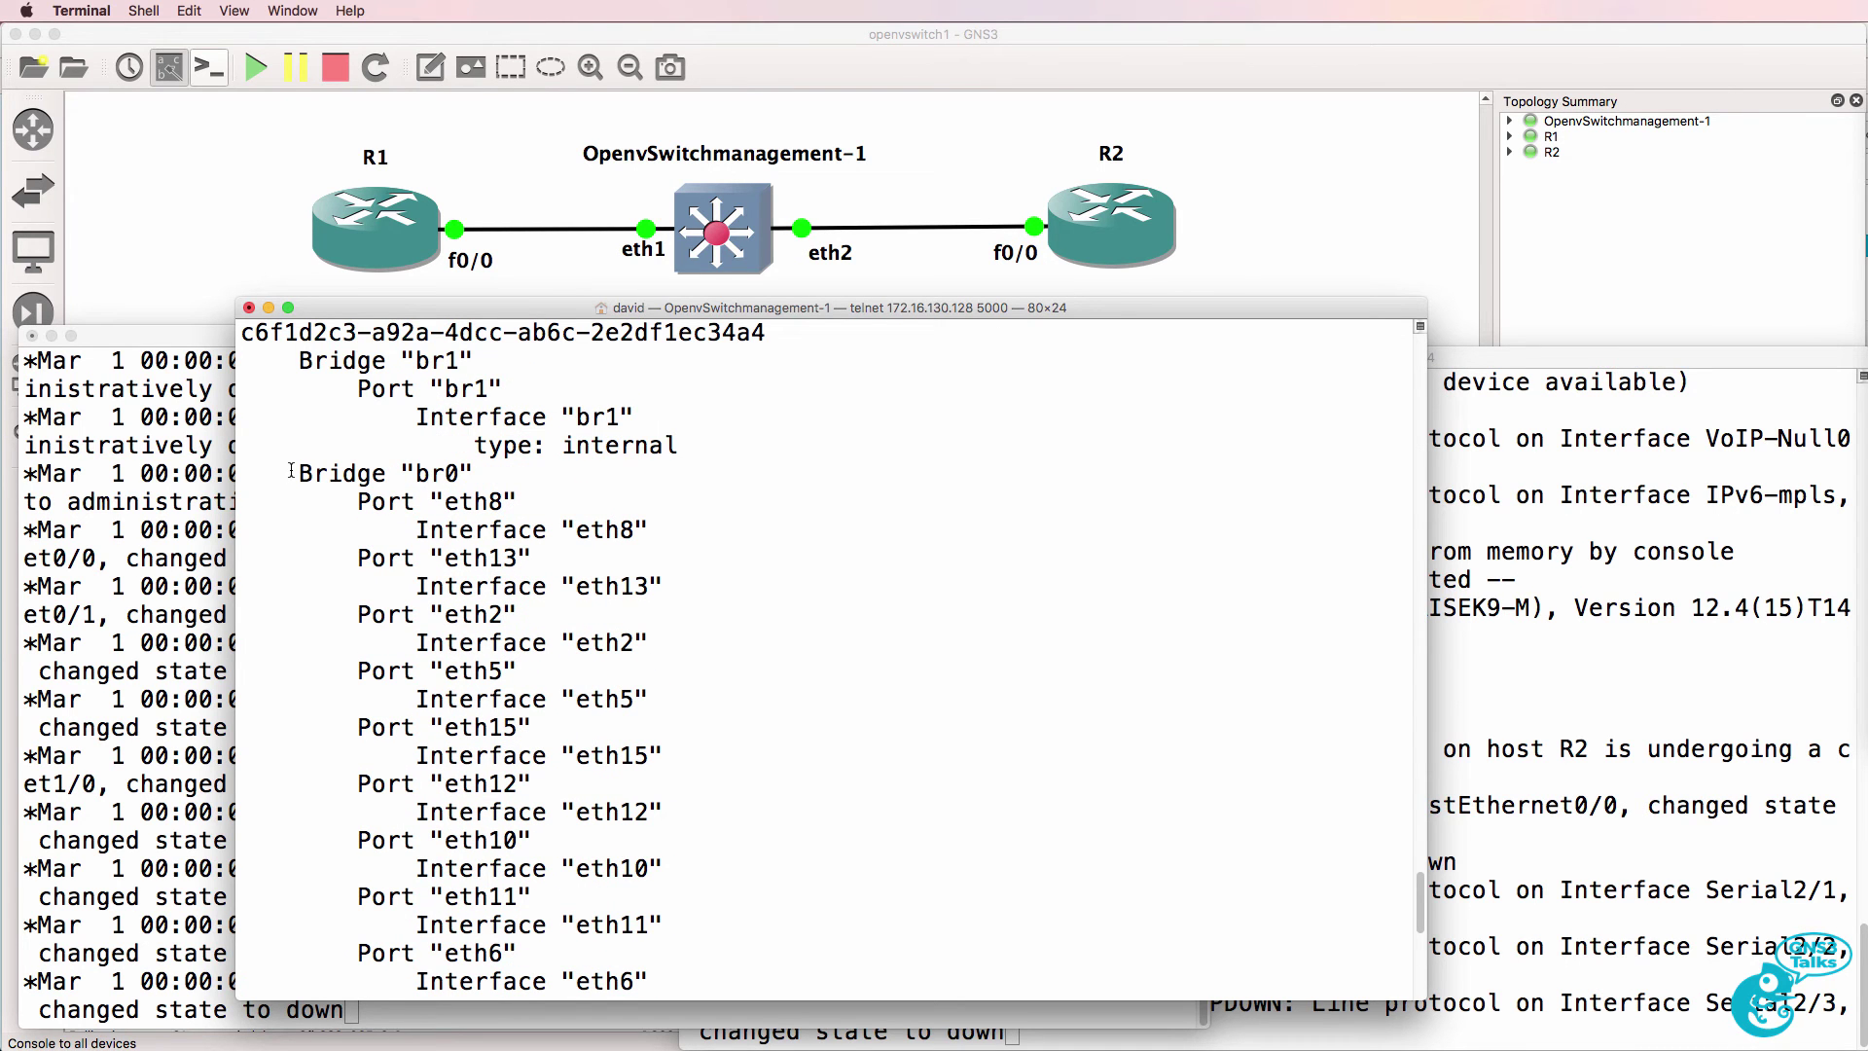
{"action": "left_click_drag", "start_coordinate": [287, 473], "coordinate": [532, 465]}
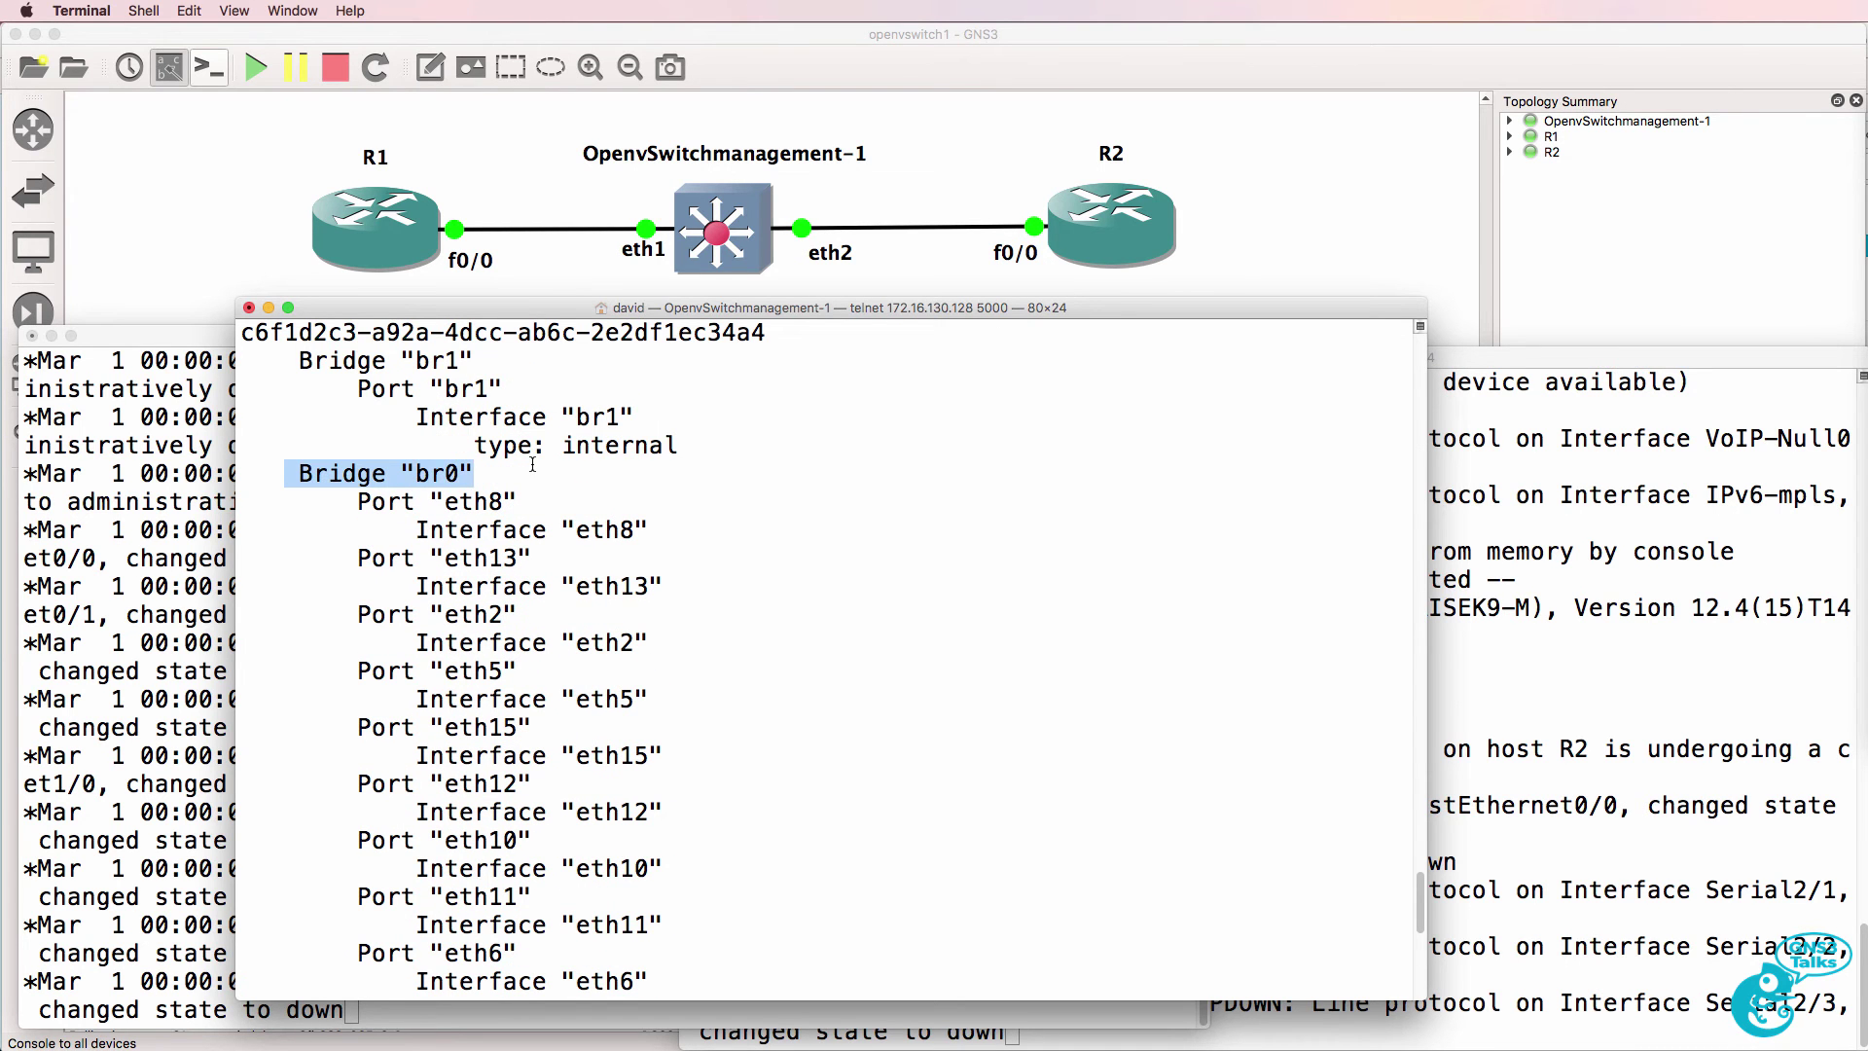
{"action": "left_click_drag", "start_coordinate": [358, 501], "coordinate": [711, 771]}
{"action": "scroll", "coordinate": [568, 693], "scroll_direction": "down", "scroll_amount": 5}
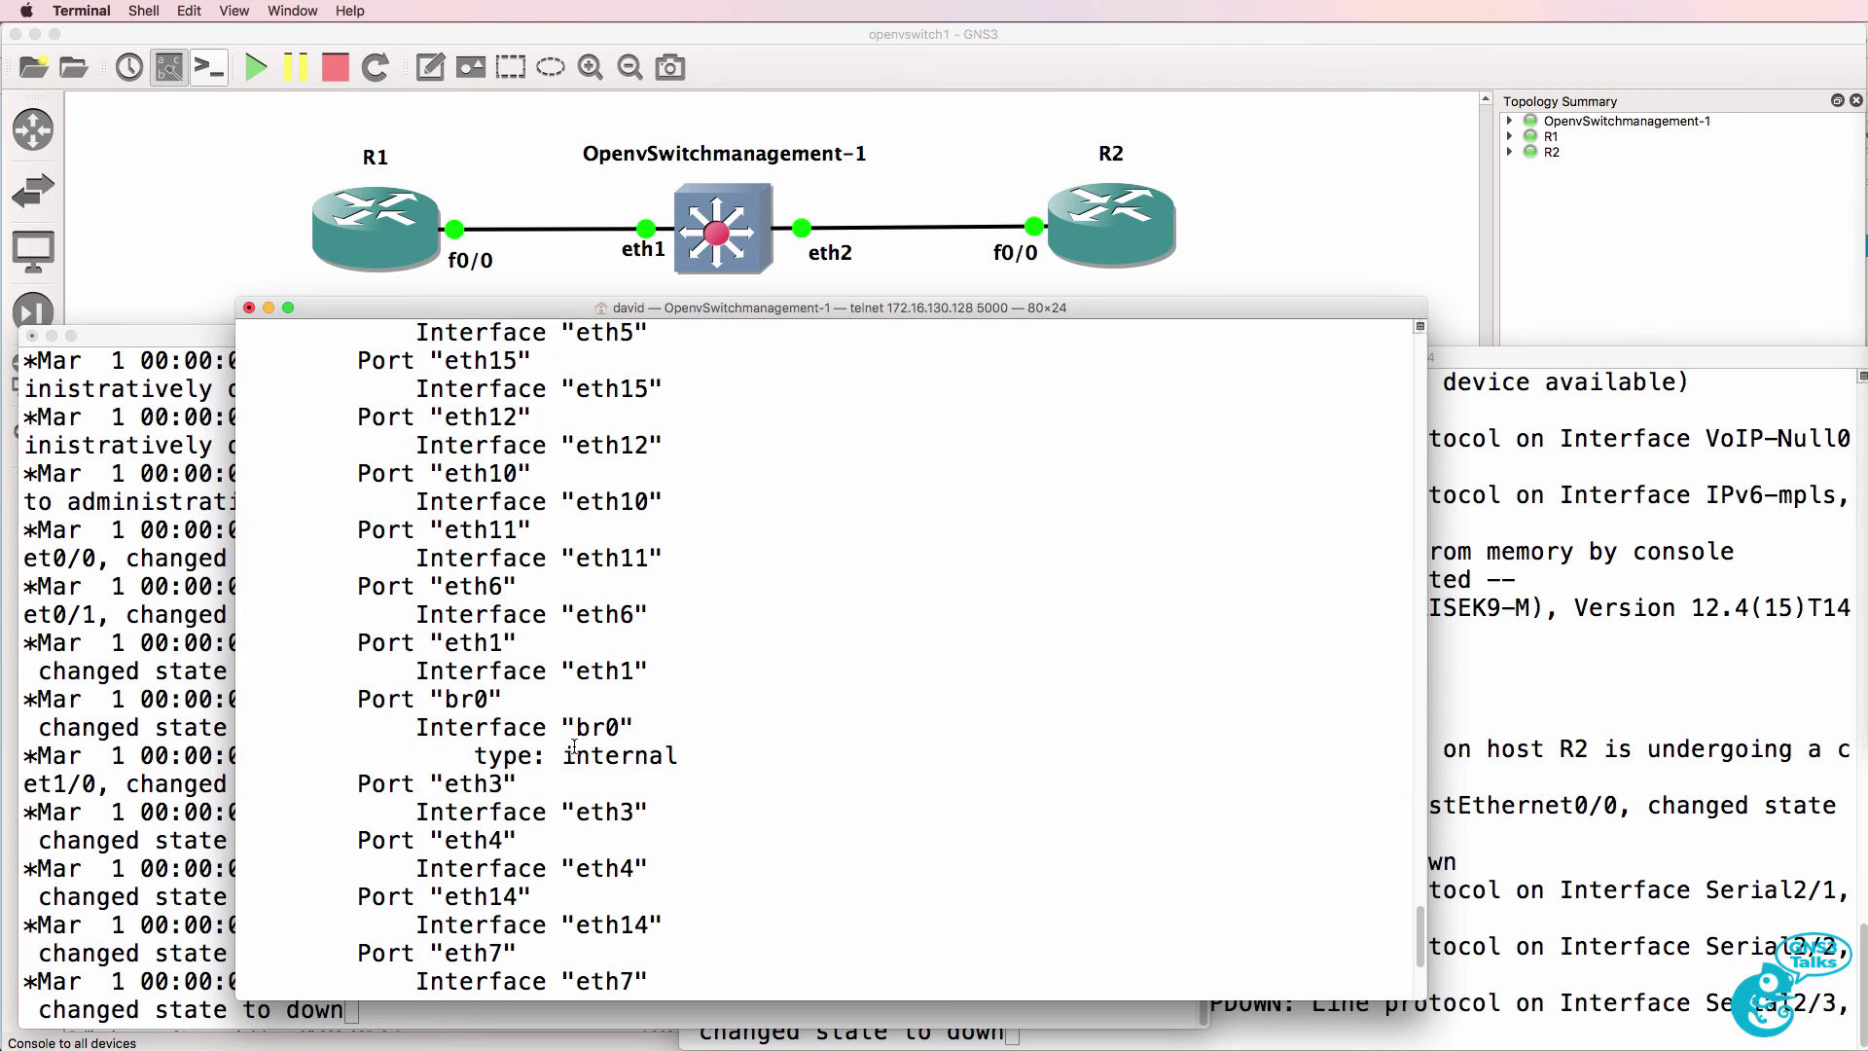
{"action": "double_click", "coordinate": [572, 751]}
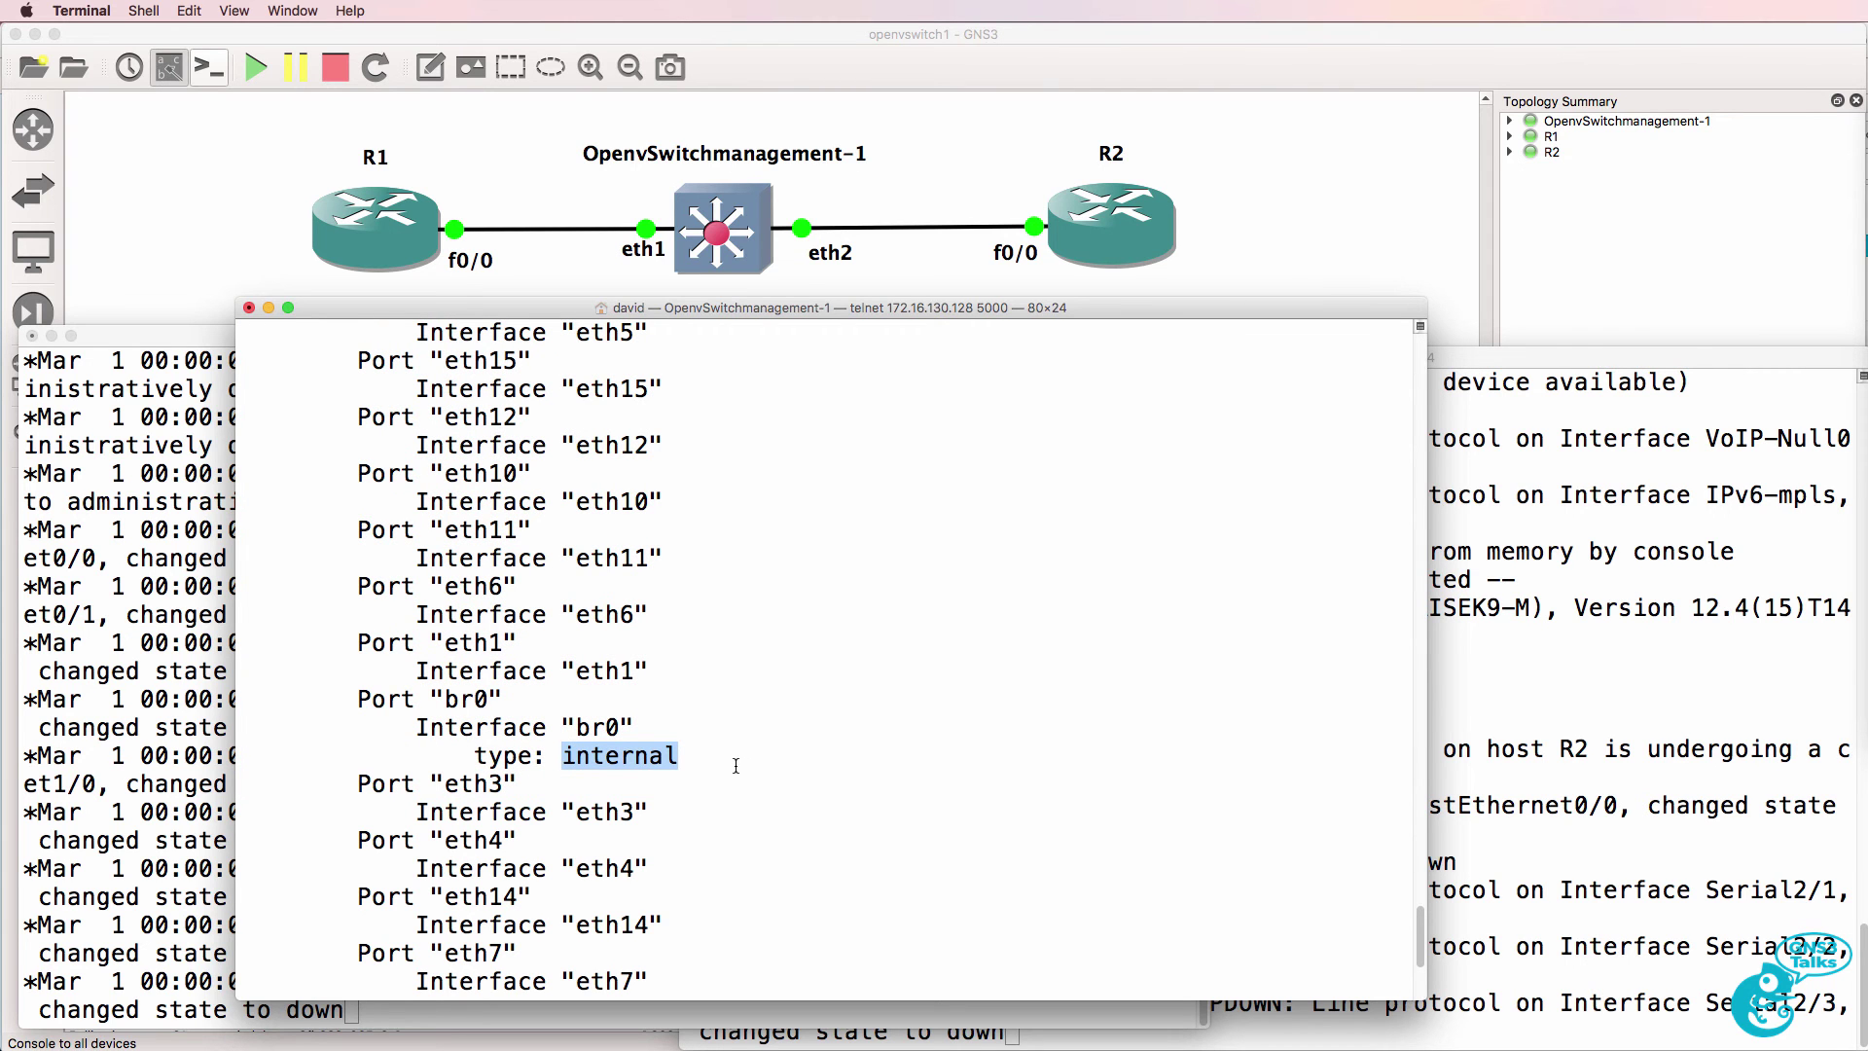
{"action": "scroll", "coordinate": [737, 765], "scroll_direction": "down", "scroll_amount": 10}
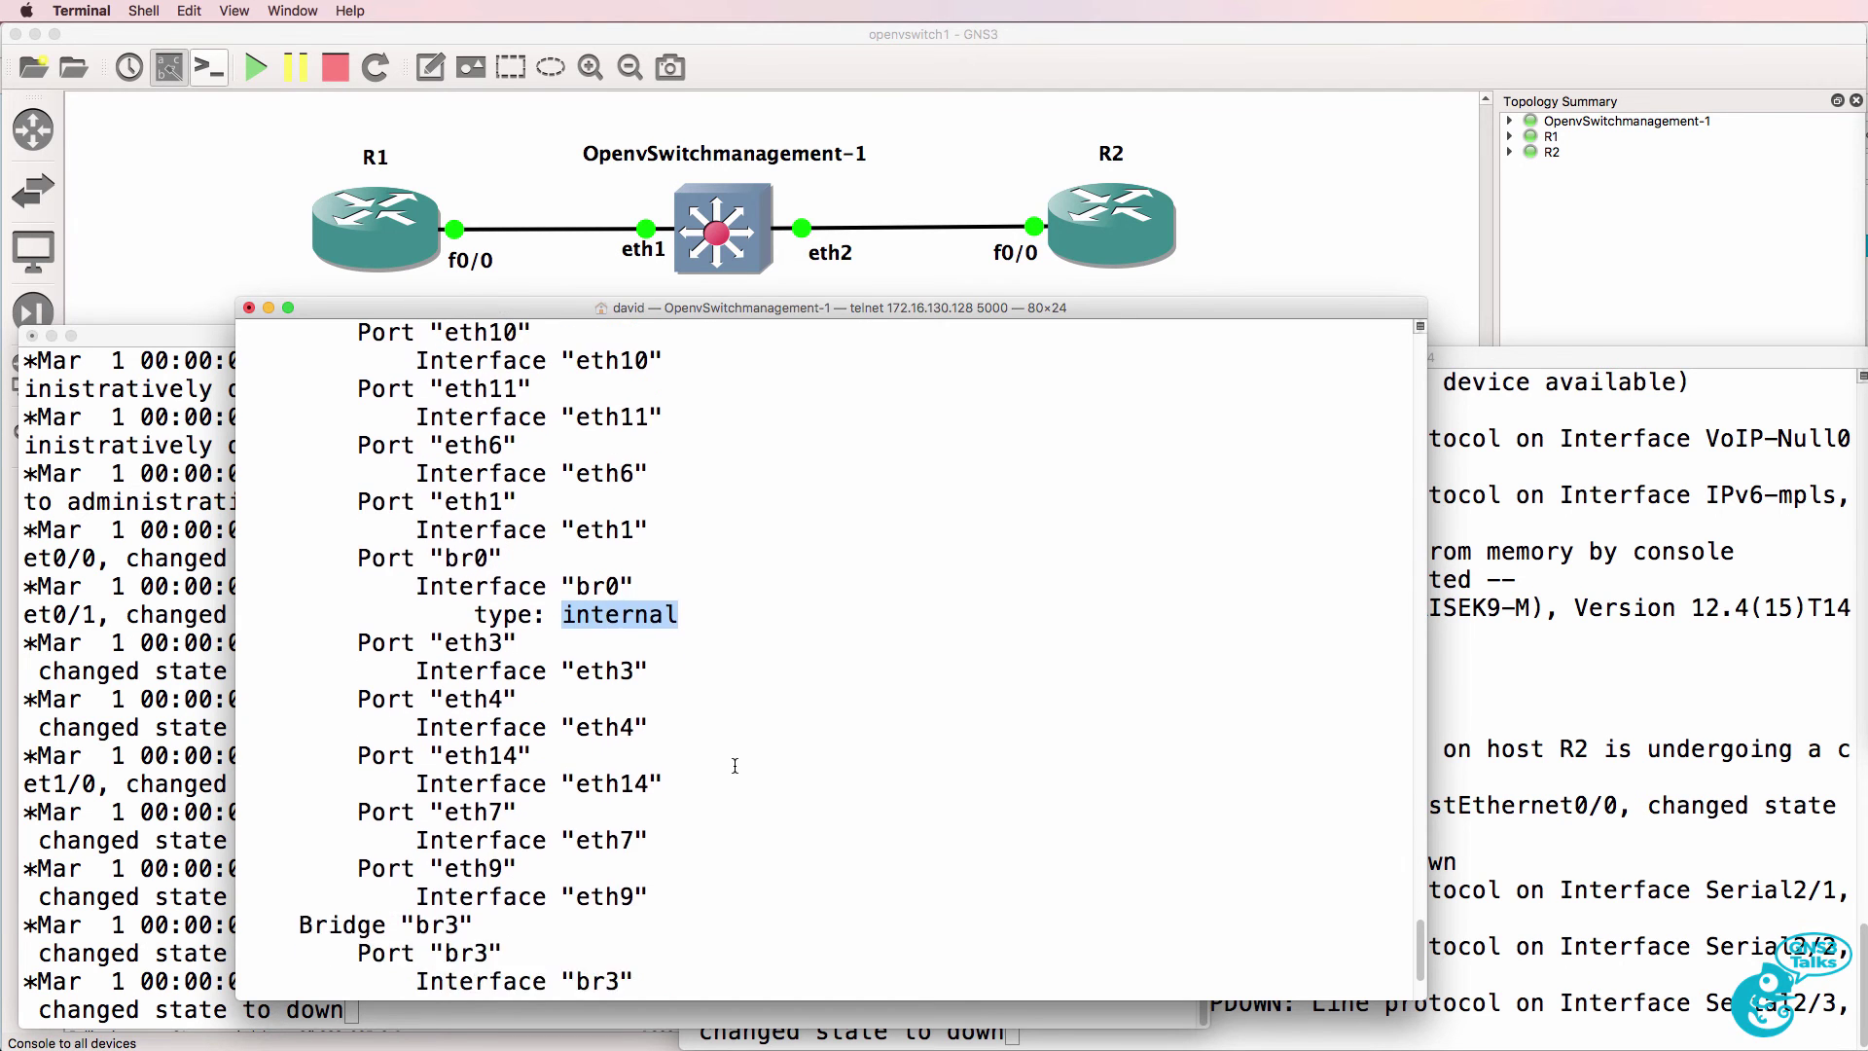
{"action": "scroll", "coordinate": [726, 767], "scroll_direction": "down", "scroll_amount": 1}
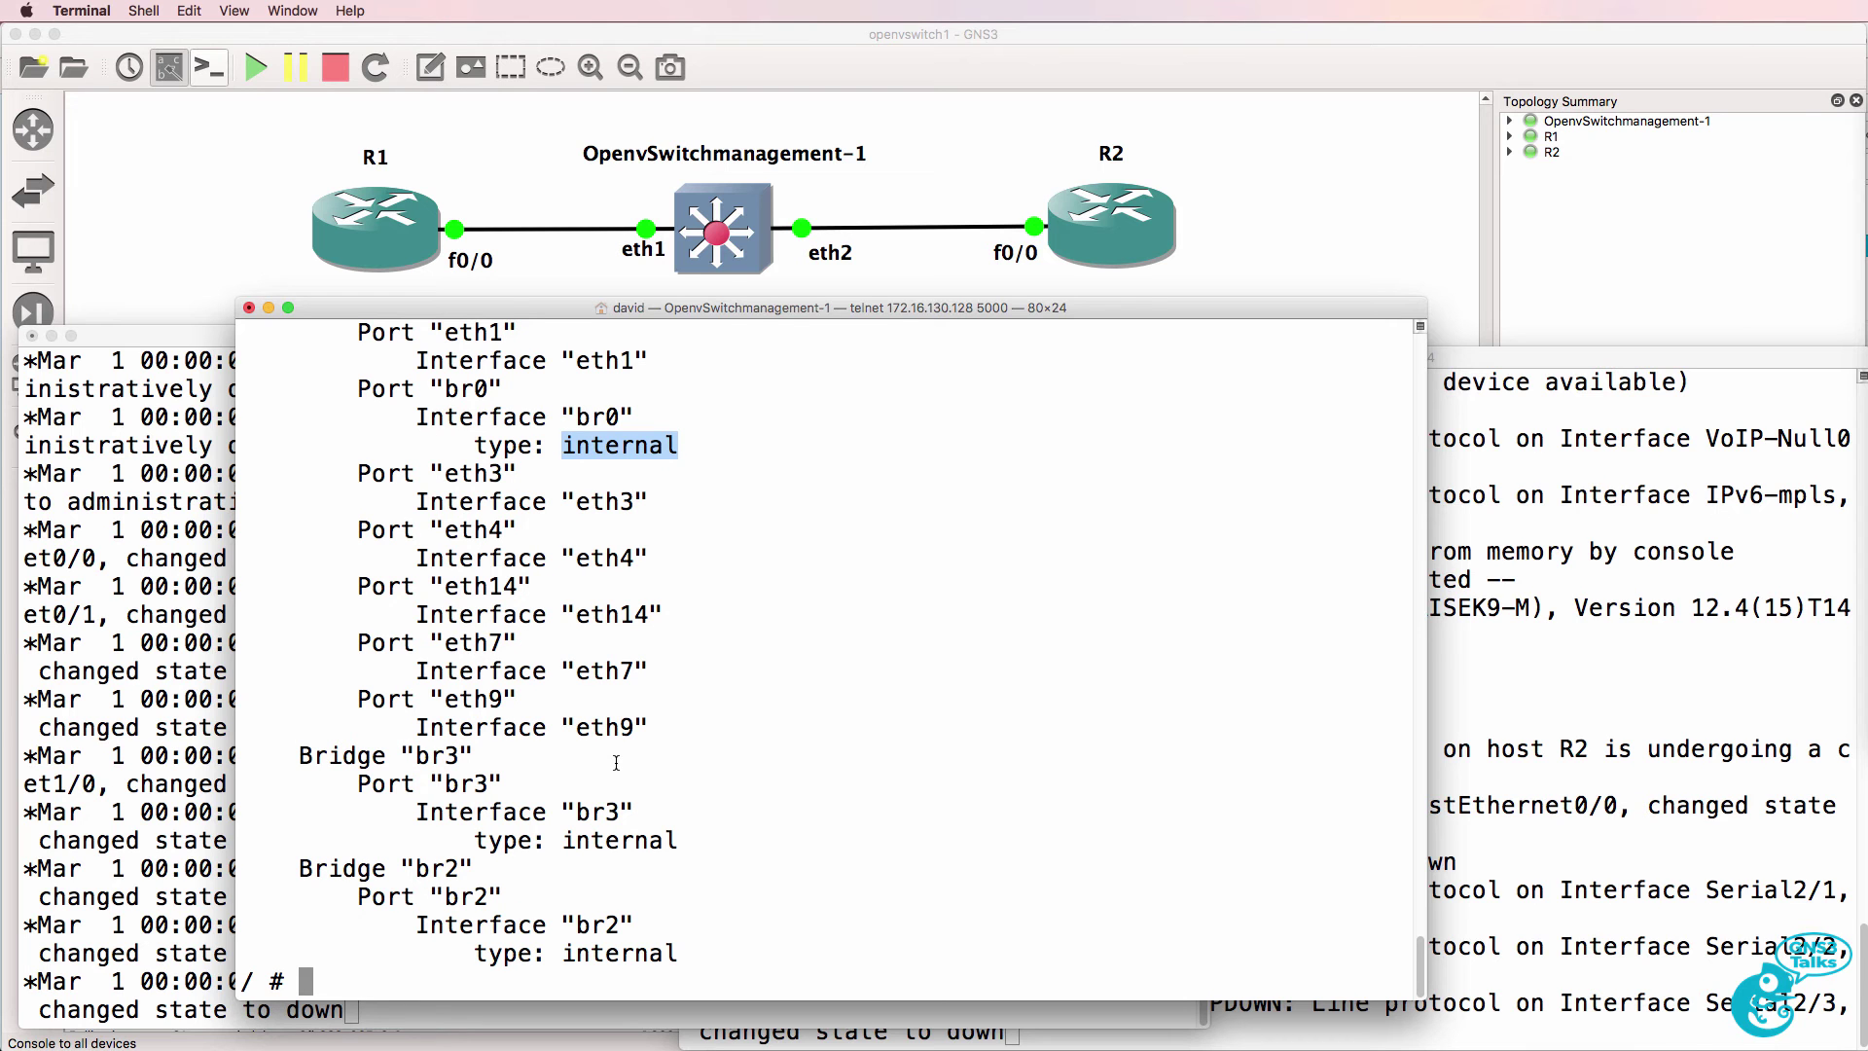
Run ovs-ofctl -O OpenFlow13 dump-ports br0 in the switch console.
{"action": "type", "text": "ovs-ofctl -O OpenFlow13 dump-ports br0"}
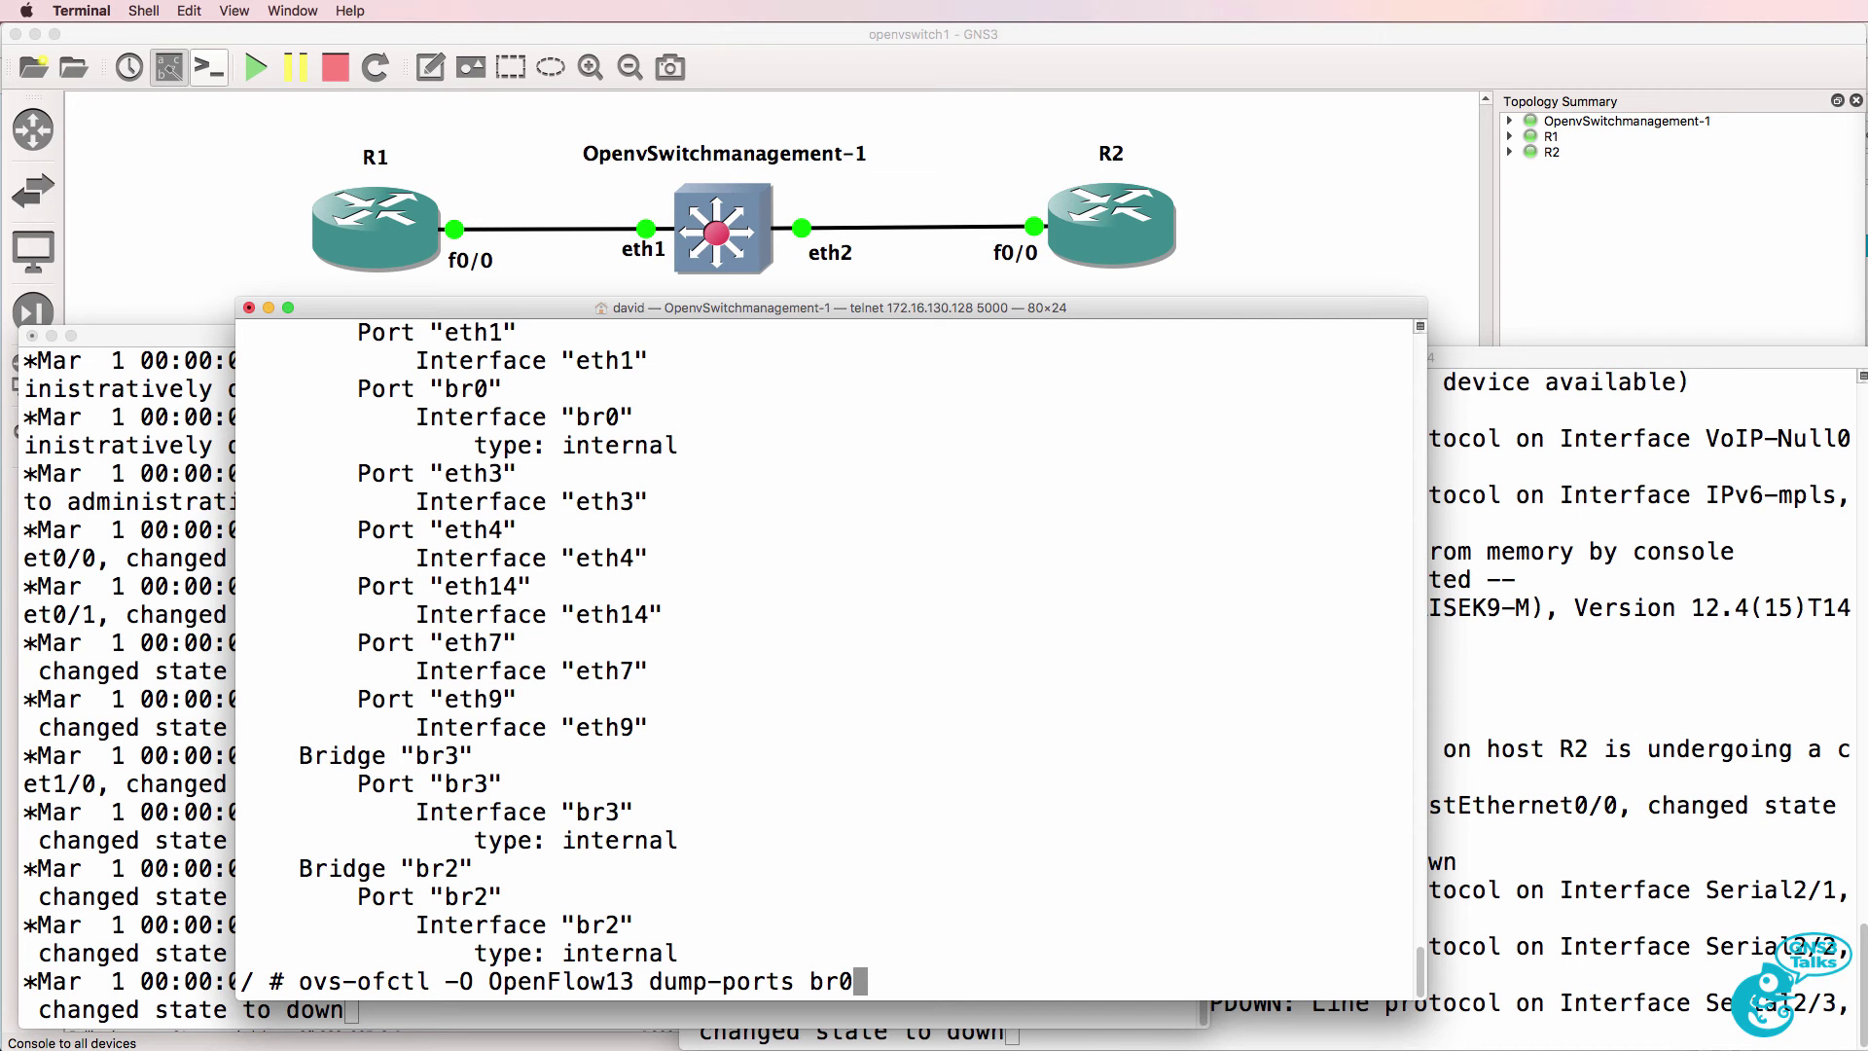
{"action": "key", "text": "Return"}
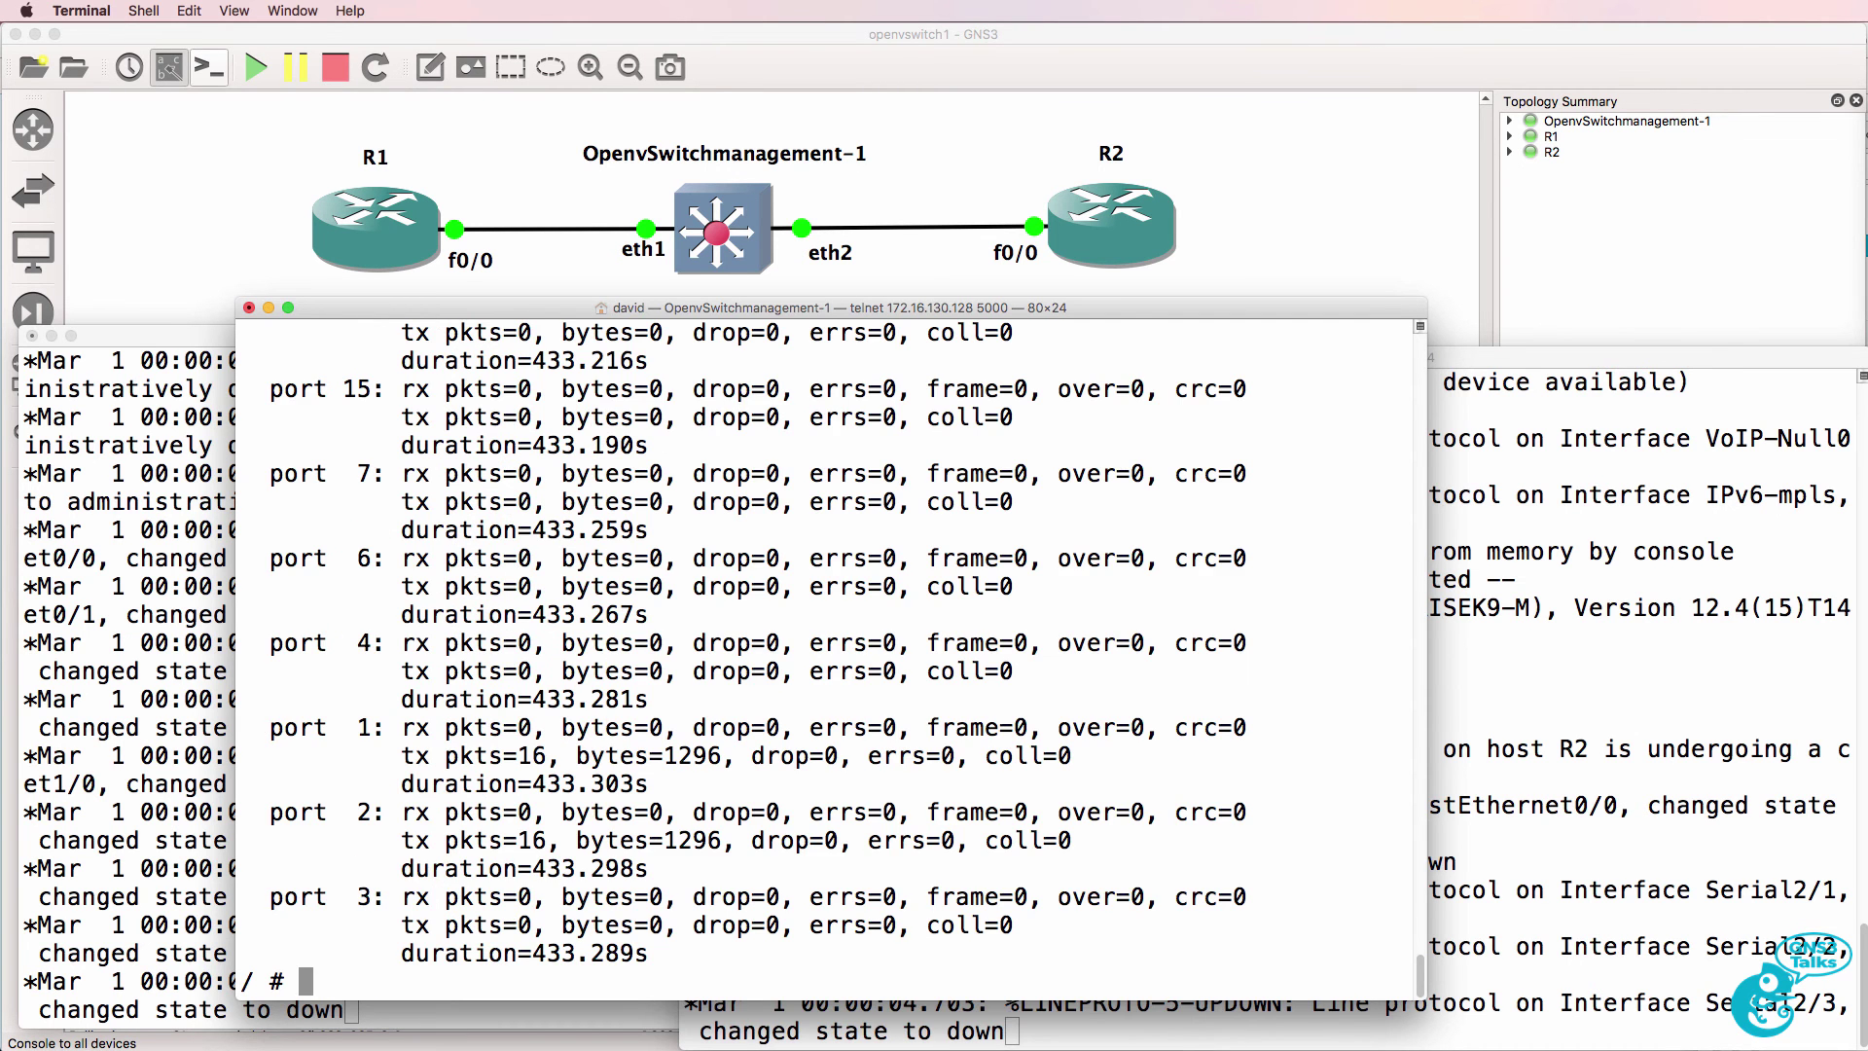
{"action": "scroll", "coordinate": [740, 657], "scroll_direction": "up", "scroll_amount": 10}
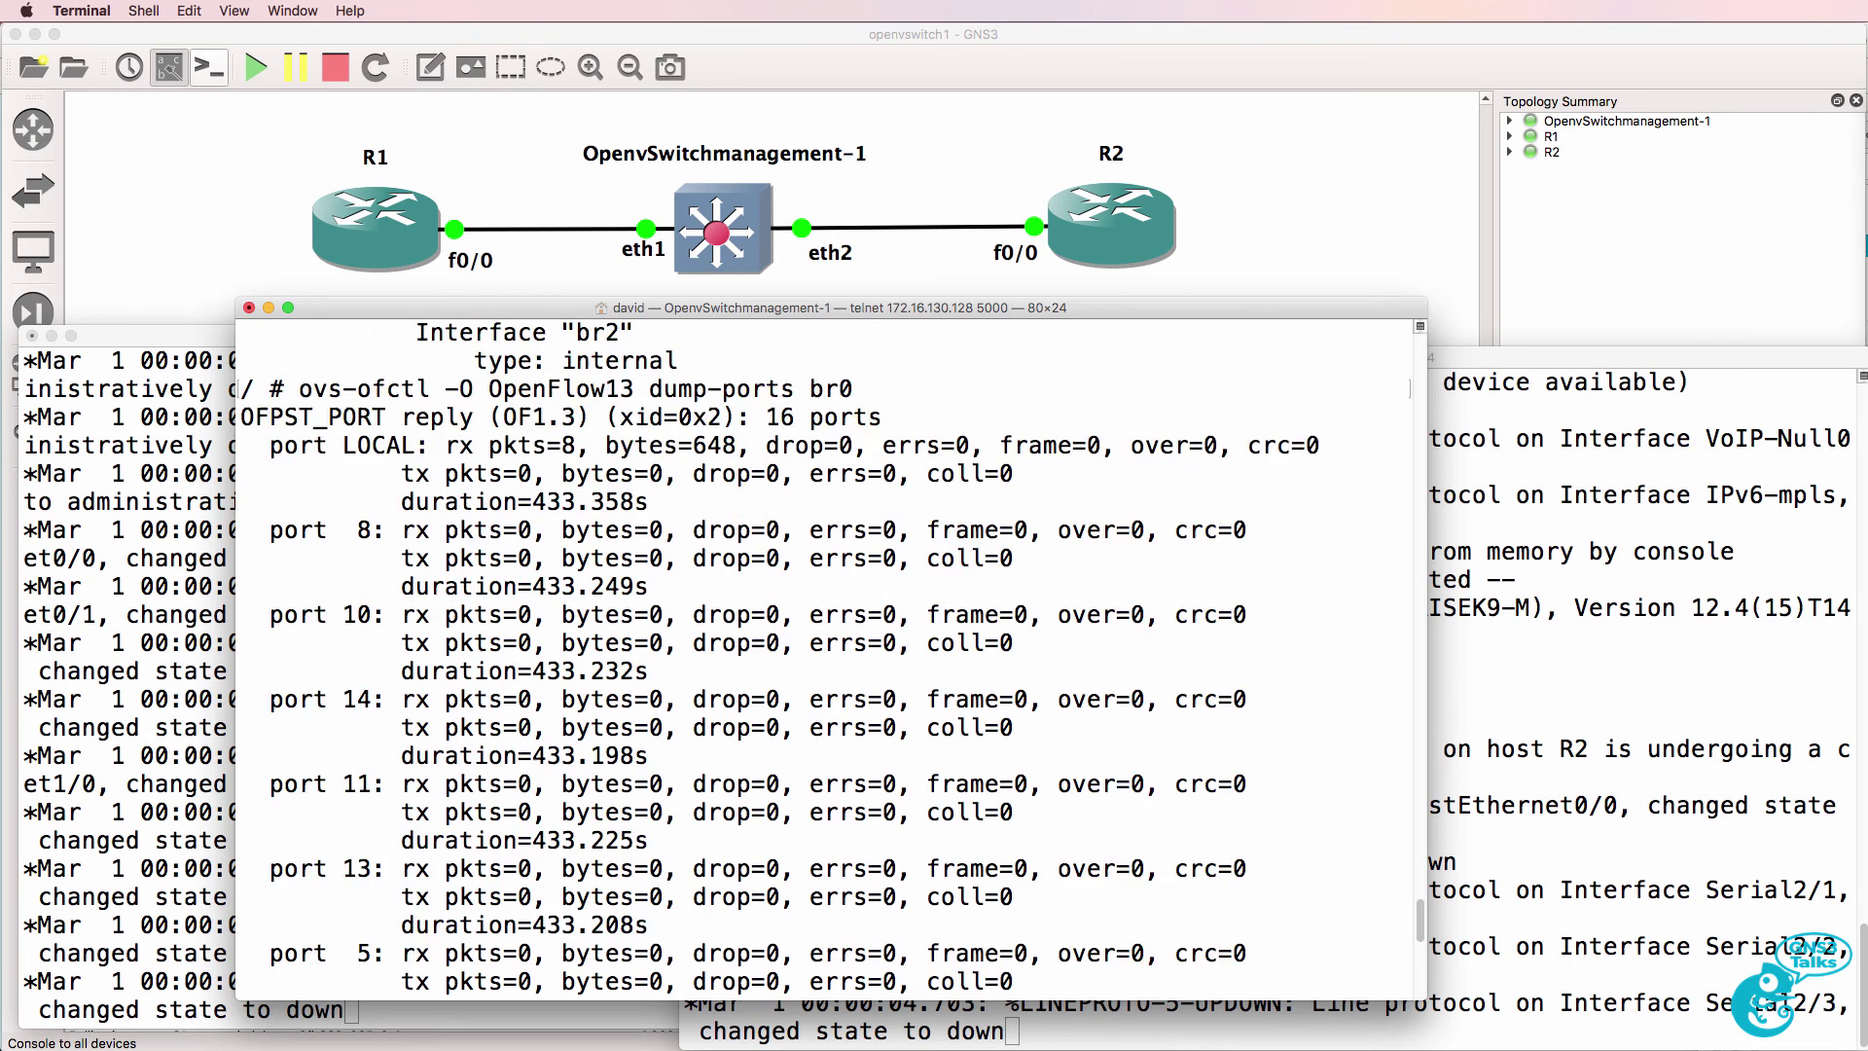
{"action": "scroll", "coordinate": [920, 545], "scroll_direction": "down", "scroll_amount": 2}
{"action": "left_click_drag", "start_coordinate": [475, 557], "coordinate": [748, 550]}
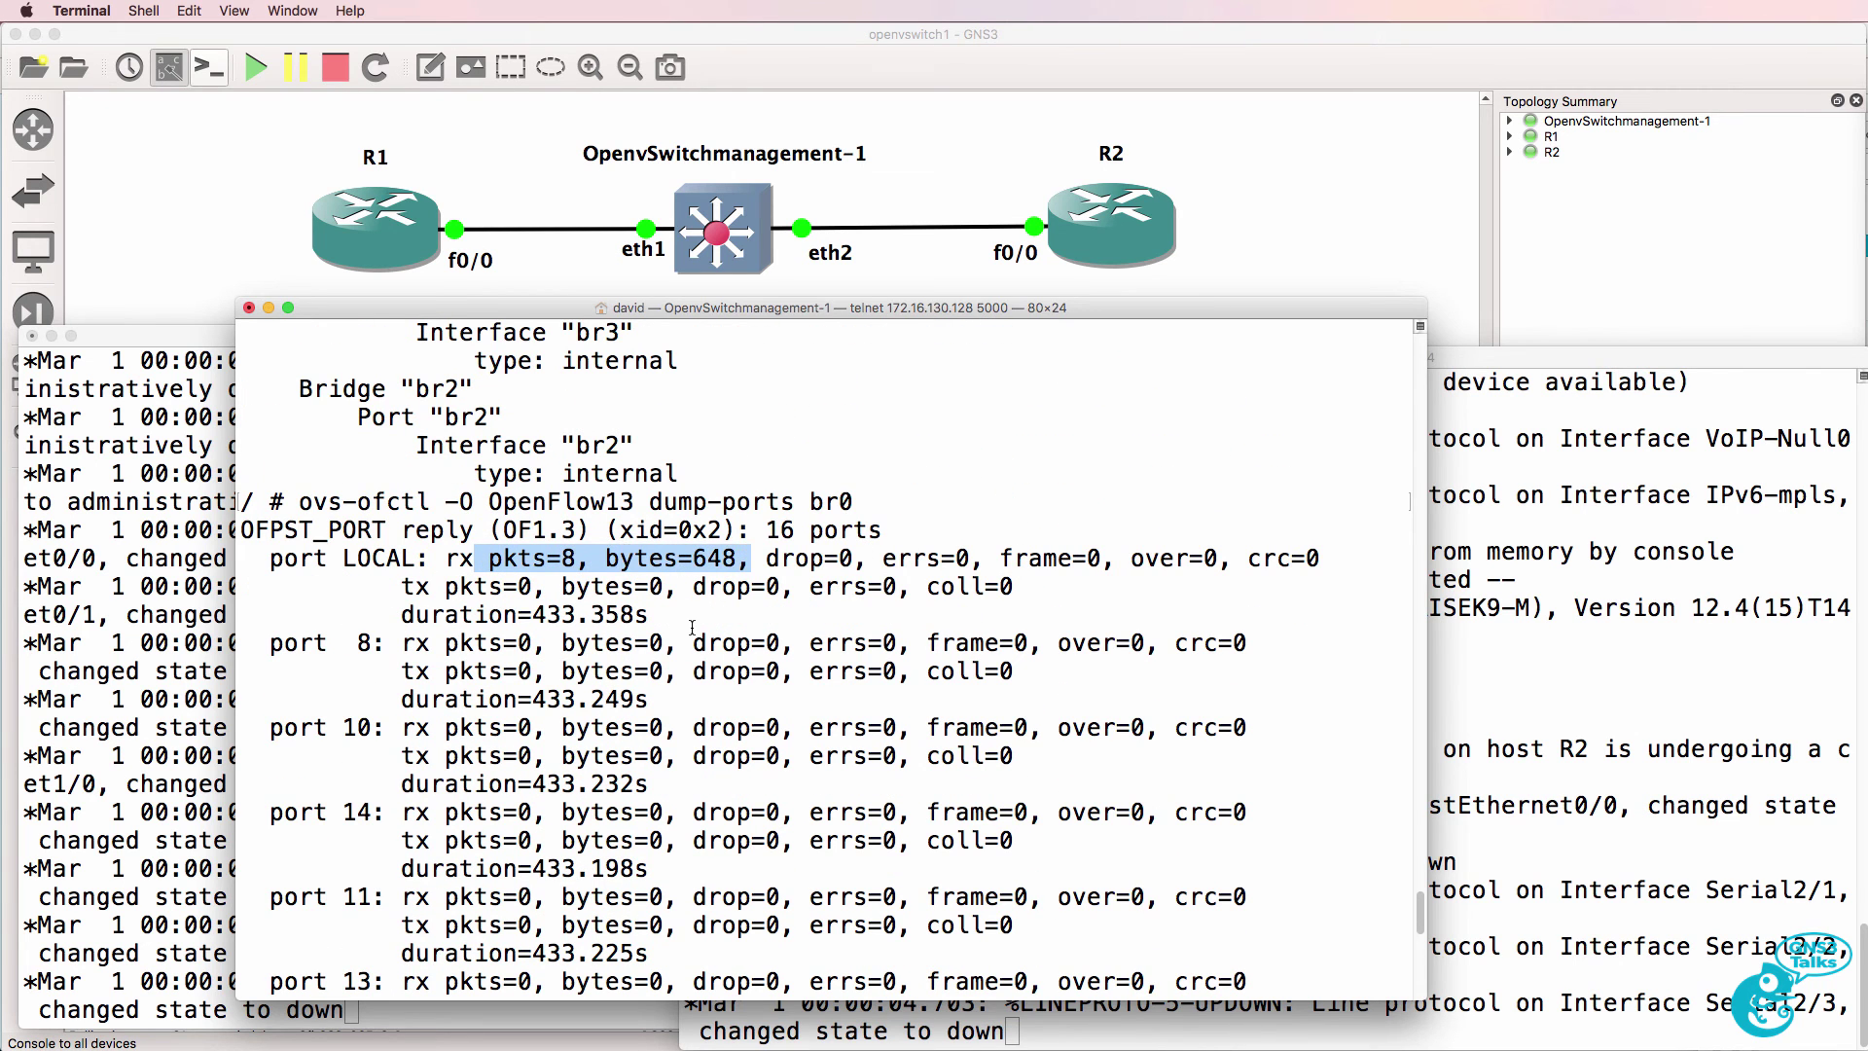
{"action": "scroll", "coordinate": [695, 624], "scroll_direction": "down", "scroll_amount": 5}
Highlight ports 1 and 2 each transmitting 16 packets (1296 bytes), then paste the dump-flows br0 command.
{"action": "scroll", "coordinate": [693, 627], "scroll_direction": "down", "scroll_amount": 7}
{"action": "left_click_drag", "start_coordinate": [260, 744], "coordinate": [869, 856]}
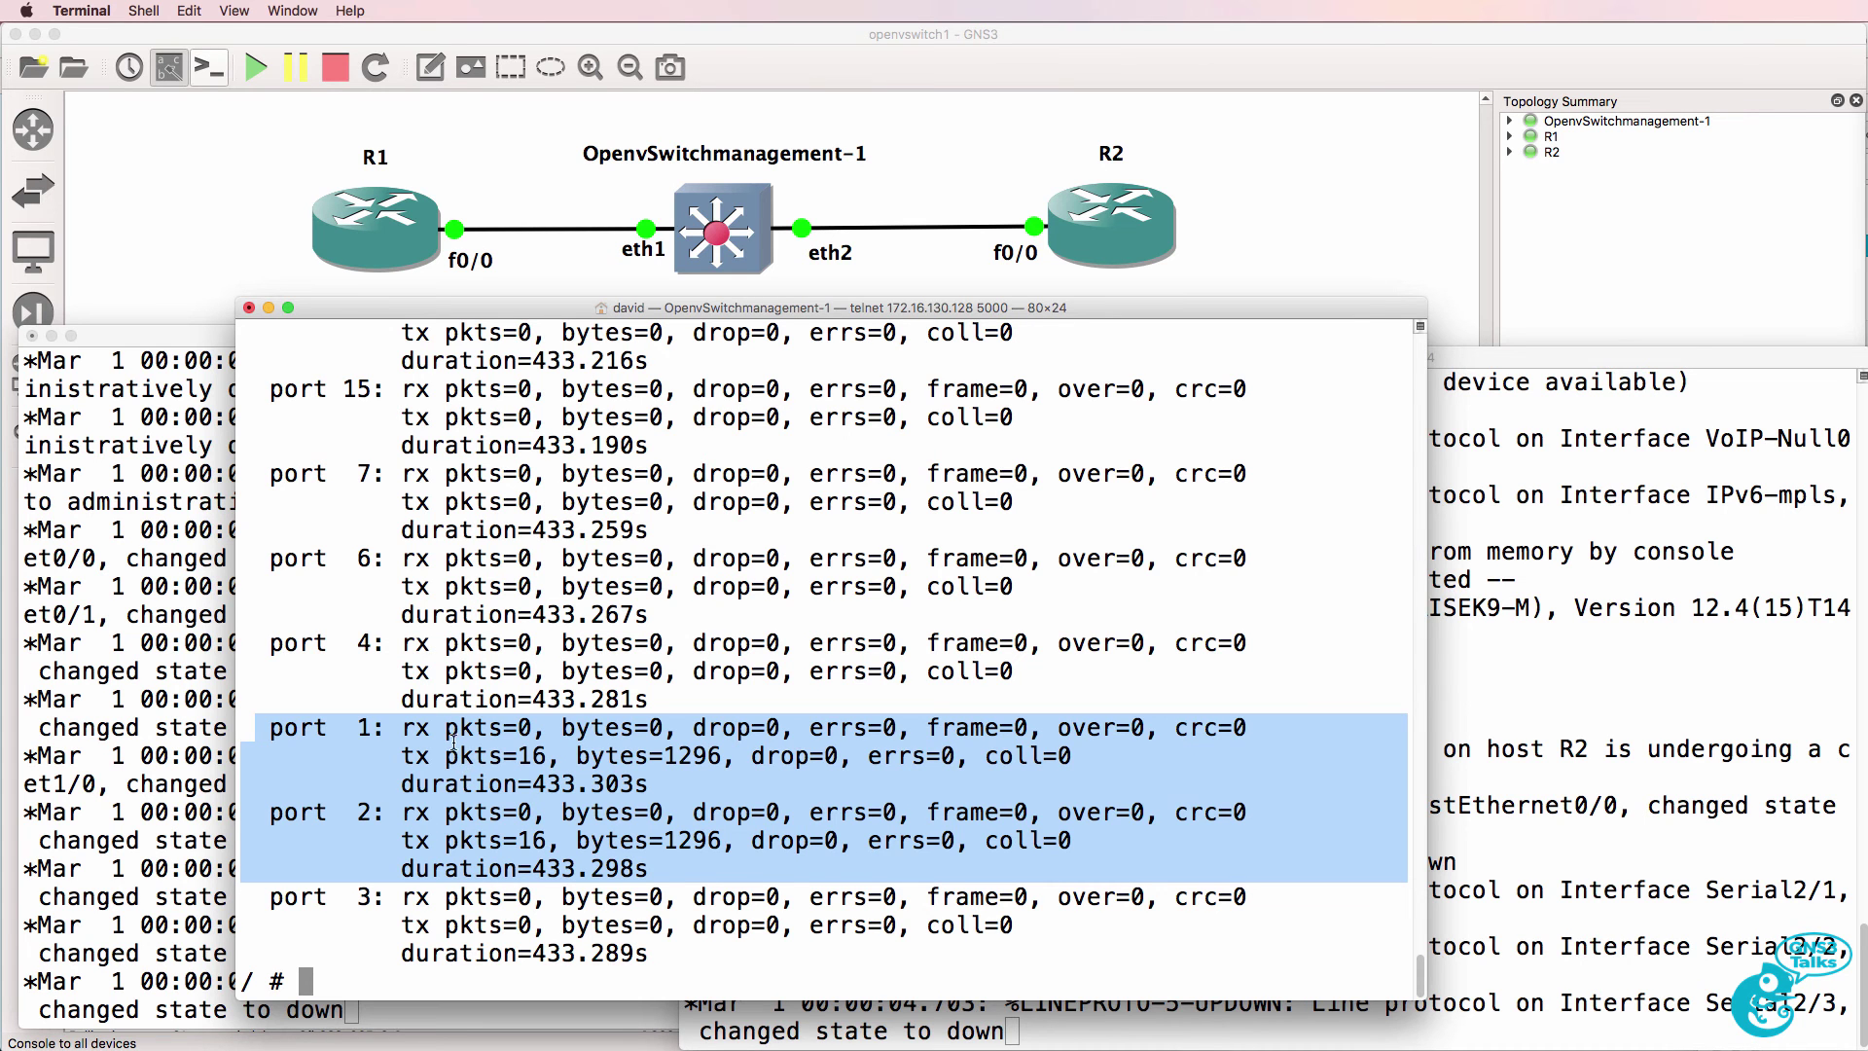
{"action": "left_click_drag", "start_coordinate": [402, 757], "coordinate": [752, 764]}
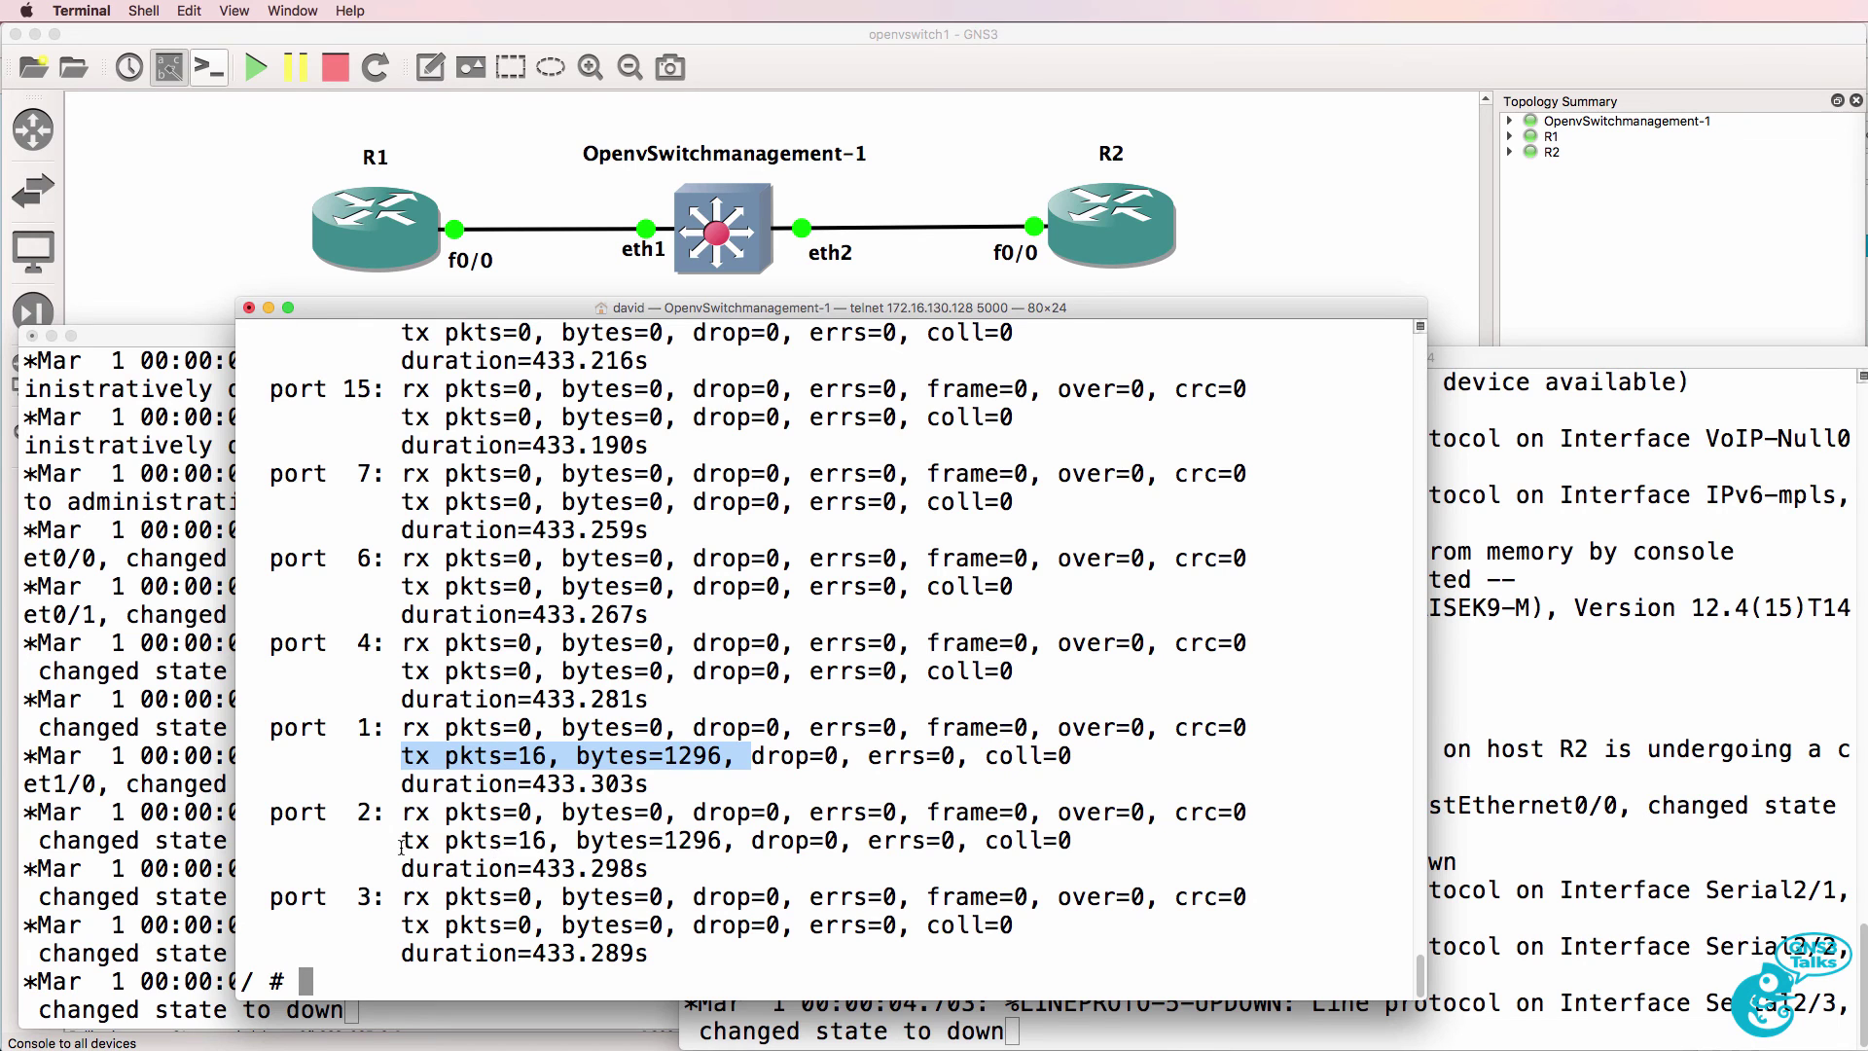
{"action": "left_click_drag", "start_coordinate": [402, 843], "coordinate": [725, 834]}
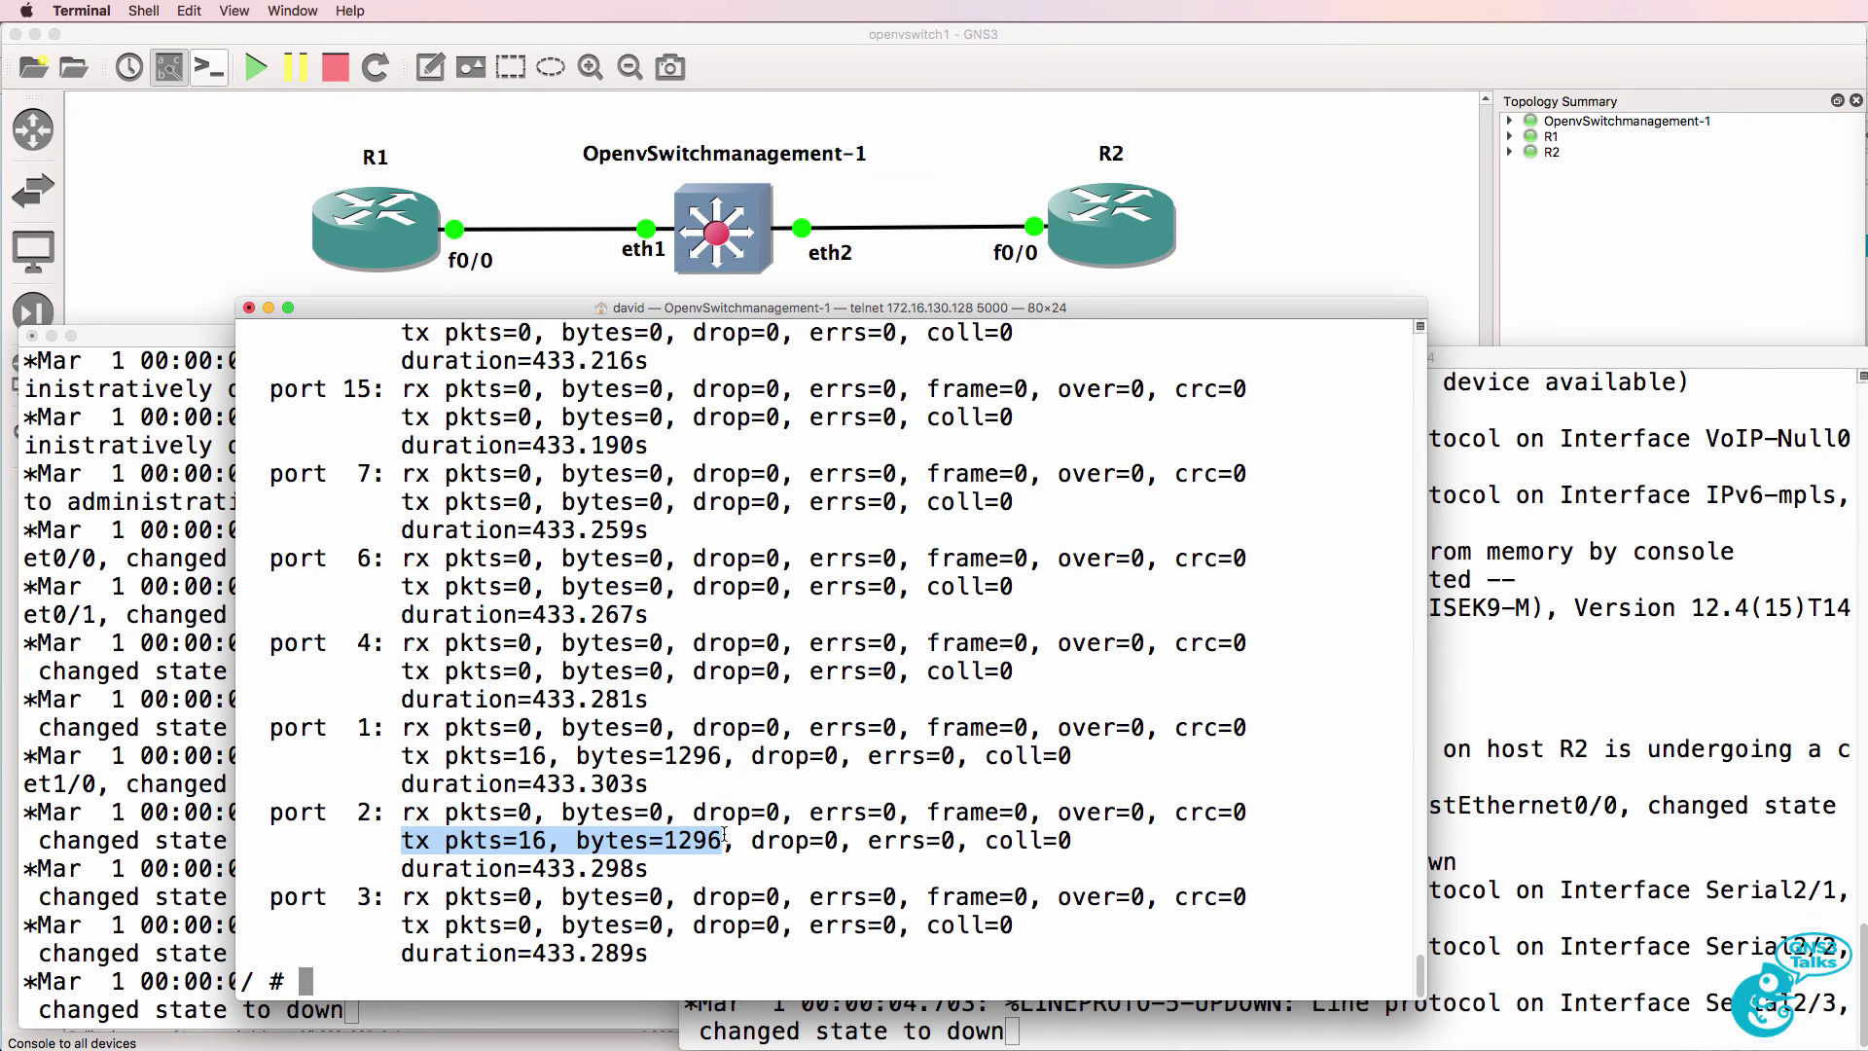
{"action": "right_click", "coordinate": [1192, 881]}
{"action": "left_click", "coordinate": [1224, 908]}
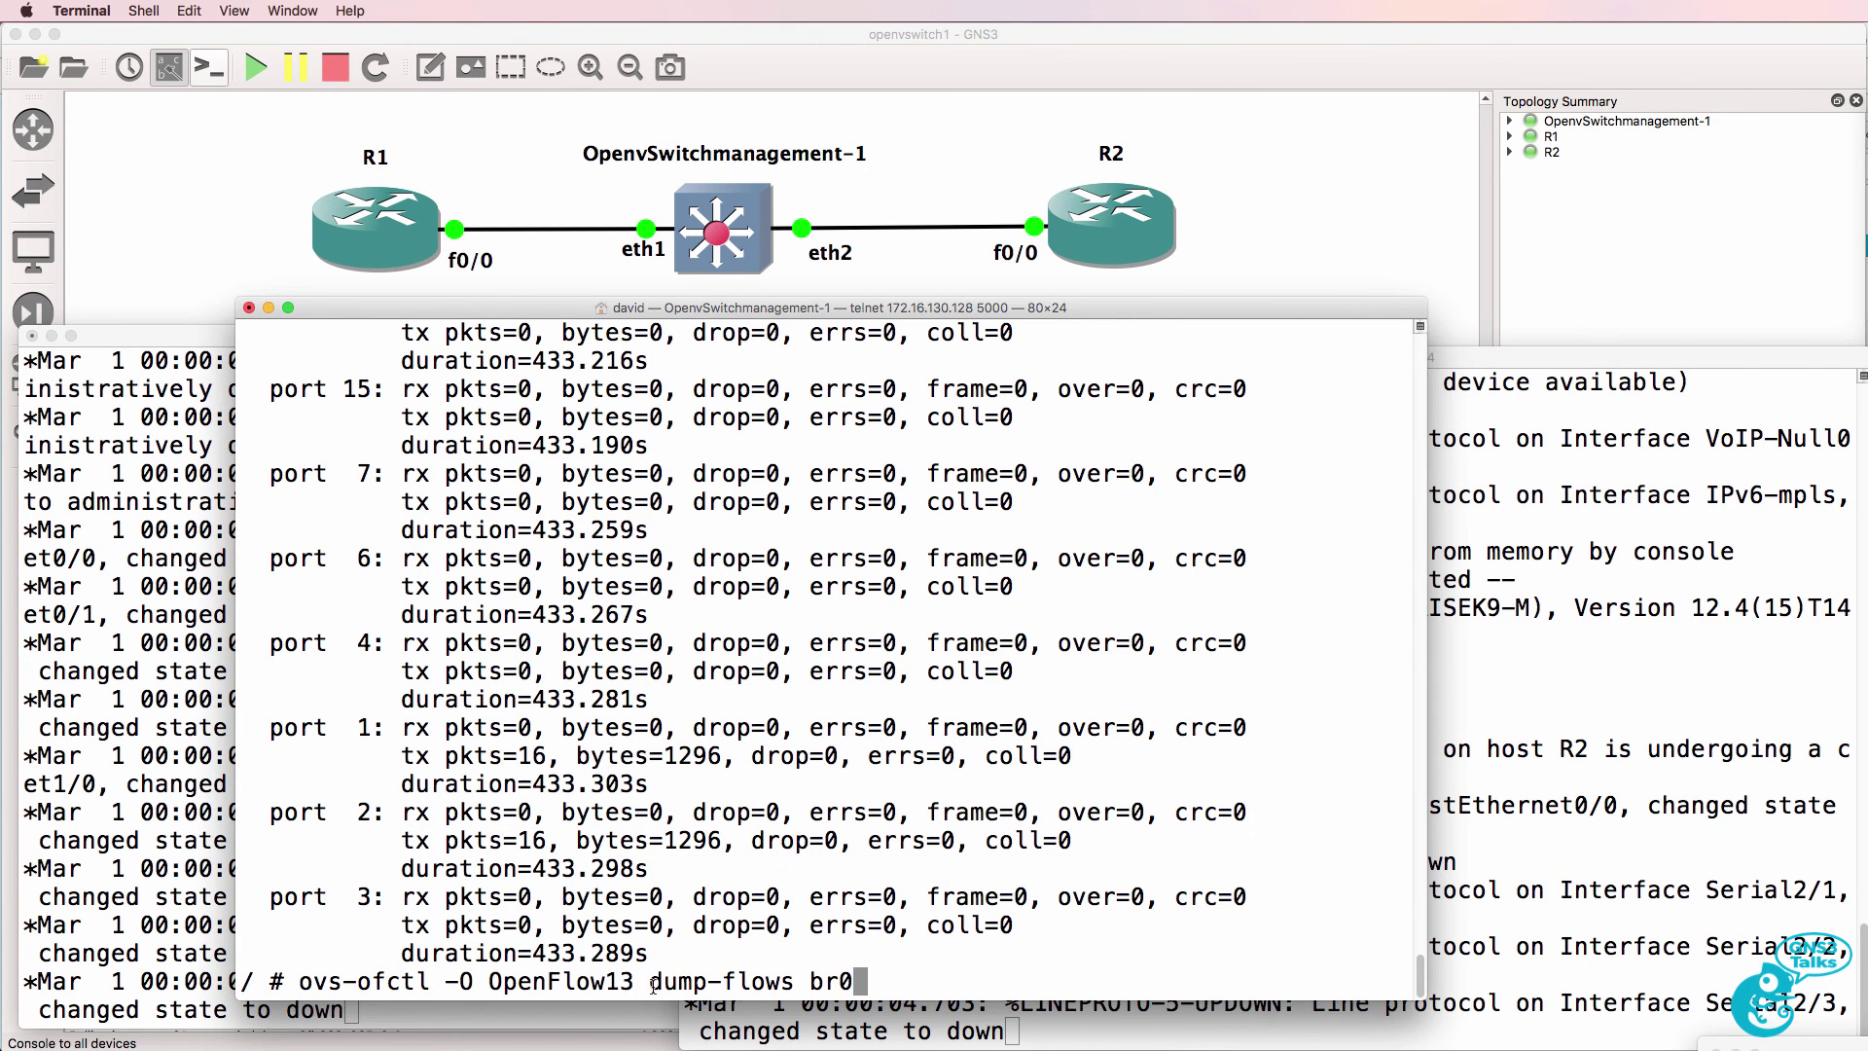
{"action": "left_click_drag", "start_coordinate": [653, 985], "coordinate": [854, 982]}
{"action": "key", "text": "Return"}
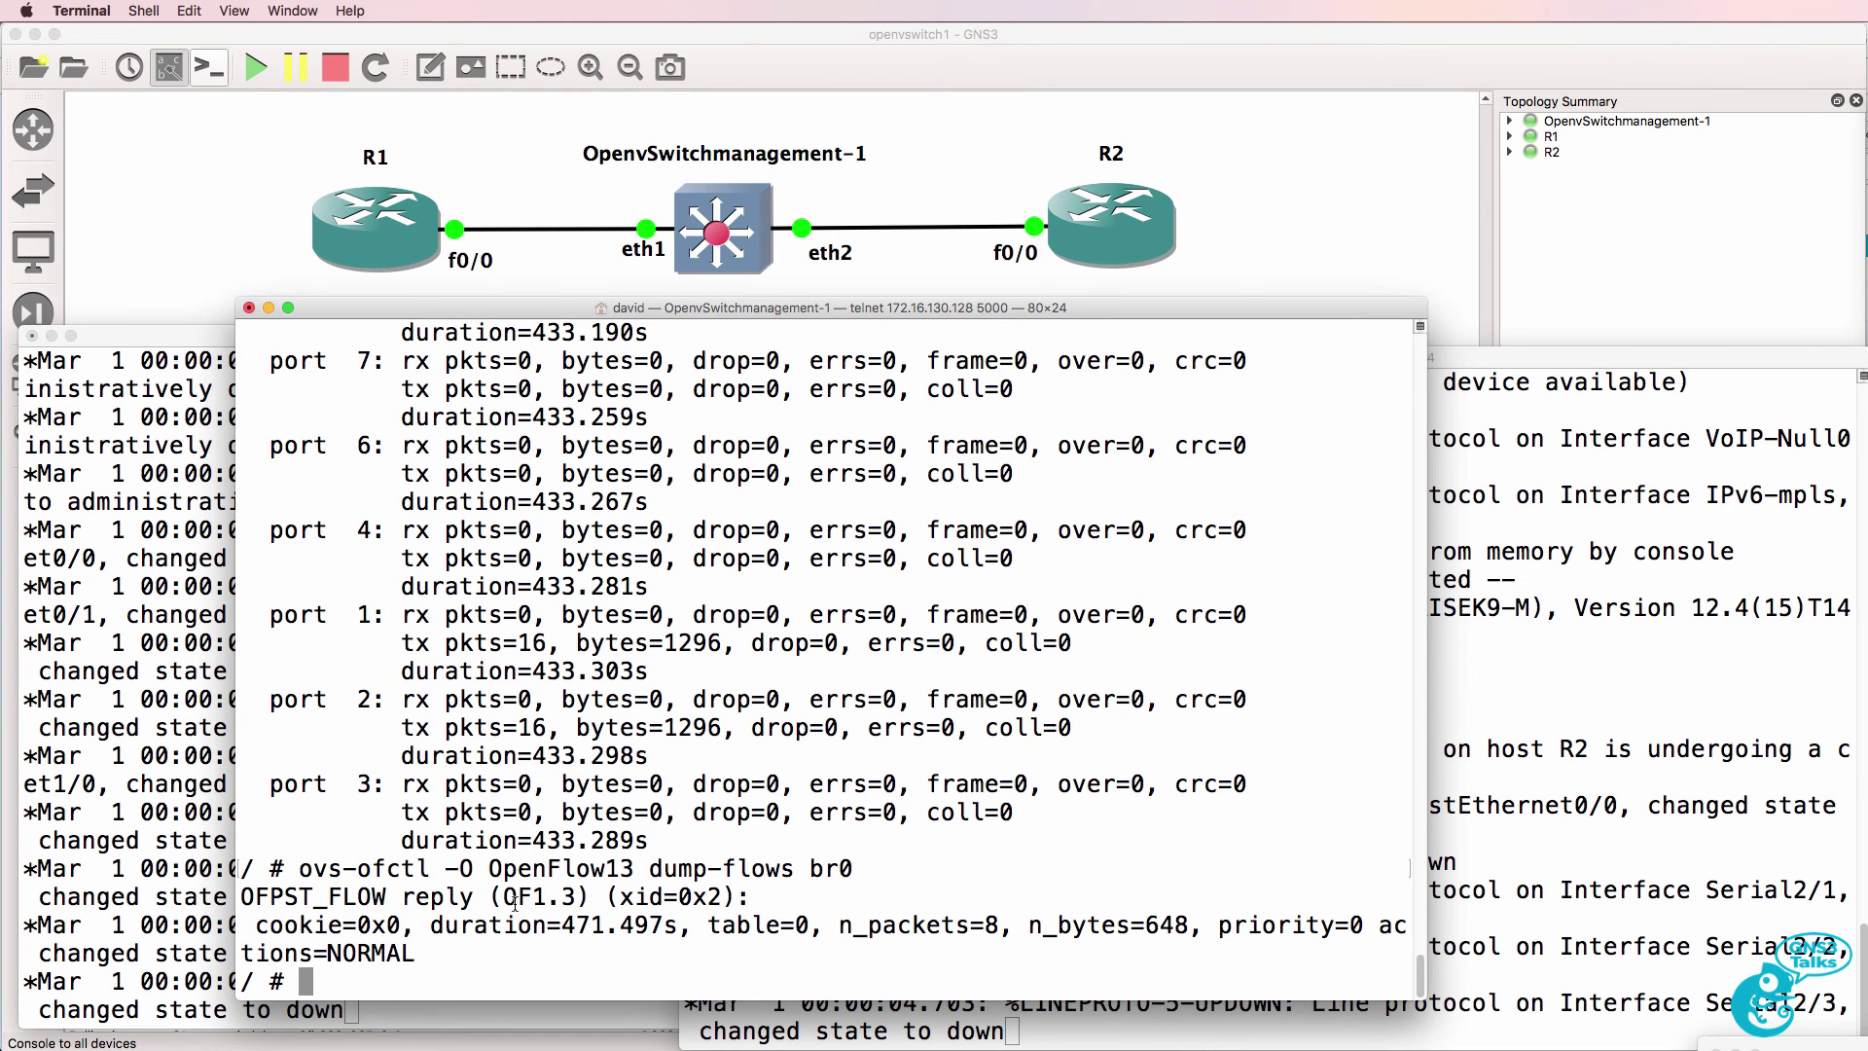
{"action": "left_click_drag", "start_coordinate": [504, 897], "coordinate": [581, 901]}
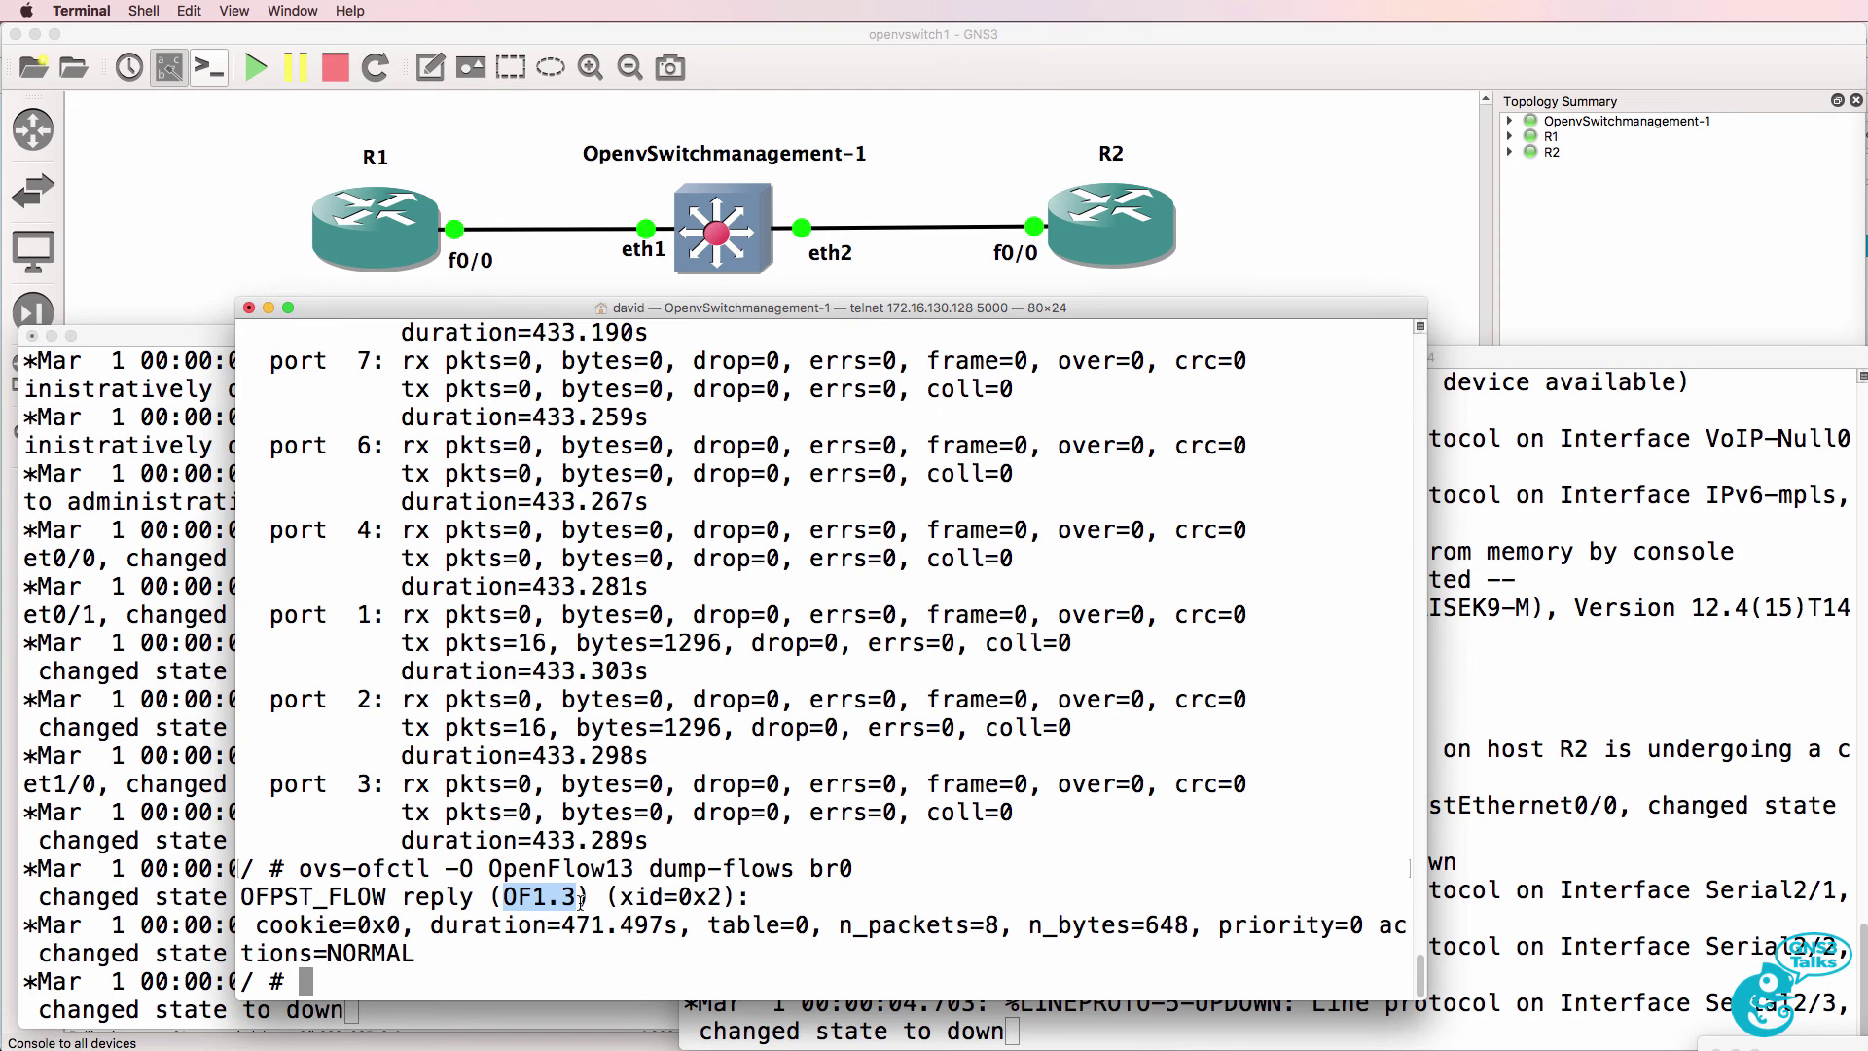
{"action": "left_click", "coordinate": [581, 901]}
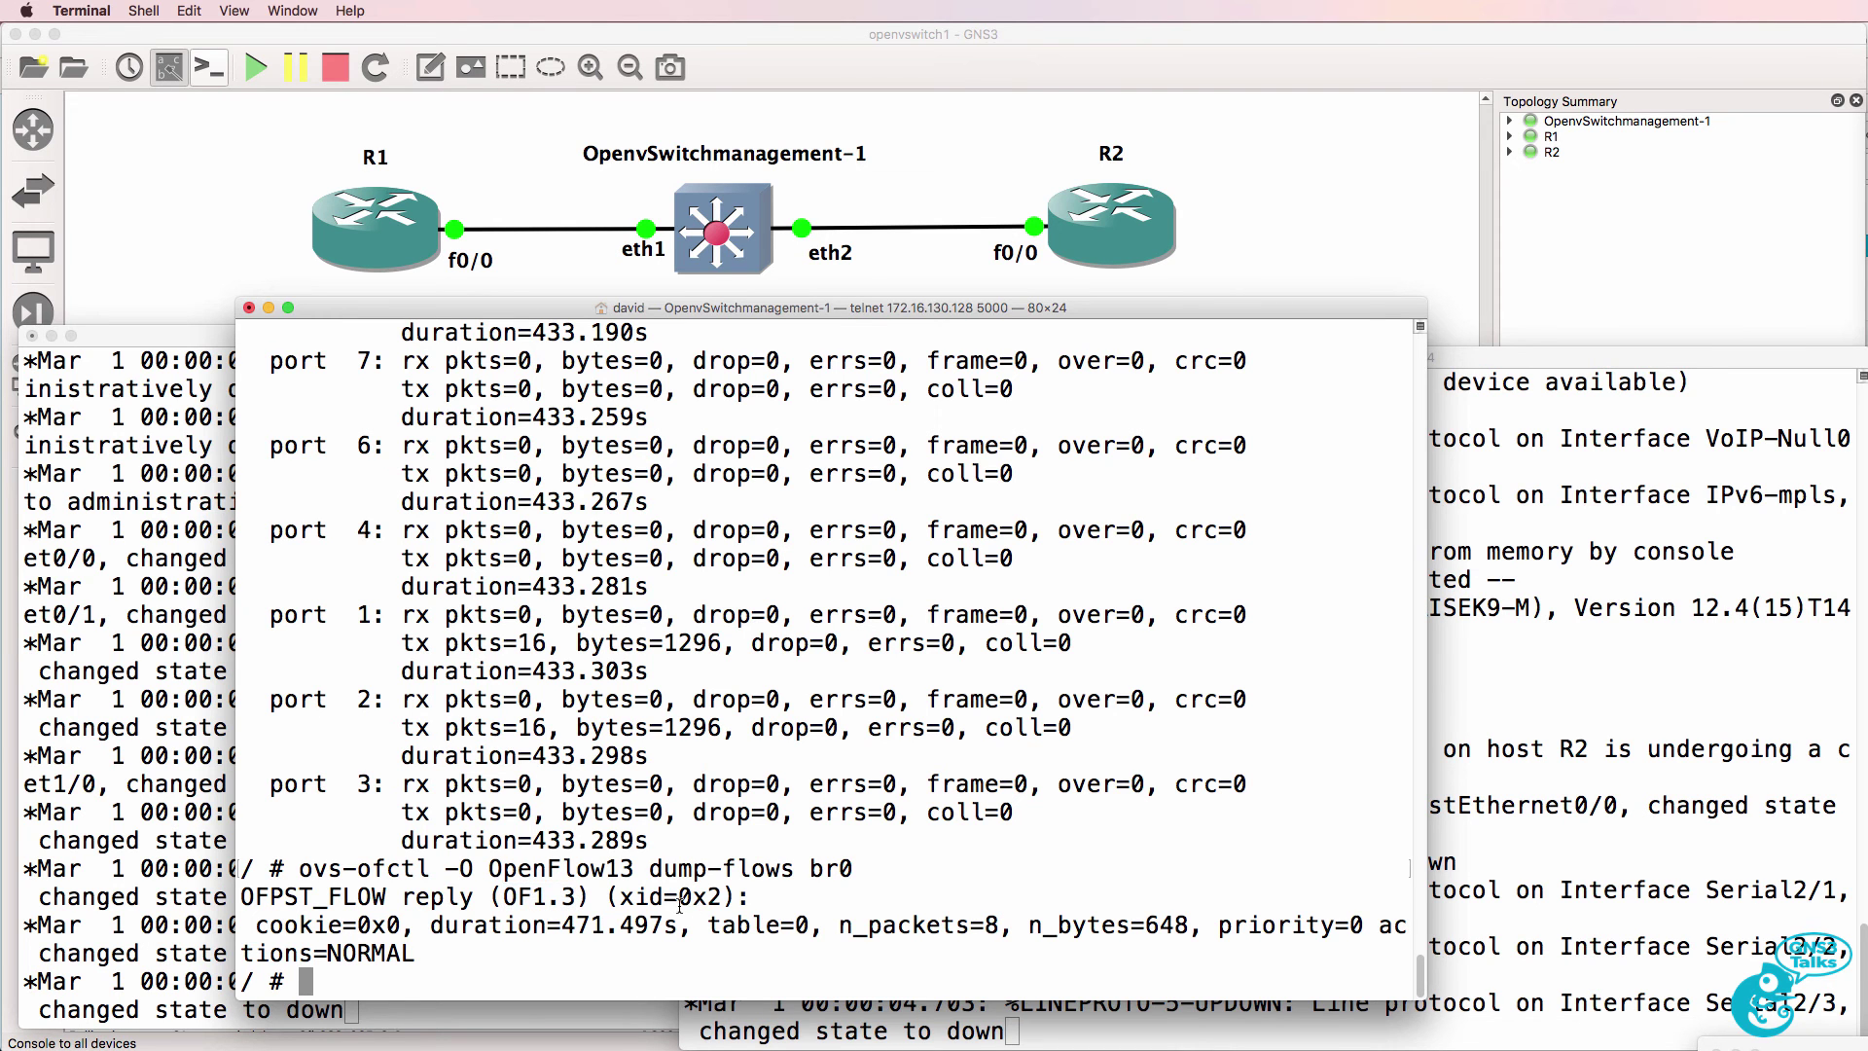
{"action": "left_click_drag", "start_coordinate": [708, 925], "coordinate": [812, 921]}
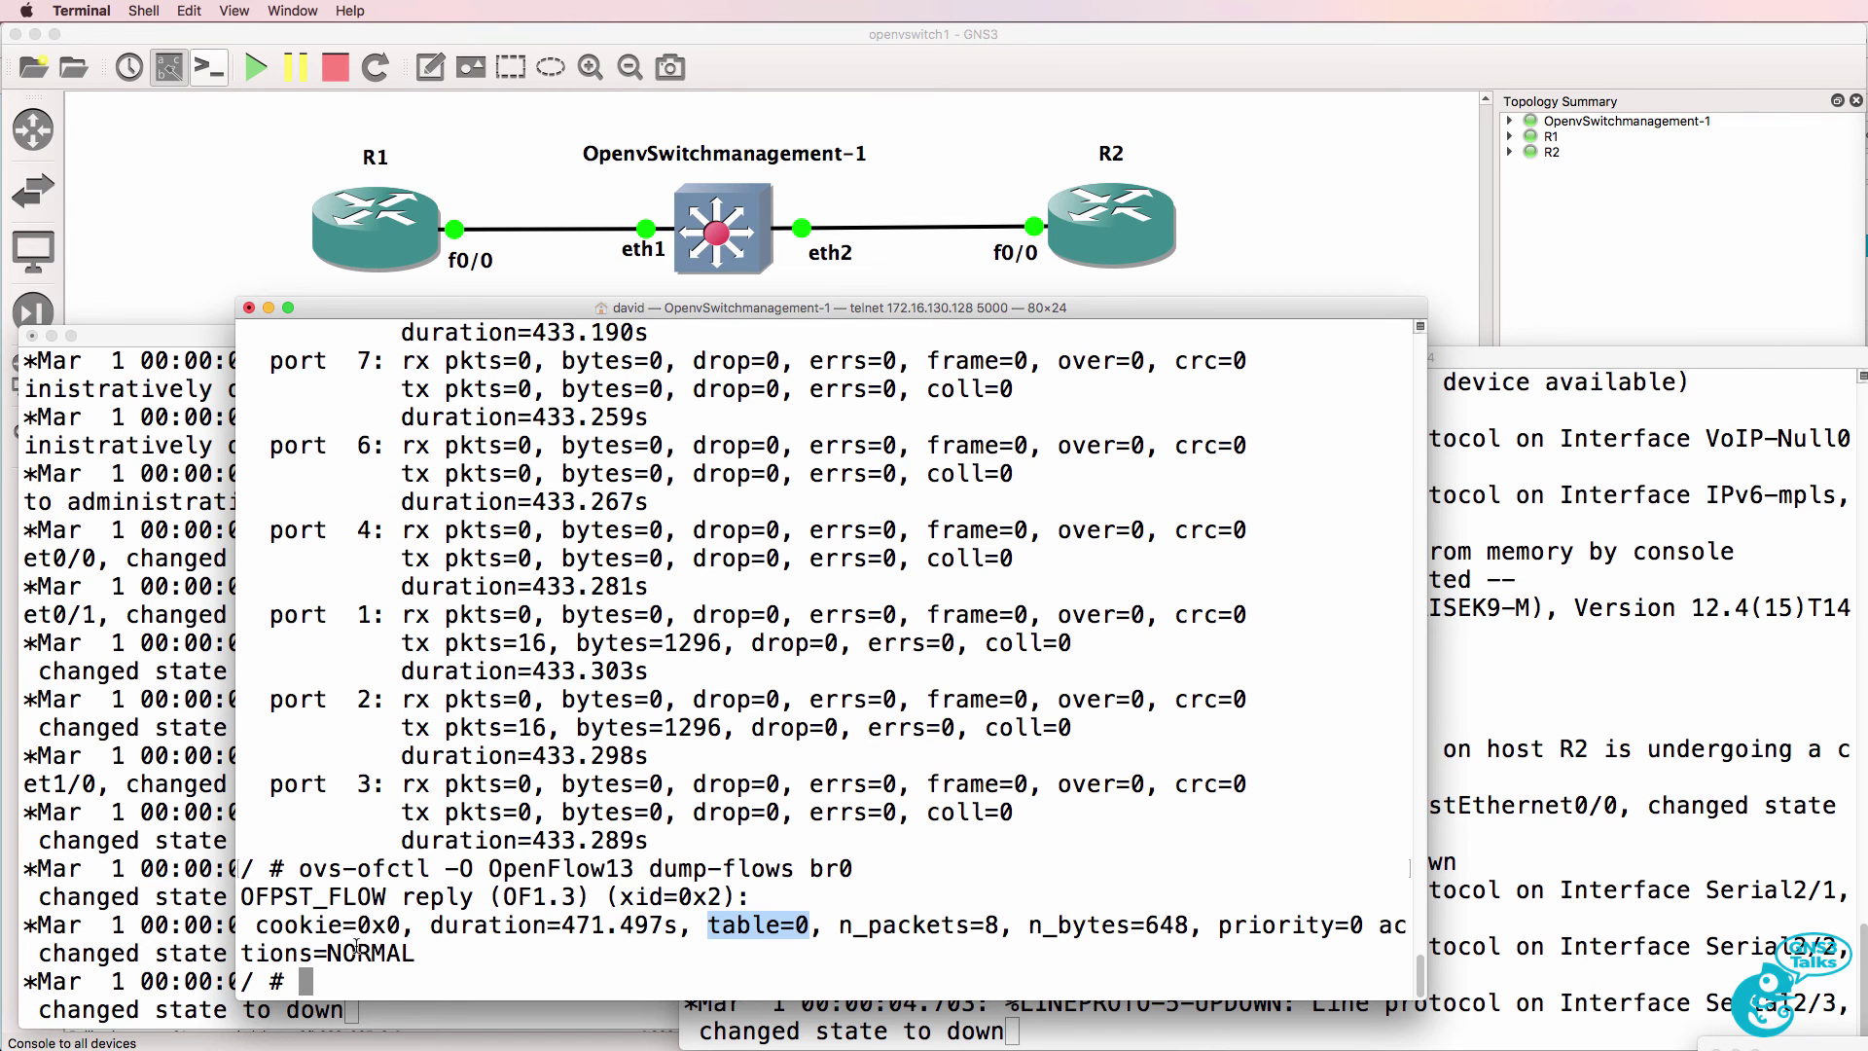
{"action": "left_click_drag", "start_coordinate": [255, 926], "coordinate": [419, 963]}
{"action": "left_click_drag", "start_coordinate": [1207, 926], "coordinate": [1362, 929]}
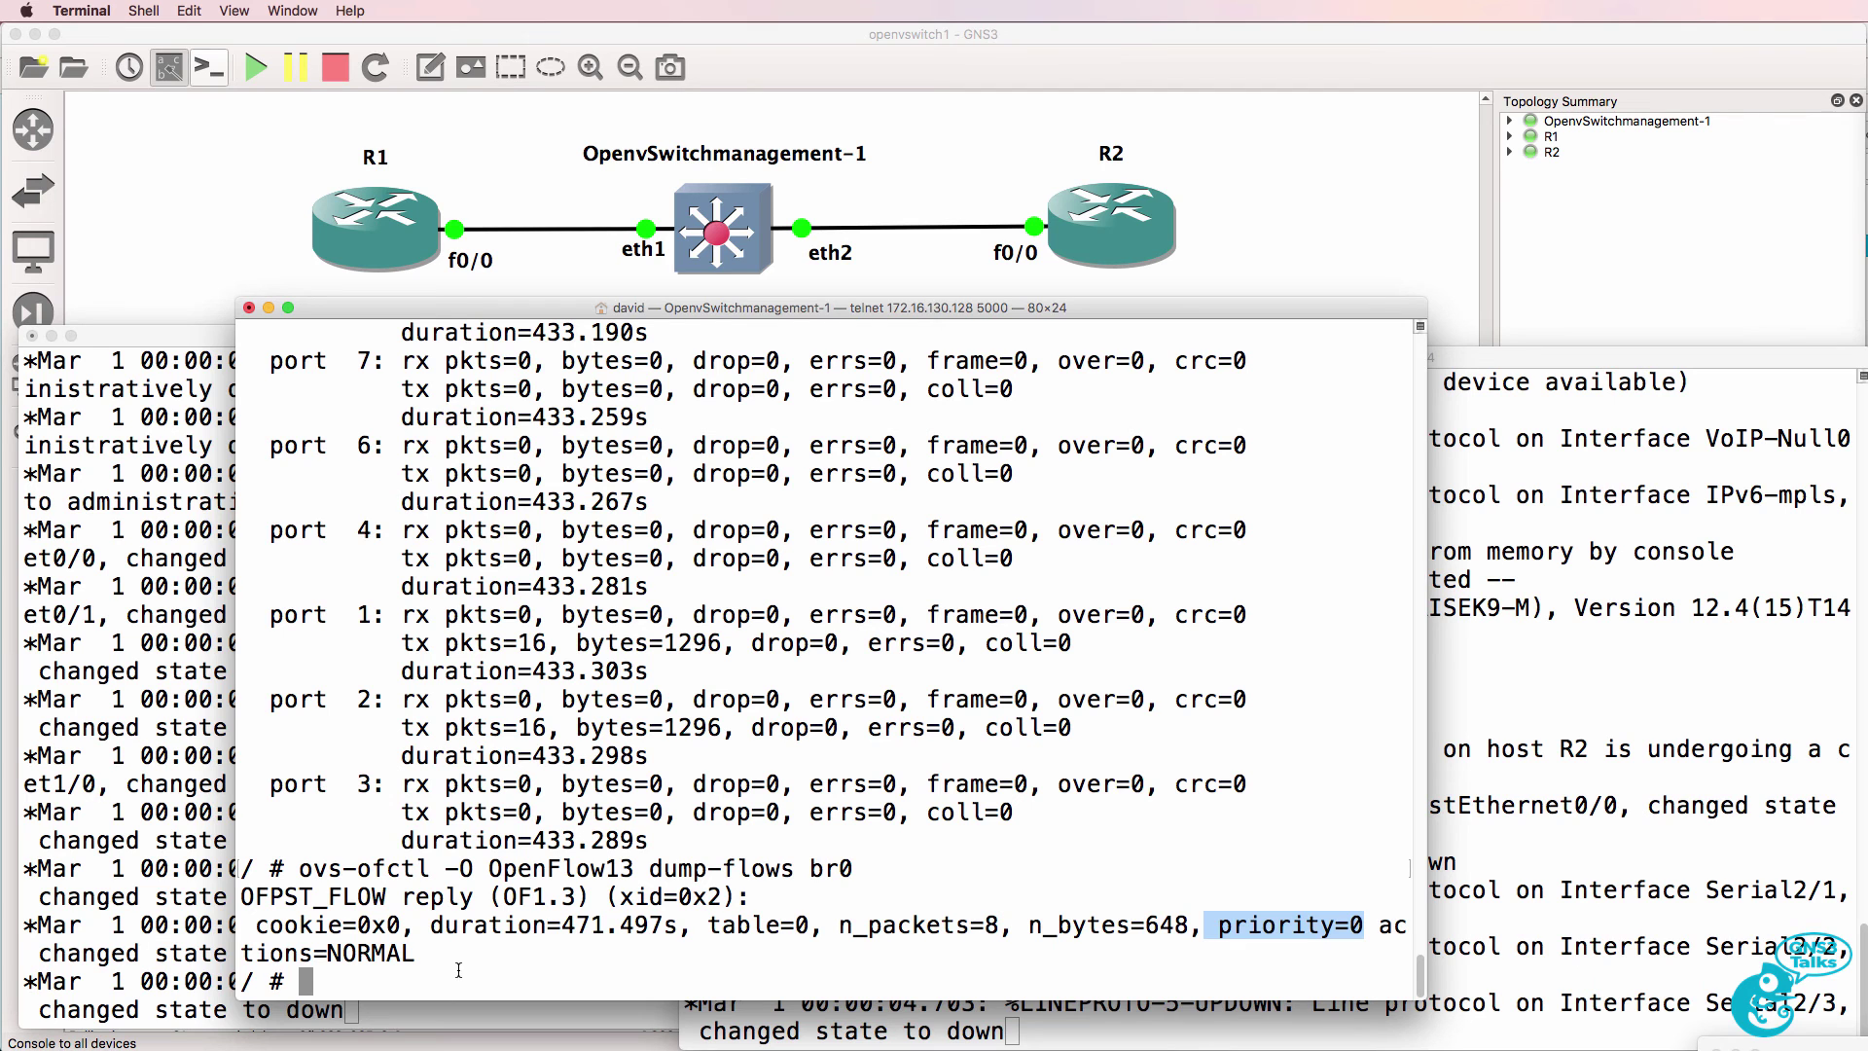
{"action": "left_click_drag", "start_coordinate": [1366, 925], "coordinate": [1367, 941]}
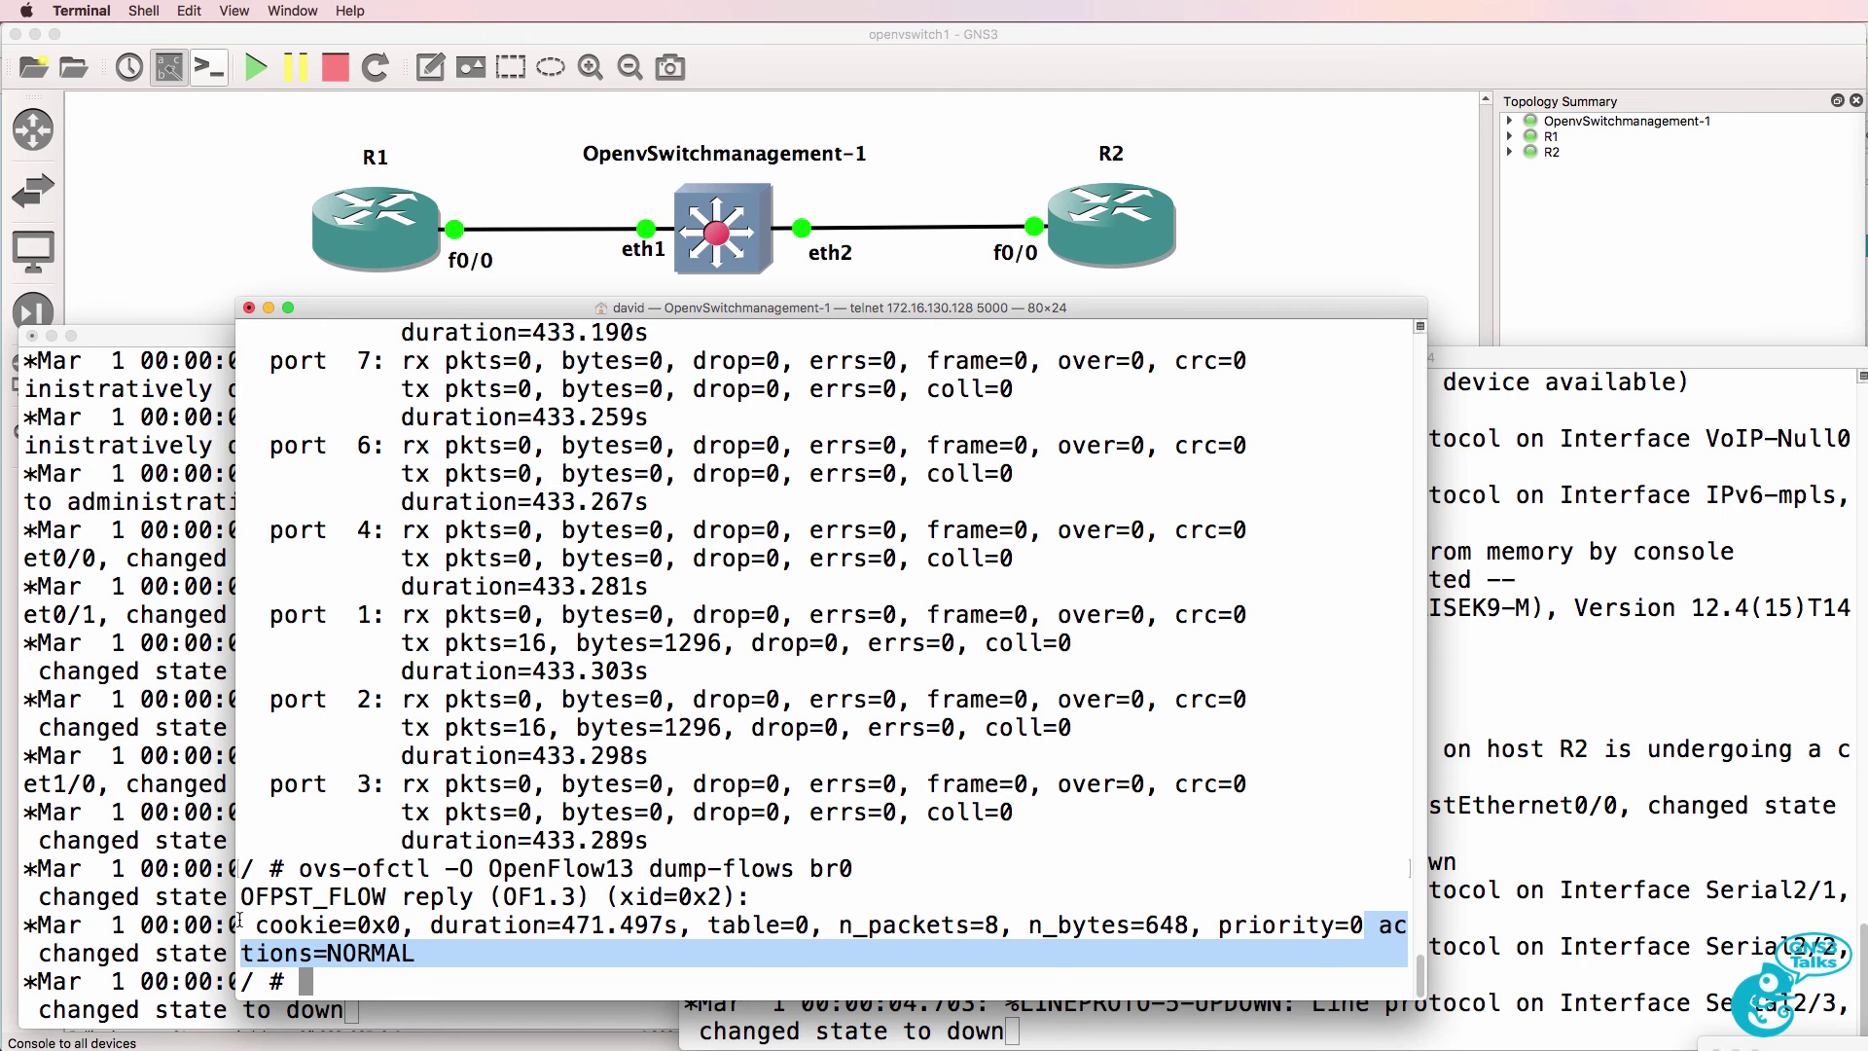
{"action": "left_click_drag", "start_coordinate": [239, 925], "coordinate": [464, 960]}
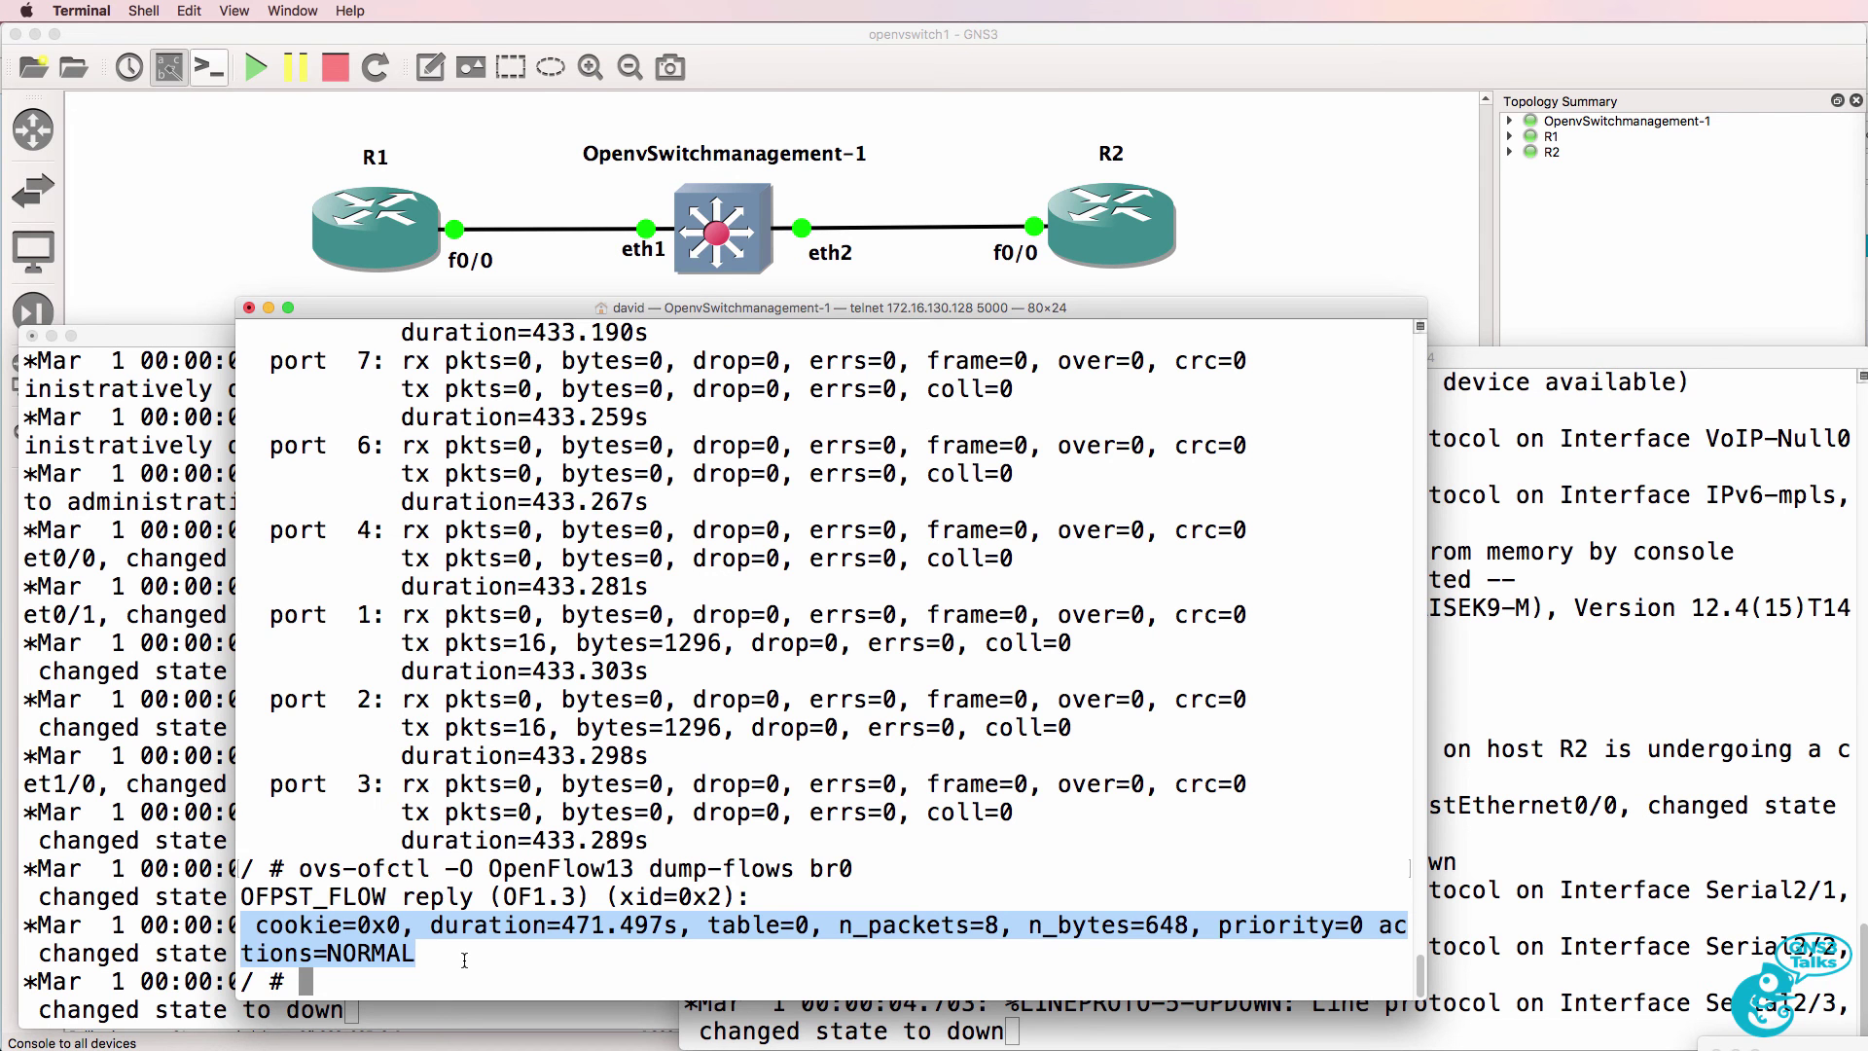
{"action": "left_click", "coordinate": [85, 884]}
Enter configuration mode on R1 and enable interface f0/0 with no shut.
{"action": "key", "text": "Return"}
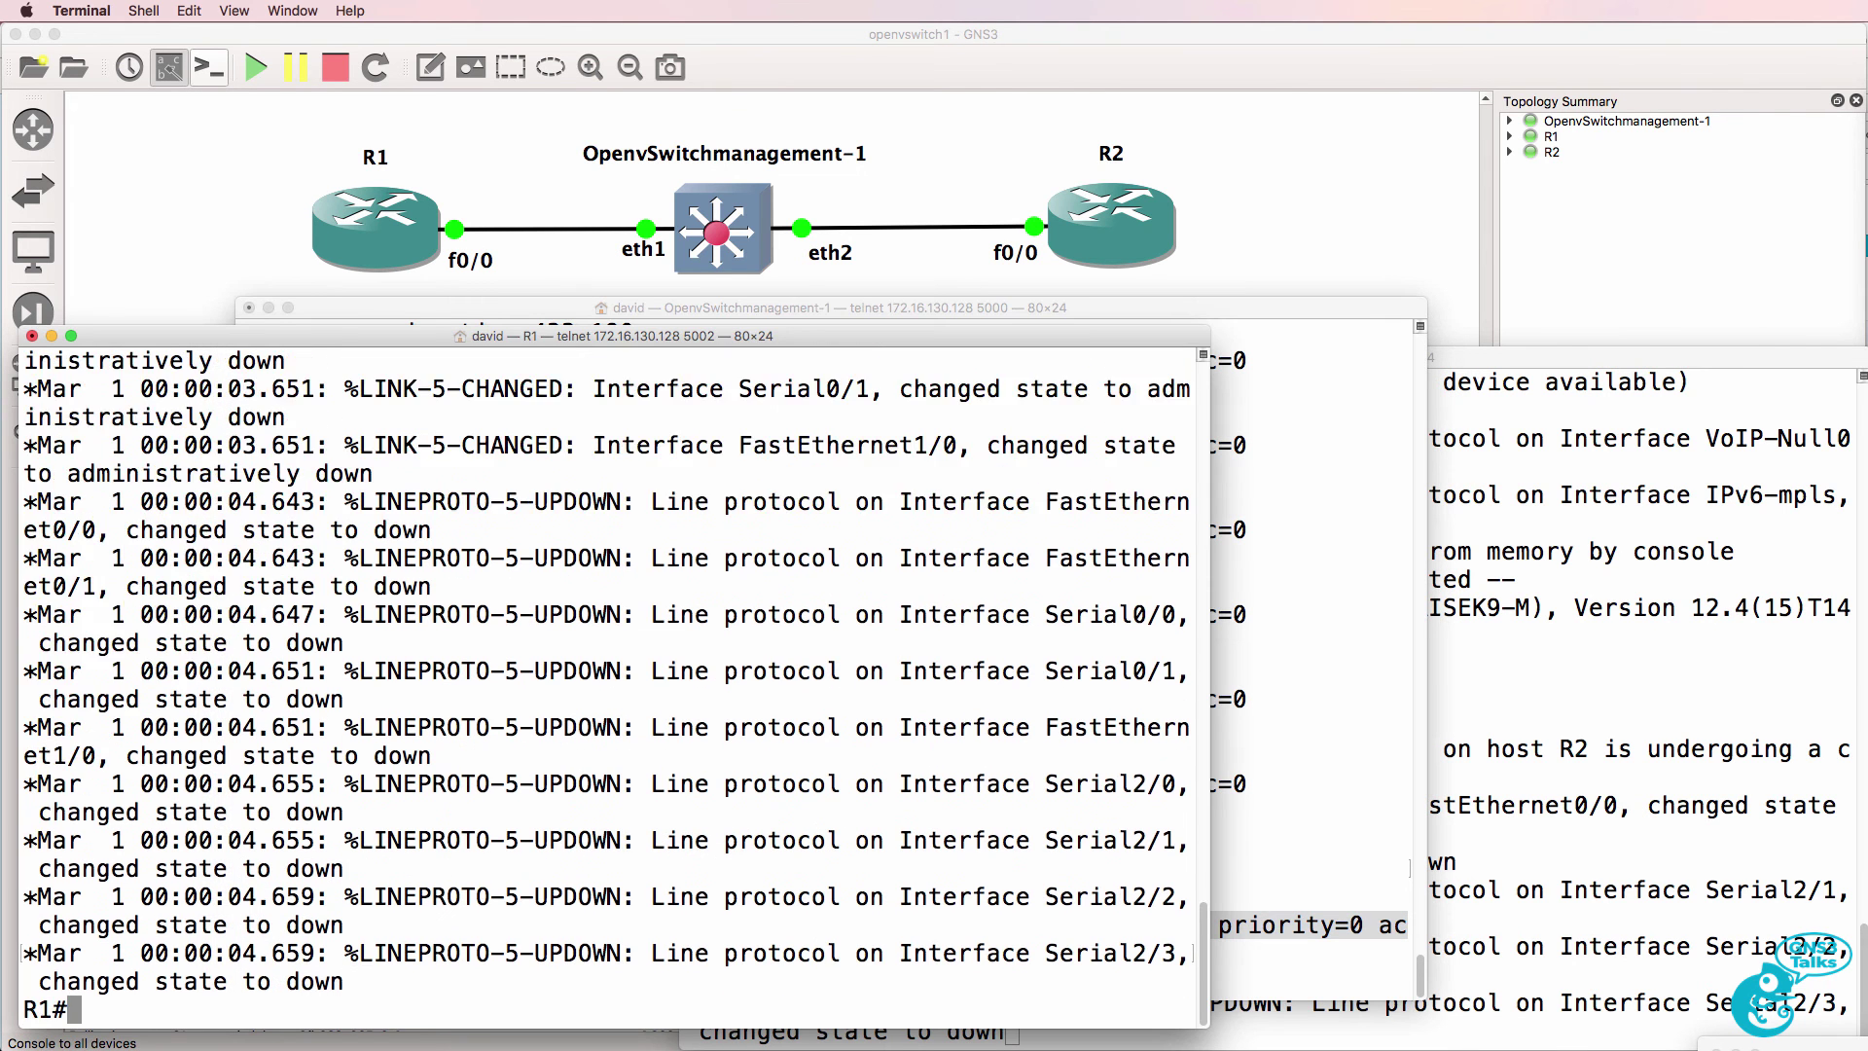
{"action": "type", "text": "conf t"}
{"action": "key", "text": "Return"}
{"action": "type", "text": "int f0/0"}
{"action": "key", "text": "Return"}
{"action": "type", "text": "no shut"}
{"action": "key", "text": "Return"}
Assign f0/0 address 10.1.1.1 255.255.255.0 and leave configuration mode.
{"action": "type", "text": "ip add"}
{"action": "key", "text": "Tab"}
{"action": "type", "text": "10"}
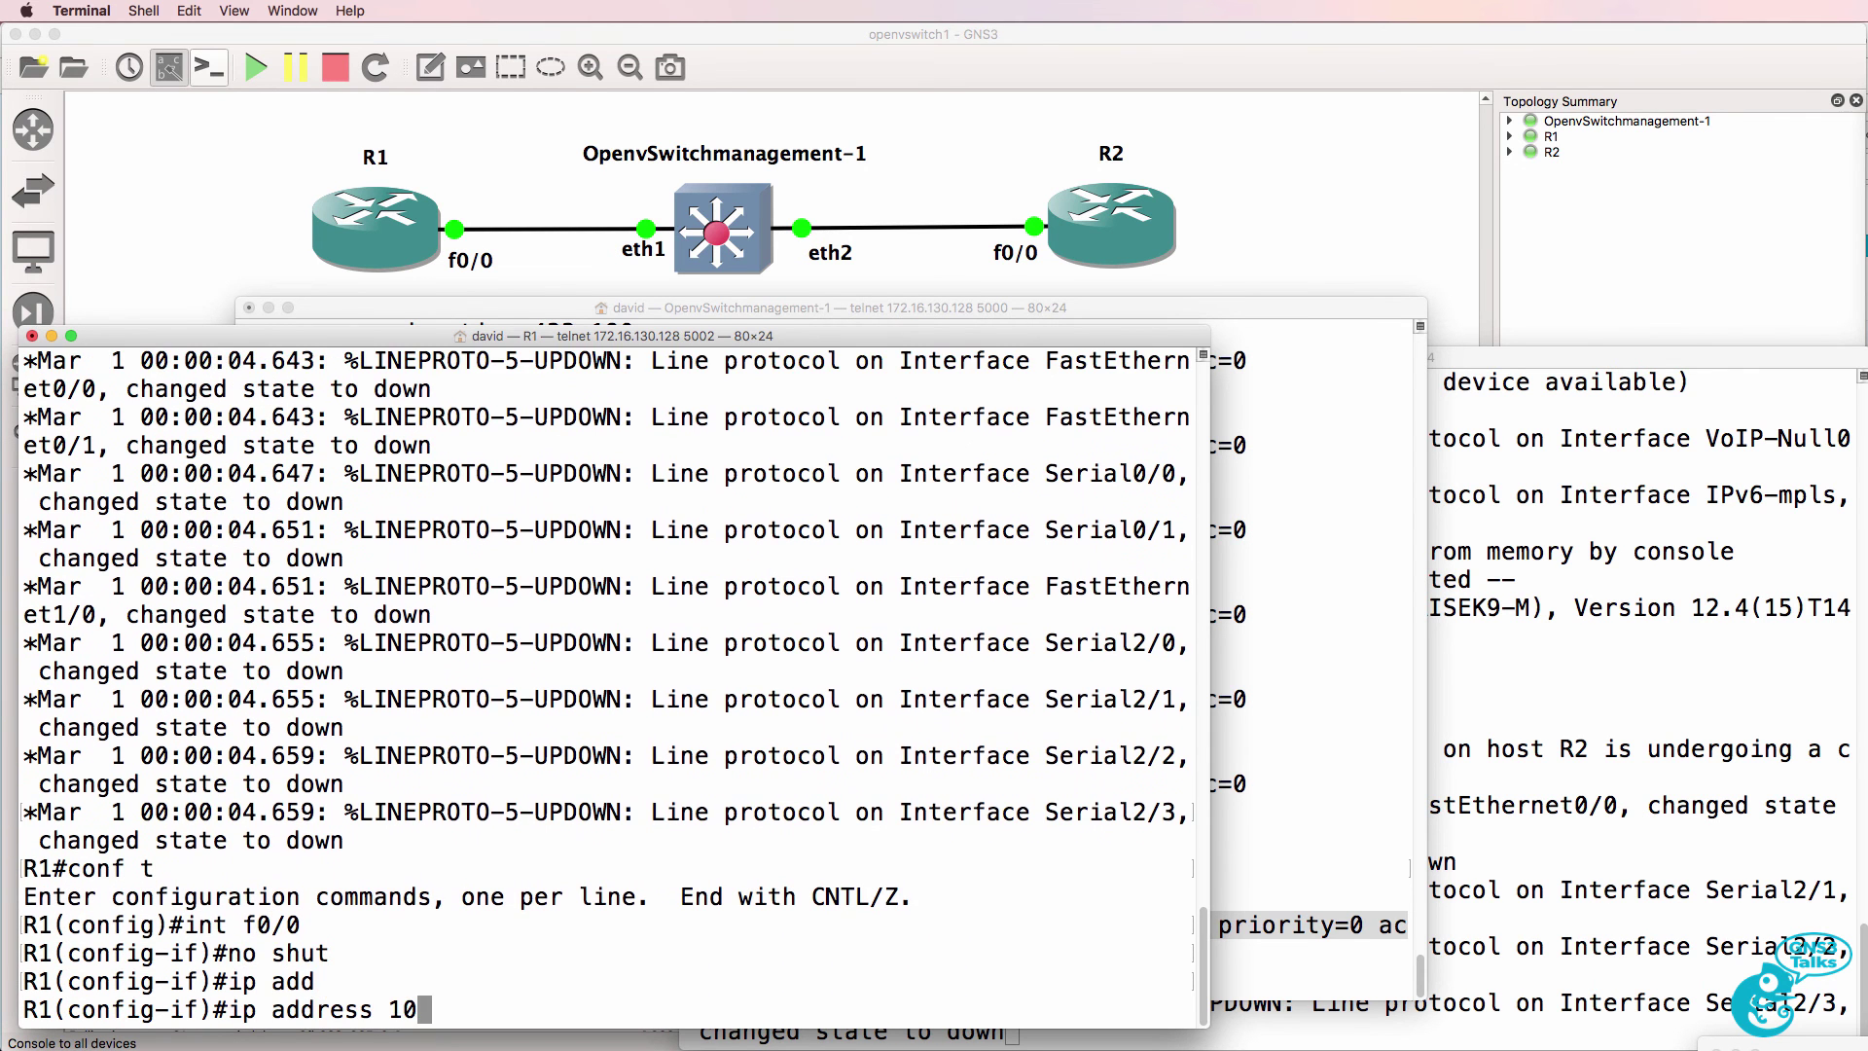
{"action": "type", "text": ".1.1.1 255.255.255.0"}
{"action": "key", "text": "Return"}
{"action": "type", "text": "end"}
{"action": "key", "text": "Return"}
On R2's console, enter configuration mode and enable interface f0/0 with no shut.
{"action": "left_click", "coordinate": [1848, 718]}
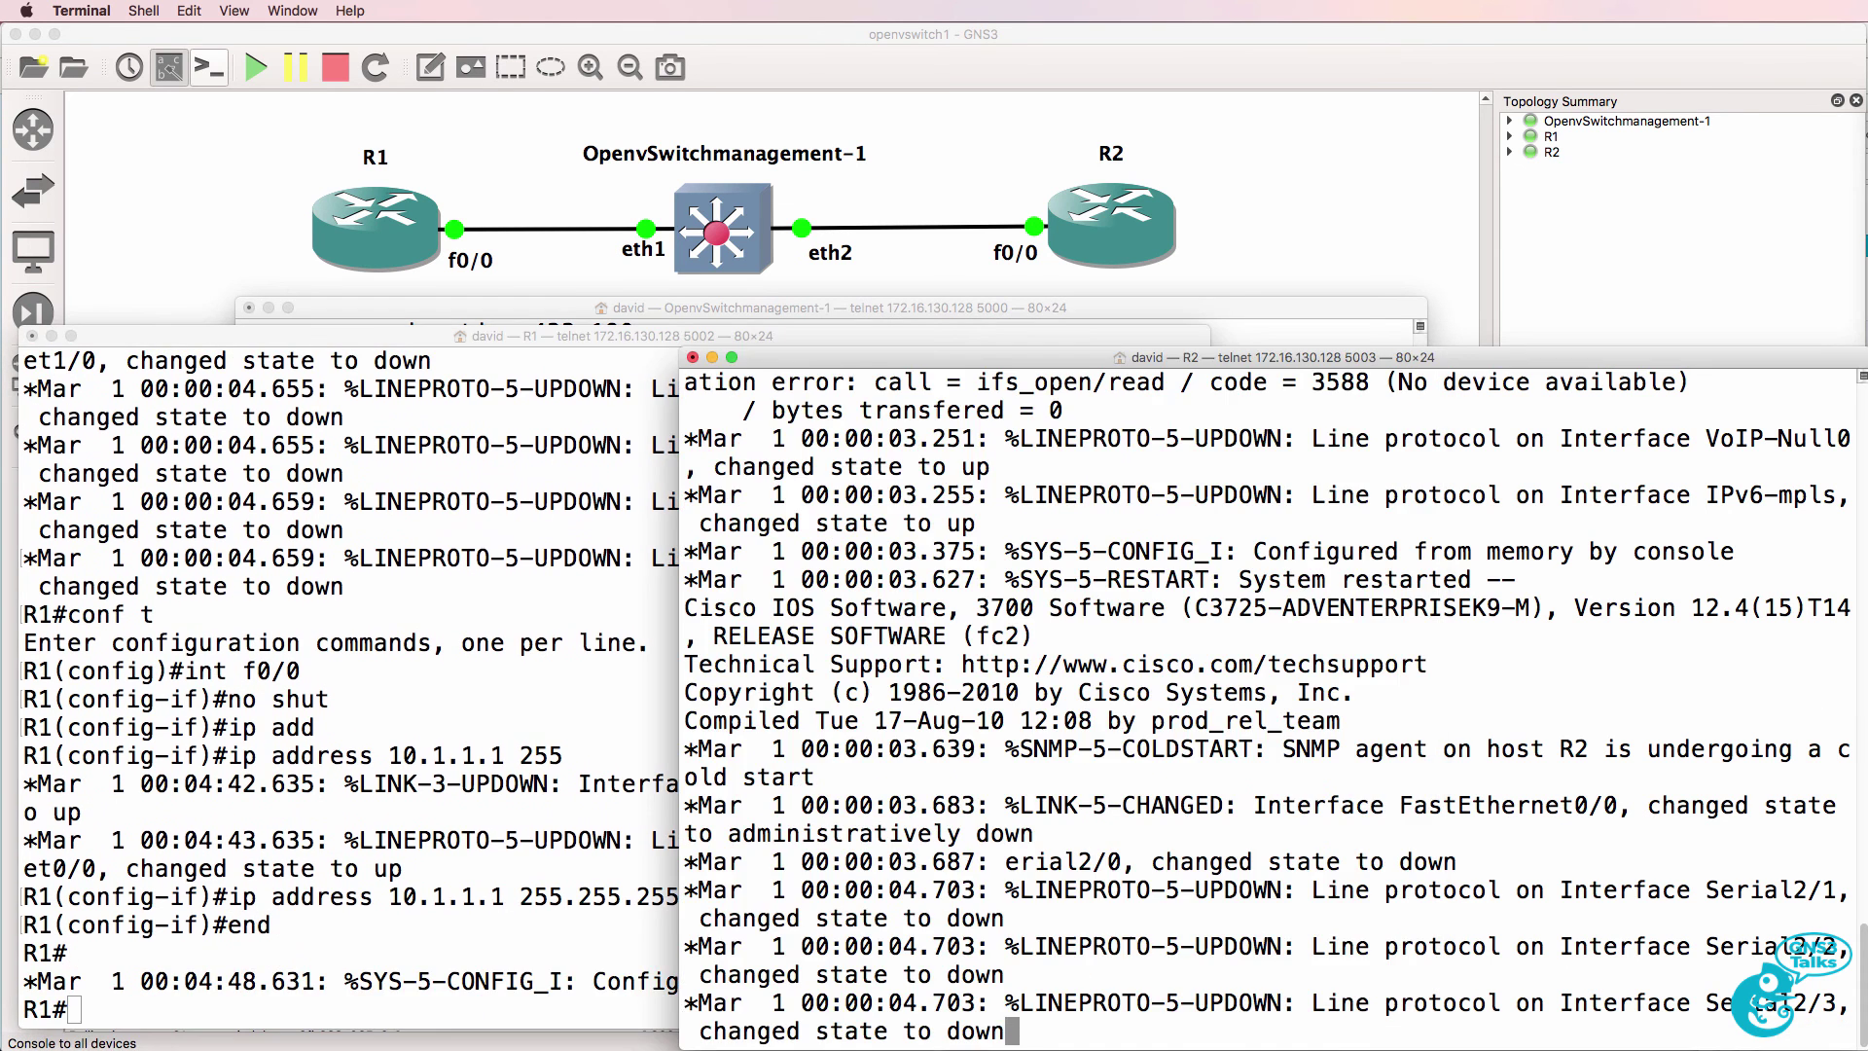
{"action": "key", "text": "Return"}
{"action": "type", "text": "conf t"}
{"action": "key", "text": "Return"}
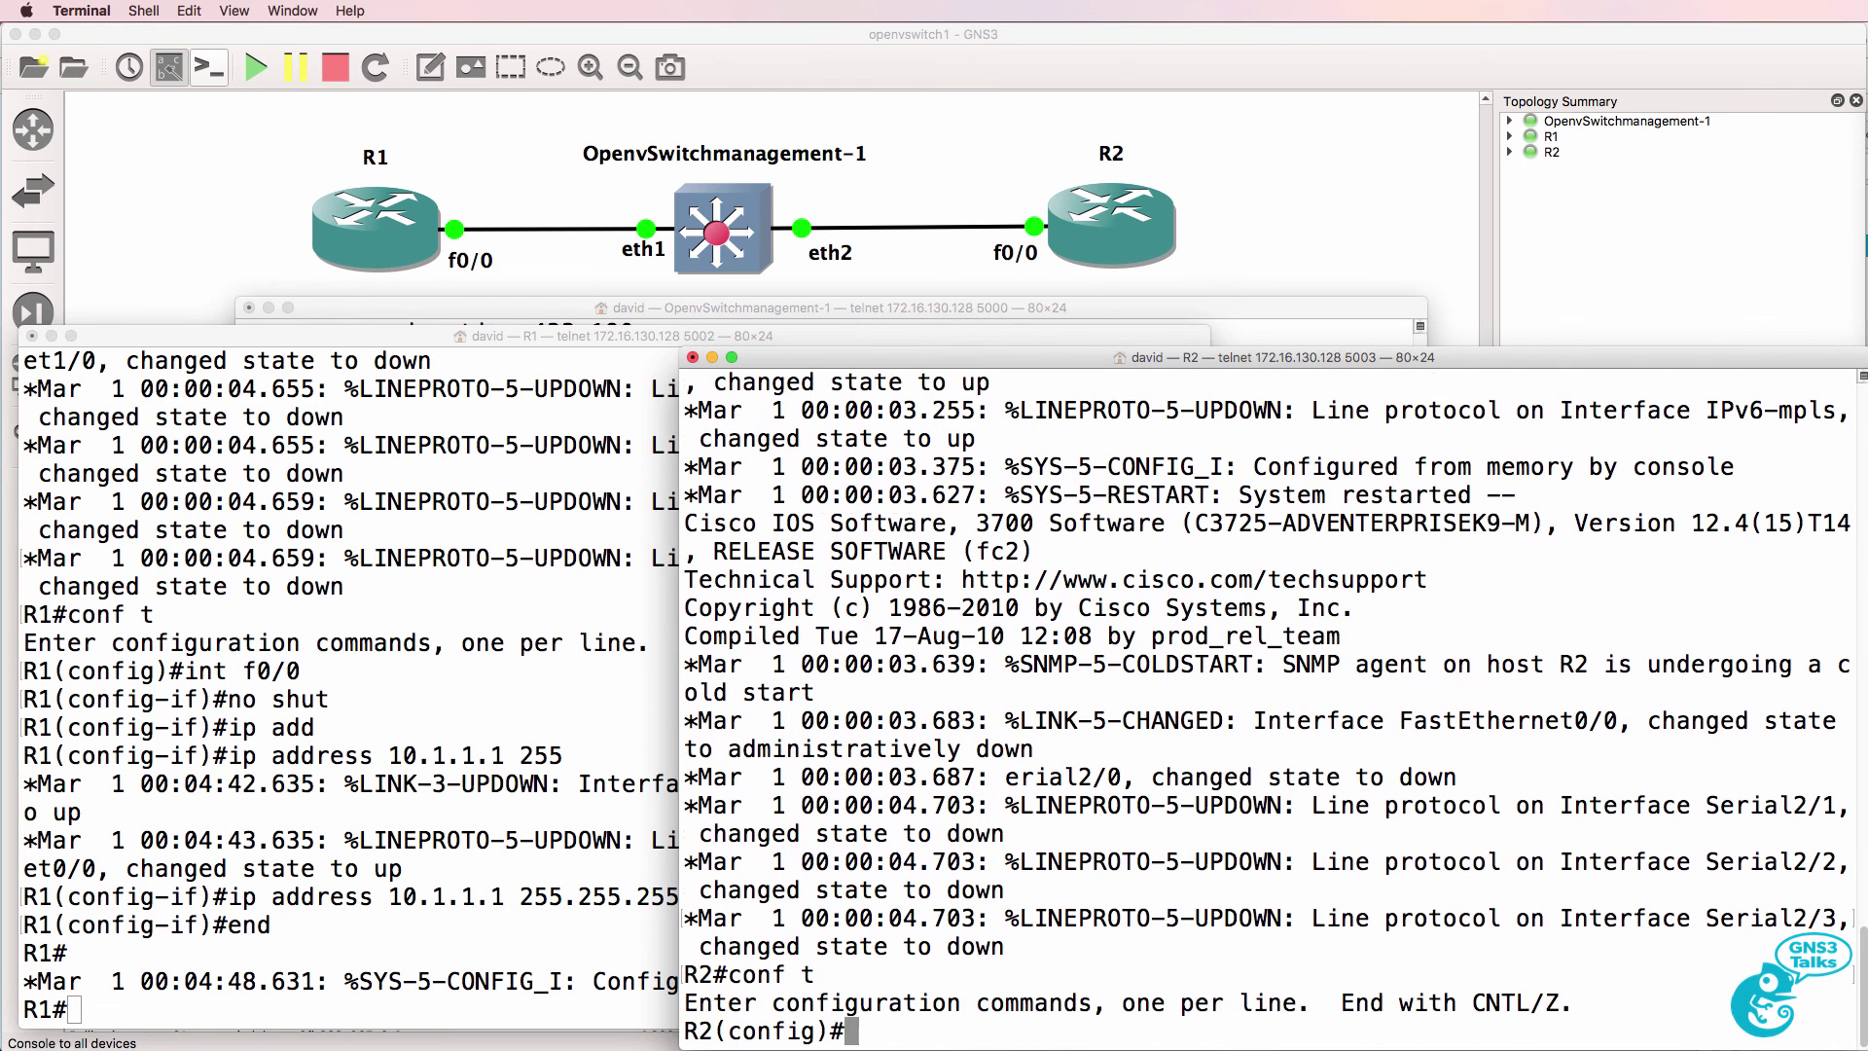
{"action": "type", "text": "nt"}
{"action": "key", "text": "BackSpace"}
{"action": "key", "text": "BackSpace"}
{"action": "left_click_drag", "start_coordinate": [1317, 356], "coordinate": [1321, 331]}
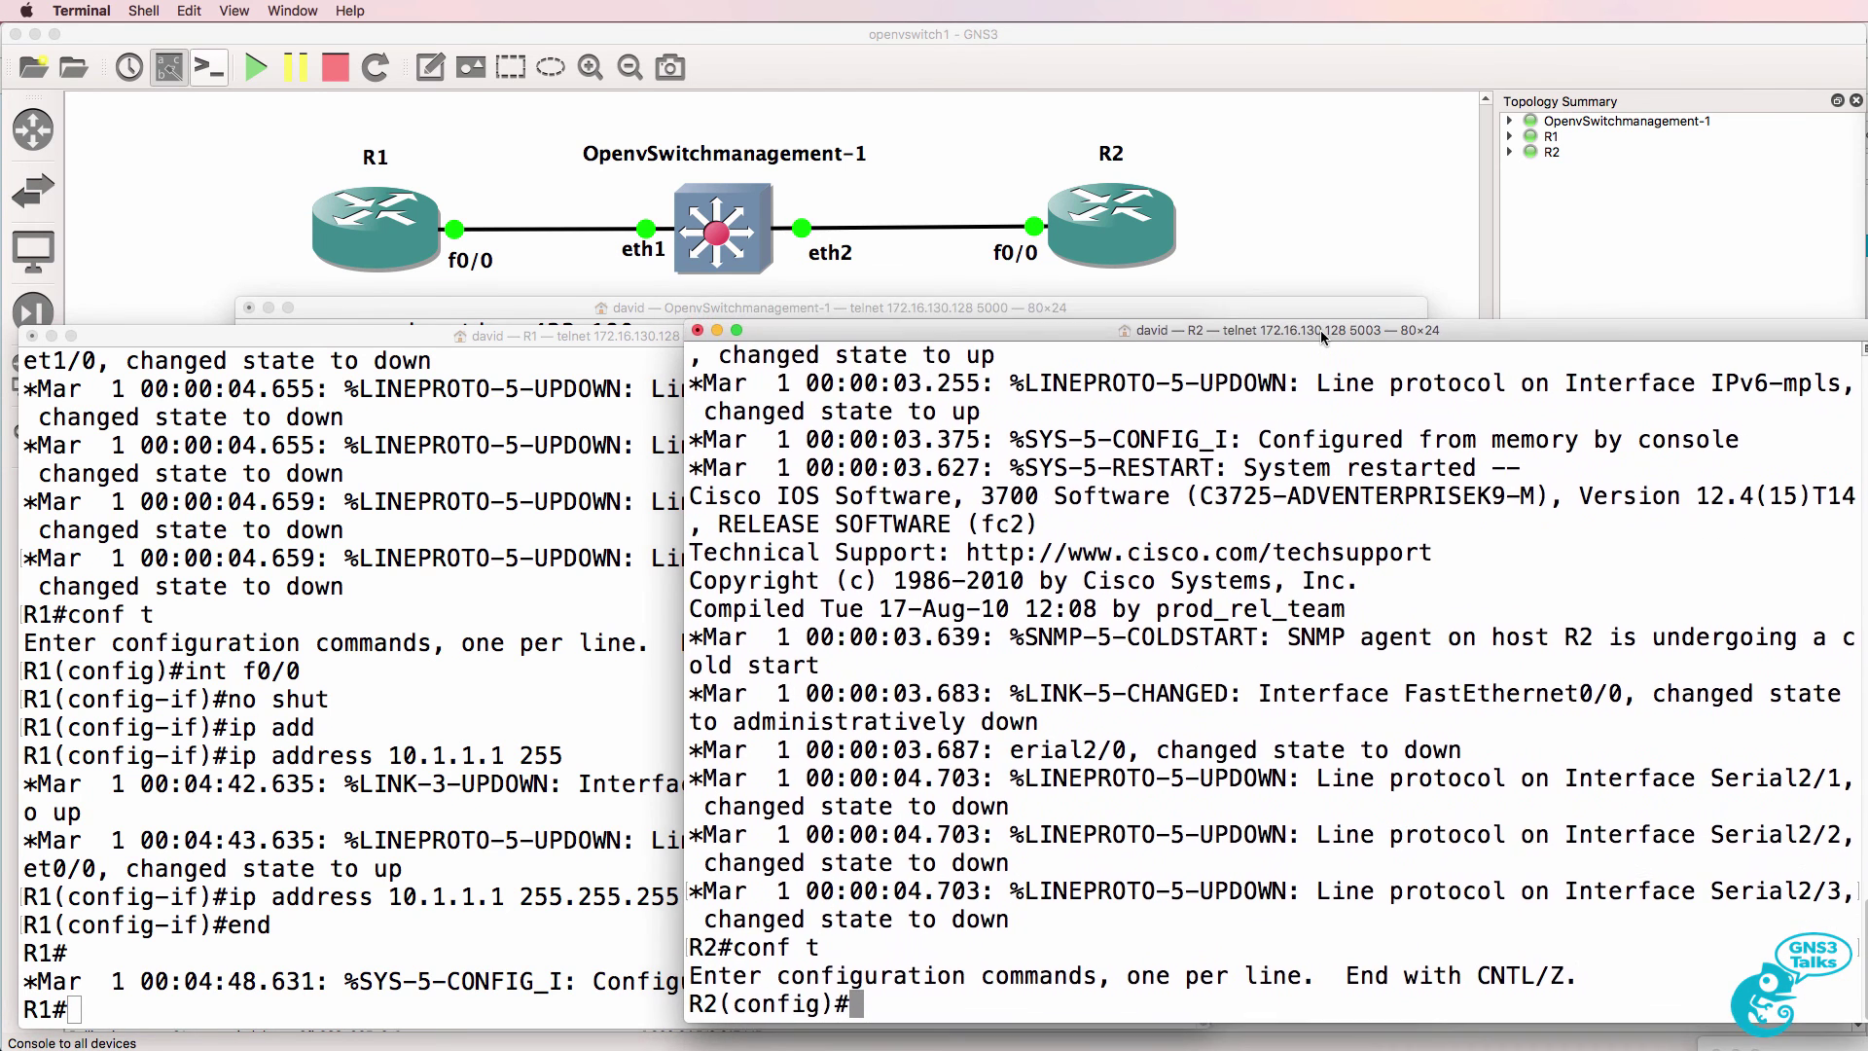
{"action": "type", "text": "int f0/0"}
{"action": "key", "text": "Return"}
{"action": "type", "text": "no shtu"}
{"action": "key", "text": "BackSpace"}
{"action": "key", "text": "BackSpace"}
{"action": "type", "text": "ut"}
{"action": "key", "text": "Return"}
Assign R2's f0/0 address 10.1.1.2 255.255.255.0 and leave configuration mode.
{"action": "type", "text": "ip ad"}
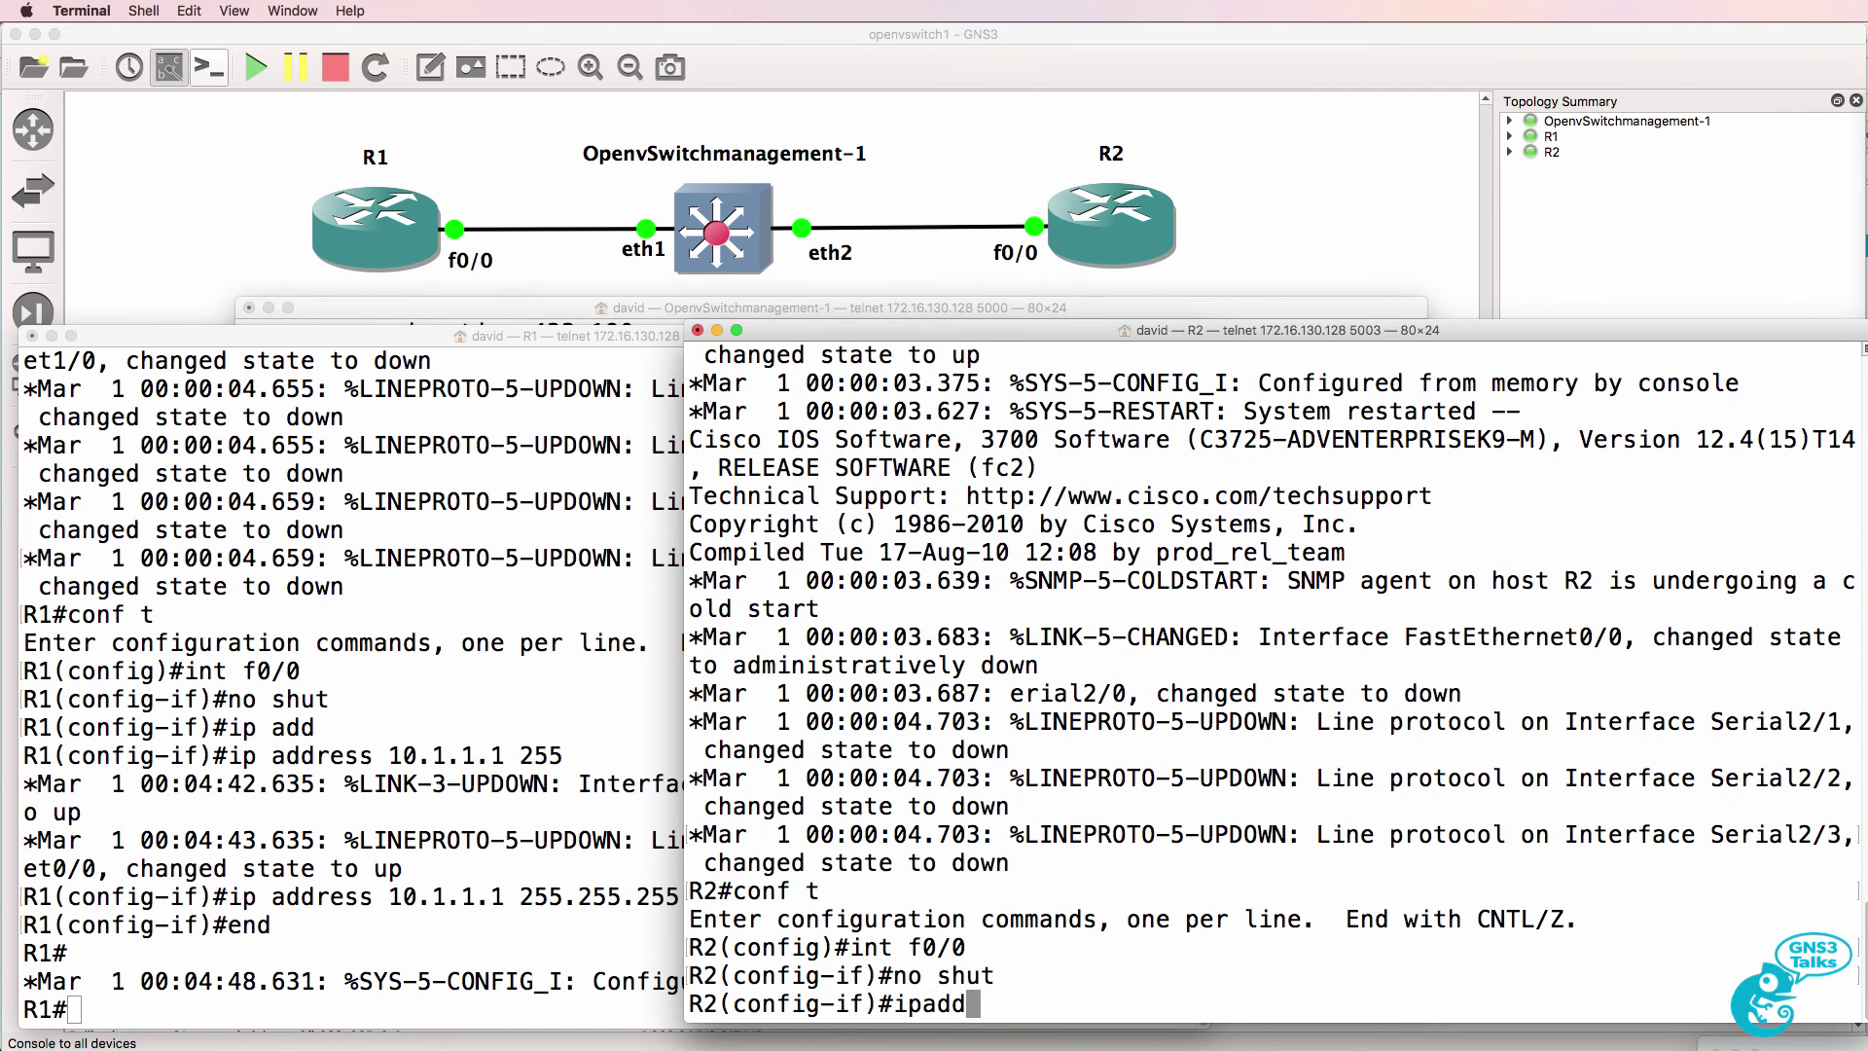
{"action": "type", "text": "d"}
{"action": "key", "text": "Tab"}
{"action": "type", "text": "10.1.1"}
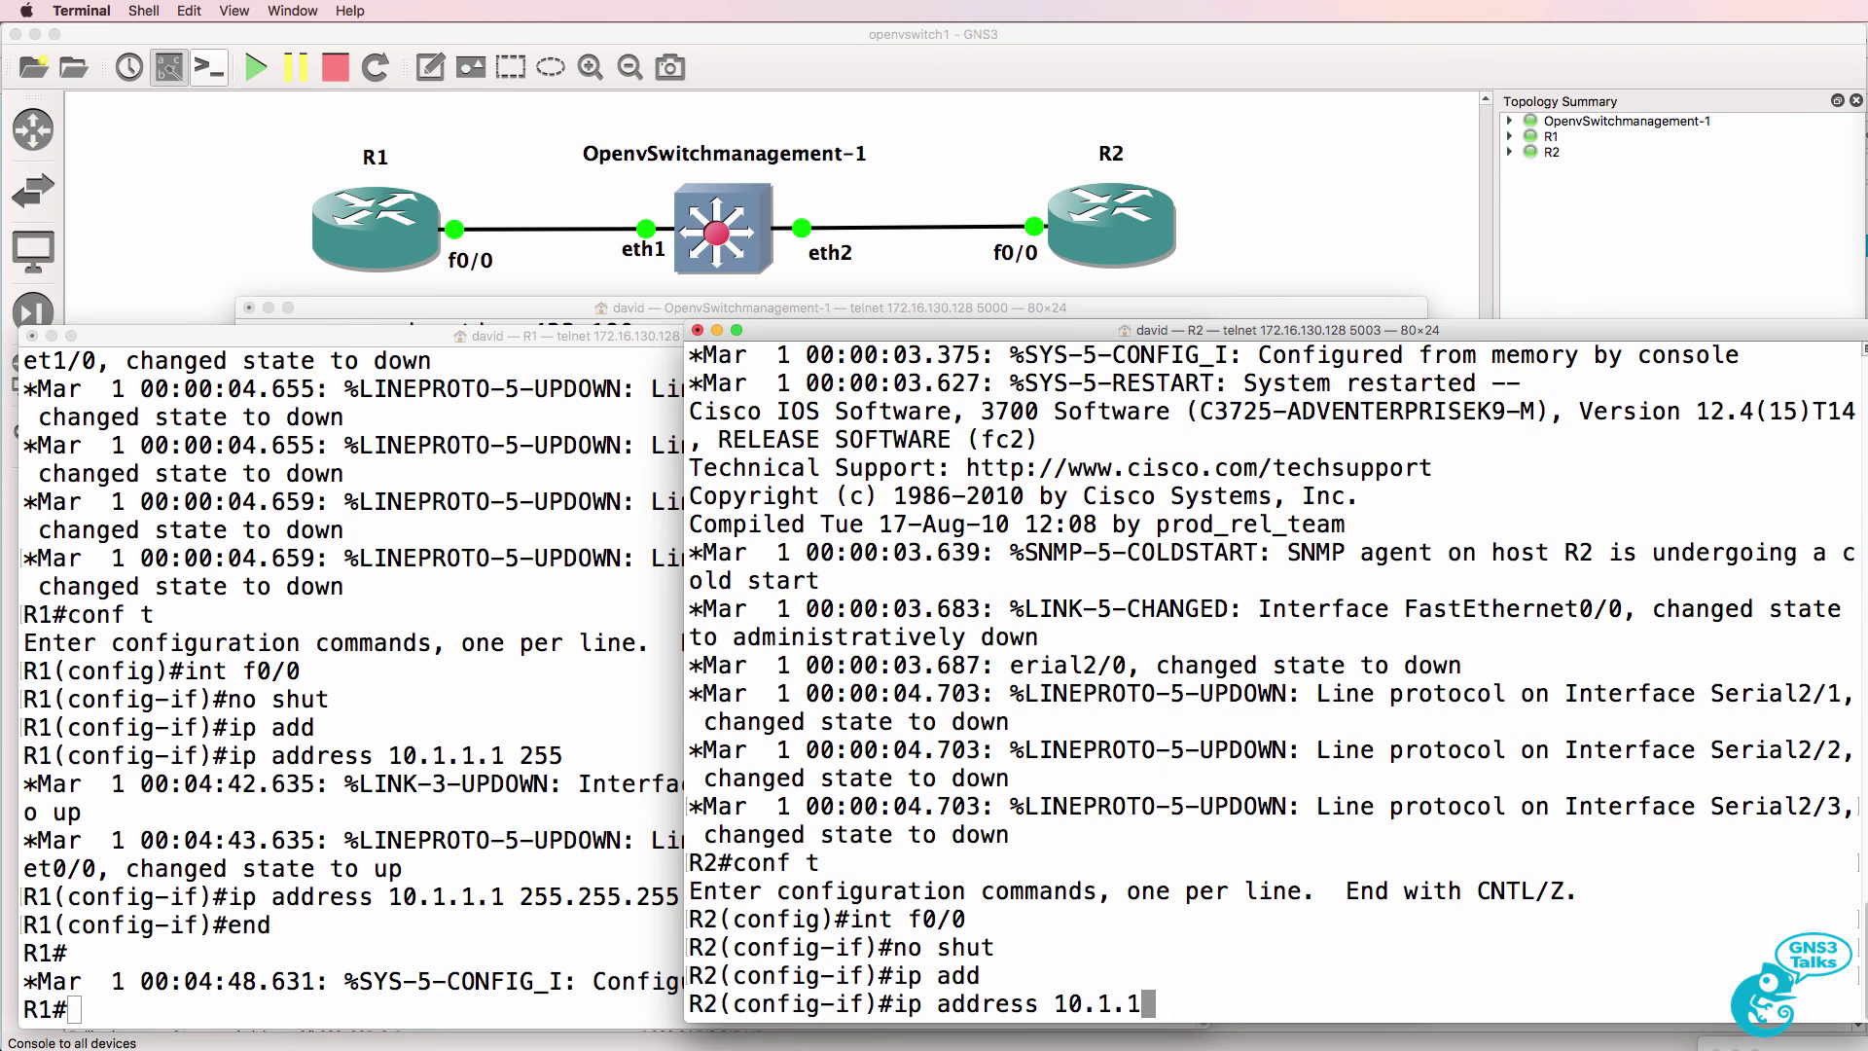
{"action": "type", "text": ".2 255.255.255.0"}
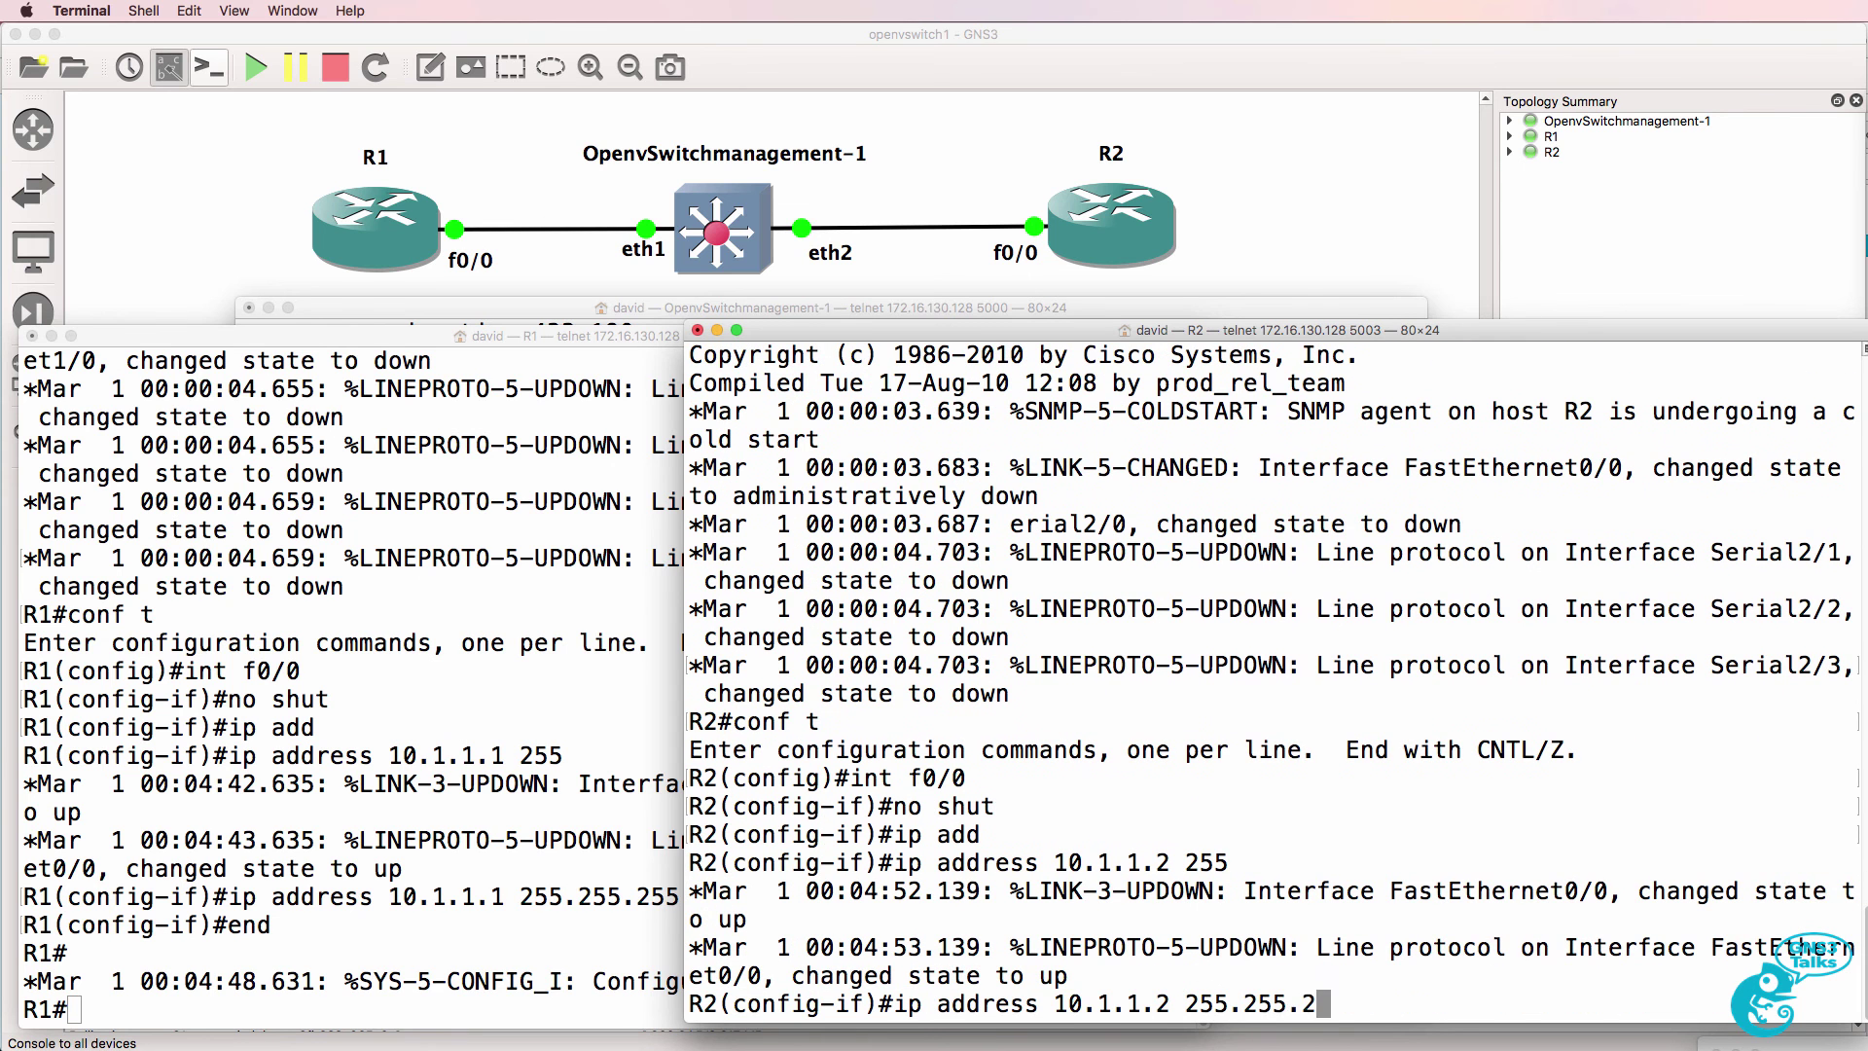
{"action": "key", "text": "Return"}
{"action": "type", "text": "no"}
{"action": "key", "text": "BackSpace"}
{"action": "key", "text": "BackSpace"}
{"action": "type", "text": "end"}
{"action": "key", "text": "Return"}
Ping R1 at 10.1.1.1 from R2, getting 4 of 5 replies.
{"action": "type", "text": "ping 10.1.1"}
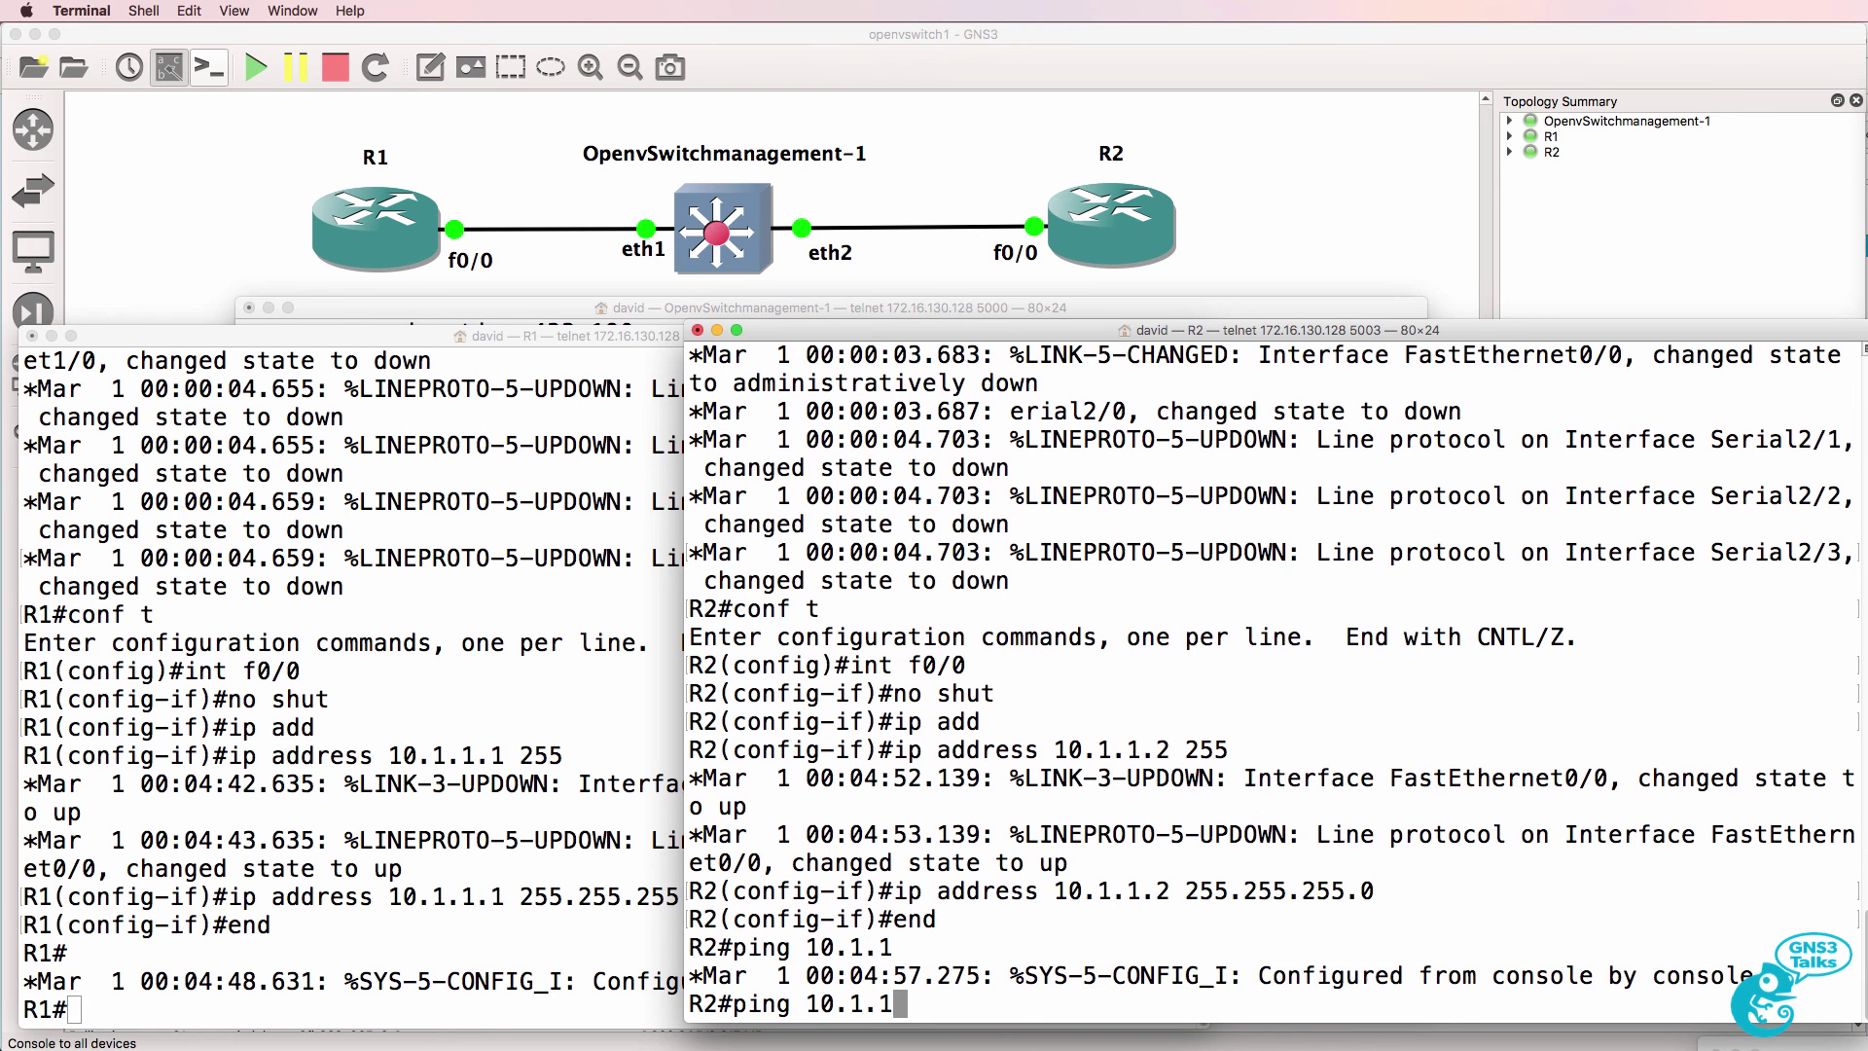
{"action": "type", "text": ".1"}
{"action": "key", "text": "Return"}
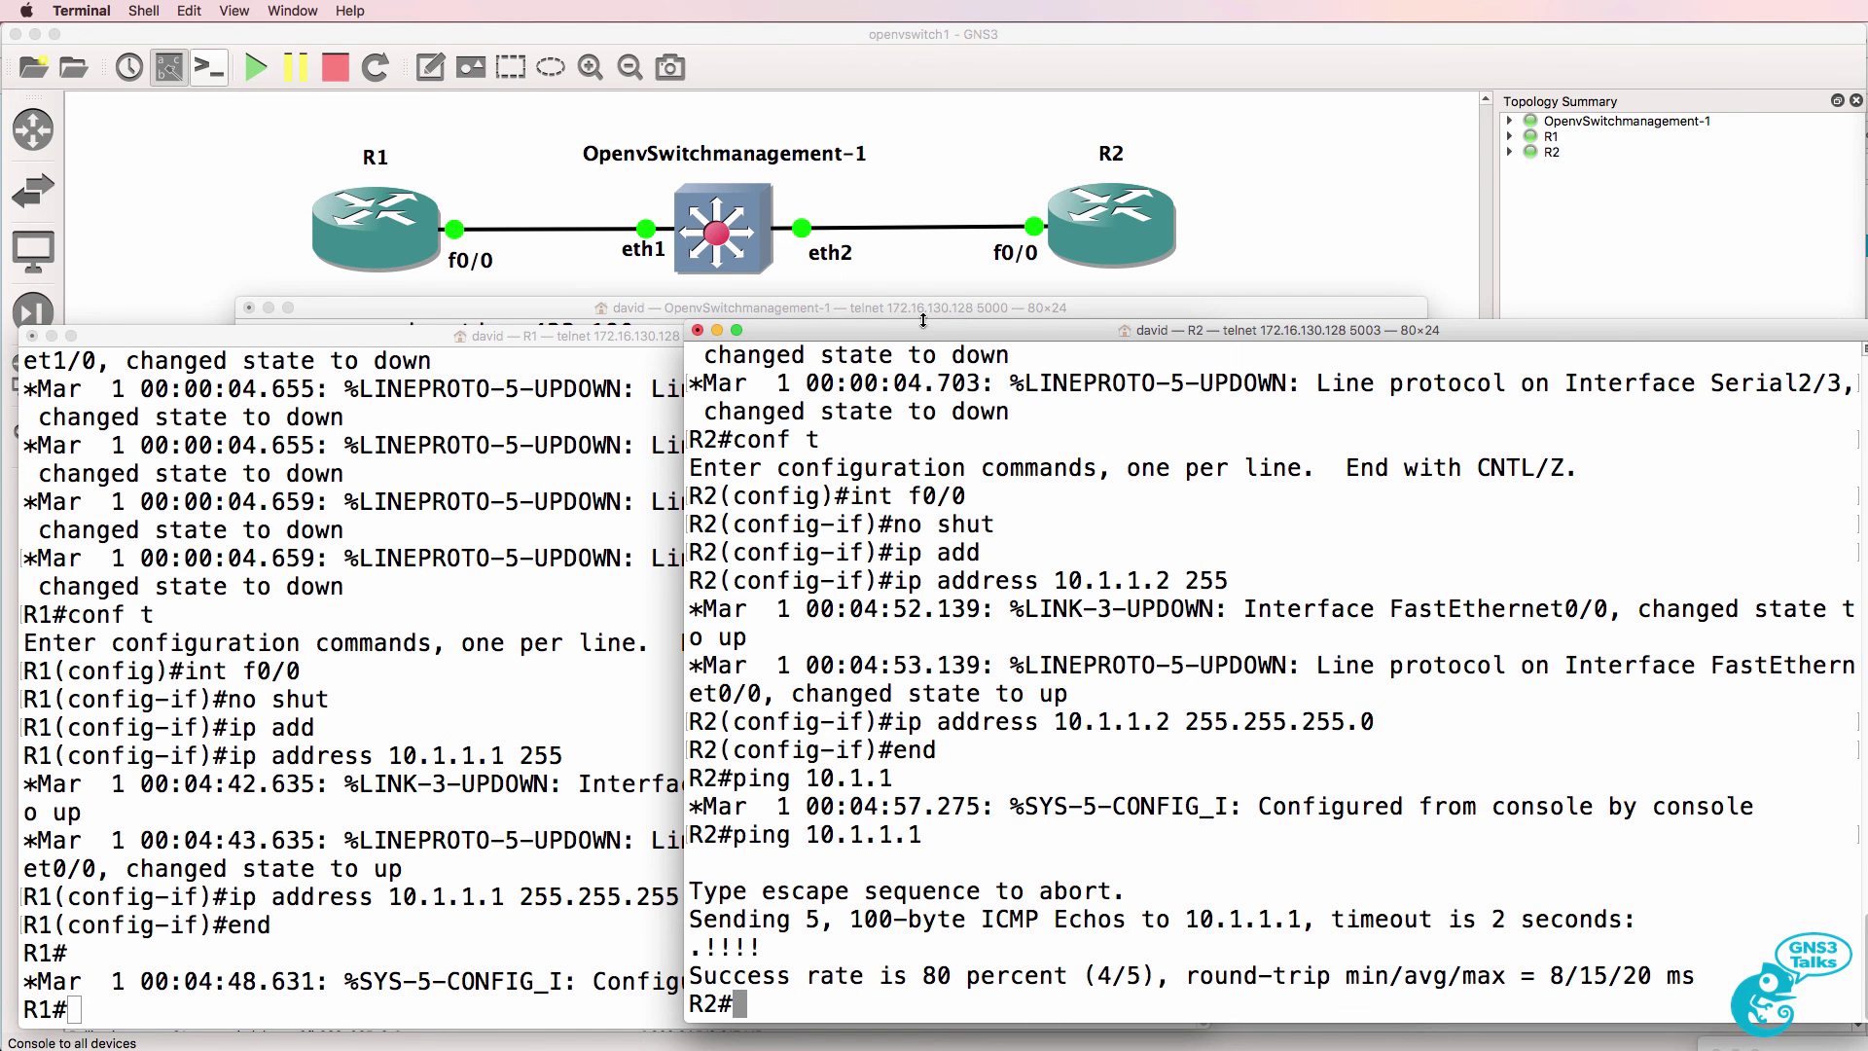
{"action": "left_click", "coordinate": [921, 311]}
Turn the recalled dump-flows command into dump-ports br0, run it, and check ports 1 and 2 counters.
{"action": "key", "text": "Up"}
{"action": "key", "text": "Left"}
{"action": "key", "text": "Left"}
{"action": "key", "text": "Left"}
{"action": "key", "text": "Left"}
{"action": "key", "text": "BackSpace"}
{"action": "key", "text": "BackSpace"}
{"action": "key", "text": "BackSpace"}
{"action": "key", "text": "BackSpace"}
{"action": "key", "text": "BackSpace"}
{"action": "type", "text": "ports"}
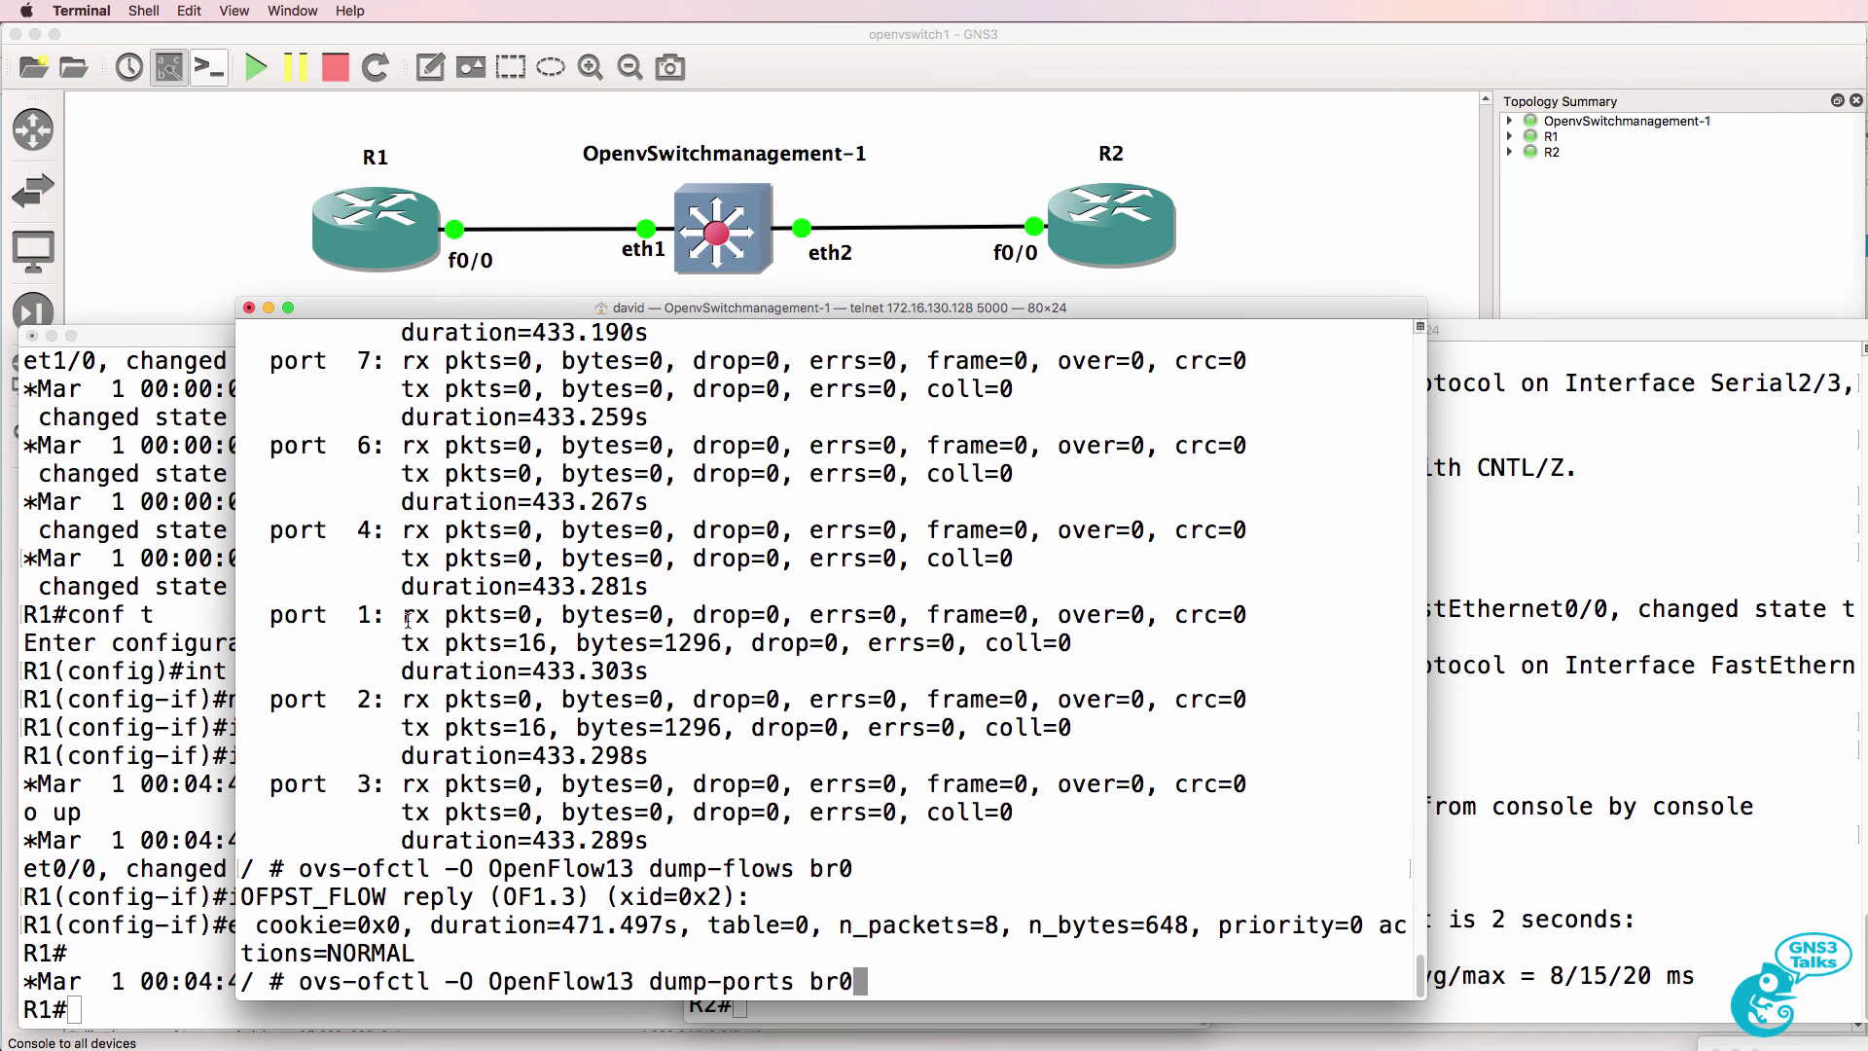
{"action": "left_click_drag", "start_coordinate": [402, 615], "coordinate": [673, 615]}
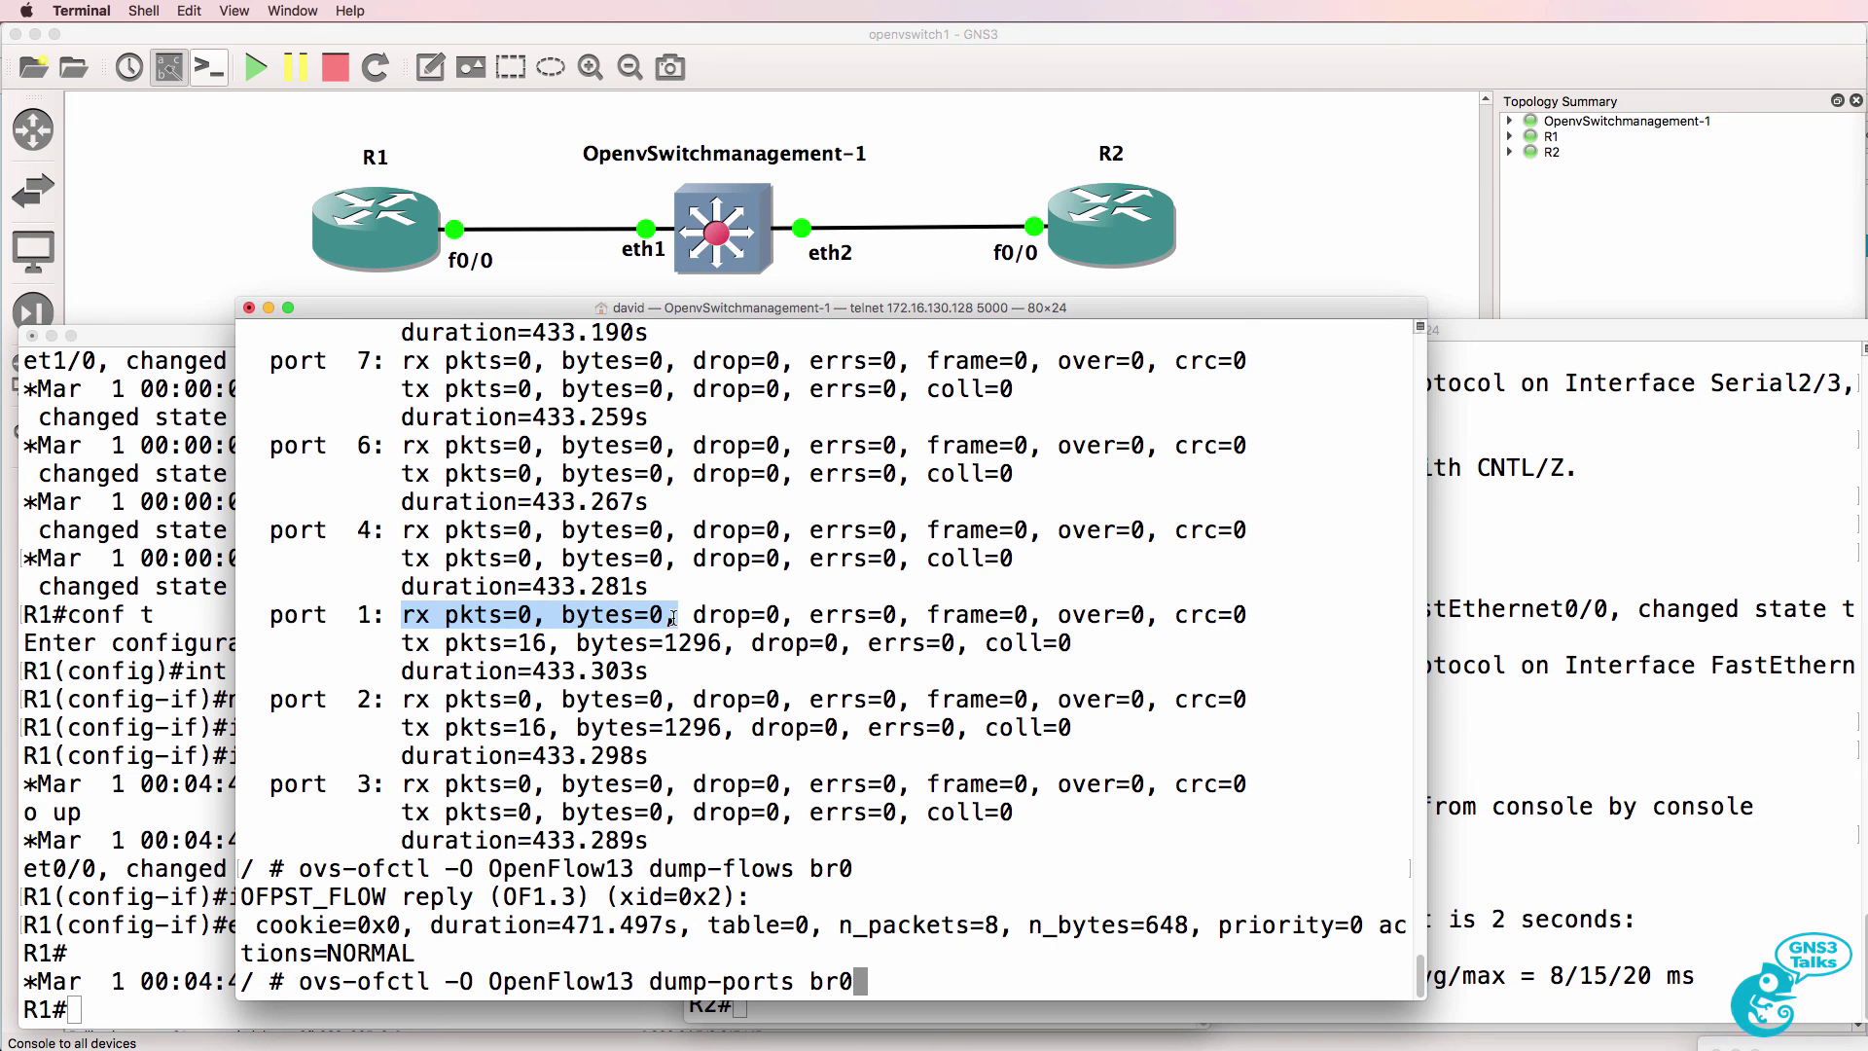
{"action": "left_click_drag", "start_coordinate": [380, 697], "coordinate": [725, 701]}
{"action": "key", "text": "Return"}
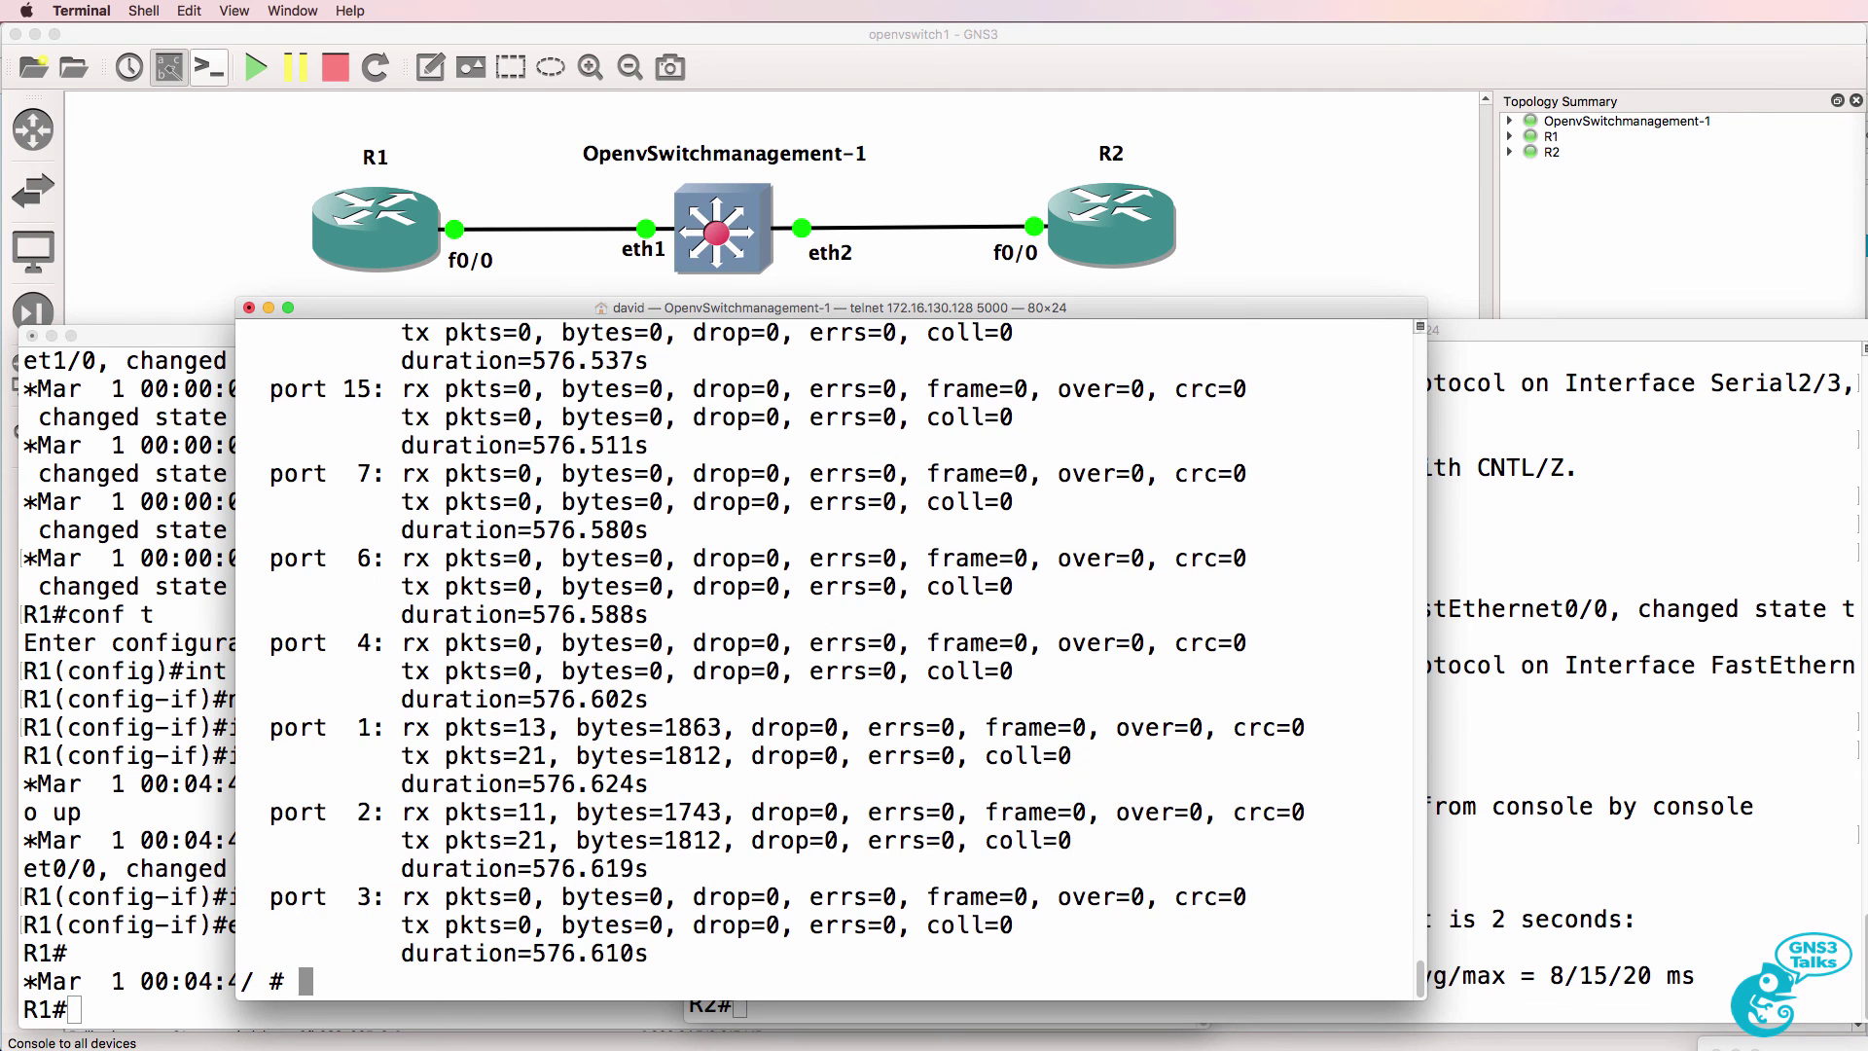
{"action": "left_click_drag", "start_coordinate": [401, 728], "coordinate": [722, 732]}
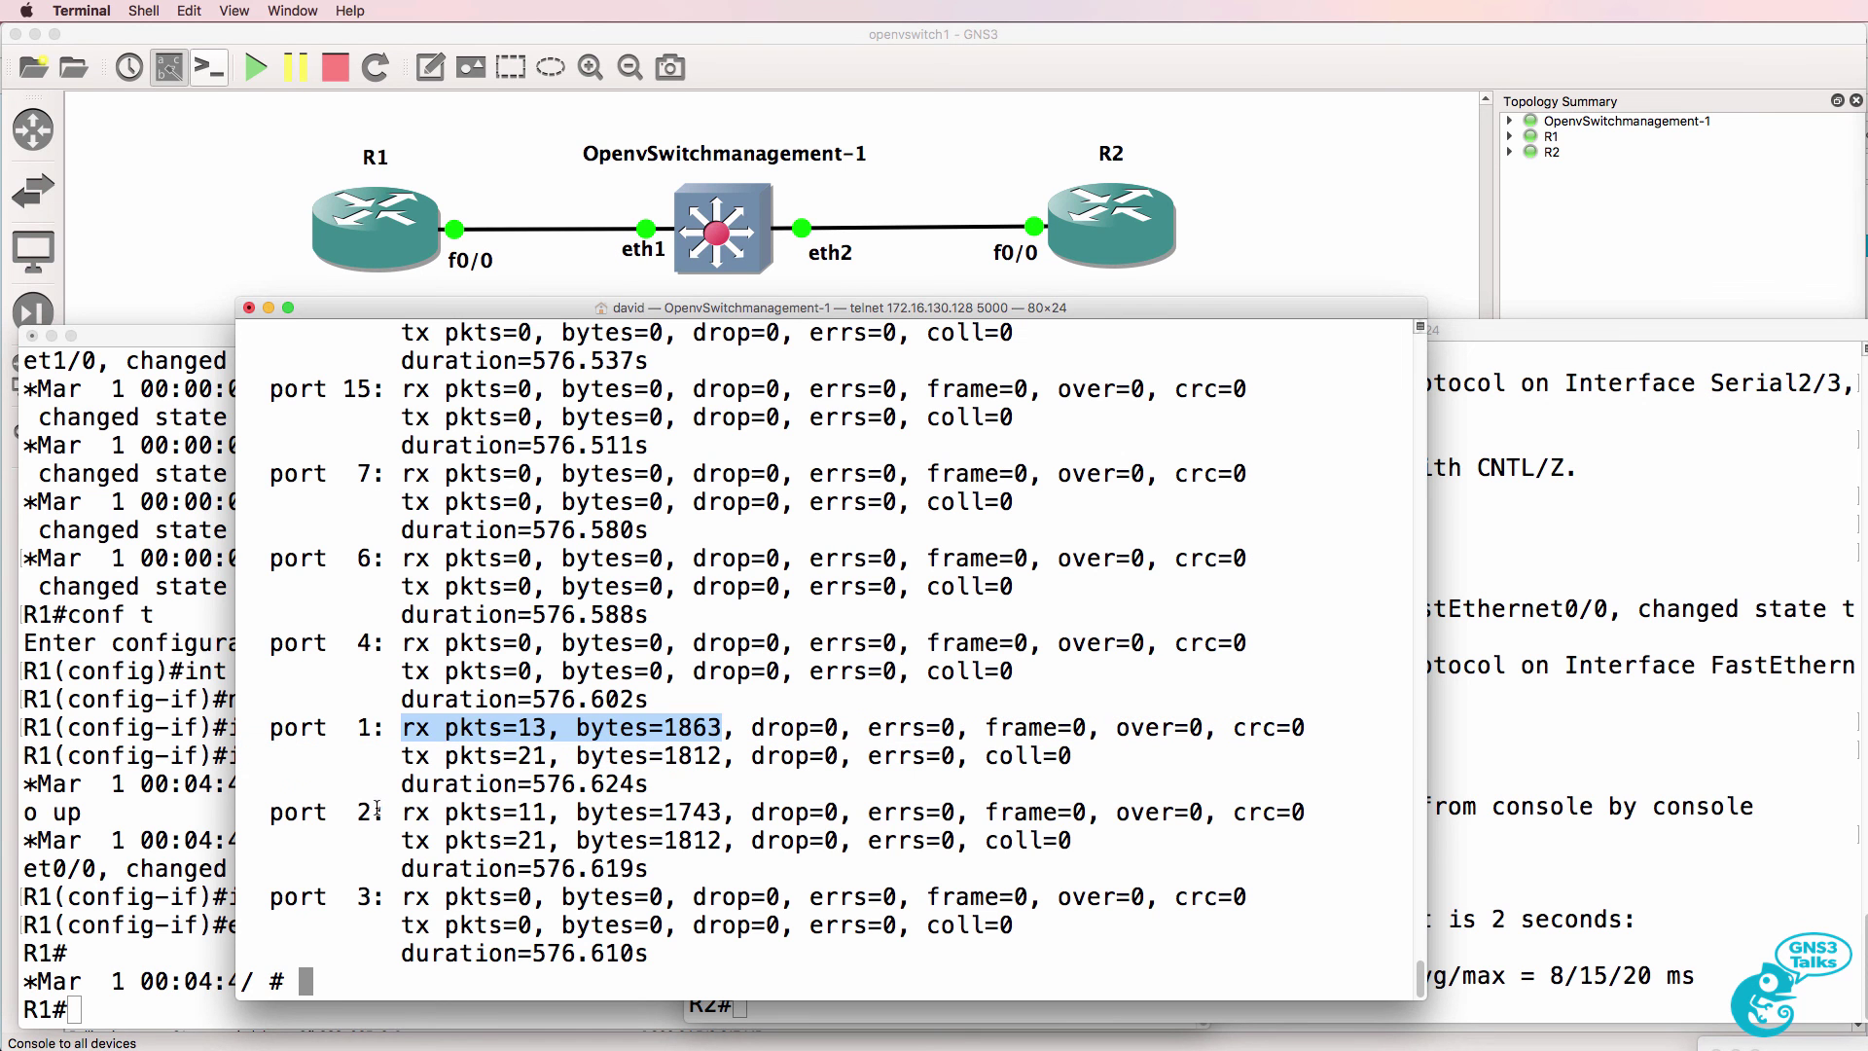
{"action": "left_click_drag", "start_coordinate": [386, 812], "coordinate": [739, 812]}
Ping 10.1.1.1 again from R2 and refresh the switch stats to see port 1's received count rise.
{"action": "left_click", "coordinate": [1714, 748]}
{"action": "key", "text": "Up"}
{"action": "key", "text": "Return"}
{"action": "left_click", "coordinate": [399, 721]}
{"action": "key", "text": "Up"}
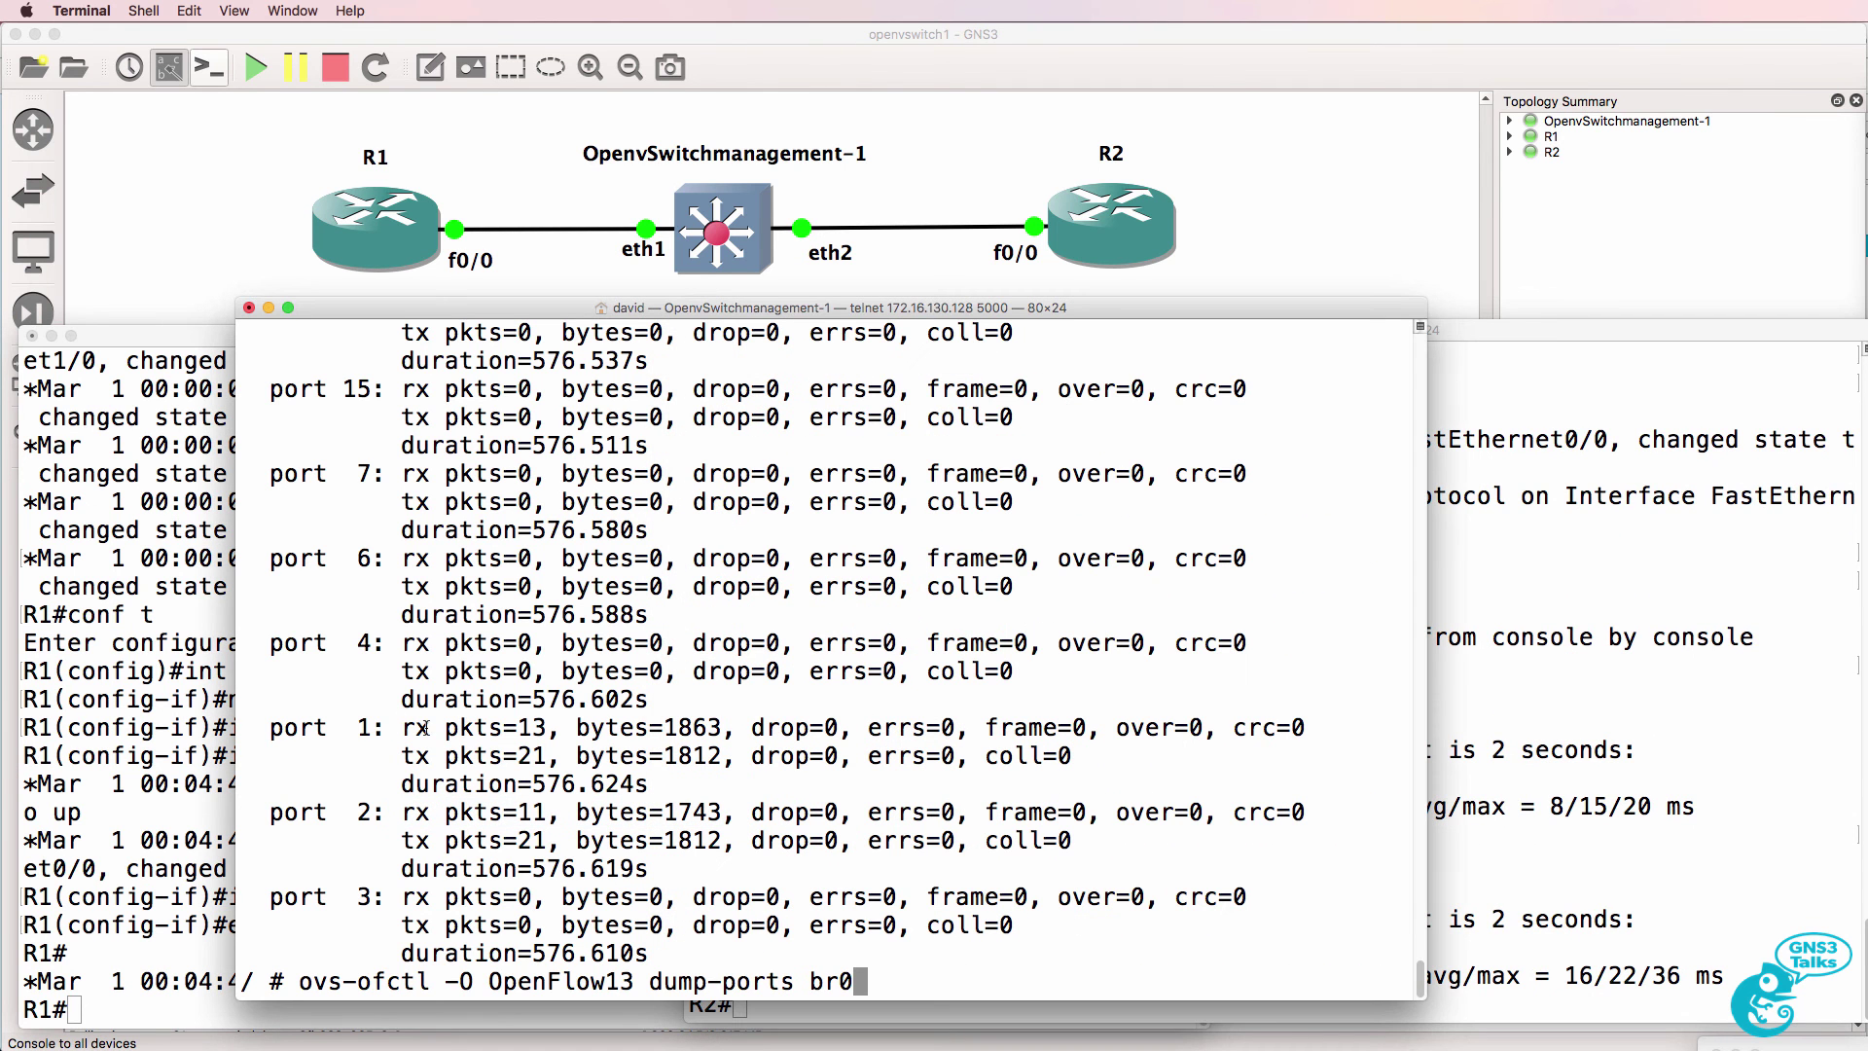
{"action": "left_click_drag", "start_coordinate": [403, 728], "coordinate": [543, 729]}
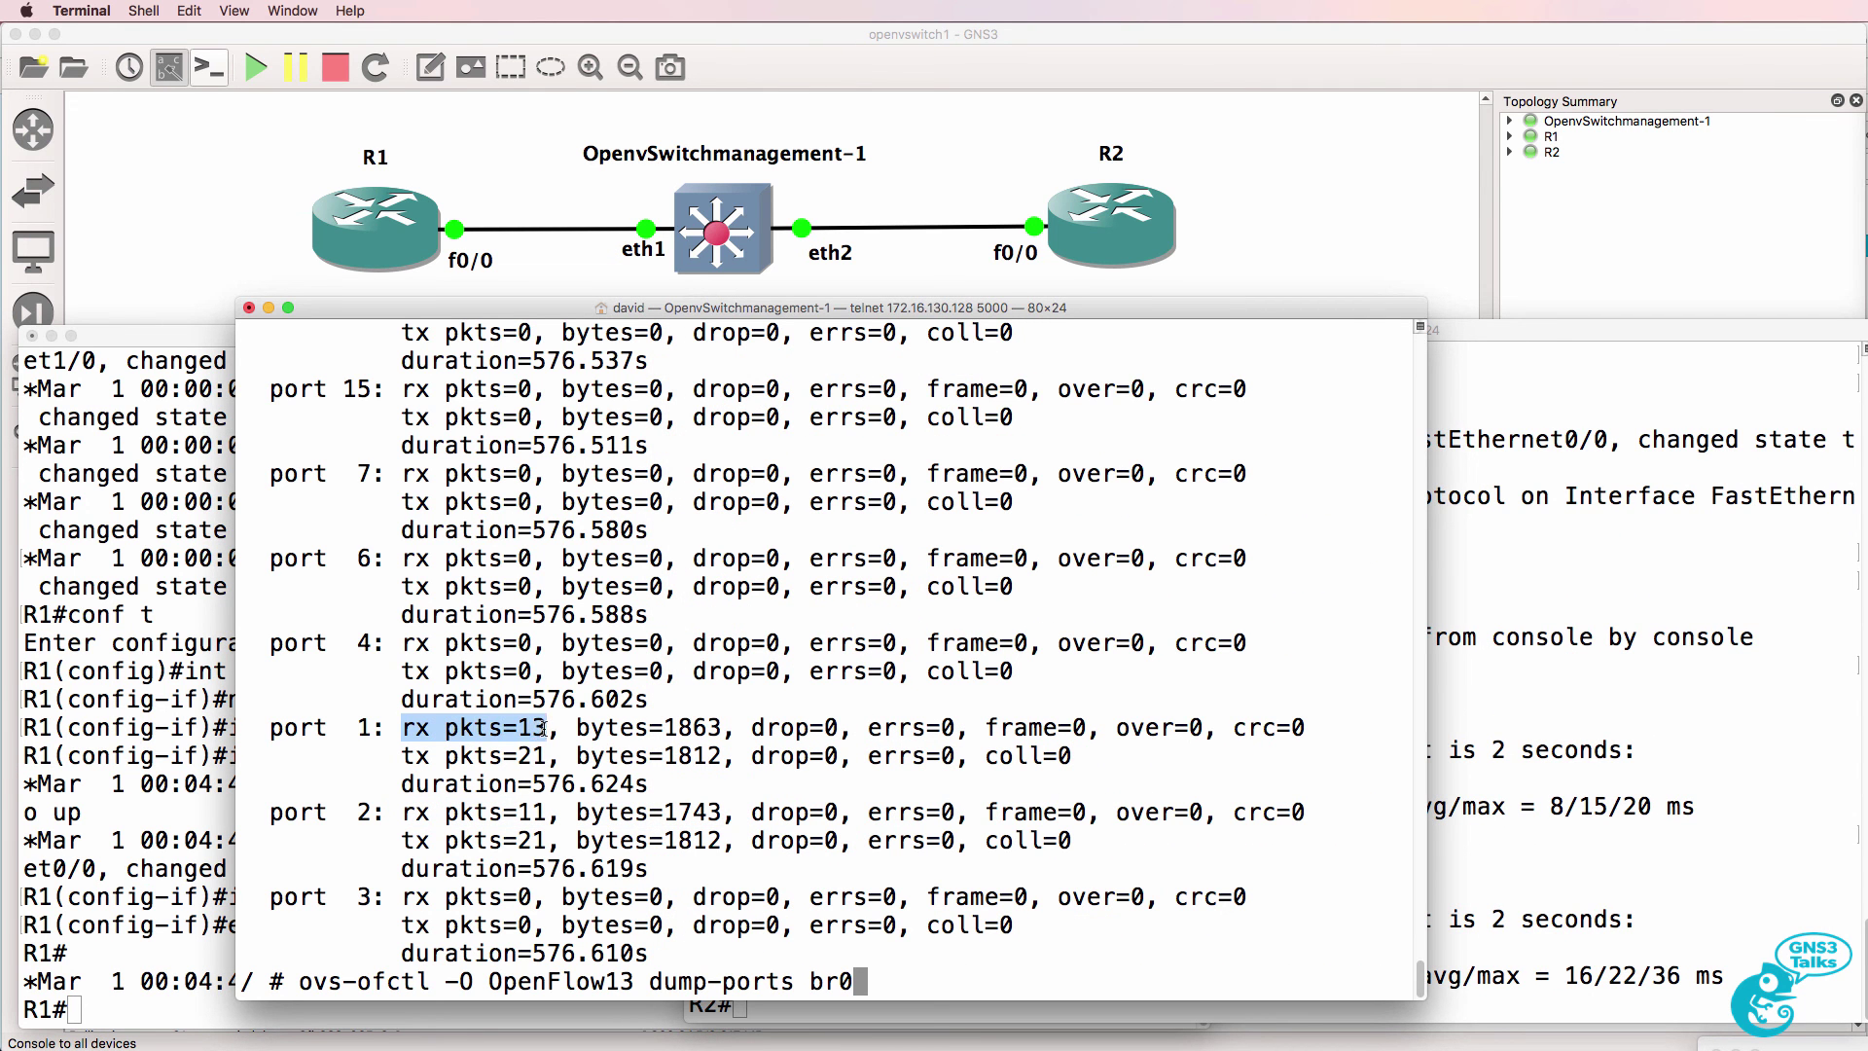
{"action": "key", "text": "Return"}
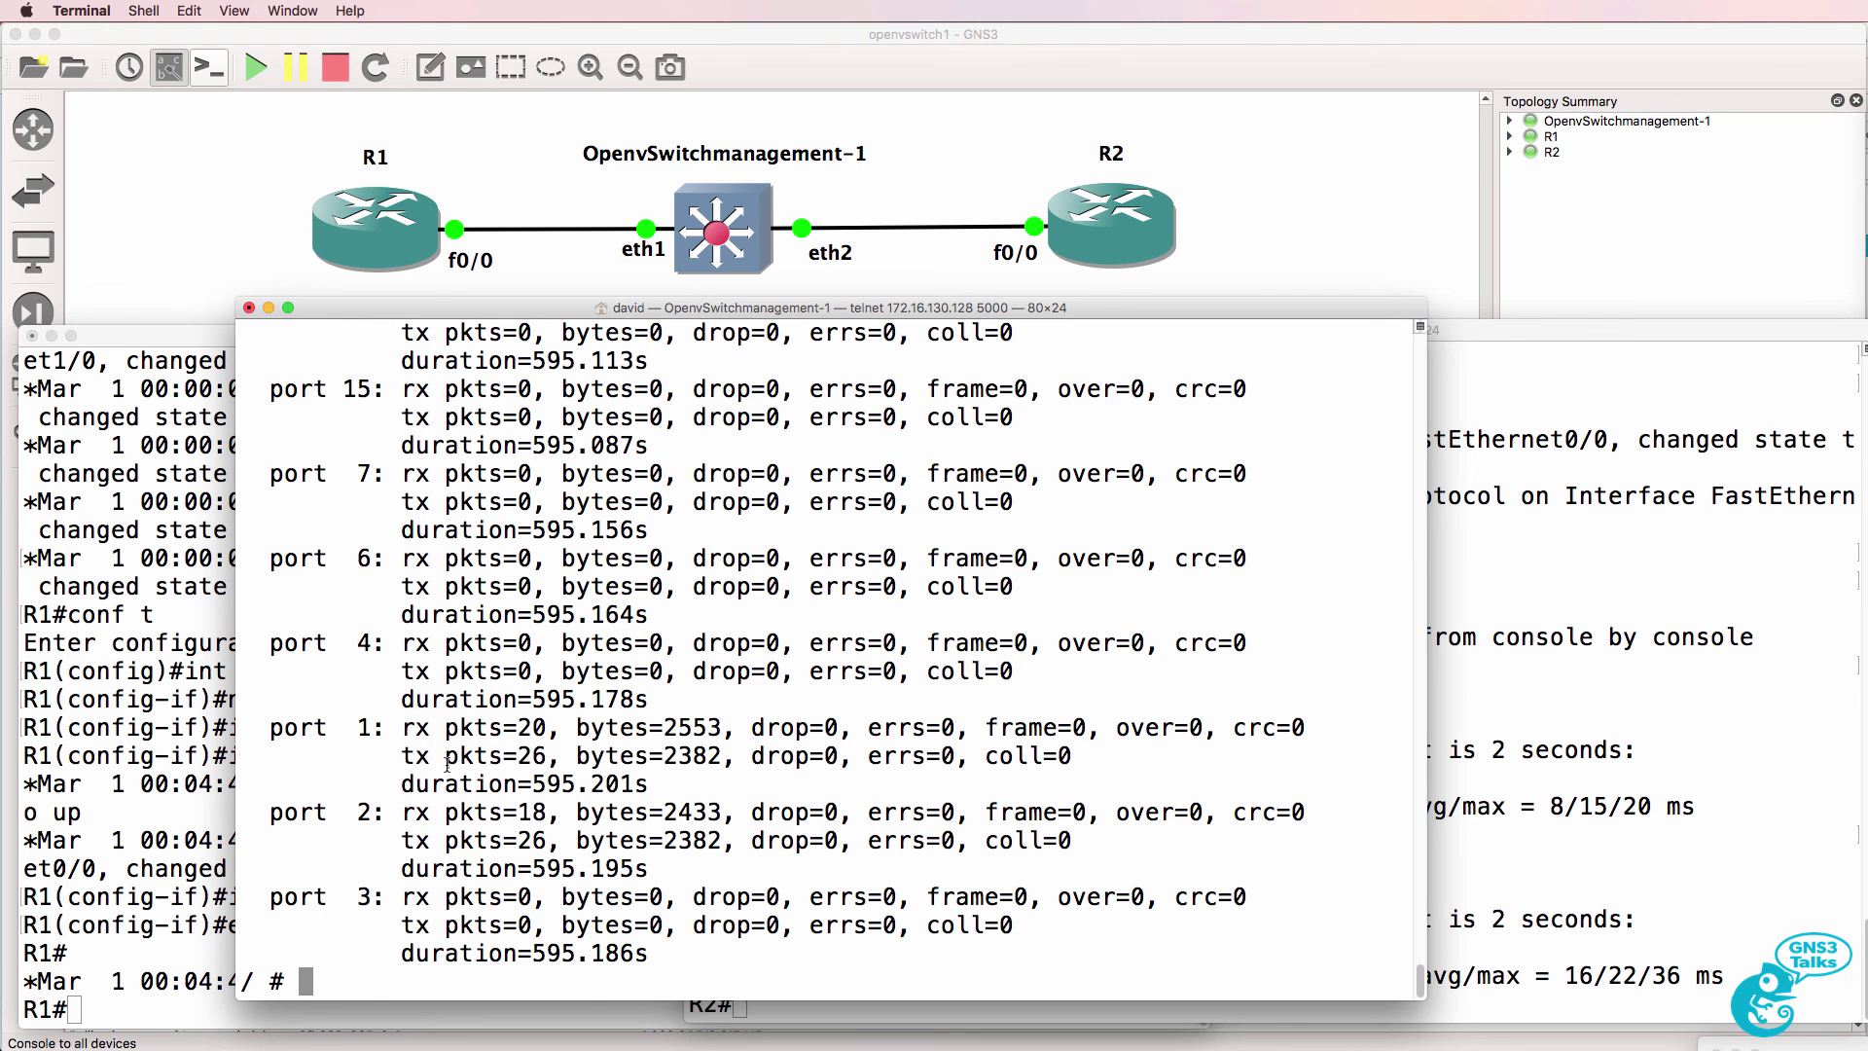
{"action": "left_click_drag", "start_coordinate": [399, 730], "coordinate": [569, 725]}
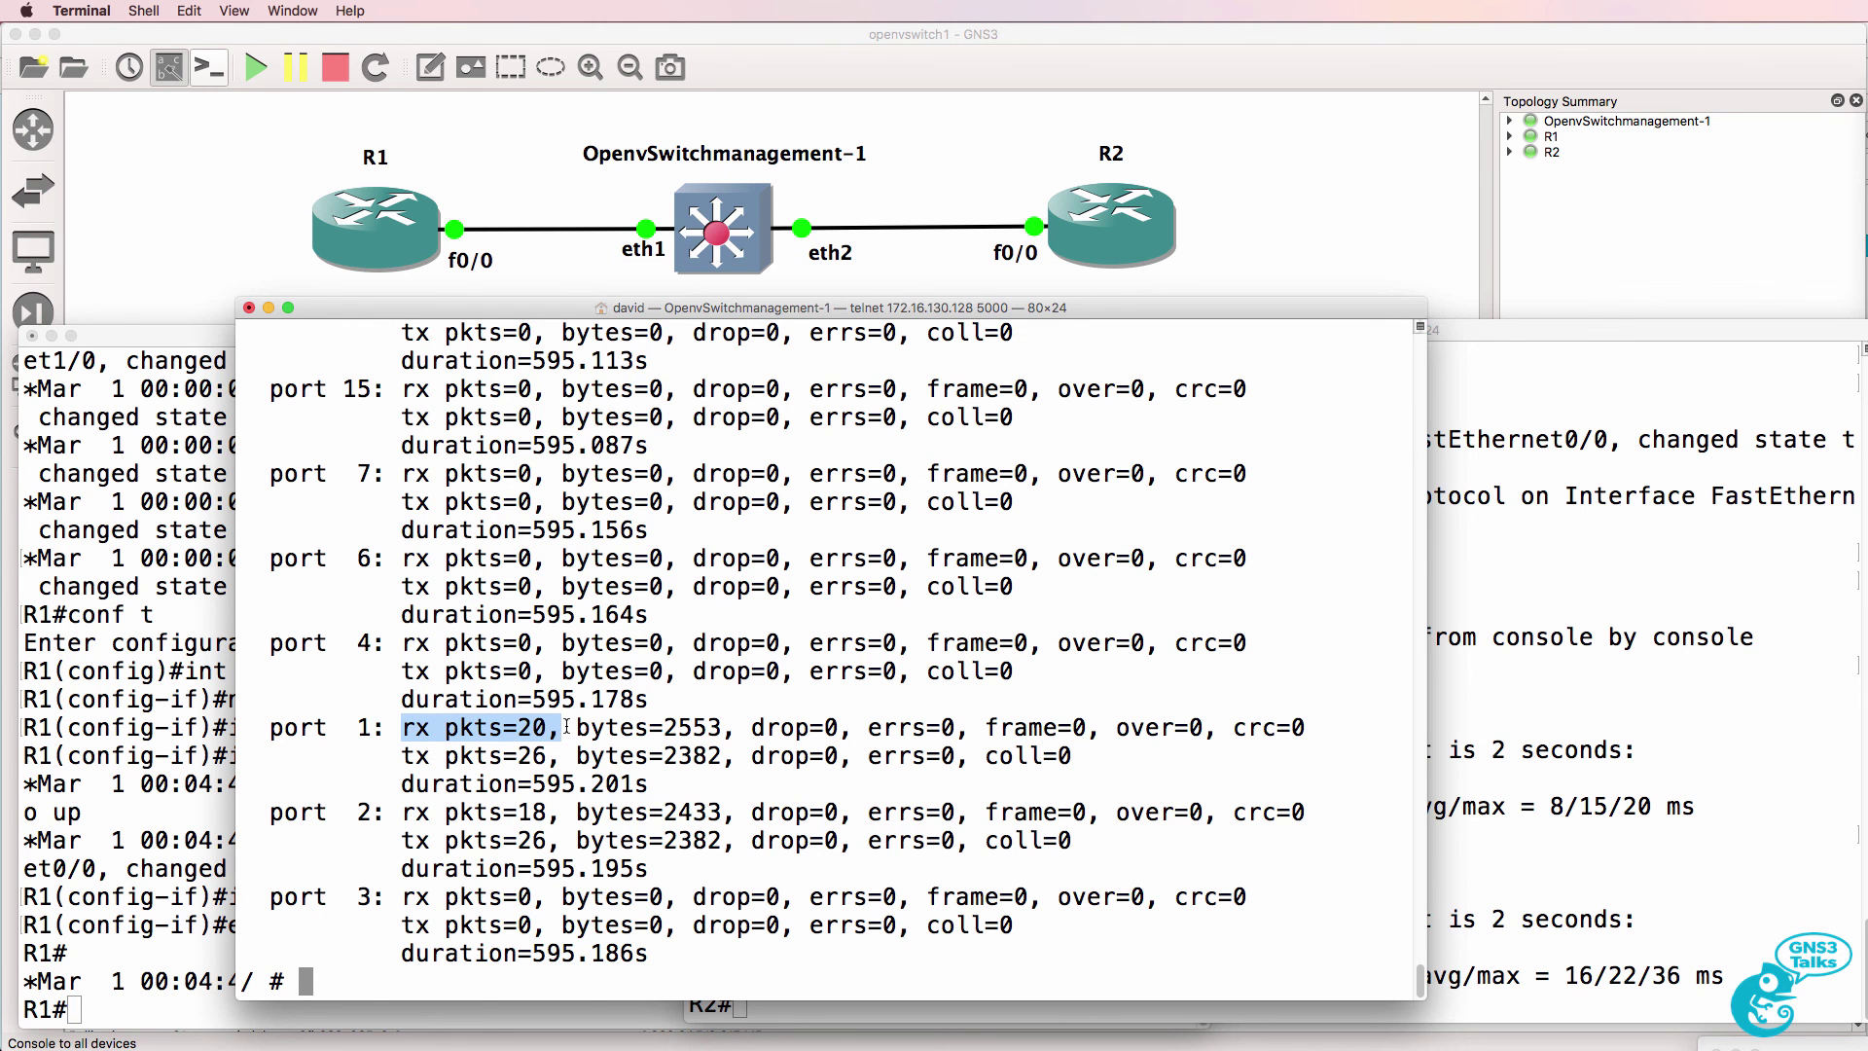
Repeat the ping and refresh, showing port 1 received 27 and transmitted 31 packets, then return to GNS3.
{"action": "key", "text": "super+grave"}
{"action": "key", "text": "Up"}
{"action": "key", "text": "Return"}
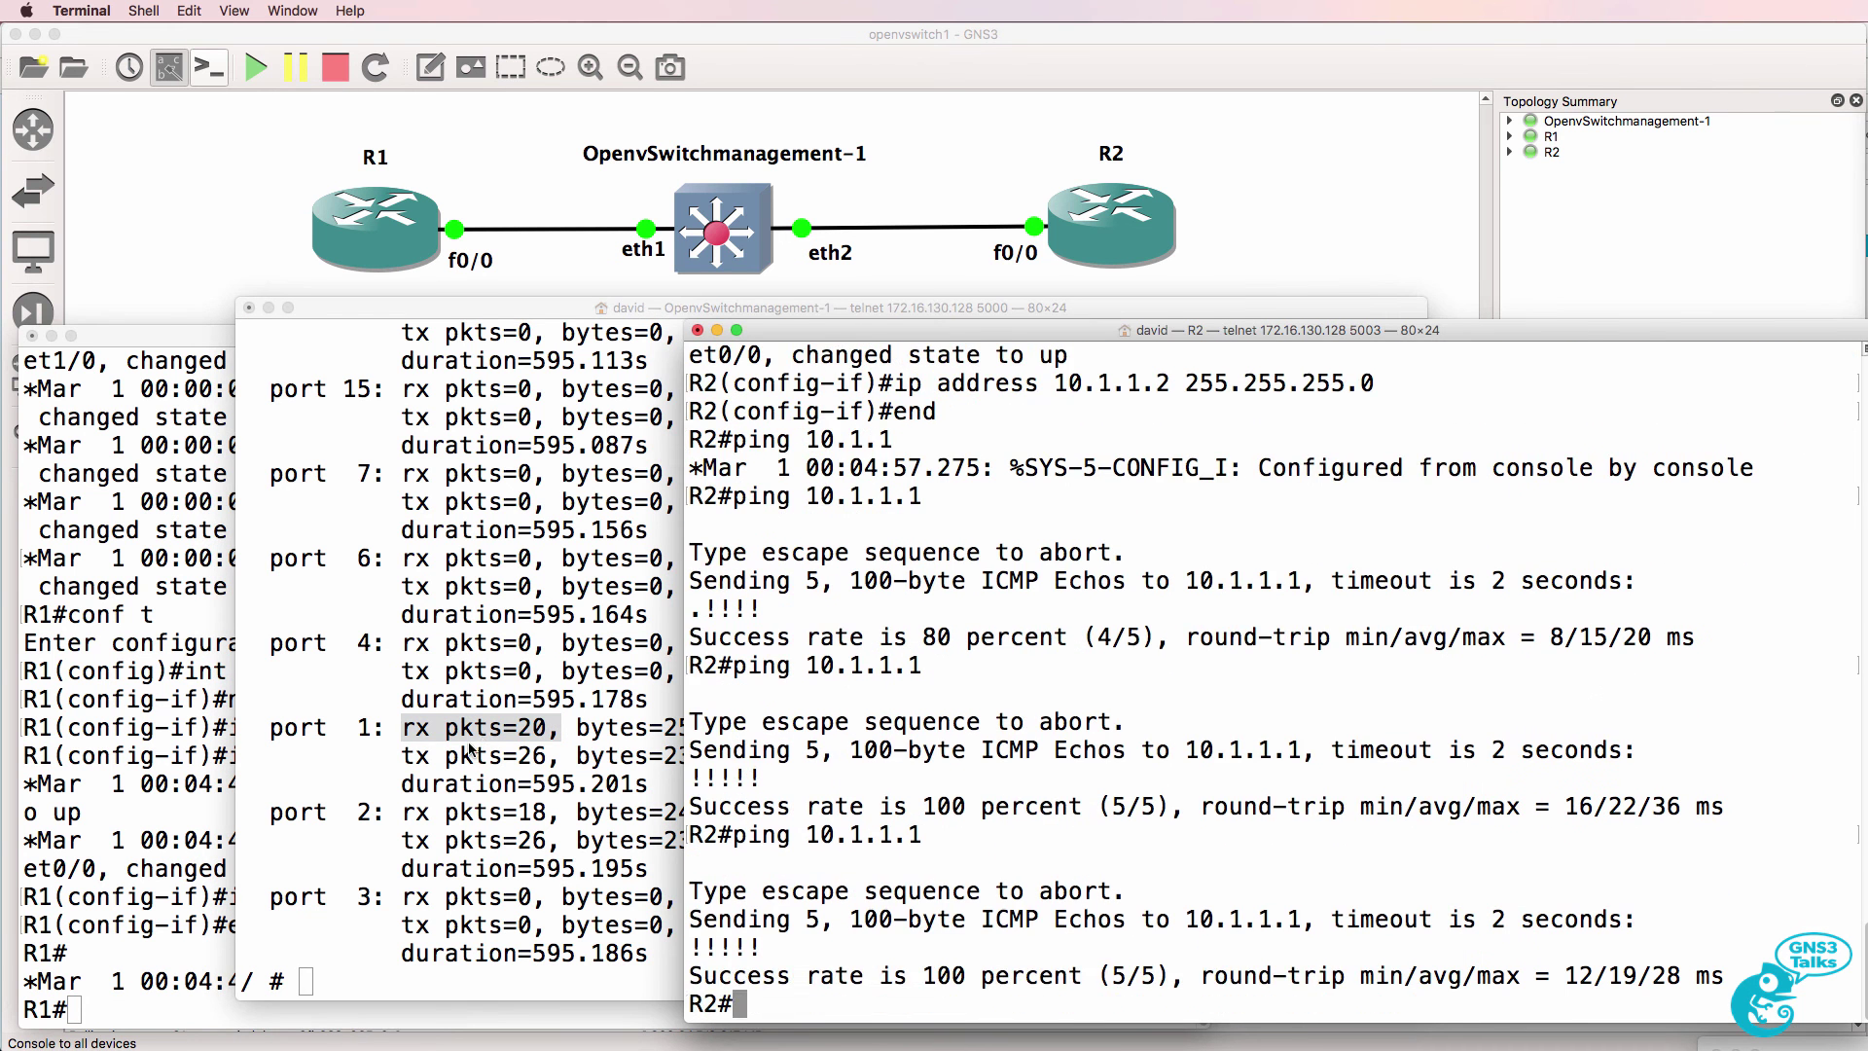
{"action": "key", "text": "super+grave"}
{"action": "key", "text": "Up"}
{"action": "key", "text": "Return"}
{"action": "left_click_drag", "start_coordinate": [402, 729], "coordinate": [560, 735]}
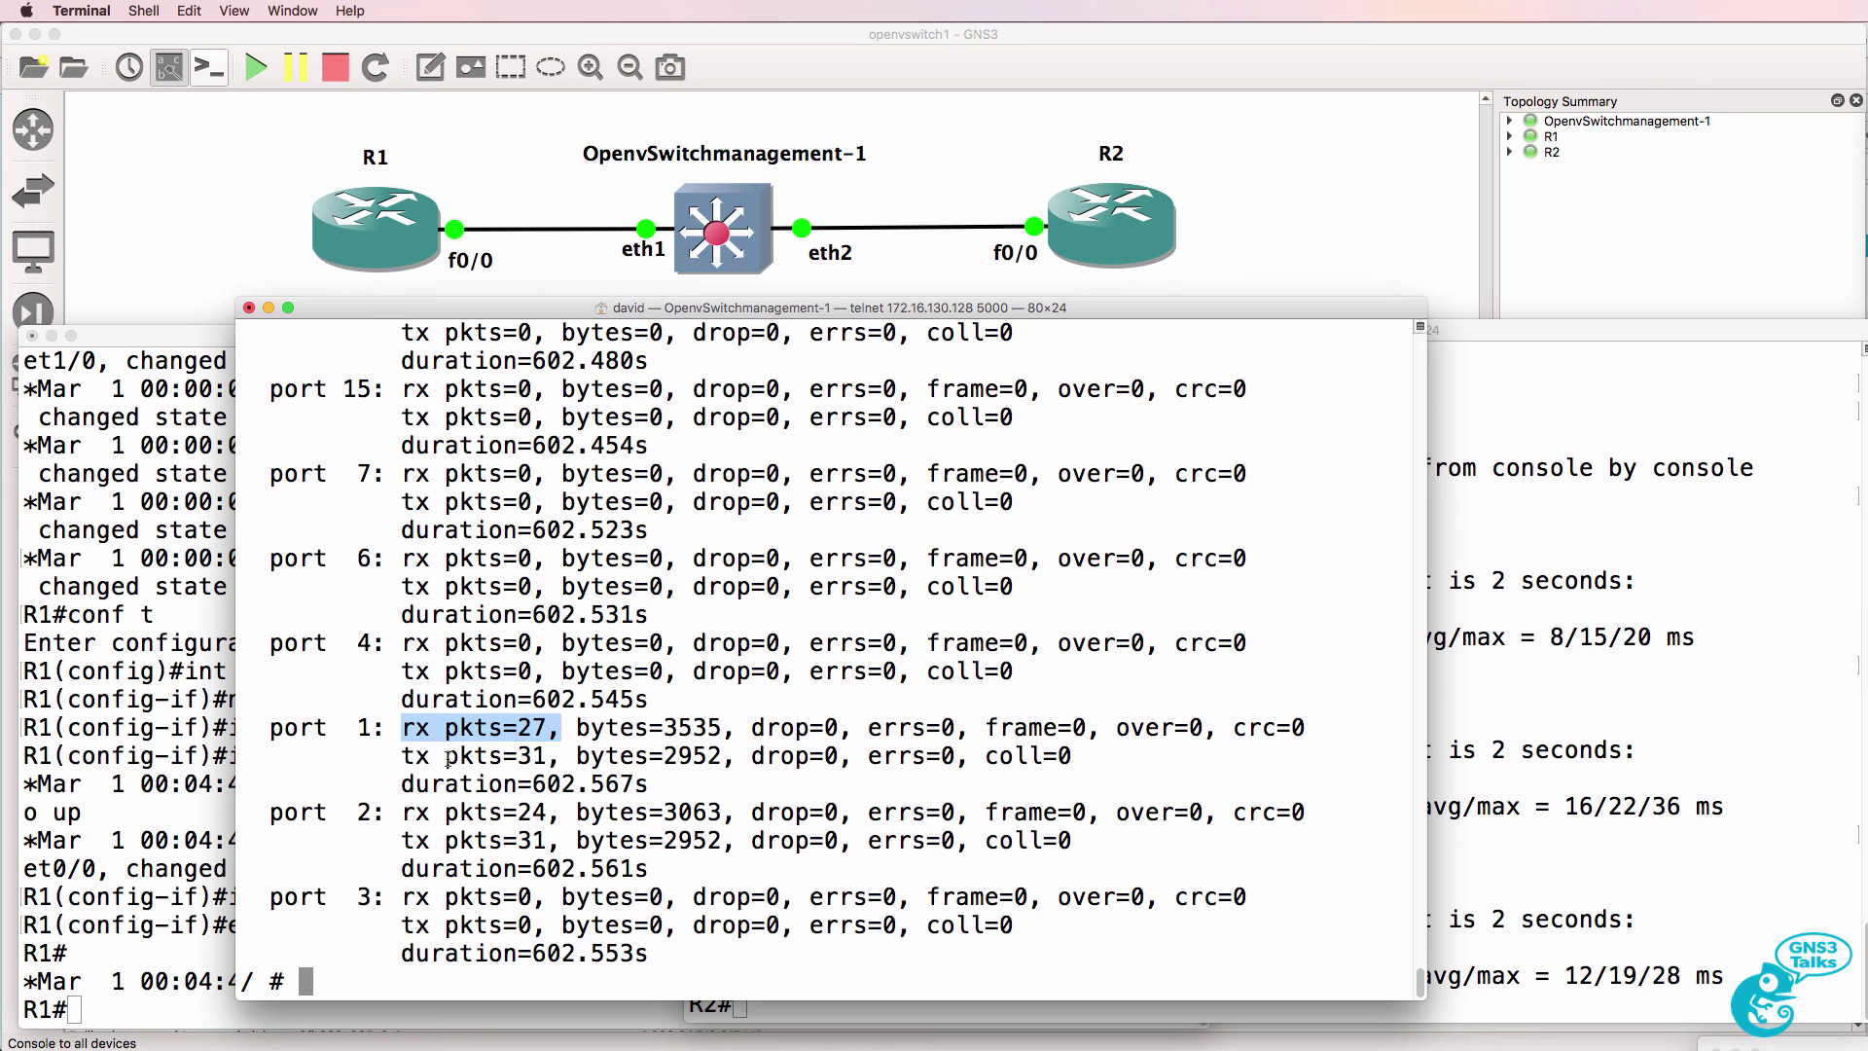
{"action": "left_click_drag", "start_coordinate": [387, 759], "coordinate": [564, 767]}
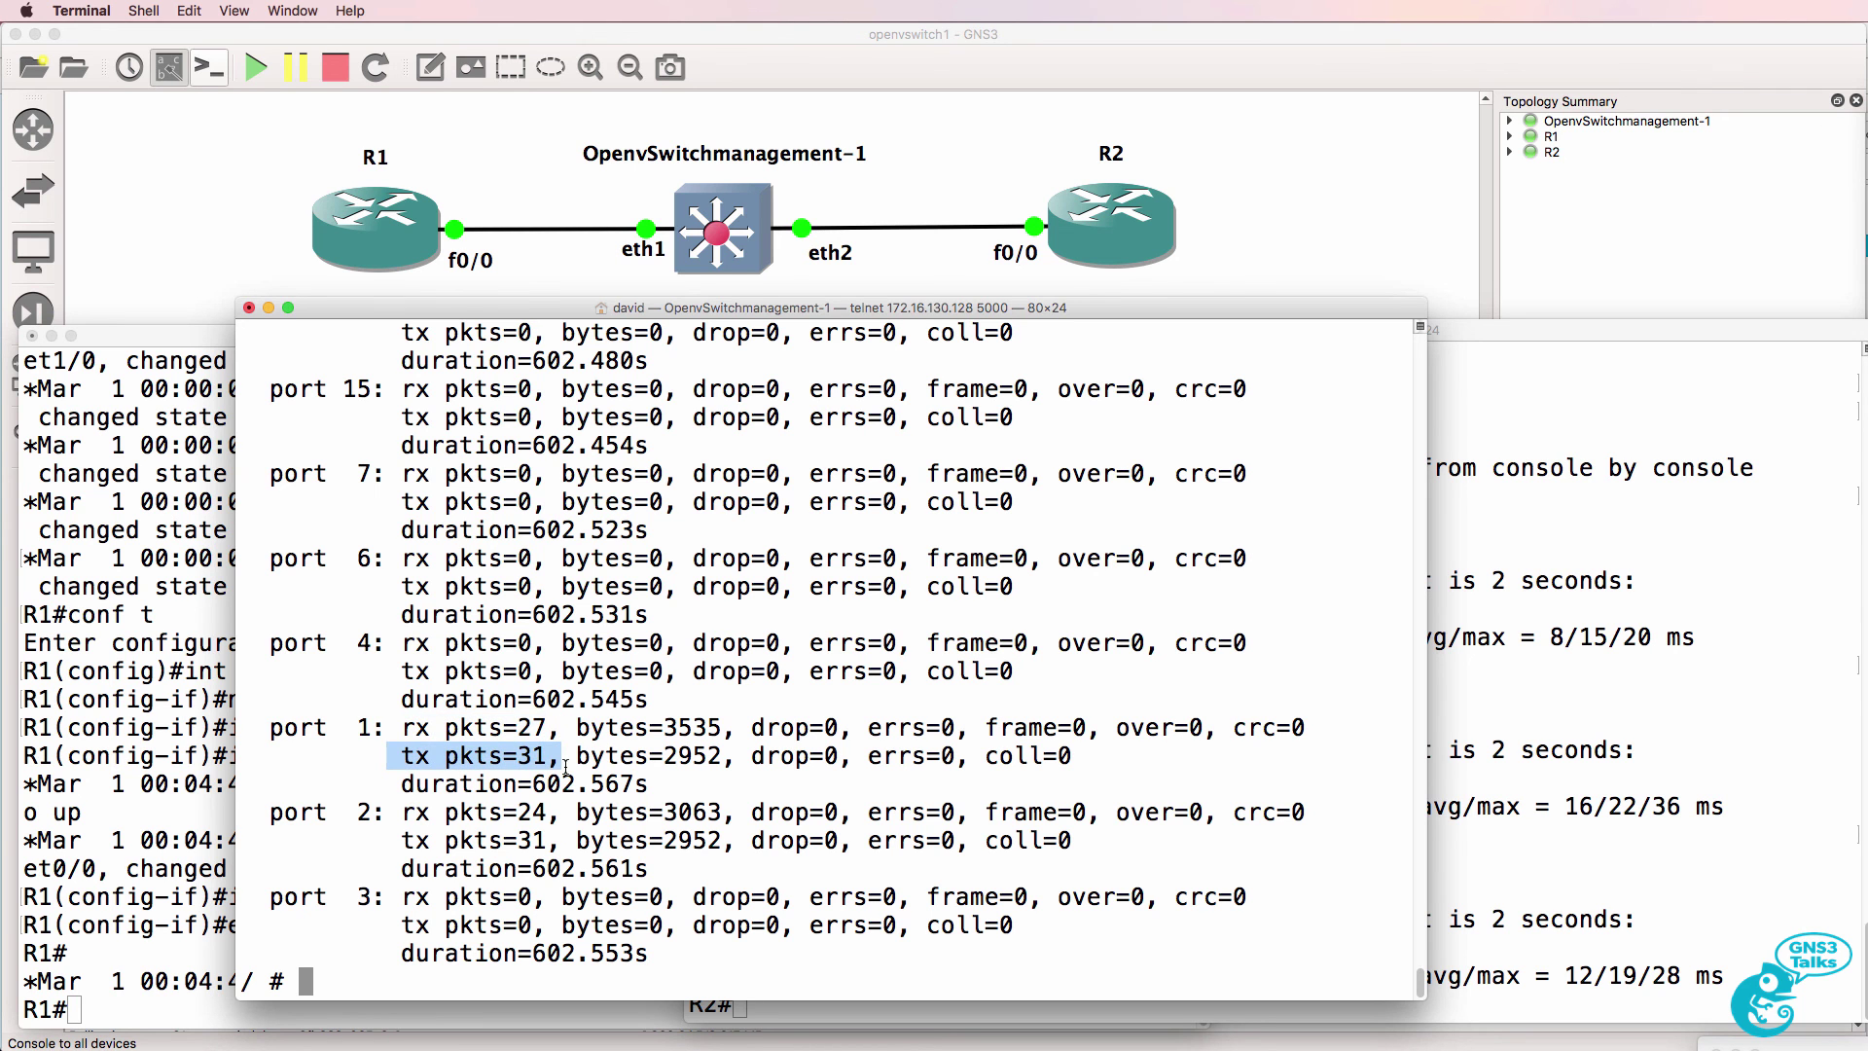
{"action": "left_click", "coordinate": [847, 61]}
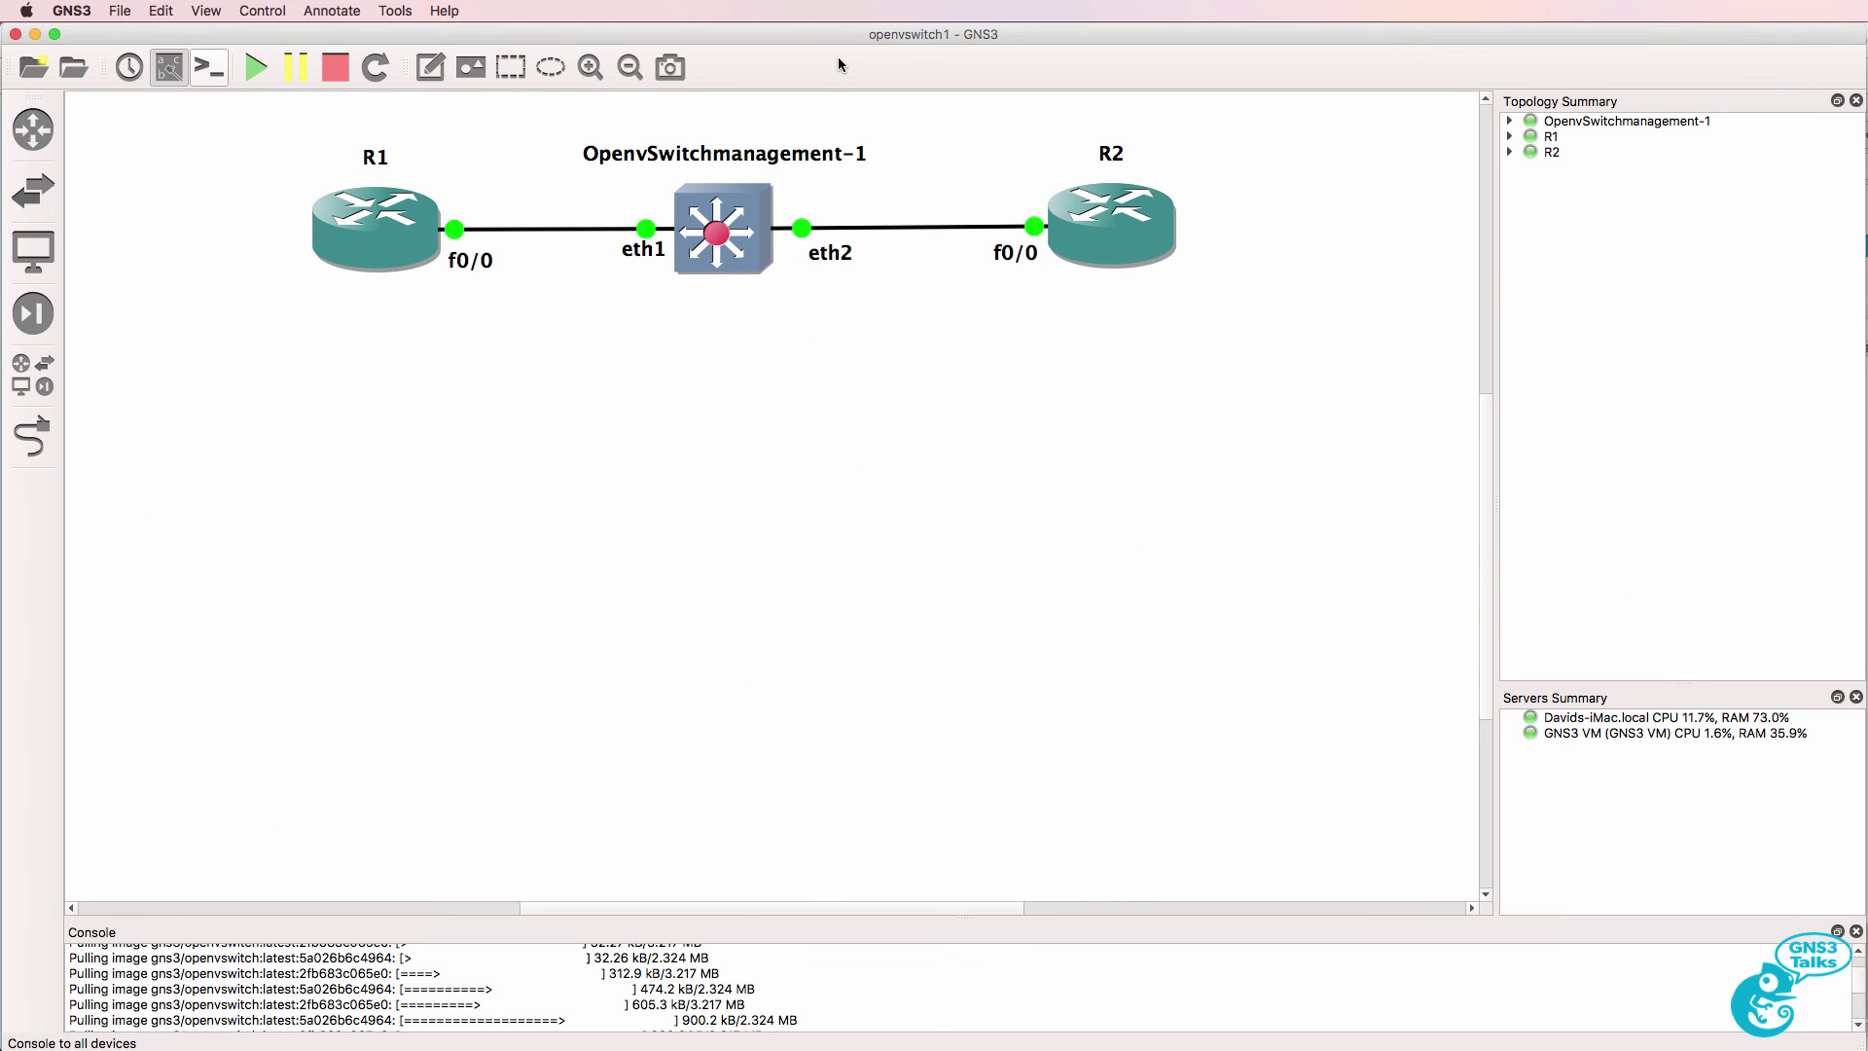